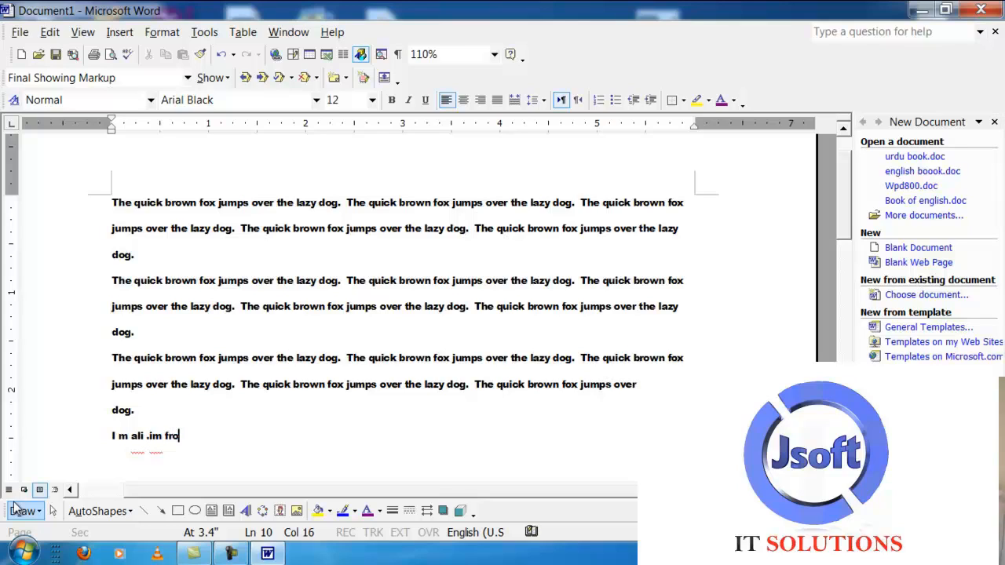
# Continue the last line with random filler letters spanning two more lines and start a new paragraph.
pyautogui.write('m aadfjksdfkljsdkfls')
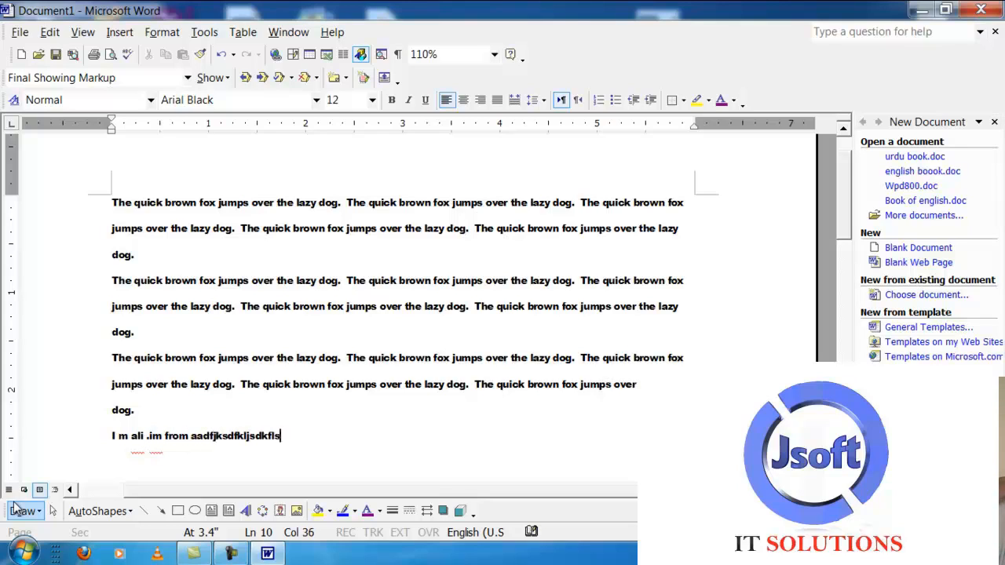
pyautogui.write('djkfdskfjsdkfjsdkfjsdklfjsdlfjsdkfjdskfj')
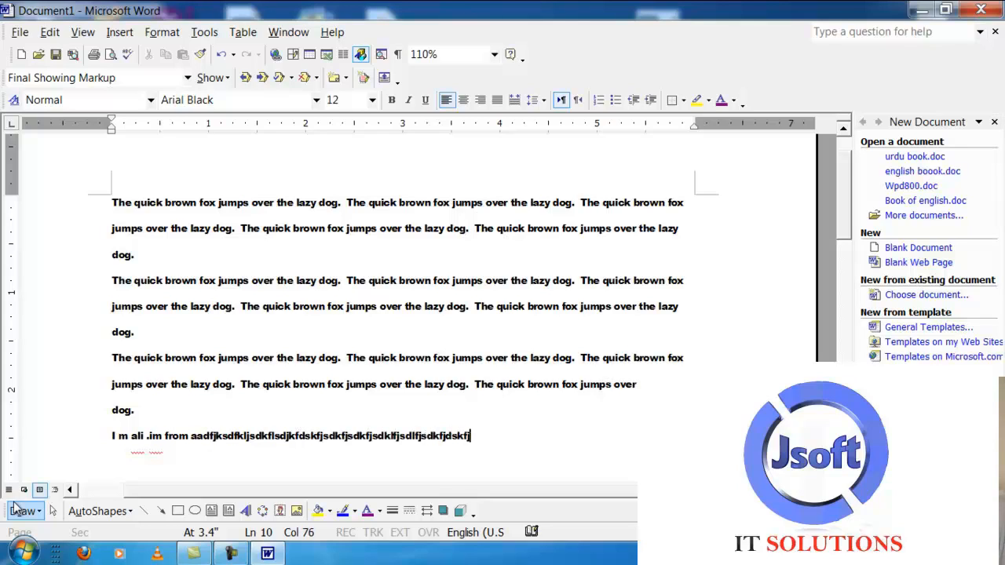
pyautogui.write('sdlkfjsdklfjdsflksdjfksdjfsdkjfsdkfjdsk')
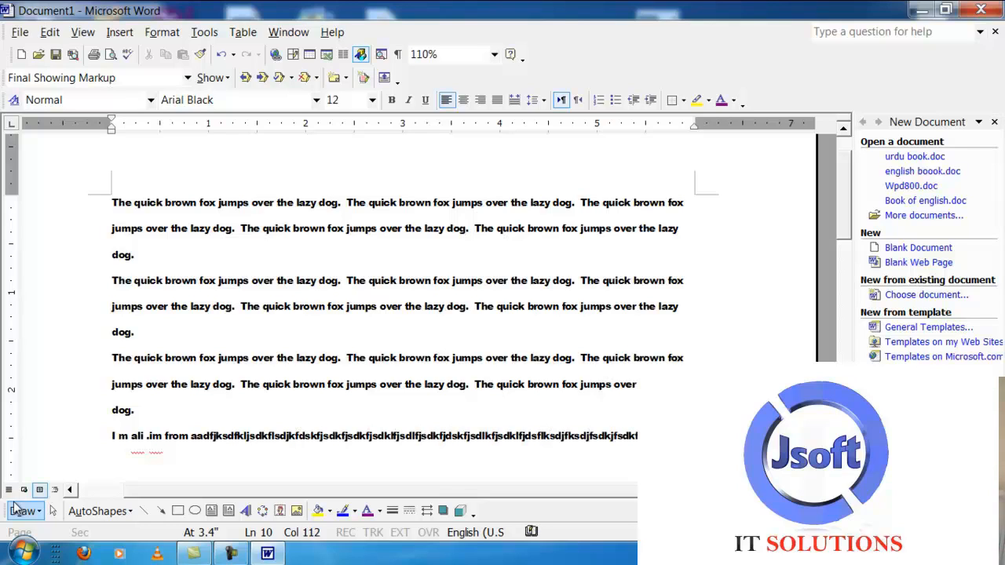
pyautogui.write('fjdfkdfd')
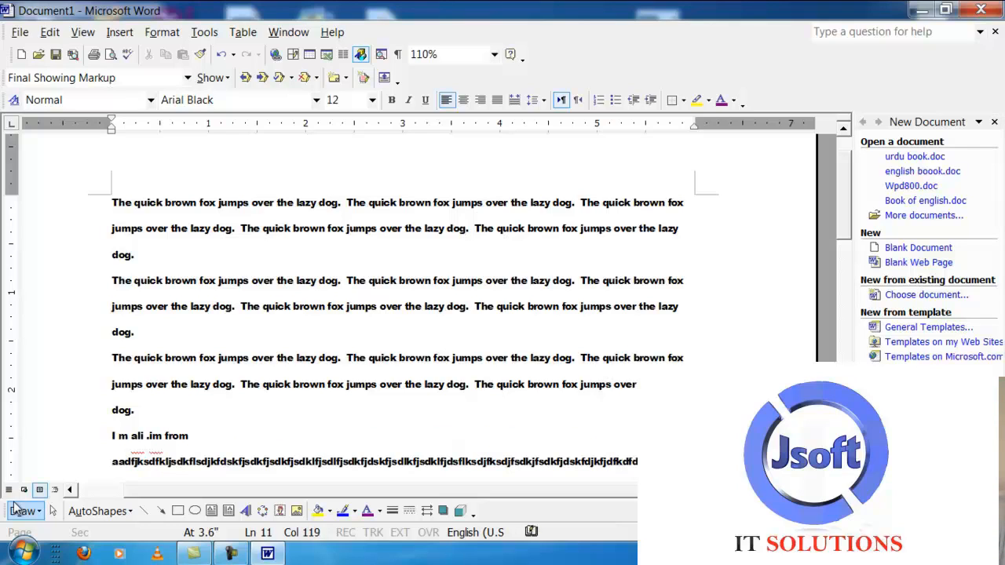
pyautogui.write('dskfjdskfjdskfjdskfjsdk')
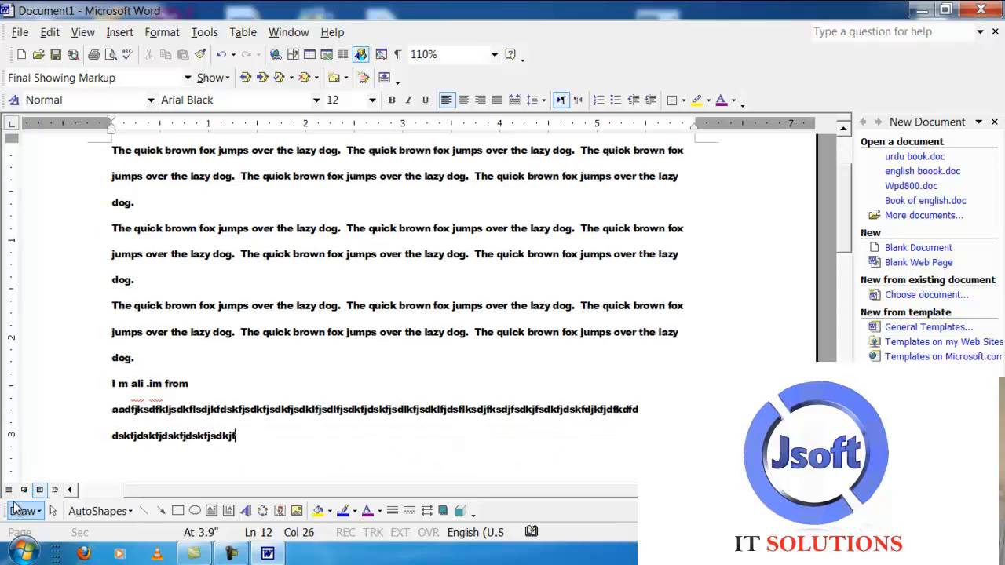
pyautogui.write('jfdkfjdskfjdskfjdskfjdskfjdskfj')
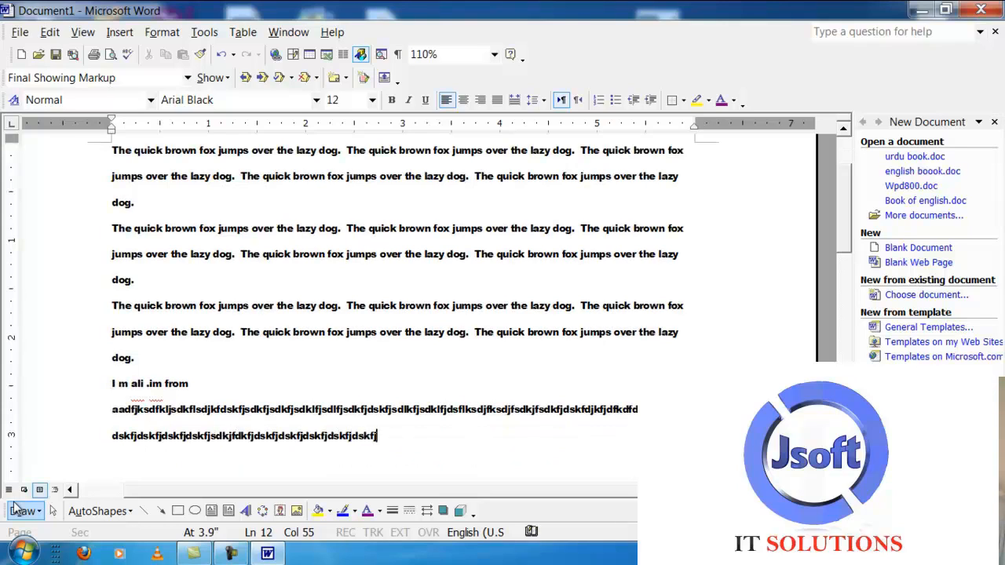
pyautogui.write('dskfjsdklfjdslkfjdsfksdjfksdjfksdfjsdkfjds')
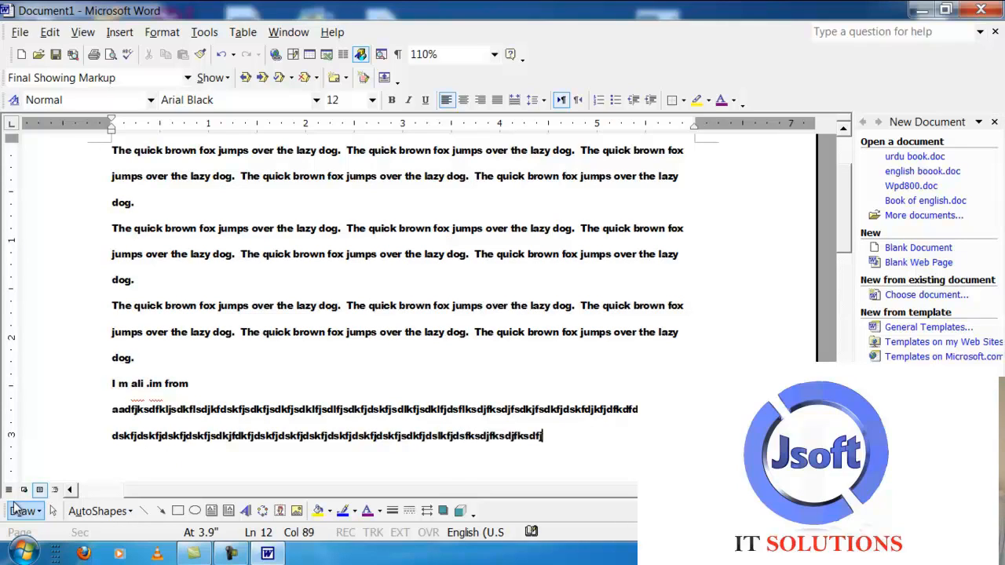
pyautogui.write('fkdfksdfdkfc')
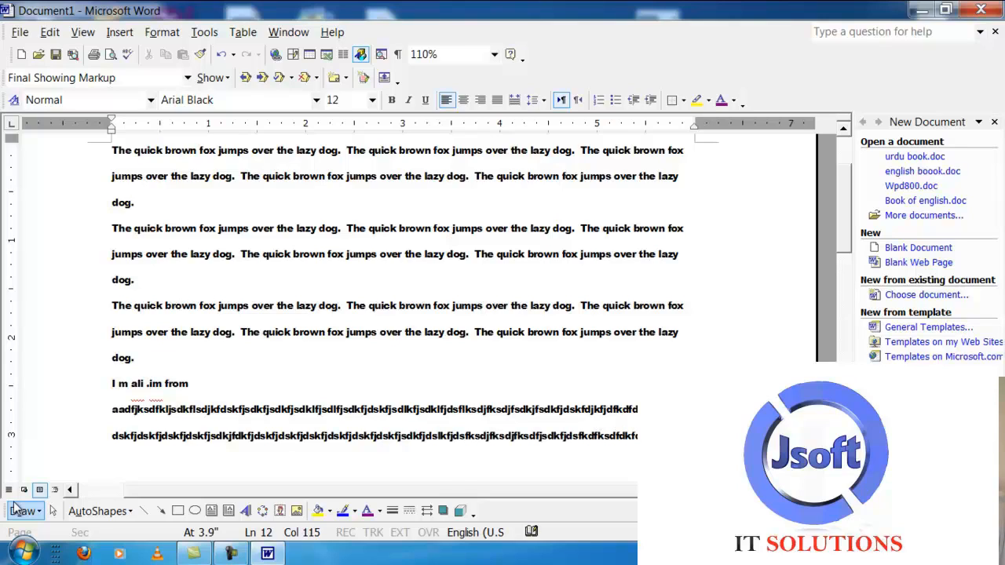
pyautogui.press('Return')
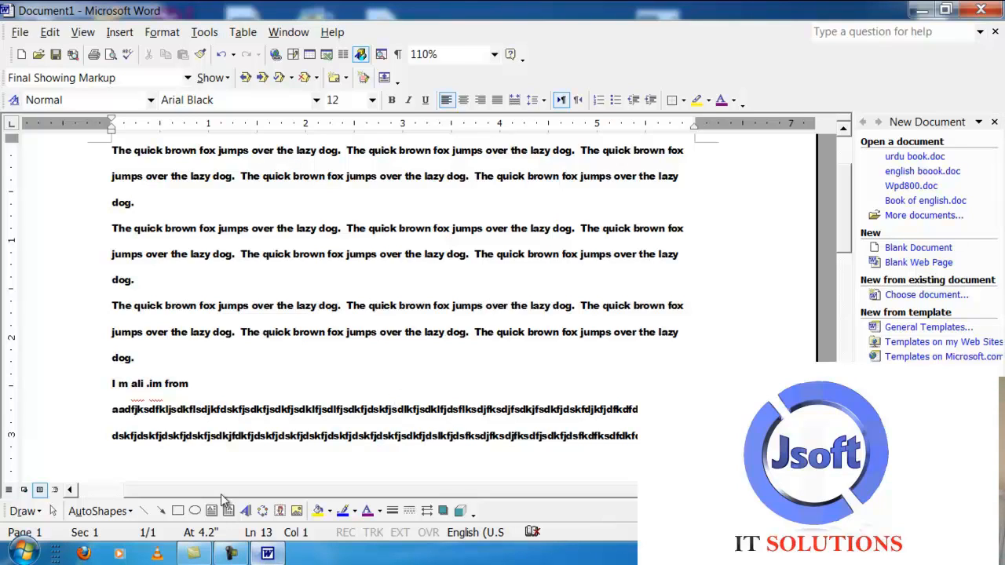
# Delete the filler text below the sample paragraphs and run =rand() three times to extend the text onto page 2.
pyautogui.moveTo(205, 480); pyautogui.dragTo(106, 396)
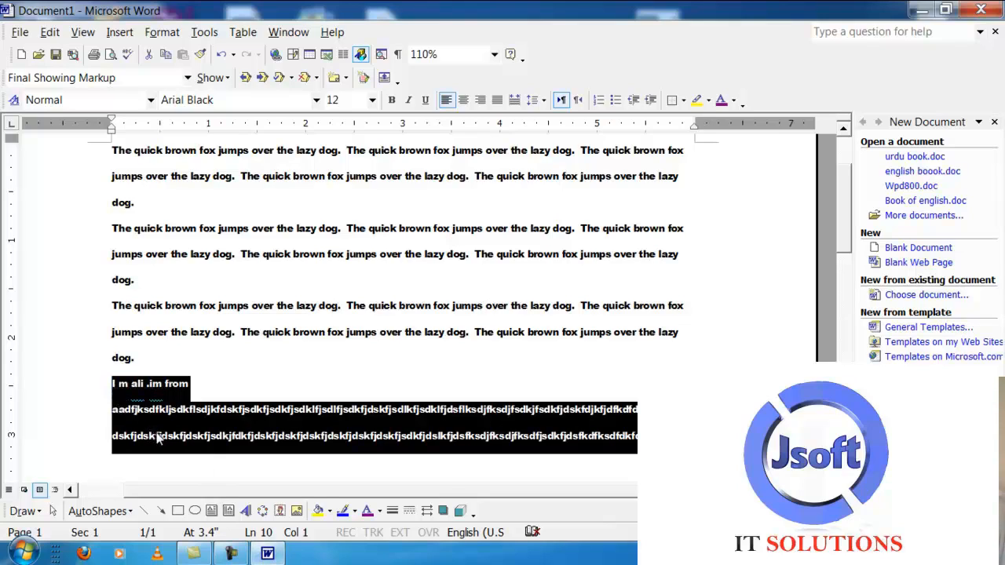
pyautogui.press('Delete')
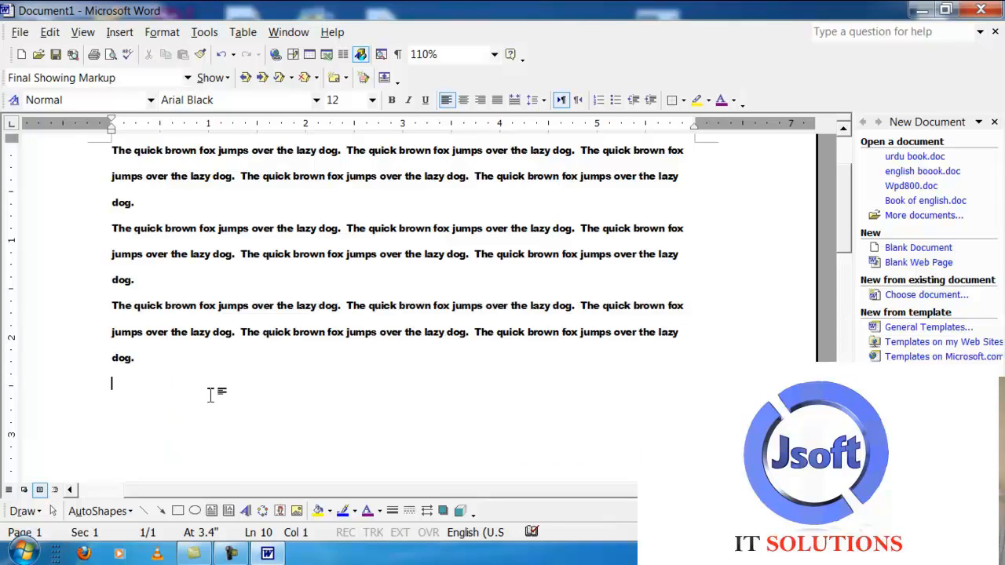
pyautogui.write('=rand()')
pyautogui.press('Return')
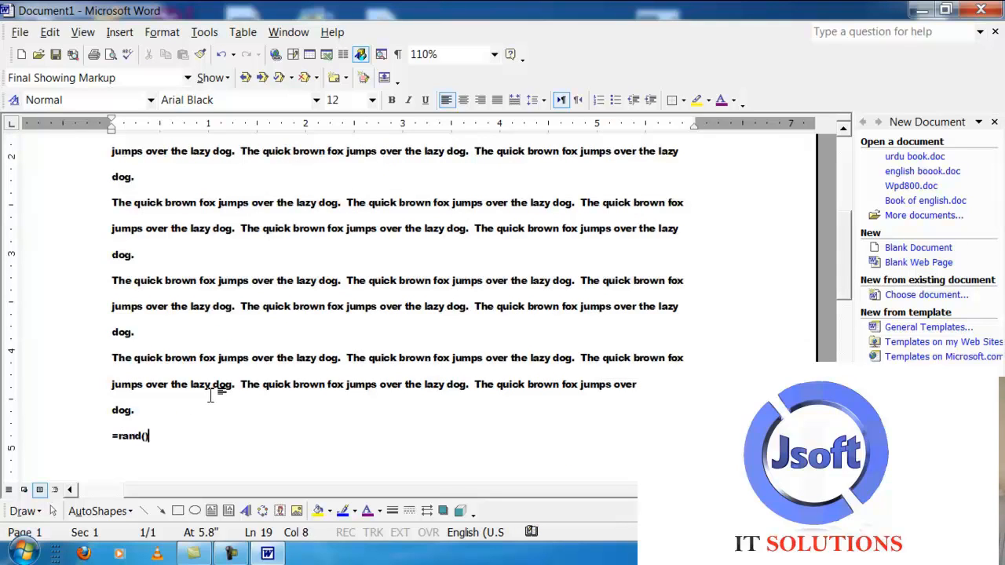
pyautogui.press('Return')
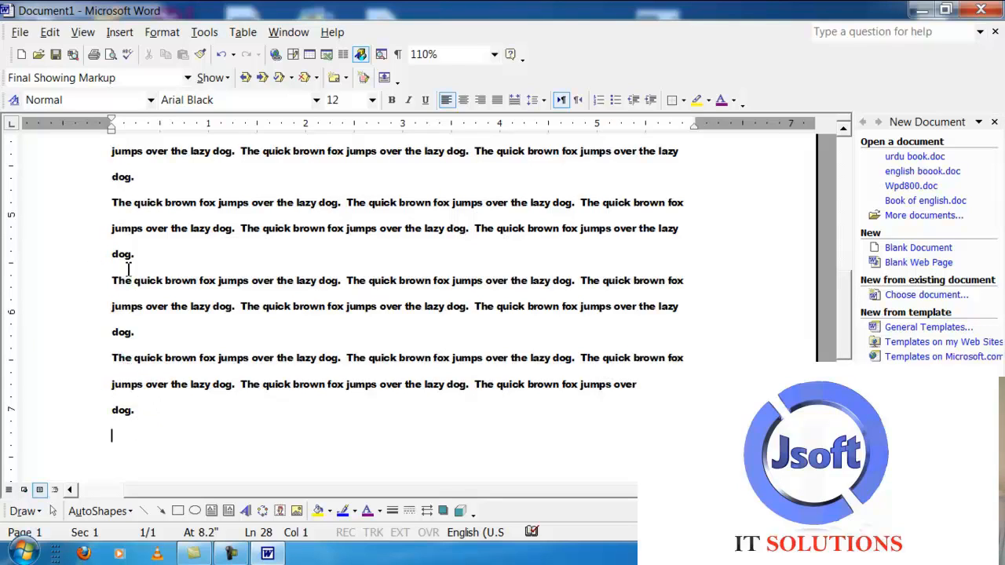
pyautogui.scroll(-3, 157, 273)
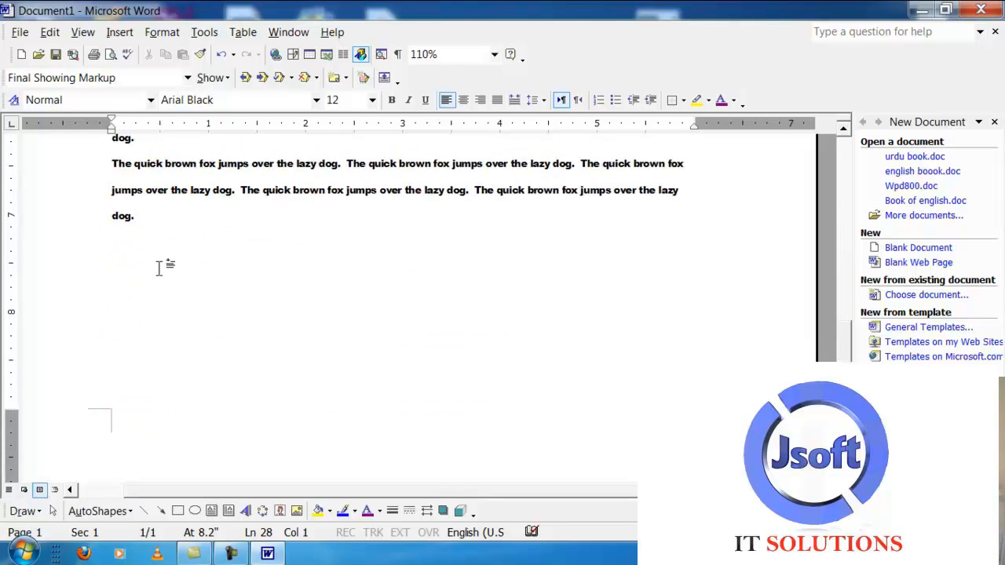
pyautogui.write('=rand')
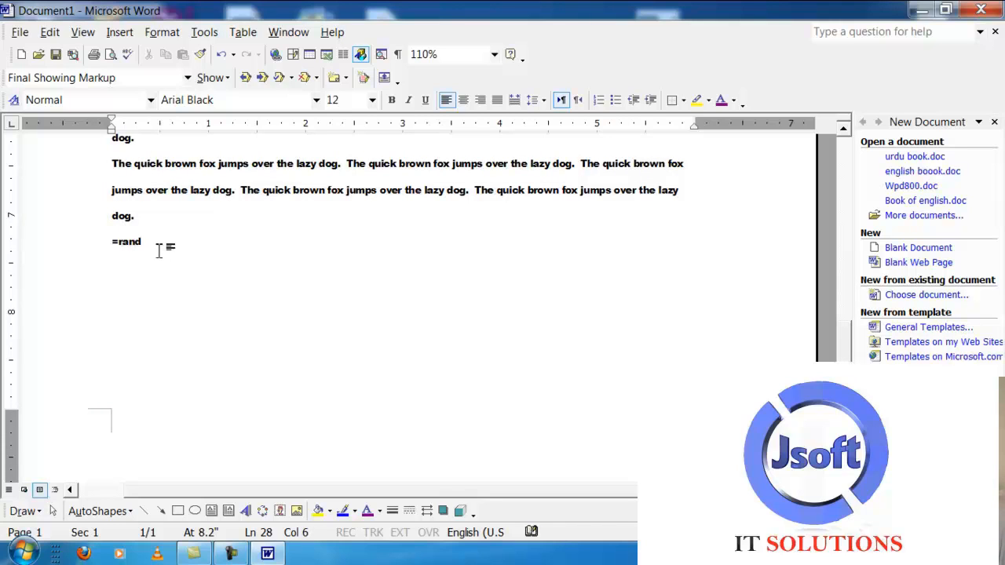
pyautogui.write('()')
pyautogui.press('Return')
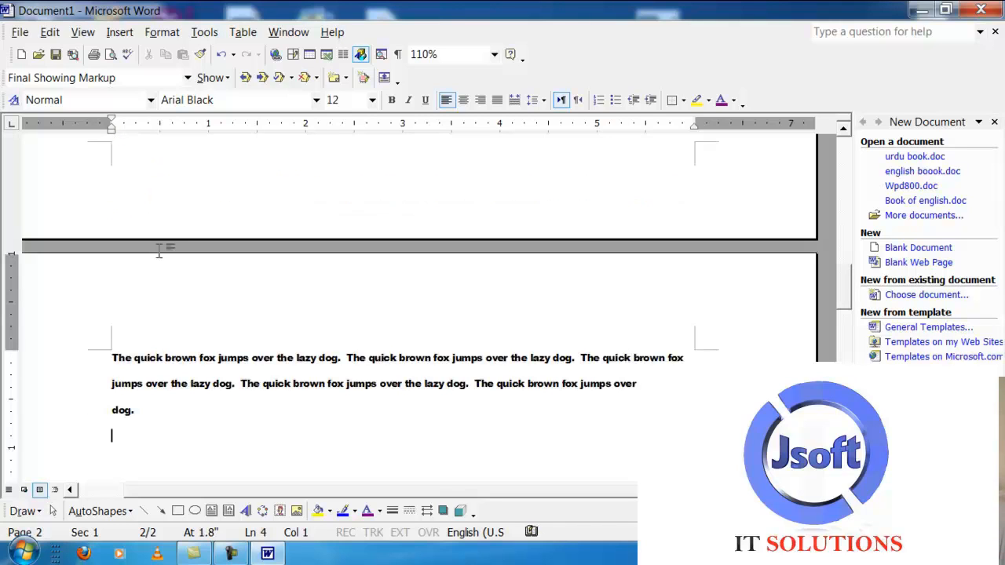
# Delete the three-line sample paragraph on page 2.
pyautogui.scroll(5, 281, 181)
pyautogui.scroll(-8, 294, 214)
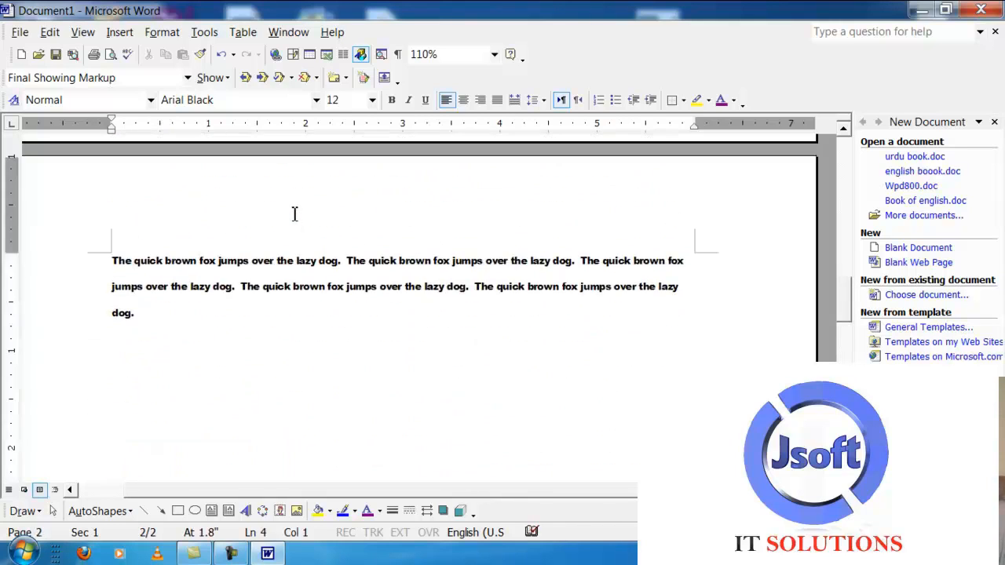
pyautogui.moveTo(177, 325); pyautogui.dragTo(123, 257)
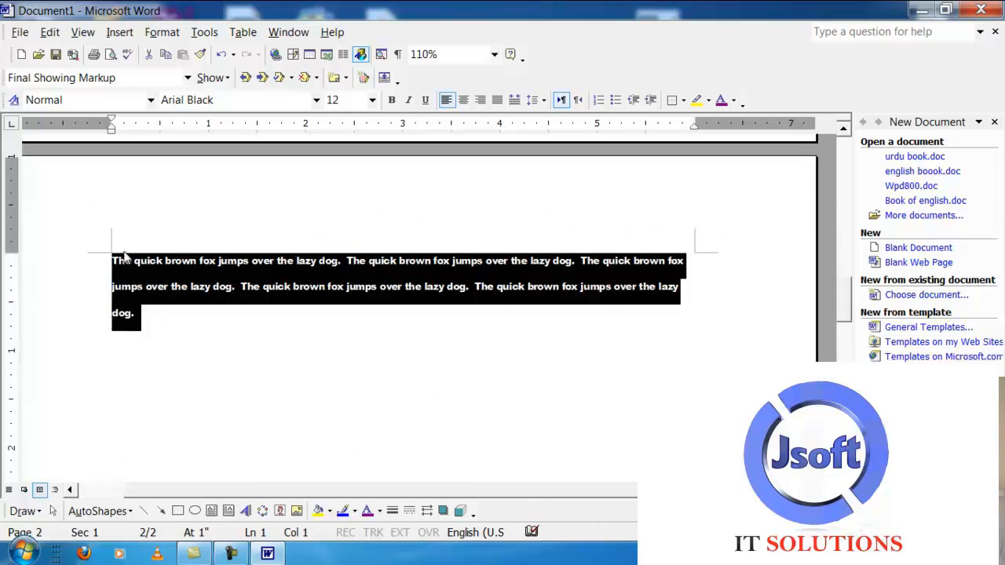
pyautogui.press('Delete')
# Add random filler letters to the end of the last paragraph on page 1 until it runs over one more line.
pyautogui.scroll(5, 193, 238)
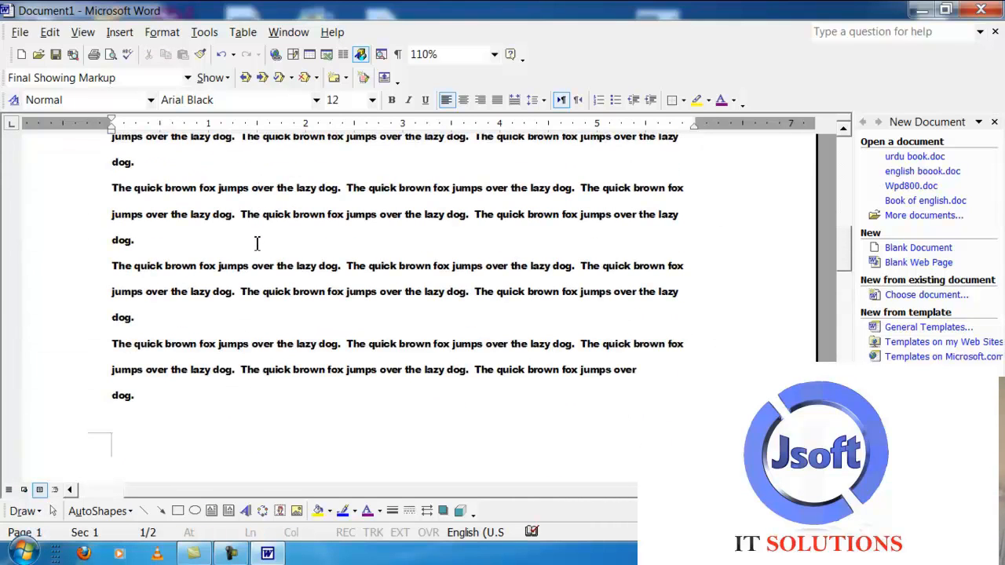
pyautogui.click(191, 395)
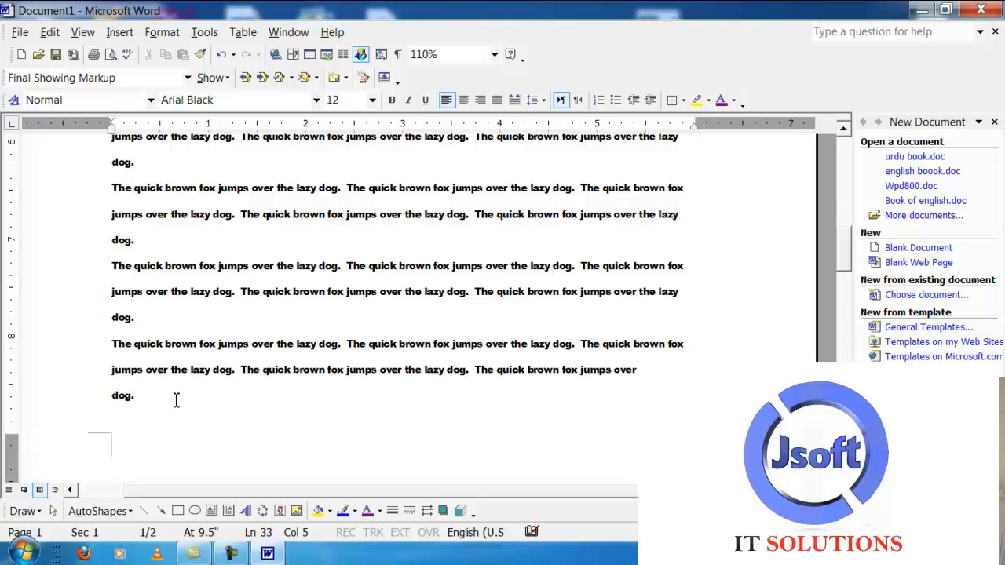
pyautogui.write('dfkjdsfjdsklfjsdkfjsdklfjdsfksdlfj')
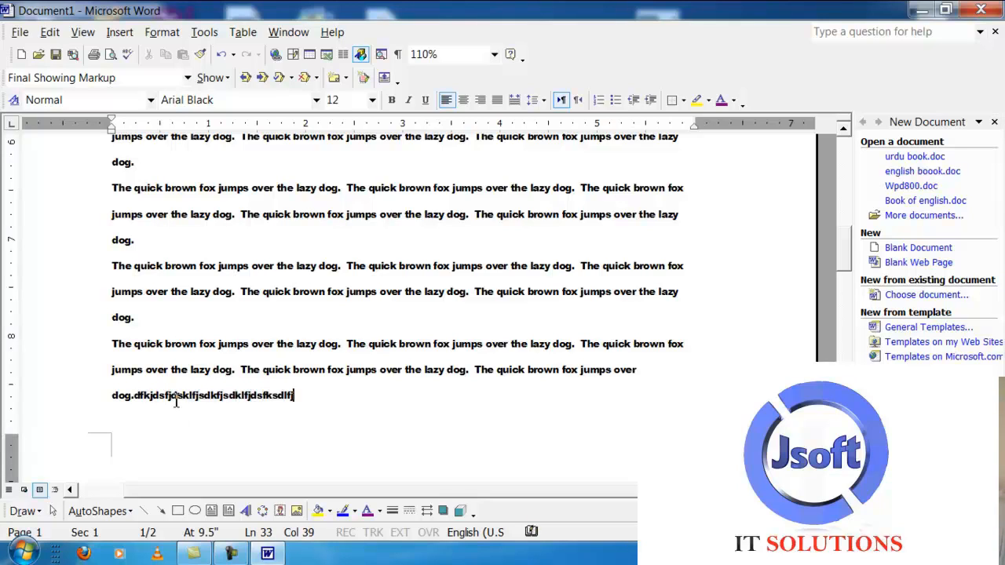
pyautogui.write('sdkfjsdkfjdskfjdskfjdskfjsdklfjkdf')
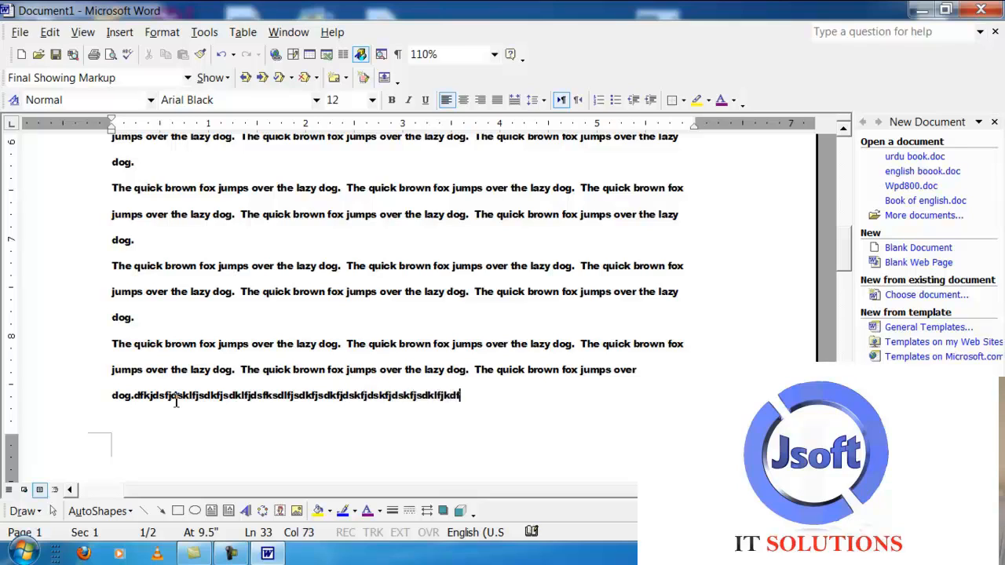
pyautogui.write('jsdfkjsdjfsdkjfsdkfjsdkfjsdjfsd')
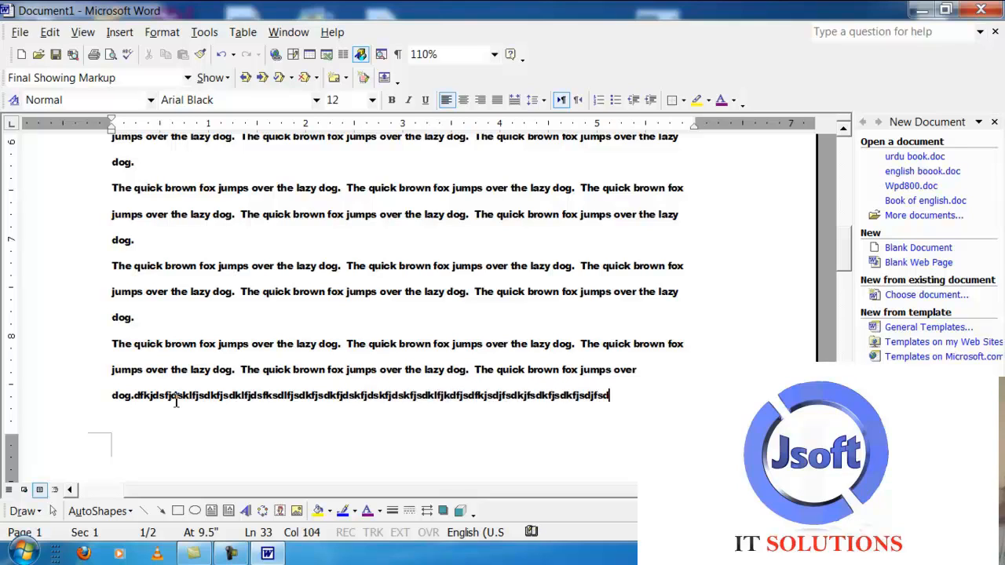
pyautogui.write('fksdjf')
pyautogui.write('skfj')
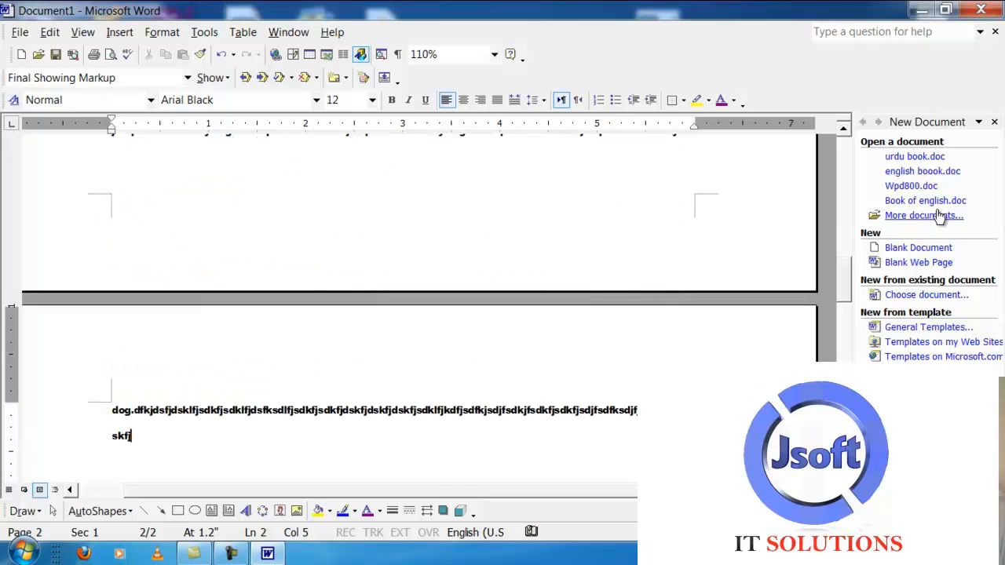
# Remove the filler letters on the paragraph's extra line so the paragraph ends on page 1.
pyautogui.click(844, 130)
pyautogui.click(844, 130)
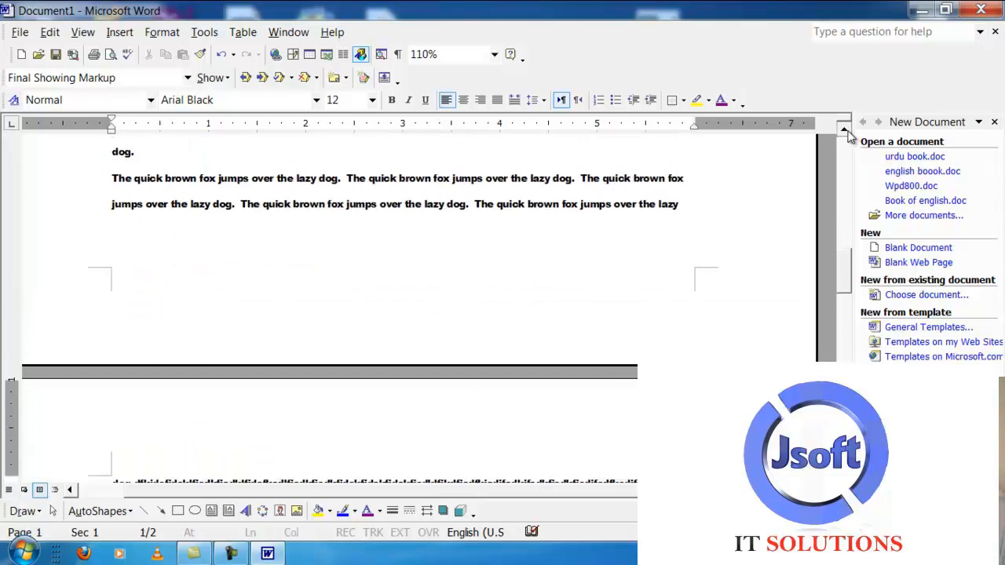
pyautogui.click(845, 131)
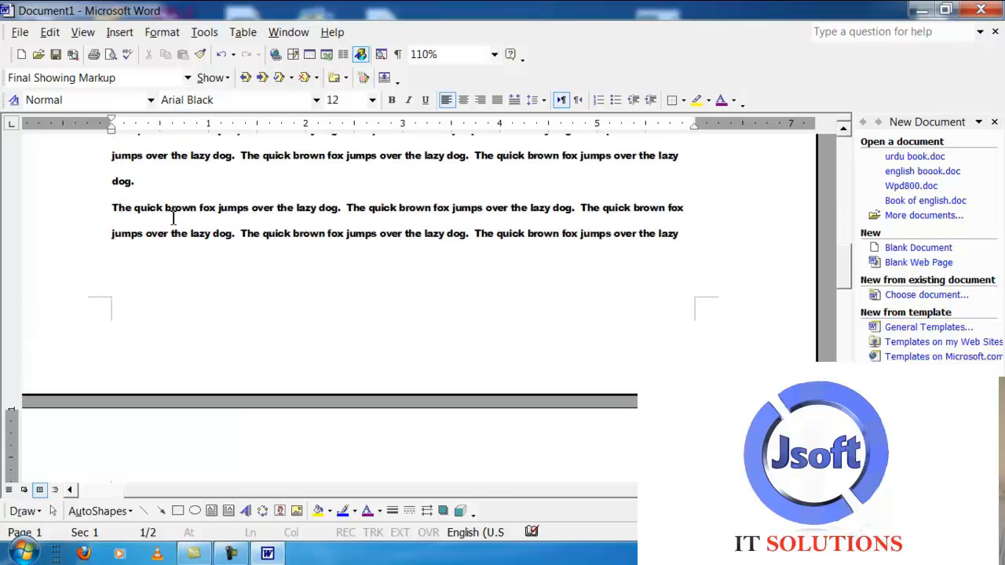
pyautogui.scroll(-2, 442, 453)
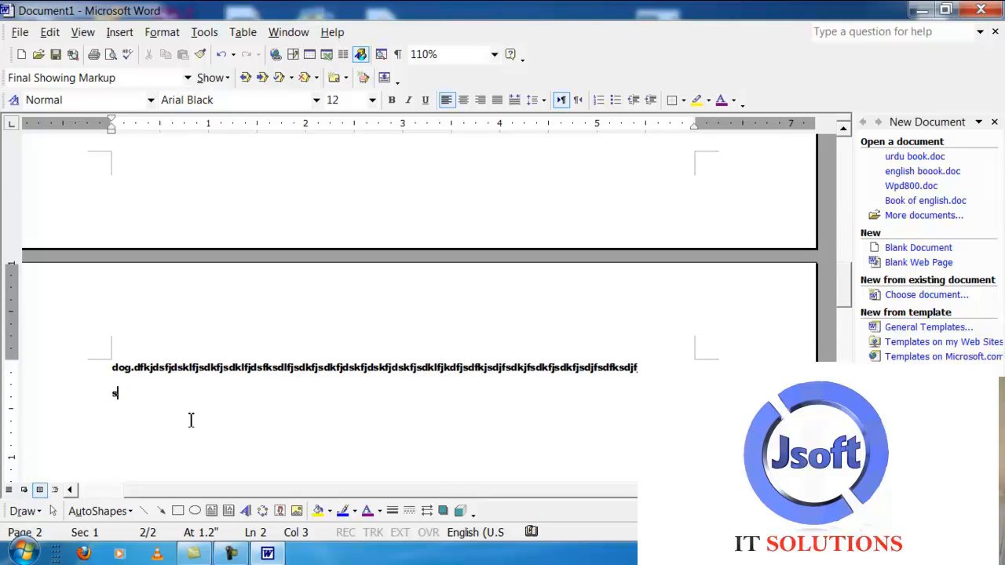
pyautogui.press('BackSpace')
pyautogui.scroll(2, 209, 406)
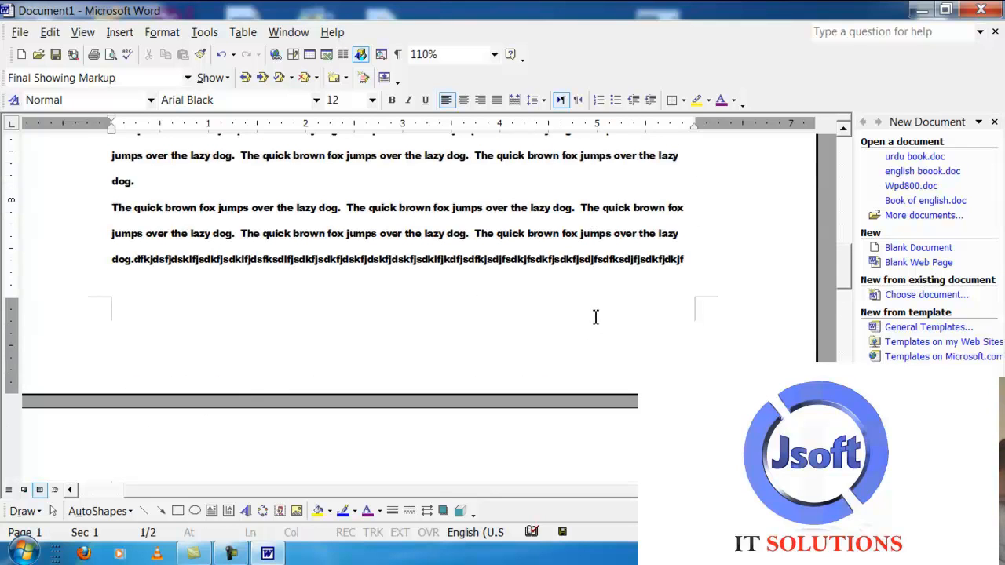
# Turn off Widow/Orphan control and turn on Keep lines together for the last paragraph.
pyautogui.click(201, 40)
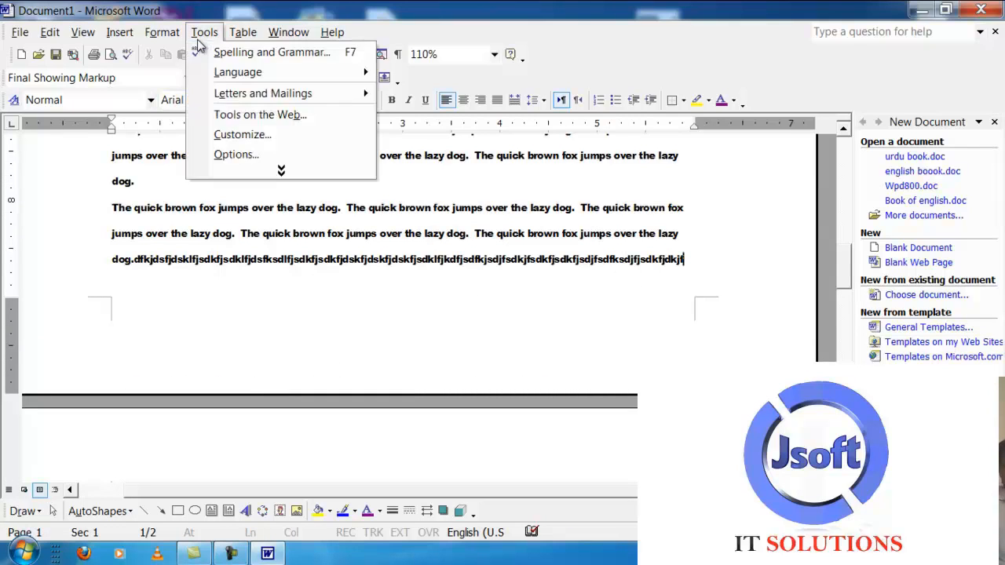
pyautogui.click(195, 73)
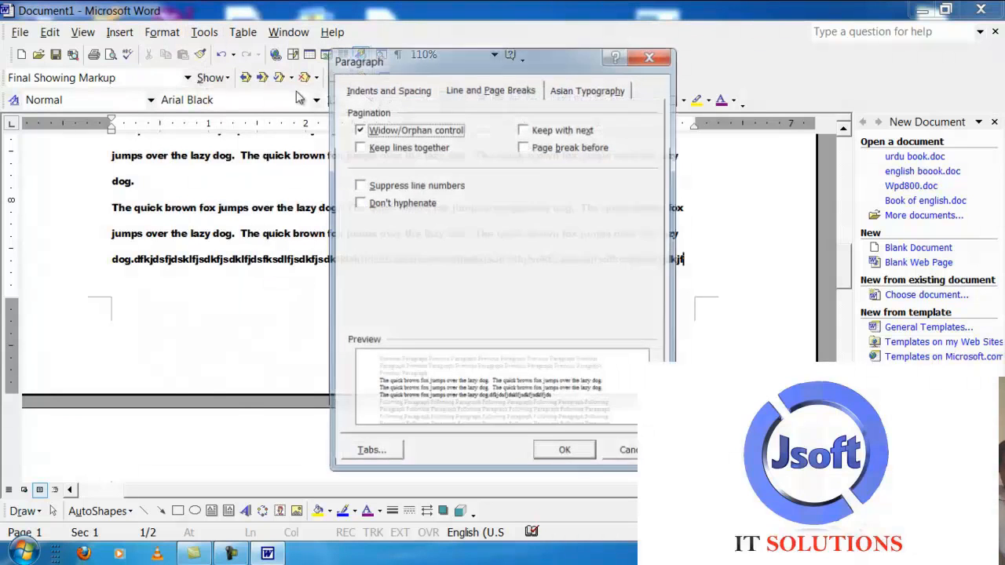
pyautogui.click(363, 131)
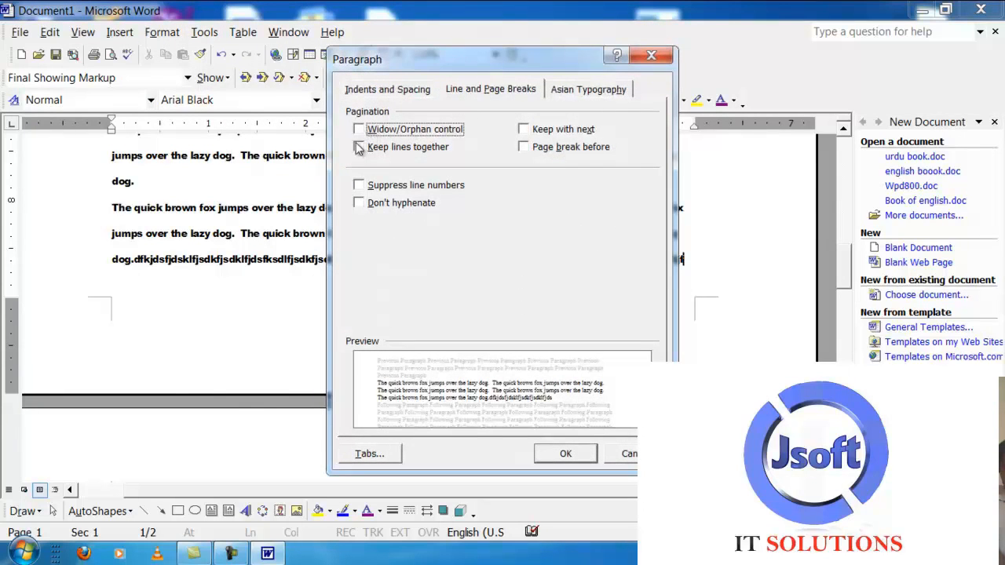
pyautogui.click(359, 148)
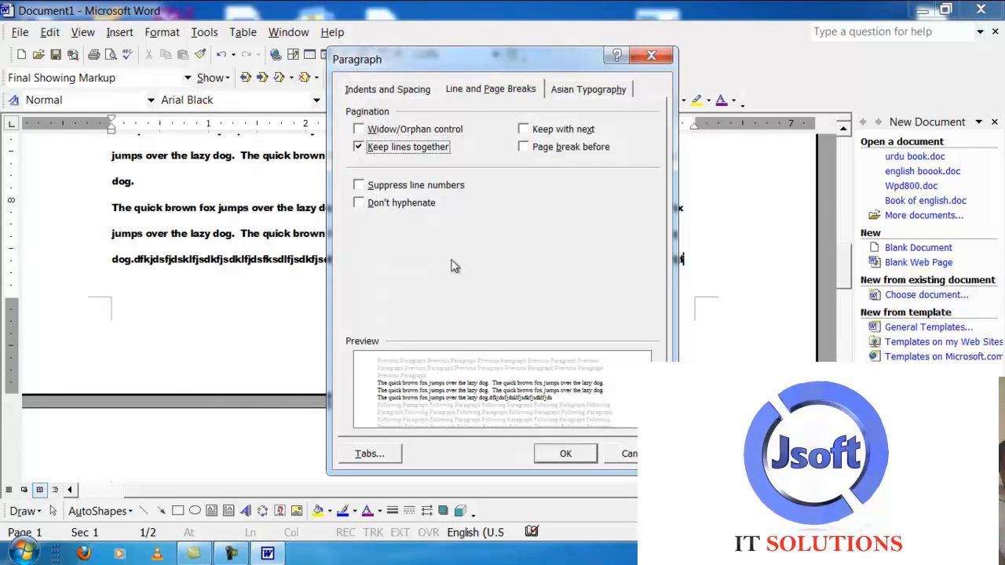
pyautogui.click(565, 453)
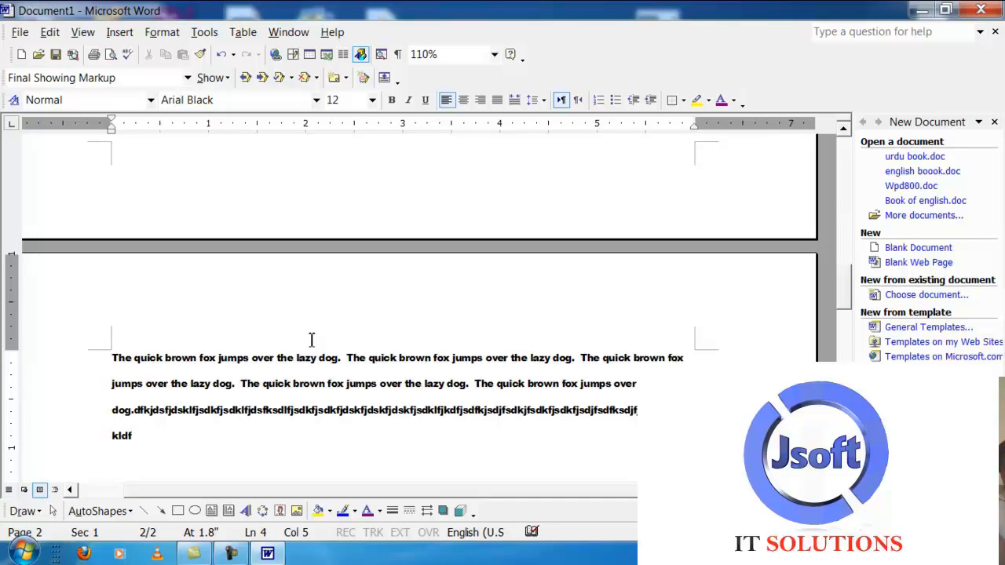
# Review the line and page break options of the last paragraph.
pyautogui.click(161, 32)
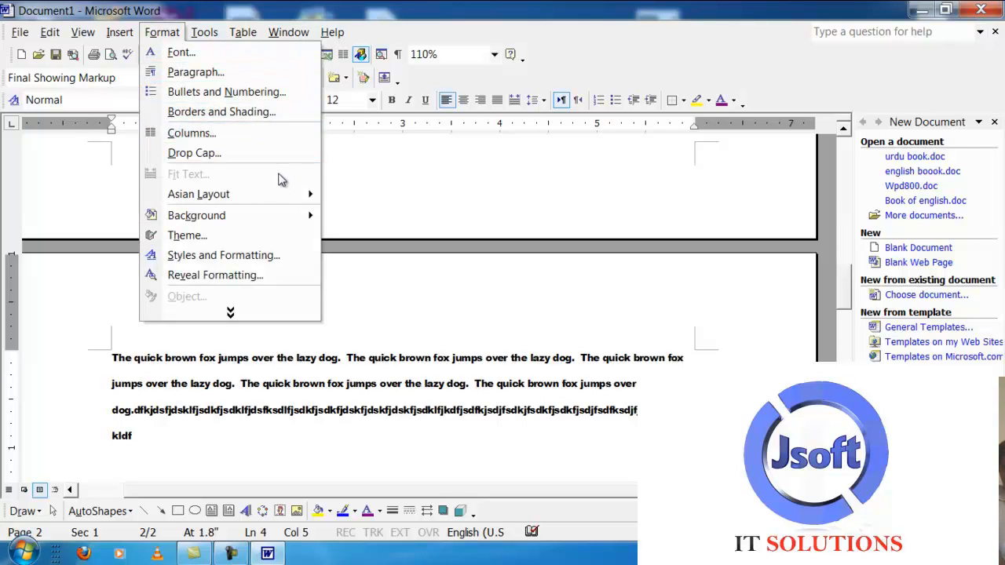
pyautogui.click(211, 72)
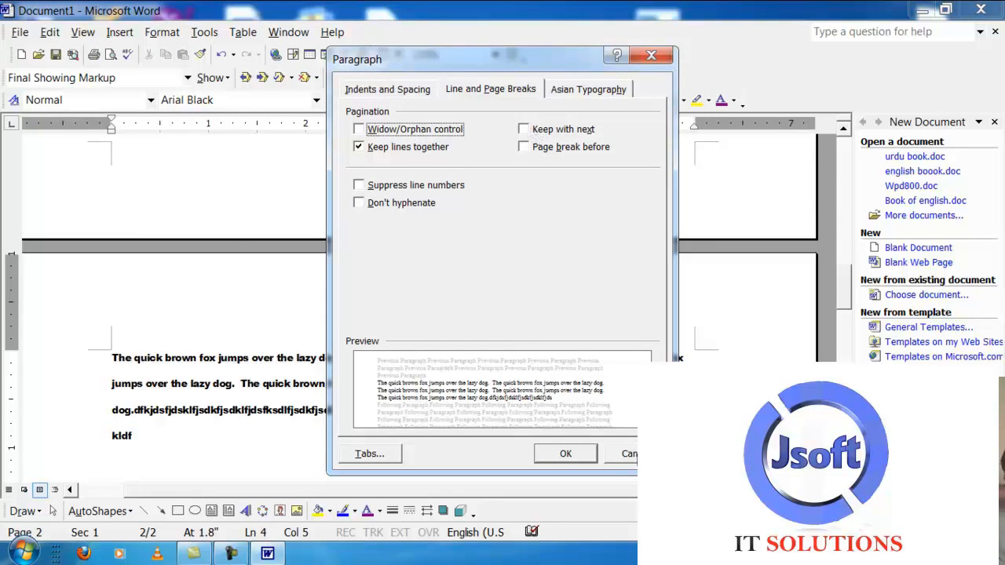
pyautogui.click(565, 453)
# Delete the filler letters "kldf" on the fourth line of the paragraph on page 2.
pyautogui.press('BackSpace')
pyautogui.press('BackSpace')
pyautogui.press('BackSpace')
pyautogui.press('BackSpace')
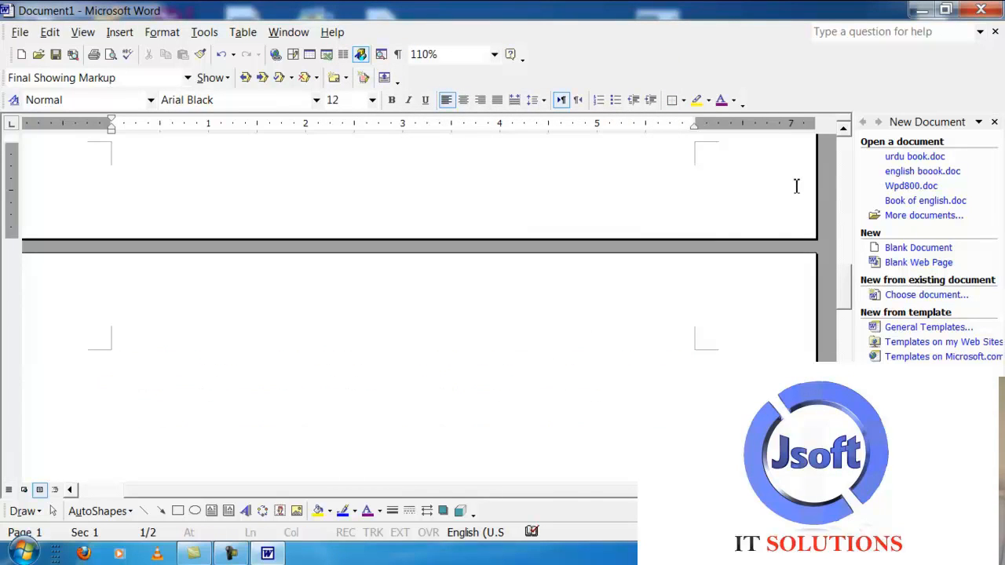
# Turn off Keep lines together and turn on Keep with next for the last paragraph.
pyautogui.click(845, 130)
pyautogui.click(845, 131)
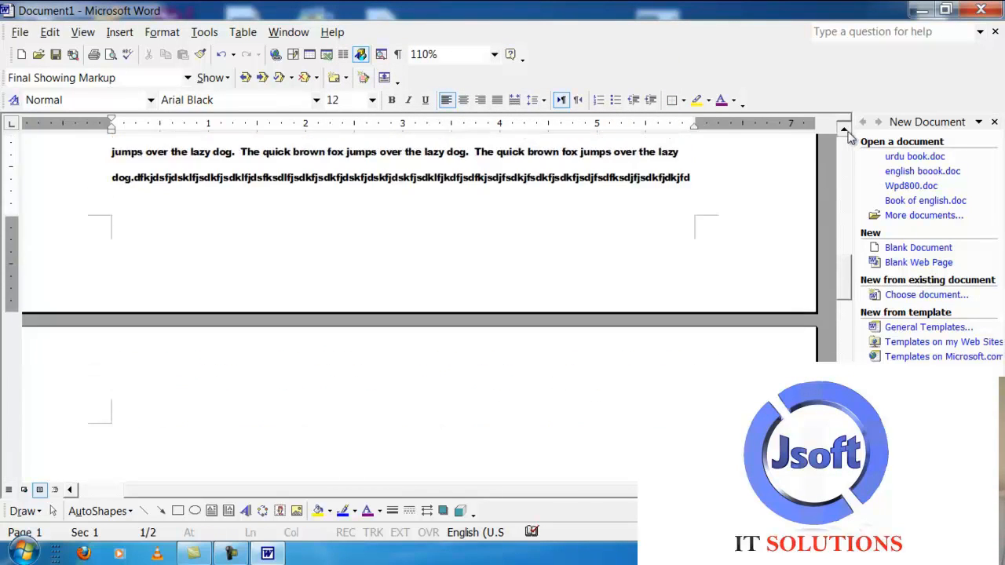
pyautogui.click(845, 130)
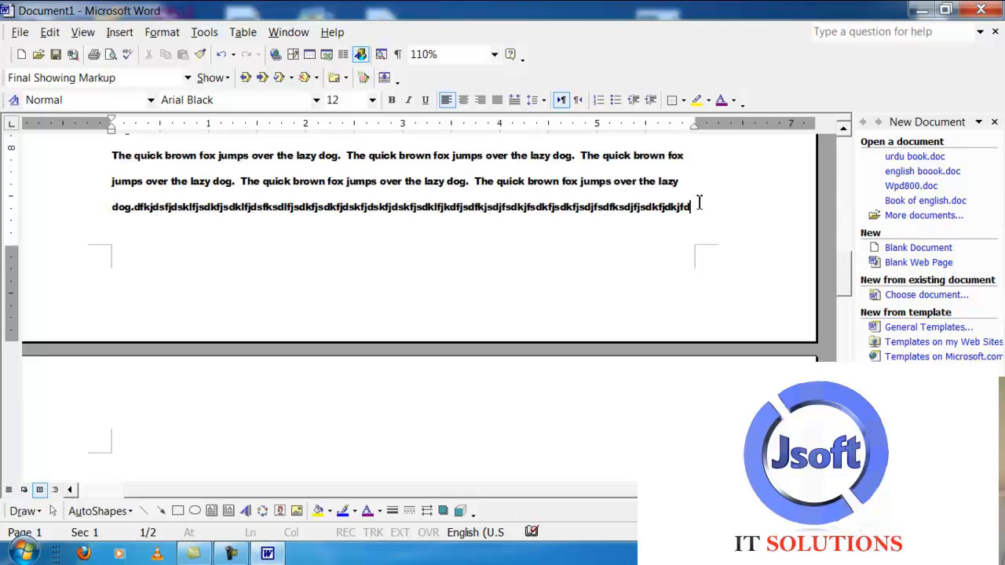
pyautogui.click(162, 33)
pyautogui.click(191, 73)
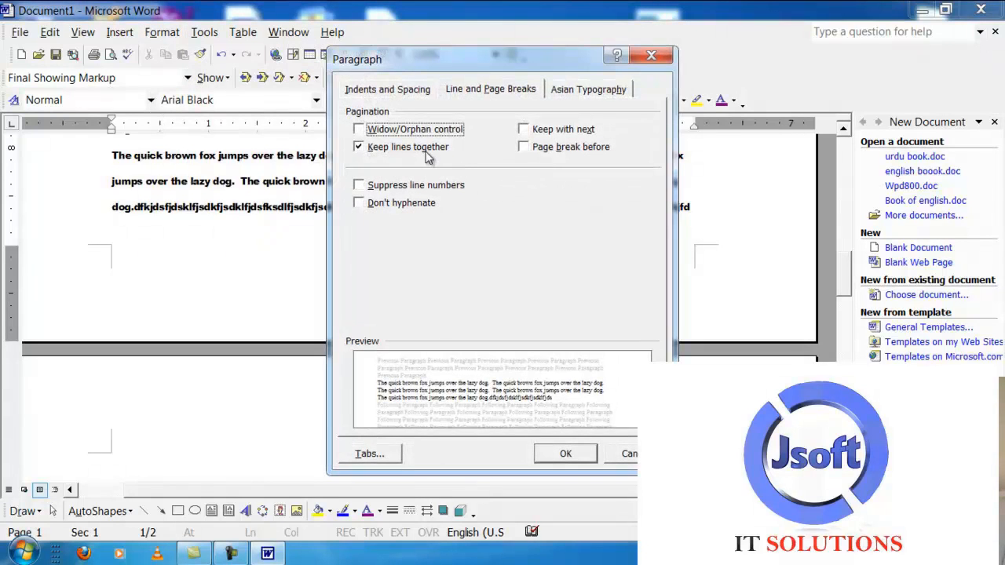
pyautogui.click(424, 147)
pyautogui.click(523, 130)
pyautogui.click(565, 453)
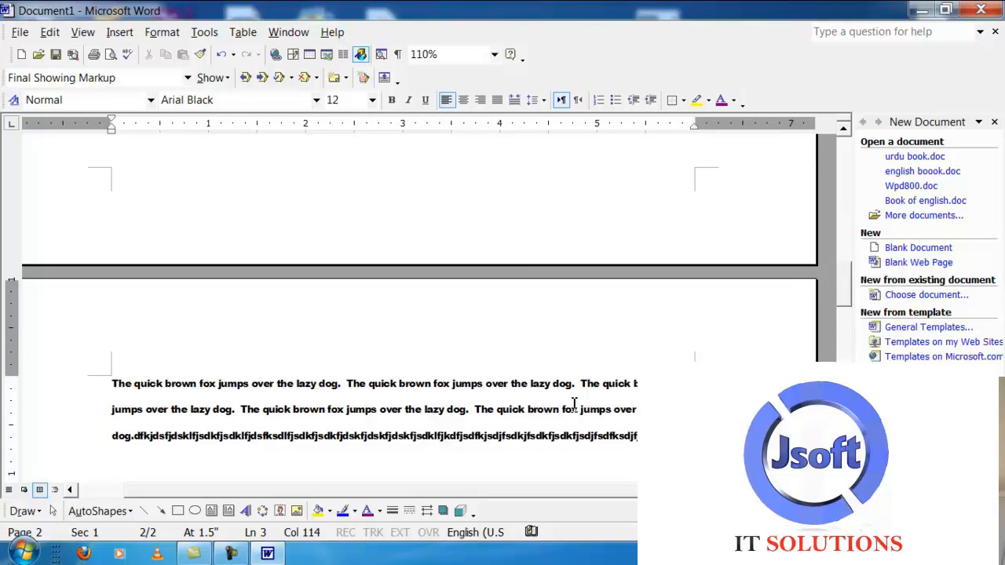
# Delete the whole paragraph on page 2 and the closing "dog." of the paragraph before it on page 1.
pyautogui.press('BackSpace')
pyautogui.press('BackSpace')
pyautogui.press('BackSpace')
pyautogui.press('BackSpace')
pyautogui.press('BackSpace')
pyautogui.press('BackSpace')
pyautogui.press('BackSpace')
pyautogui.press('BackSpace')
pyautogui.press('BackSpace')
pyautogui.press('BackSpace')
pyautogui.press('BackSpace')
pyautogui.press('BackSpace')
pyautogui.press('BackSpace')
pyautogui.press('BackSpace')
pyautogui.press('BackSpace')
pyautogui.press('BackSpace')
pyautogui.press('BackSpace')
pyautogui.press('BackSpace')
pyautogui.press('BackSpace')
pyautogui.press('BackSpace')
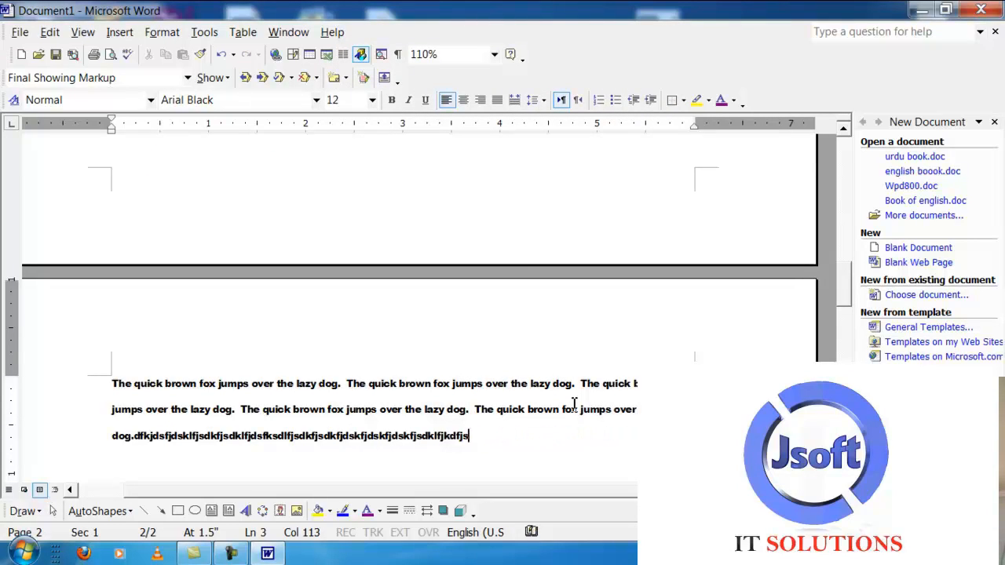
pyautogui.press('BackSpace')
pyautogui.press('BackSpace')
pyautogui.press('BackSpace')
pyautogui.press('BackSpace')
pyautogui.press('BackSpace')
pyautogui.press('BackSpace')
pyautogui.press('BackSpace')
pyautogui.press('BackSpace')
pyautogui.press('BackSpace')
pyautogui.press('BackSpace')
pyautogui.press('BackSpace')
pyautogui.press('BackSpace')
pyautogui.press('BackSpace')
pyautogui.press('BackSpace')
pyautogui.press('BackSpace')
pyautogui.press('BackSpace')
pyautogui.press('BackSpace')
pyautogui.press('BackSpace')
pyautogui.press('BackSpace')
pyautogui.press('BackSpace')
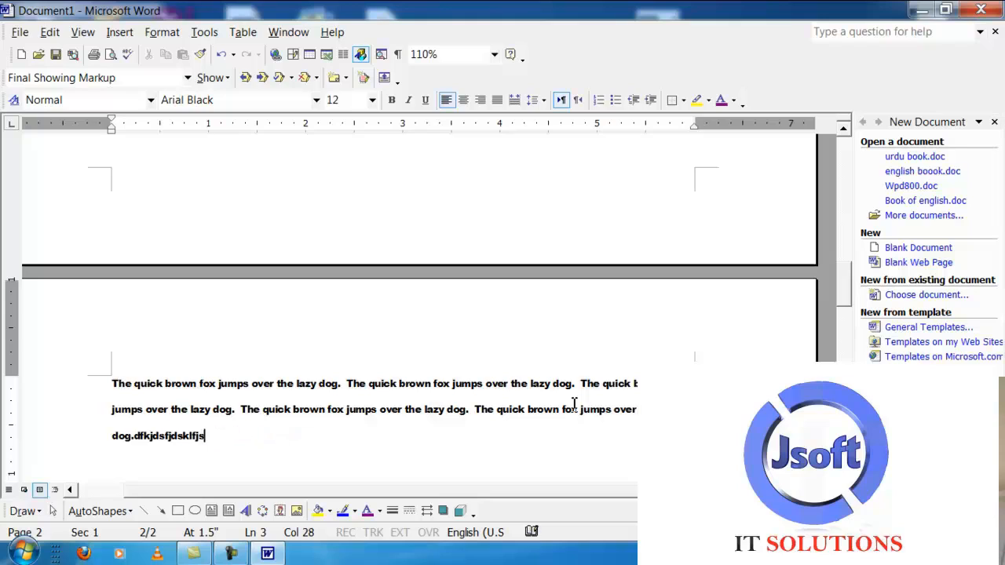
pyautogui.press('BackSpace')
pyautogui.press('BackSpace')
pyautogui.press('BackSpace')
pyautogui.press('BackSpace')
pyautogui.press('BackSpace')
pyautogui.press('BackSpace')
pyautogui.press('BackSpace')
pyautogui.press('BackSpace')
pyautogui.press('BackSpace')
pyautogui.press('BackSpace')
pyautogui.press('BackSpace')
pyautogui.press('BackSpace')
pyautogui.press('BackSpace')
pyautogui.press('BackSpace')
pyautogui.press('BackSpace')
pyautogui.press('BackSpace')
pyautogui.press('BackSpace')
pyautogui.press('BackSpace')
pyautogui.press('BackSpace')
pyautogui.press('BackSpace')
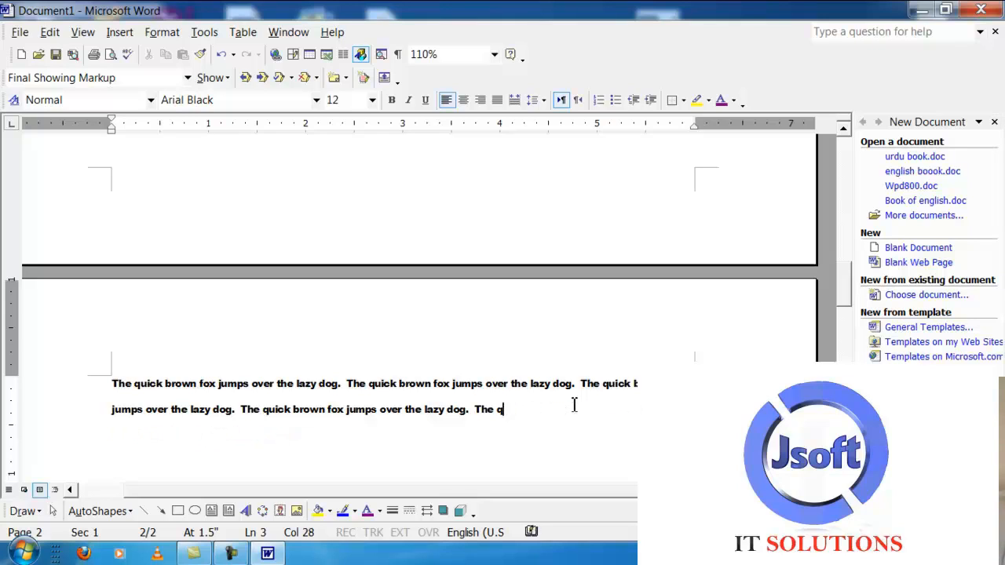
pyautogui.press('BackSpace')
pyautogui.press('BackSpace')
pyautogui.press('BackSpace')
pyautogui.press('BackSpace')
pyautogui.press('BackSpace')
pyautogui.press('BackSpace')
pyautogui.press('BackSpace')
pyautogui.press('BackSpace')
pyautogui.press('BackSpace')
pyautogui.press('BackSpace')
pyautogui.press('BackSpace')
pyautogui.press('BackSpace')
pyautogui.press('BackSpace')
pyautogui.press('BackSpace')
pyautogui.press('BackSpace')
pyautogui.press('BackSpace')
pyautogui.press('BackSpace')
pyautogui.press('BackSpace')
pyautogui.press('BackSpace')
pyautogui.press('BackSpace')
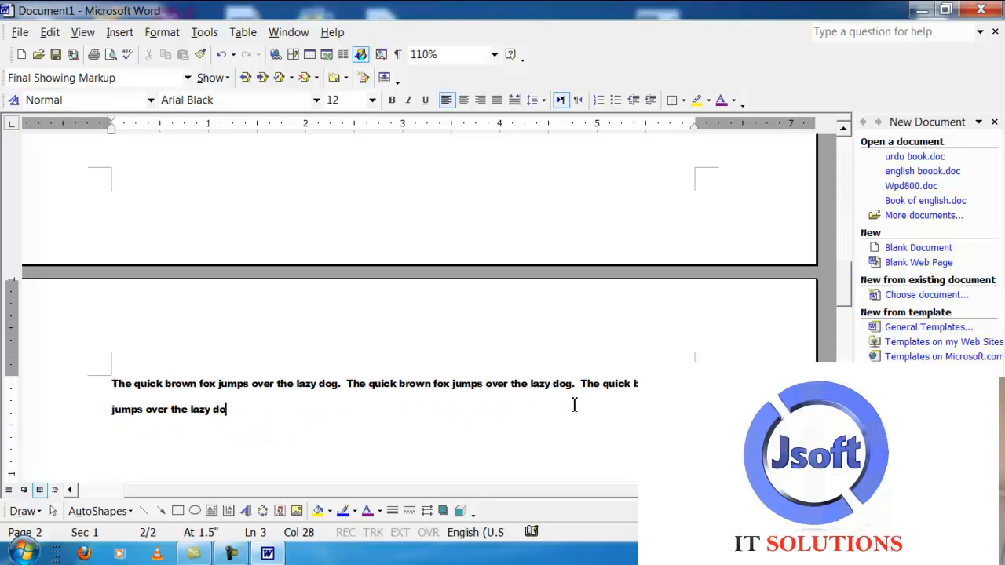
pyautogui.press('BackSpace')
pyautogui.press('BackSpace')
pyautogui.press('BackSpace')
pyautogui.press('BackSpace')
pyautogui.press('BackSpace')
pyautogui.press('BackSpace')
pyautogui.press('BackSpace')
pyautogui.press('BackSpace')
pyautogui.press('BackSpace')
pyautogui.press('BackSpace')
pyautogui.press('BackSpace')
pyautogui.press('BackSpace')
pyautogui.press('BackSpace')
pyautogui.press('BackSpace')
pyautogui.press('BackSpace')
pyautogui.press('BackSpace')
pyautogui.press('BackSpace')
pyautogui.press('BackSpace')
pyautogui.press('BackSpace')
pyautogui.press('BackSpace')
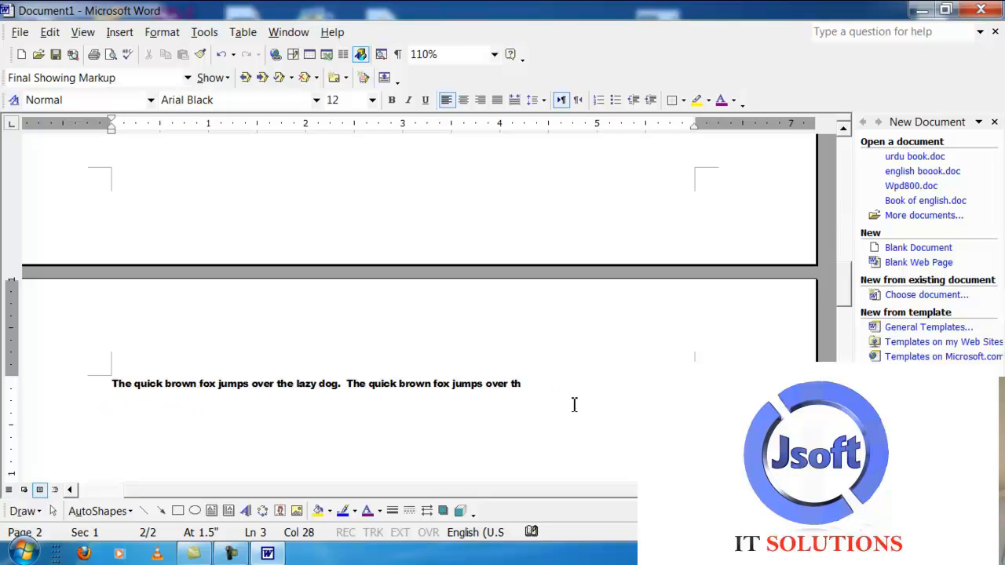
pyautogui.press('BackSpace')
pyautogui.press('BackSpace')
pyautogui.press('BackSpace')
pyautogui.press('BackSpace')
pyautogui.press('BackSpace')
pyautogui.press('BackSpace')
pyautogui.press('BackSpace')
pyautogui.press('BackSpace')
pyautogui.press('BackSpace')
pyautogui.press('BackSpace')
pyautogui.press('BackSpace')
pyautogui.press('BackSpace')
pyautogui.press('BackSpace')
pyautogui.press('BackSpace')
pyautogui.press('BackSpace')
pyautogui.press('BackSpace')
pyautogui.press('BackSpace')
pyautogui.press('BackSpace')
pyautogui.press('BackSpace')
pyautogui.press('BackSpace')
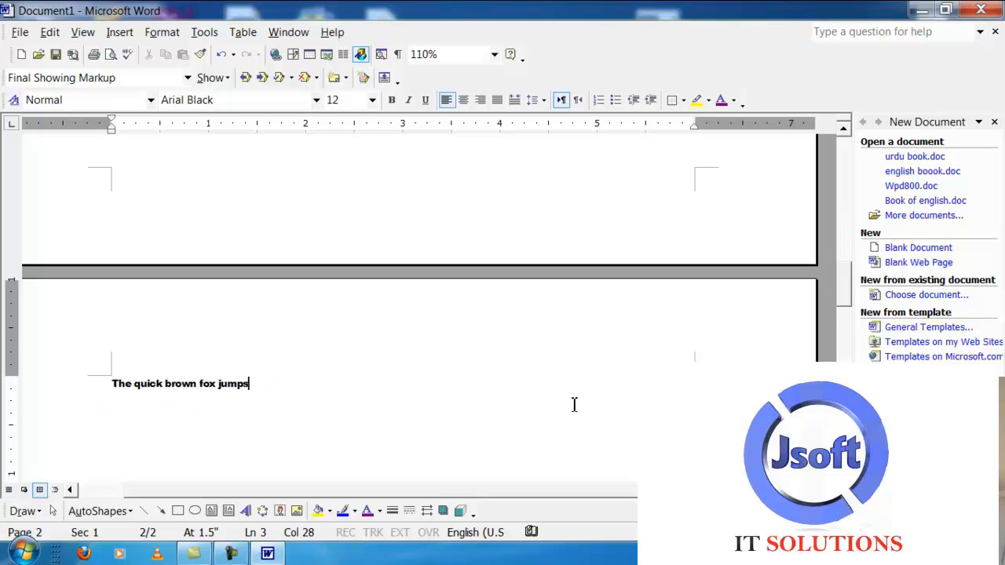
pyautogui.press('BackSpace')
pyautogui.press('BackSpace')
pyautogui.press('BackSpace')
pyautogui.press('BackSpace')
pyautogui.press('BackSpace')
pyautogui.press('BackSpace')
pyautogui.press('BackSpace')
pyautogui.press('BackSpace')
pyautogui.press('BackSpace')
pyautogui.press('BackSpace')
pyautogui.press('BackSpace')
pyautogui.press('BackSpace')
pyautogui.press('BackSpace')
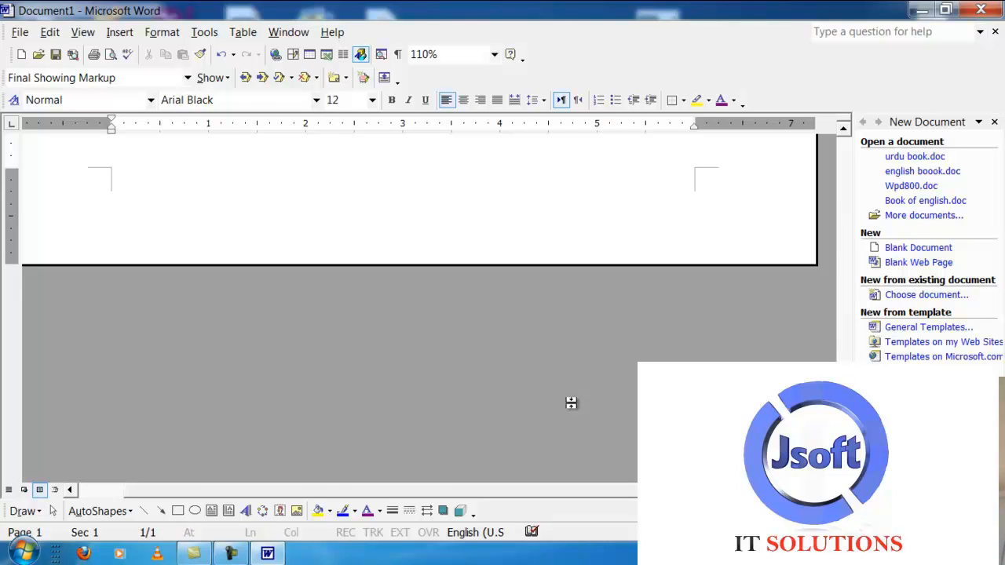
# Extend the last paragraph on page 1 with random filler letters after "lazy" until the text reaches a fifth line.
pyautogui.scroll(6, 607, 341)
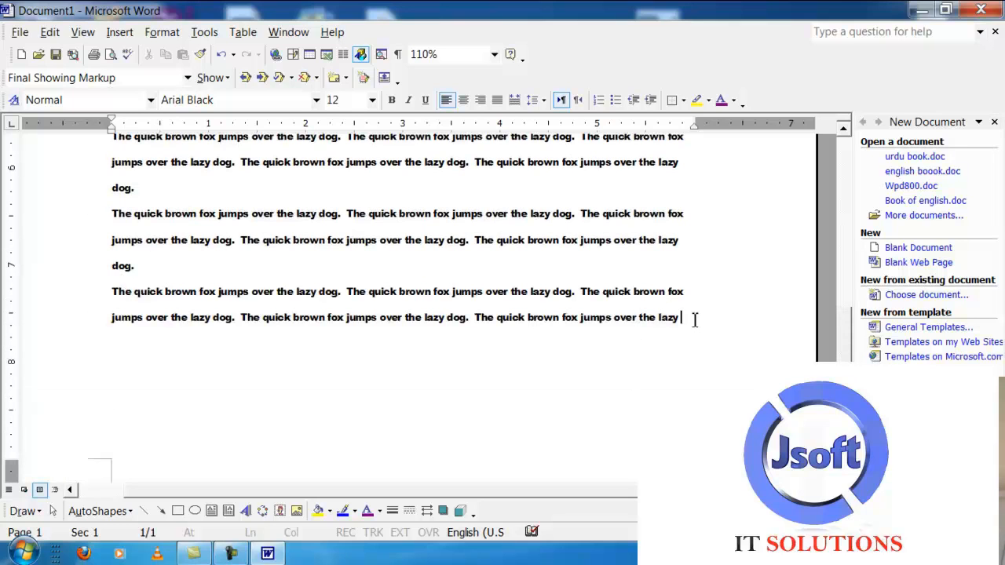
pyautogui.click(694, 320)
pyautogui.write('fdfdfd')
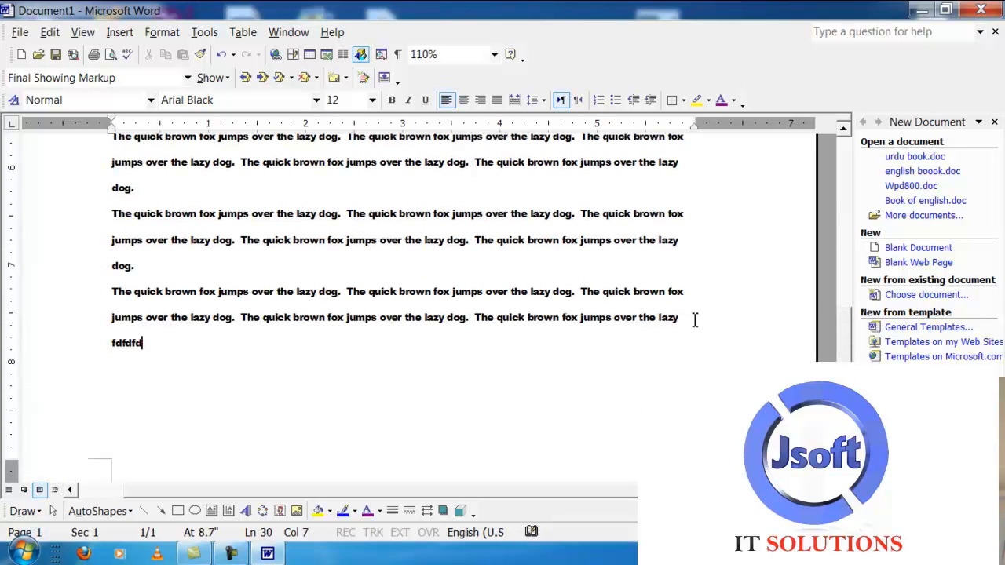
pyautogui.write('fkjdfsjsadklfjdskfjsdkfjsdkfjsdk j')
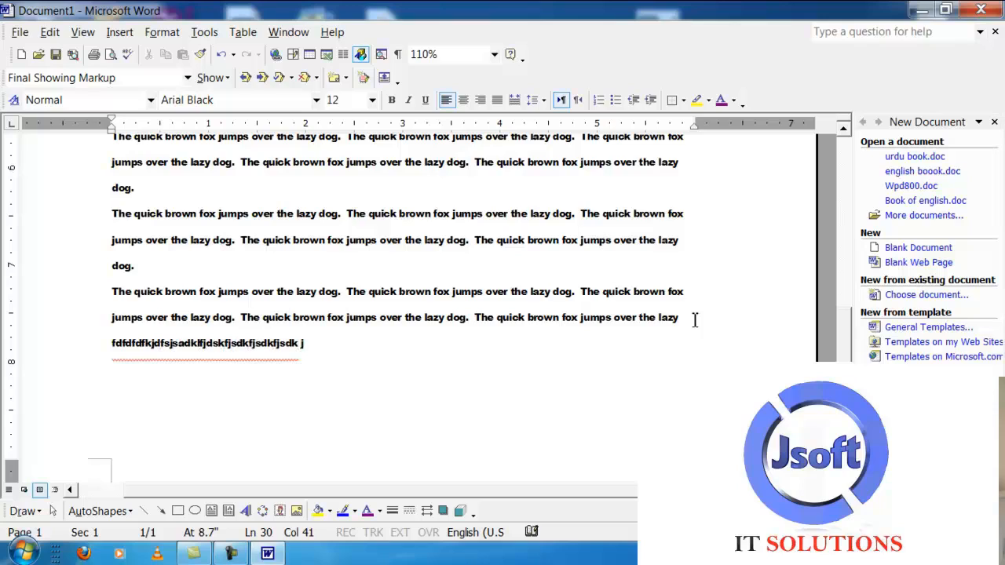
pyautogui.write('dkjsfksldjfksdj kjfklsdj kljdsfk jfdk')
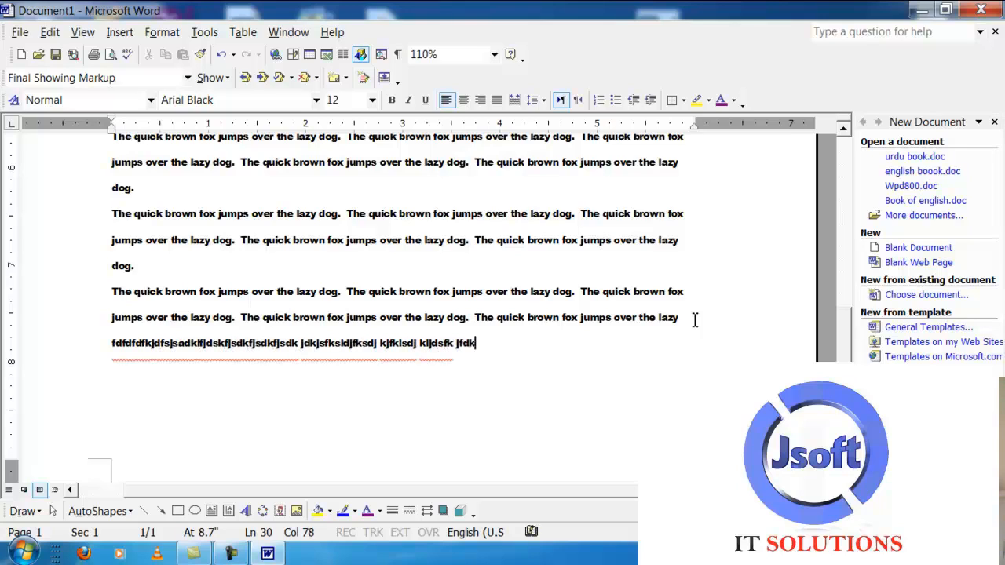
pyautogui.write('jf kjfds jkkjdsf')
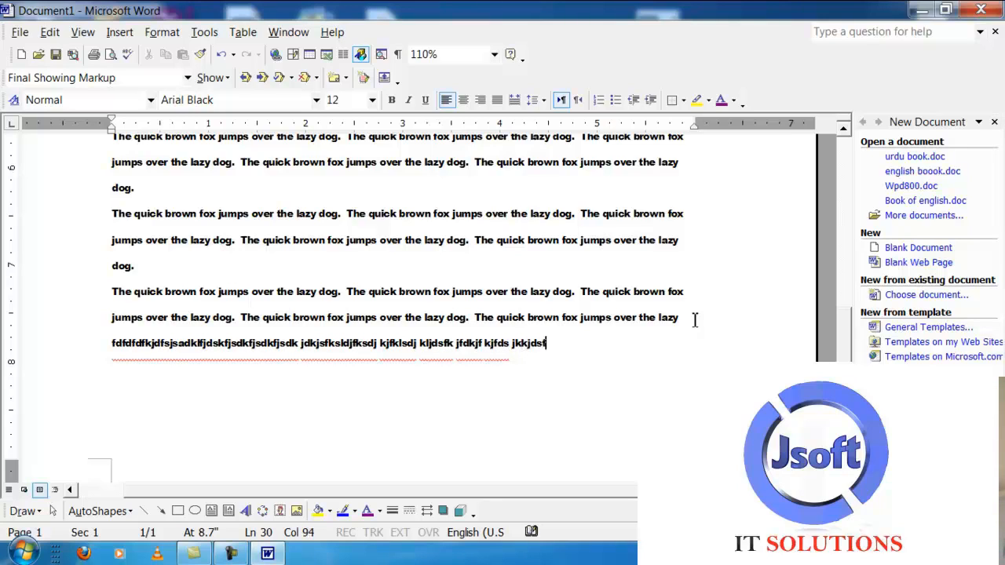
pyautogui.write('k jkfd jkjfkjsdf kjkjfd')
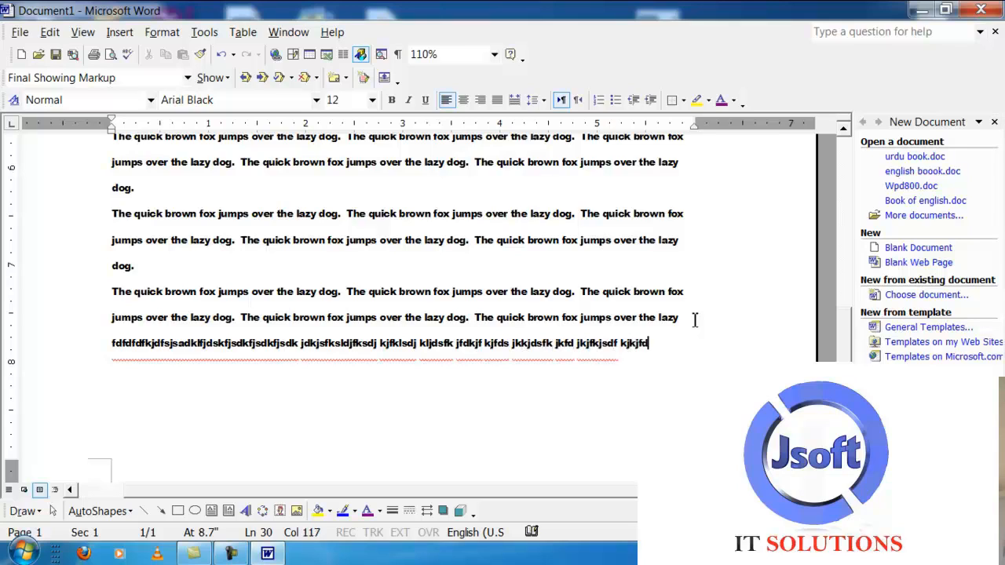
pyautogui.write('skj ksdfjdkdkjfksdja kdsjfsdk')
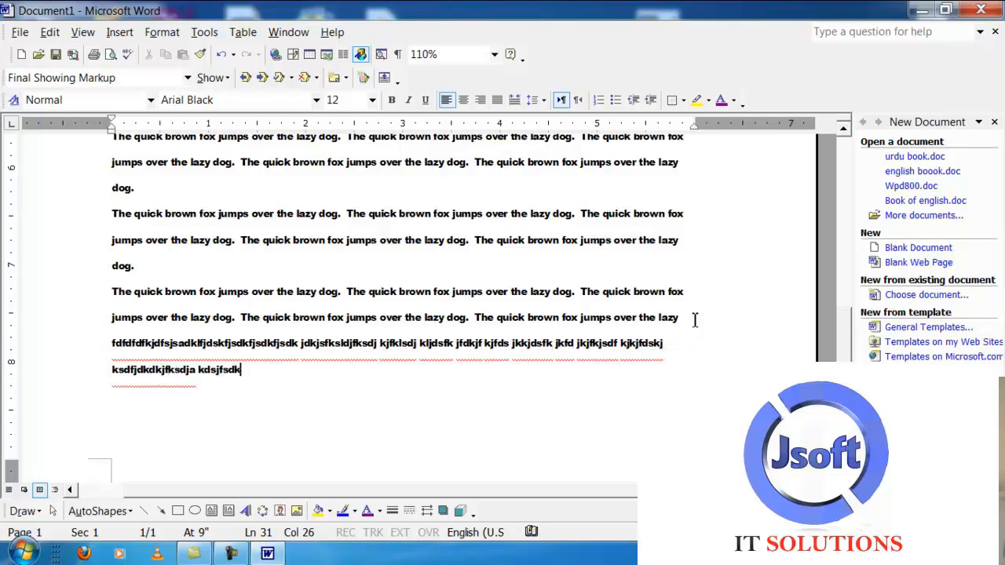
pyautogui.write('jfsdkjfdsjf kjdsfkljds kjk jdfk')
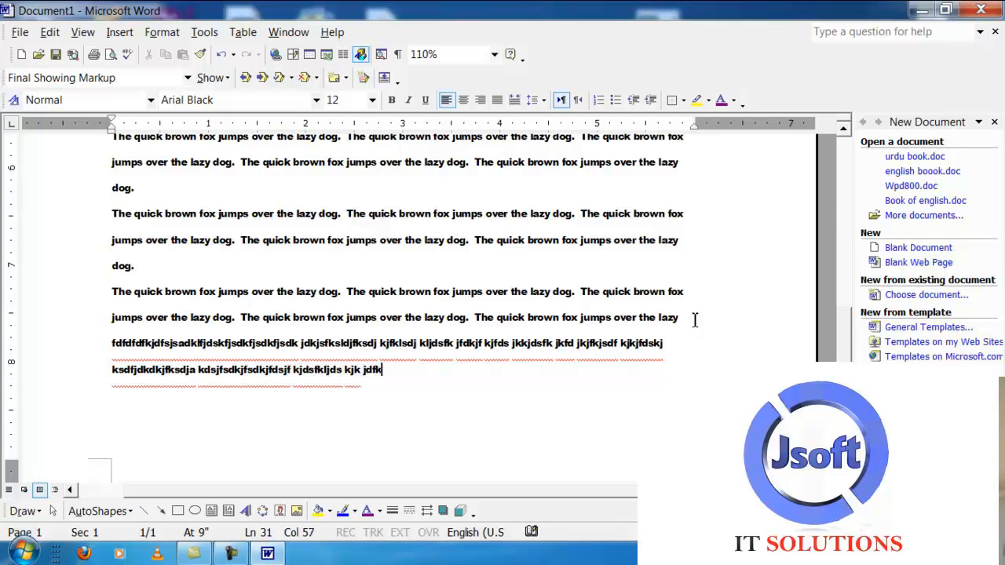
pyautogui.write('dskjfkds jkdfjdskfj kdsfjd kjdks')
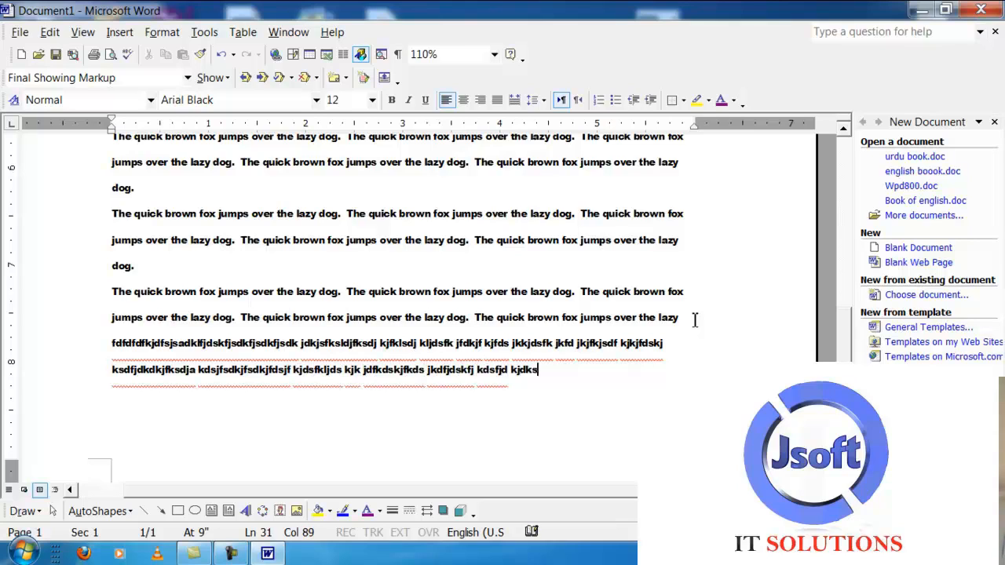
pyautogui.write('j kdsfj dsfjdskf jkjf')
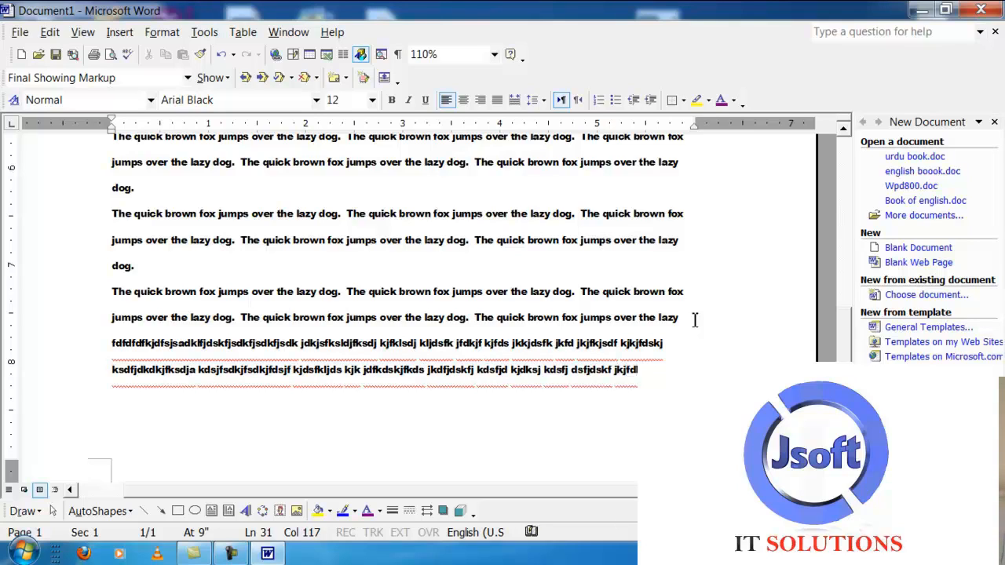
pyautogui.write('dl')
pyautogui.press('Return')
pyautogui.write('dfjdkldfkd jkdfkdj ')
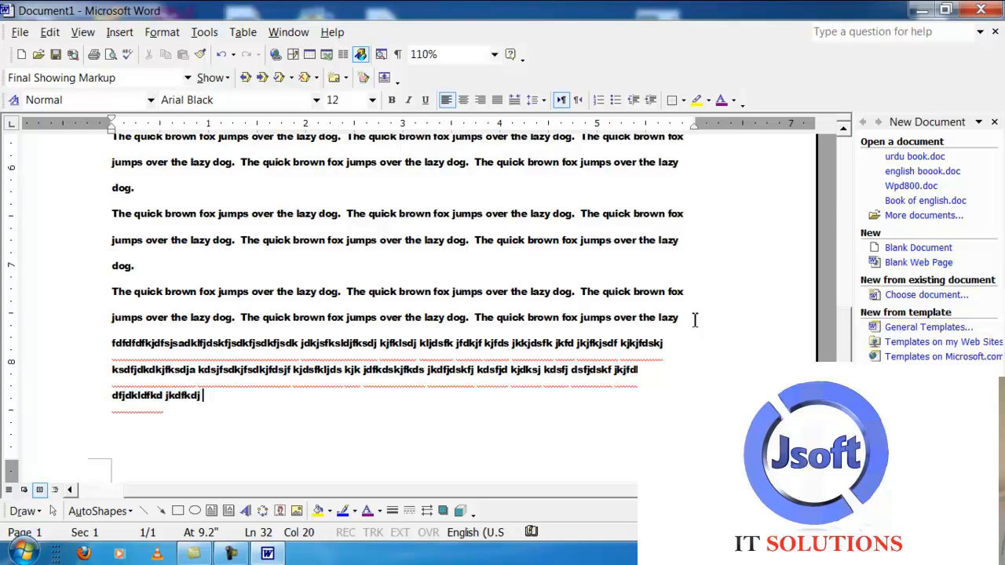
pyautogui.write('jklfdjkf kdf jkdfjdskfdfd')
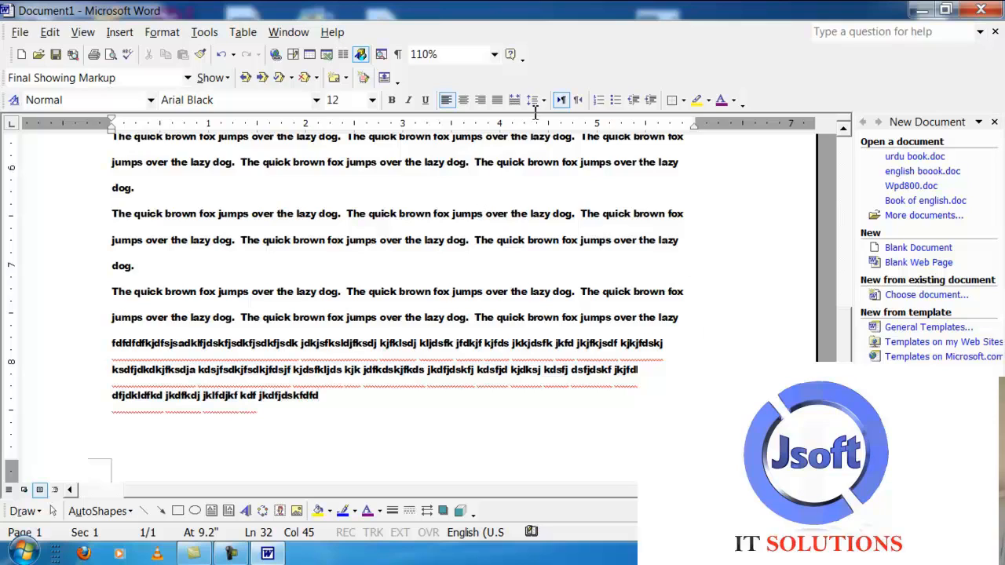
# Turn off Widow/Orphan control and turn on Keep with next for the last paragraph.
pyautogui.click(162, 32)
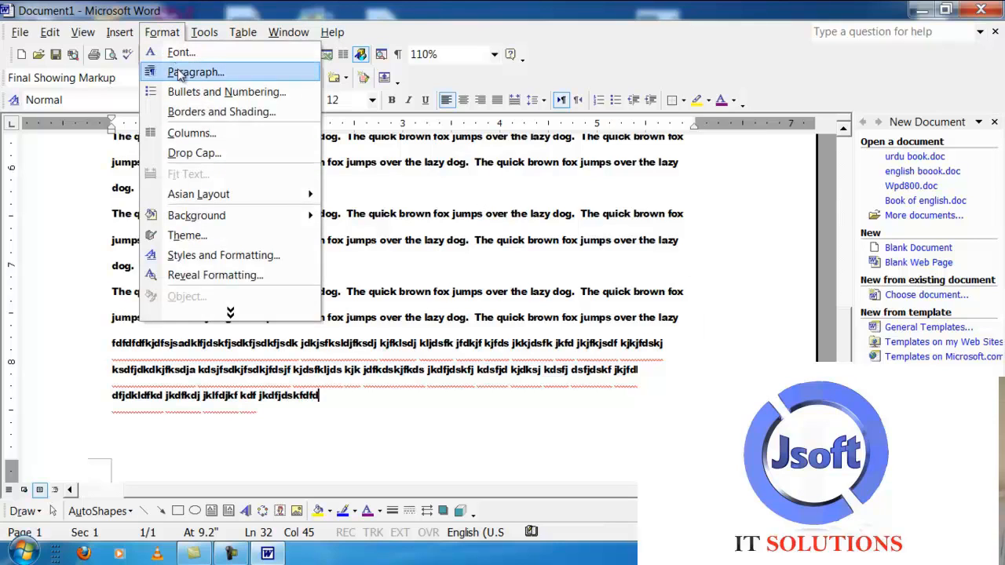
pyautogui.click(189, 70)
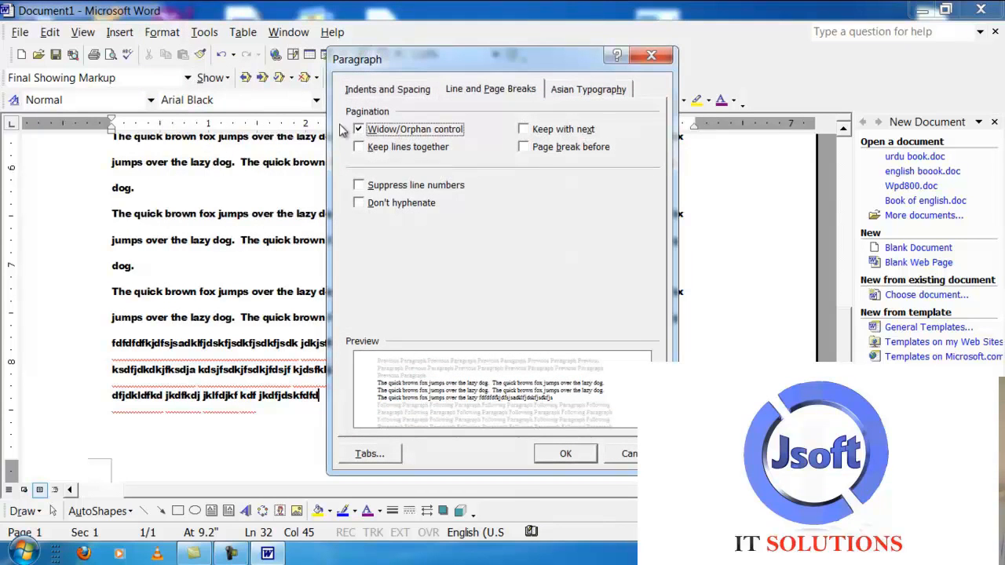
pyautogui.click(358, 129)
pyautogui.click(523, 129)
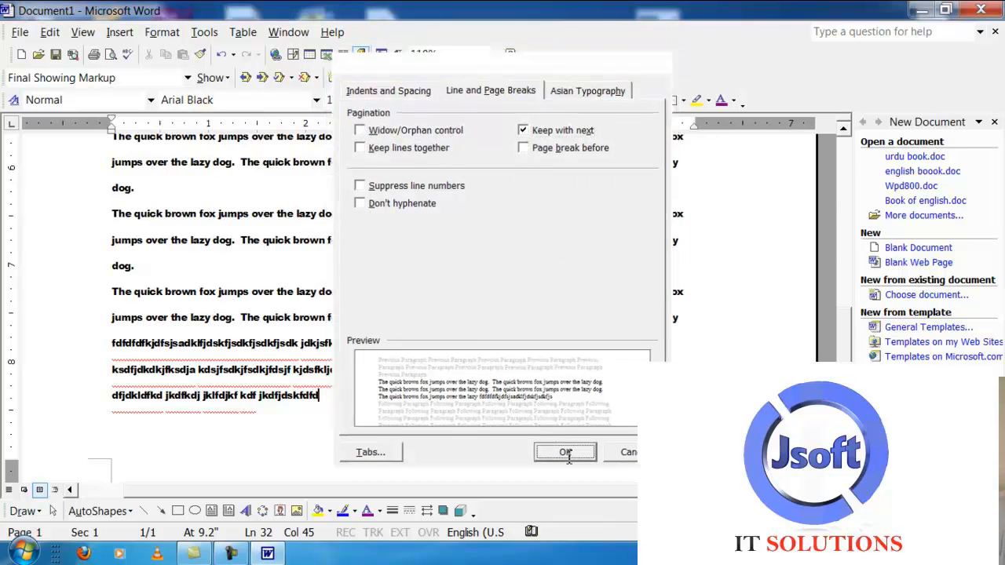
pyautogui.click(565, 454)
# Lengthen the last line with filler letters past the page end, and trim it until the paragraph fits on page 1 again.
pyautogui.write('fsdfjsdfsdkfjklsdjflsdkjfksadjfkasdjfsadkljfdsakfjds')
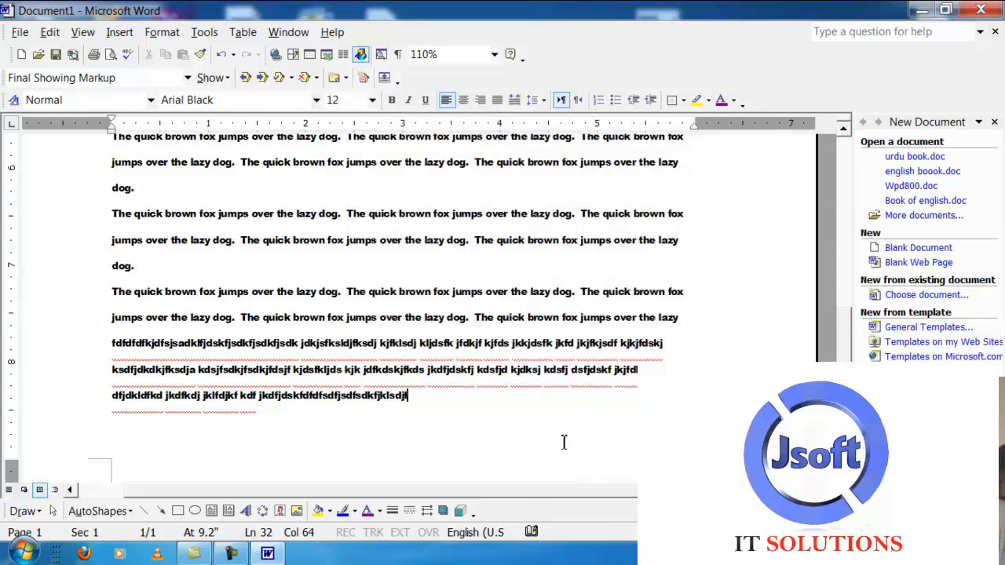
pyautogui.write('klfjsadkljfsdklfjsdkjfsdklfjsdkfjsadkjf')
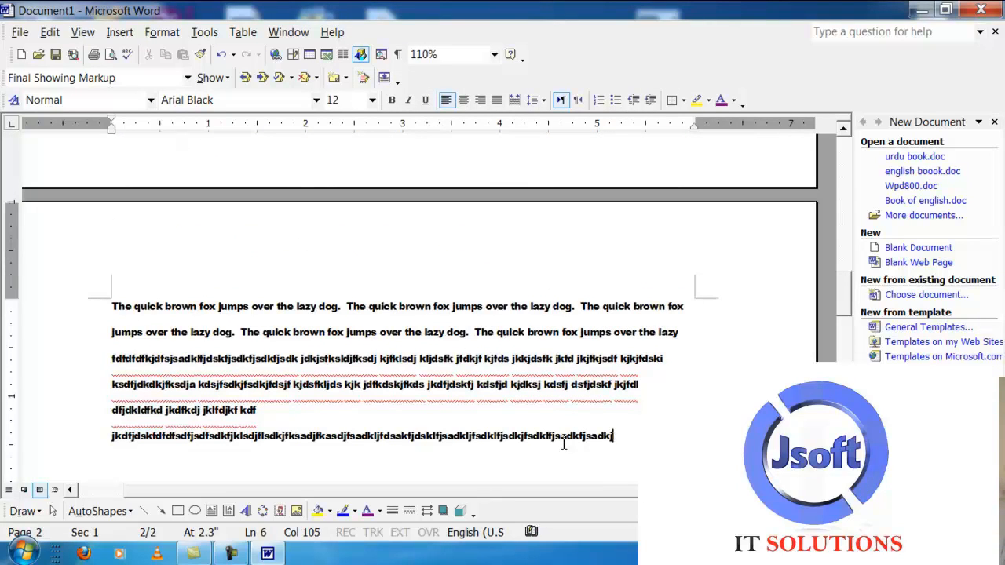
pyautogui.press('BackSpace')
pyautogui.press('BackSpace')
pyautogui.press('BackSpace')
pyautogui.press('BackSpace')
pyautogui.press('BackSpace')
pyautogui.press('BackSpace')
pyautogui.press('BackSpace')
pyautogui.press('BackSpace')
pyautogui.press('BackSpace')
pyautogui.press('BackSpace')
pyautogui.press('BackSpace')
pyautogui.press('BackSpace')
pyautogui.press('BackSpace')
pyautogui.press('BackSpace')
pyautogui.press('BackSpace')
pyautogui.press('BackSpace')
pyautogui.press('BackSpace')
pyautogui.press('BackSpace')
pyautogui.press('BackSpace')
pyautogui.press('BackSpace')
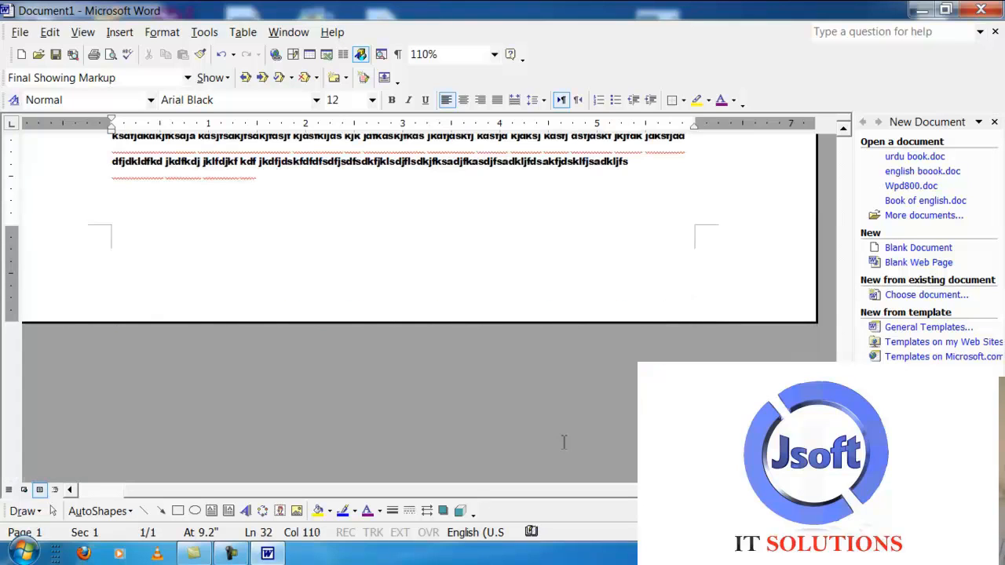
# Review the last paragraph's line and page break options and append the filler "fdfdfdfdfdfdfd" to its last line.
pyautogui.click(162, 32)
pyautogui.click(187, 71)
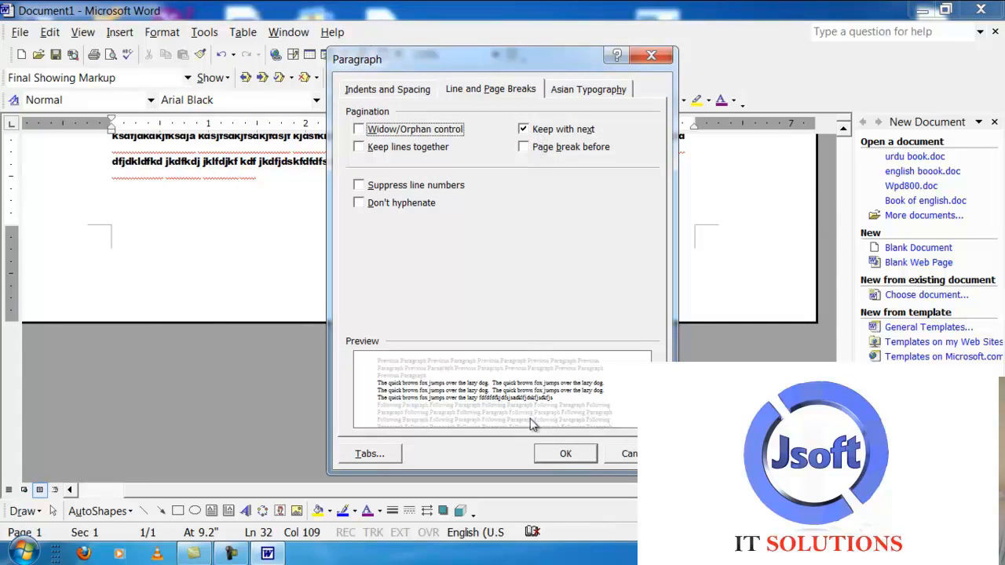
pyautogui.click(561, 453)
pyautogui.write('fdfdfdfdfdfdfd')
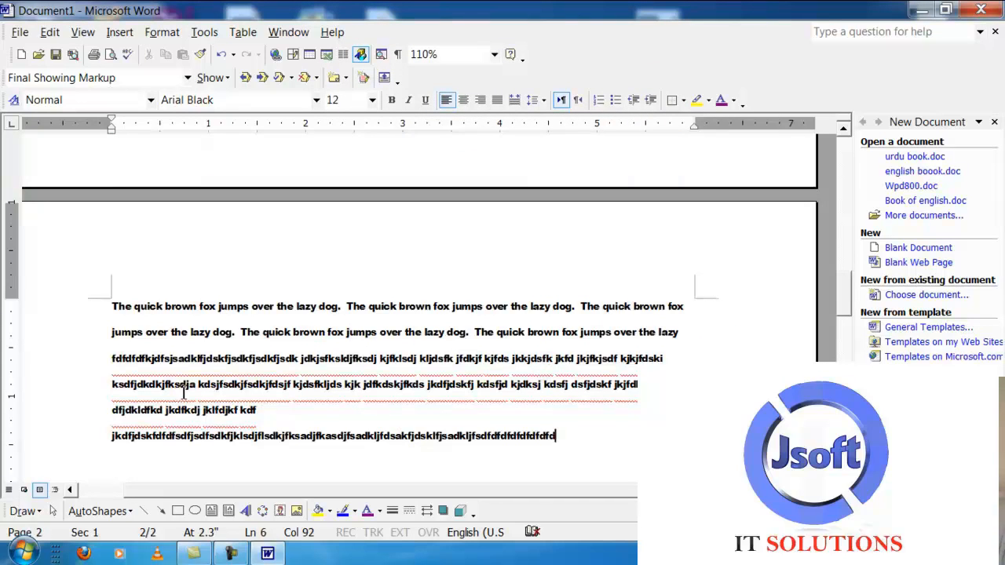
# Examine the space at the end of page 1 and how the last paragraph is placed on page 2.
pyautogui.scroll(6, 288, 251)
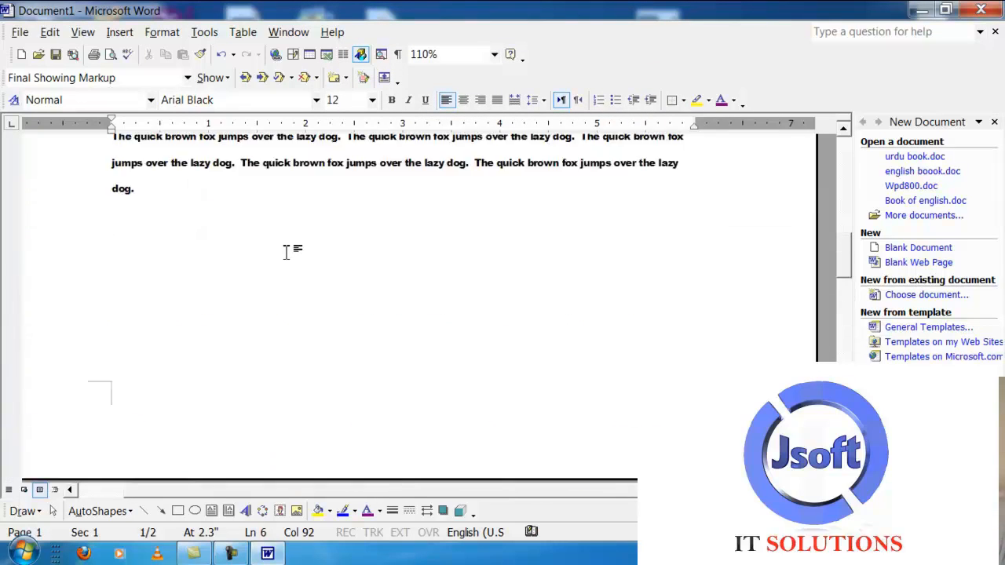
pyautogui.scroll(-3, 287, 249)
pyautogui.scroll(1, 236, 236)
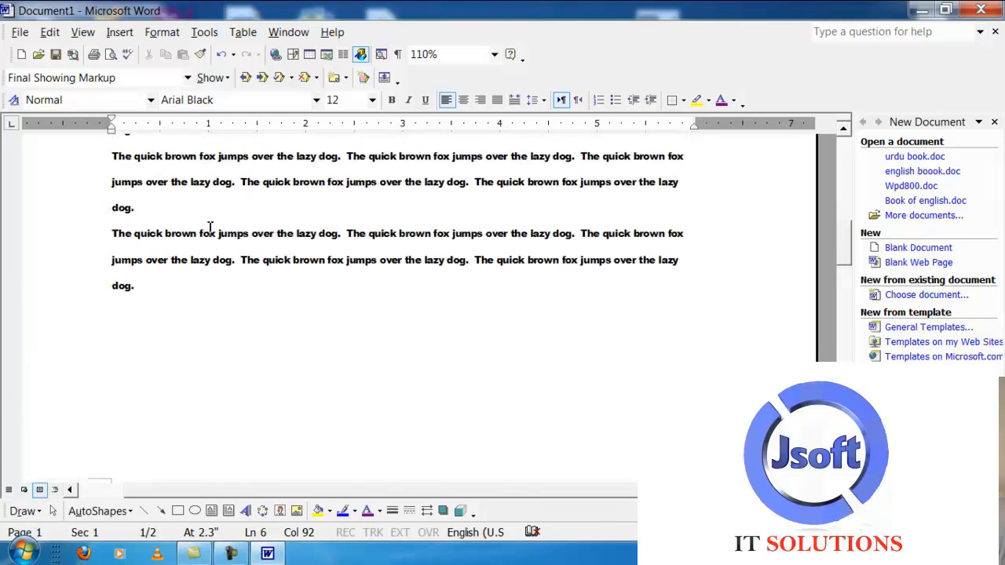
pyautogui.scroll(-1, 150, 252)
pyautogui.scroll(-1, 152, 254)
pyautogui.scroll(2, 153, 253)
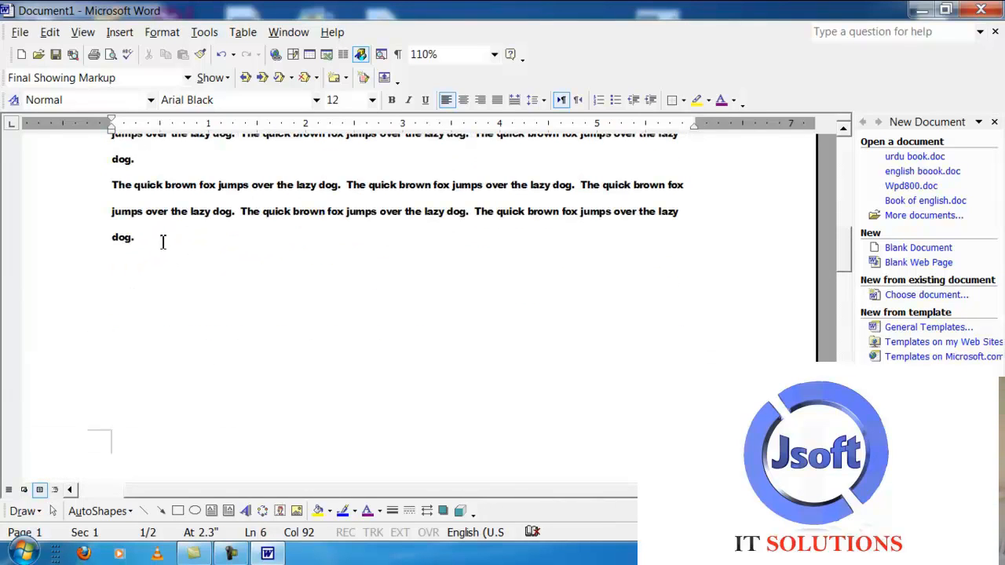
pyautogui.scroll(-2, 157, 238)
pyautogui.scroll(2, 168, 242)
pyautogui.scroll(-3, 170, 246)
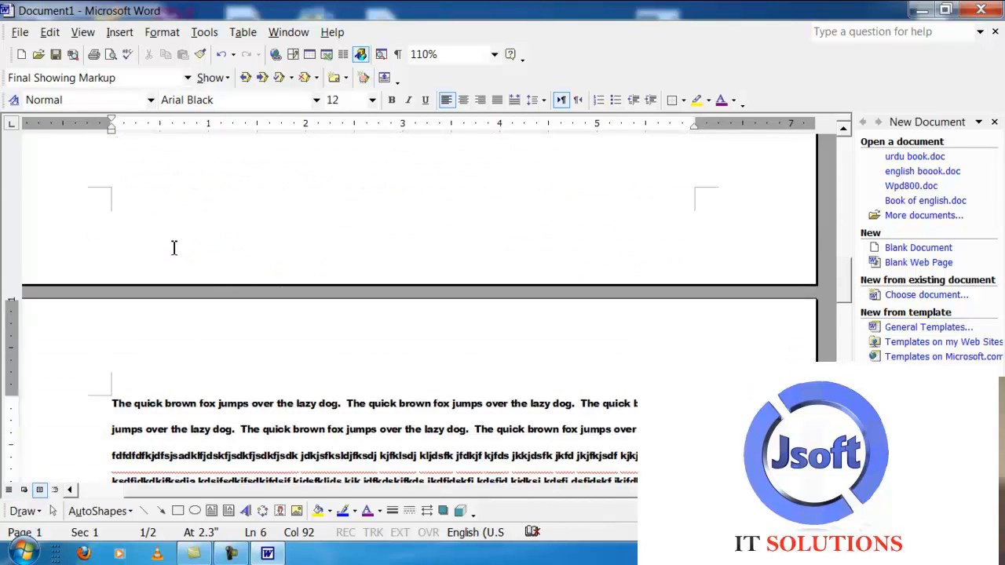
pyautogui.scroll(-1, 173, 267)
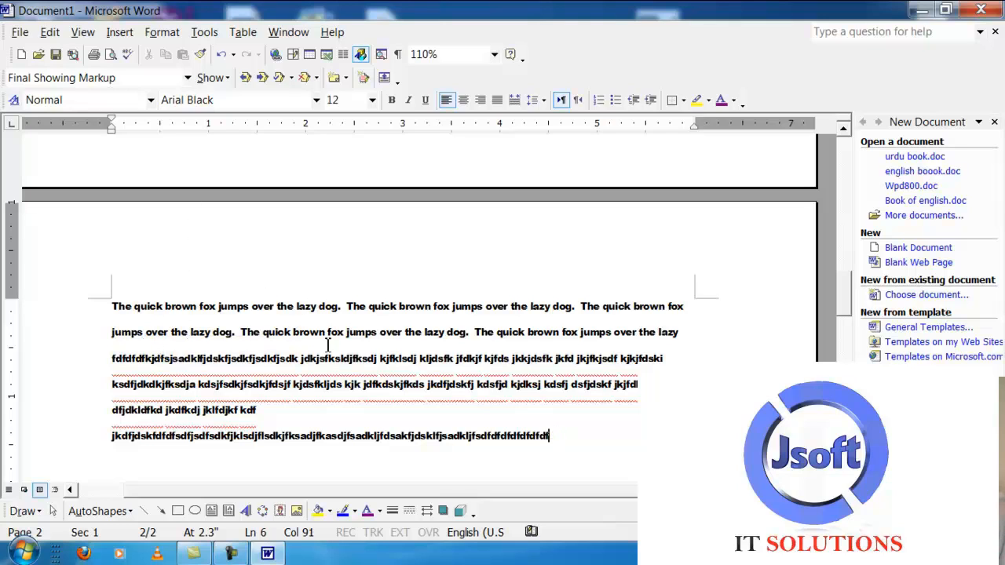
# Delete the filler letters at the end of the last paragraph back to "jkdfjdskfdfdfsd".
pyautogui.press('BackSpace')
pyautogui.press('BackSpace')
pyautogui.press('BackSpace')
pyautogui.press('BackSpace')
pyautogui.press('BackSpace')
pyautogui.press('BackSpace')
pyautogui.press('BackSpace')
pyautogui.press('BackSpace')
pyautogui.press('BackSpace')
pyautogui.press('BackSpace')
pyautogui.press('BackSpace')
pyautogui.press('BackSpace')
pyautogui.press('BackSpace')
pyautogui.press('BackSpace')
pyautogui.press('BackSpace')
pyautogui.press('BackSpace')
pyautogui.press('BackSpace')
pyautogui.press('BackSpace')
pyautogui.press('BackSpace')
pyautogui.press('BackSpace')
pyautogui.press('BackSpace')
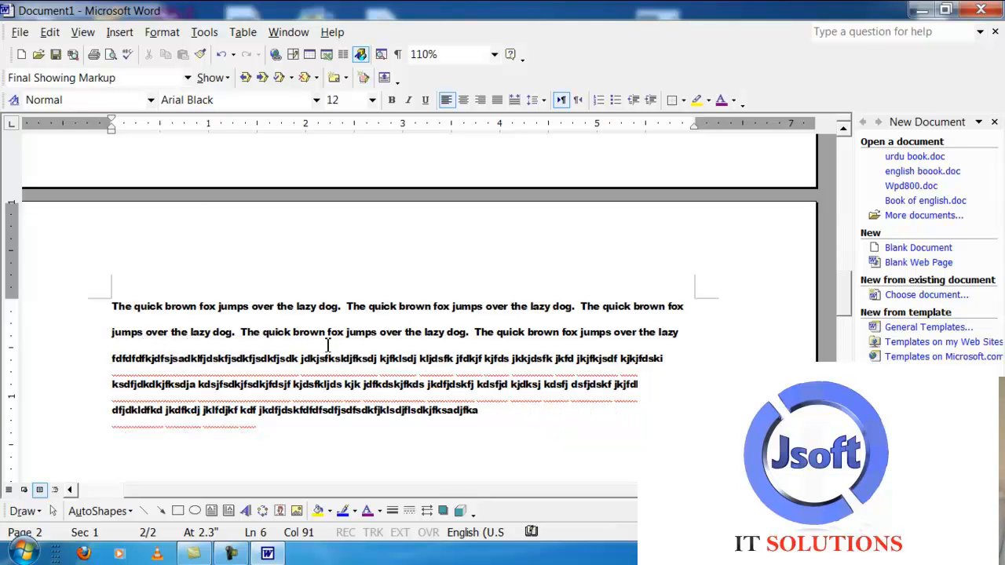
pyautogui.press('BackSpace')
pyautogui.press('BackSpace')
pyautogui.press('BackSpace')
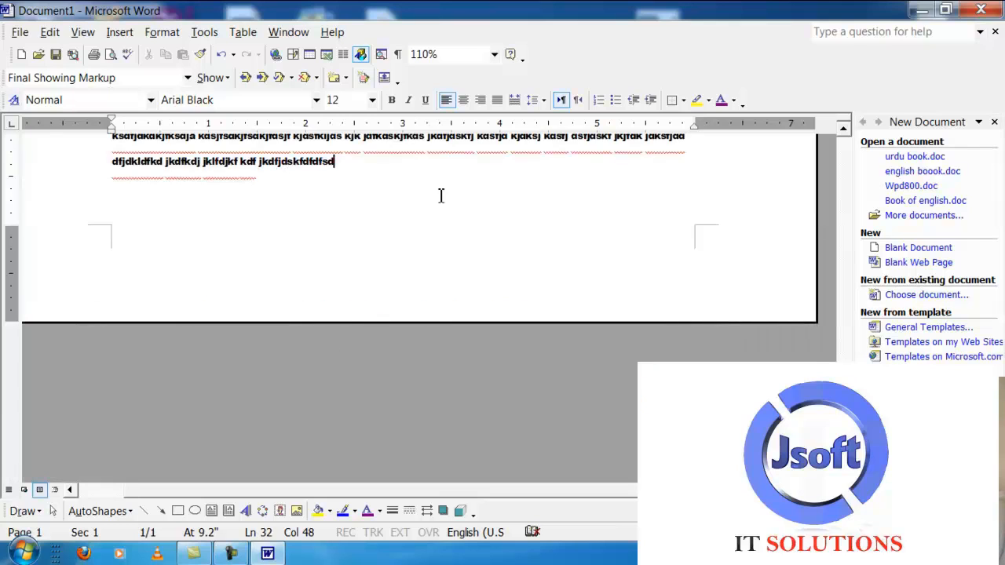
# Turn on Page break before and turn off Keep with next for the last paragraph.
pyautogui.scroll(2, 444, 220)
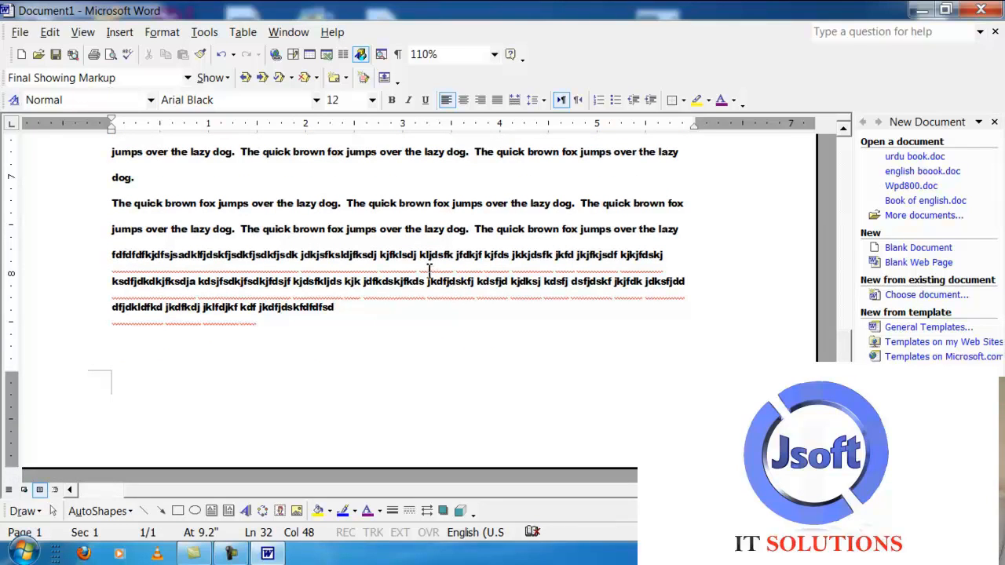
pyautogui.click(204, 32)
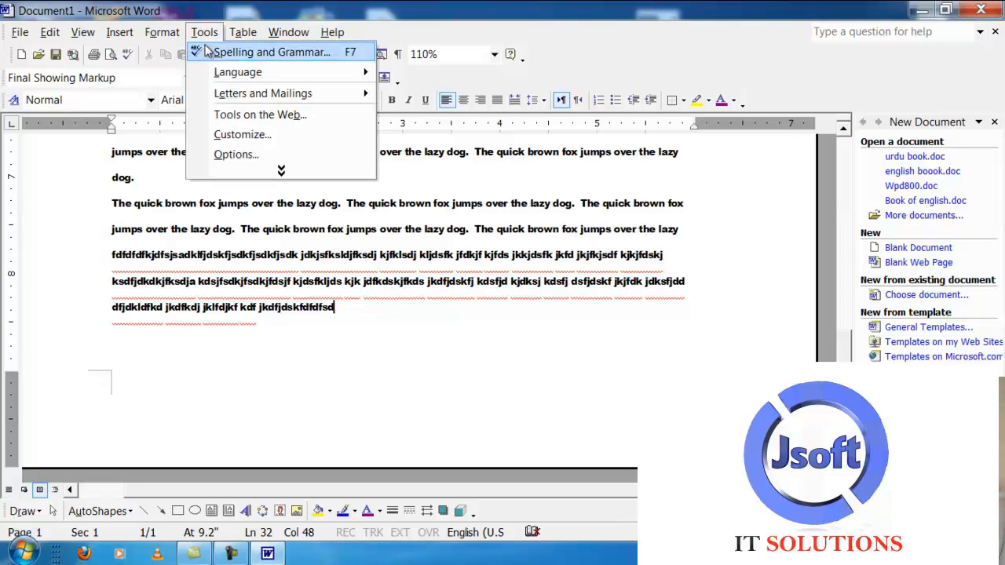
pyautogui.moveTo(161, 32)
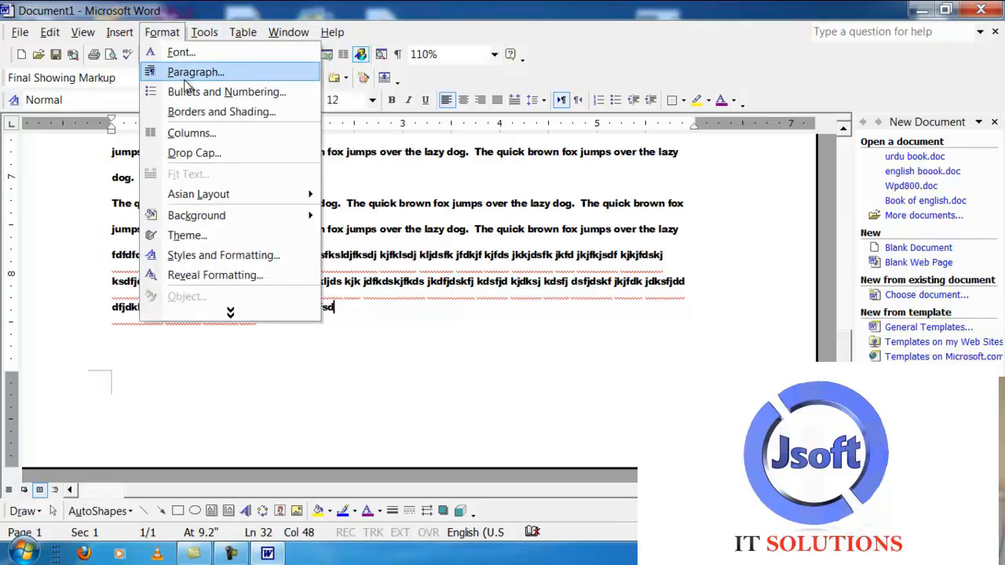
pyautogui.click(188, 72)
pyautogui.click(523, 147)
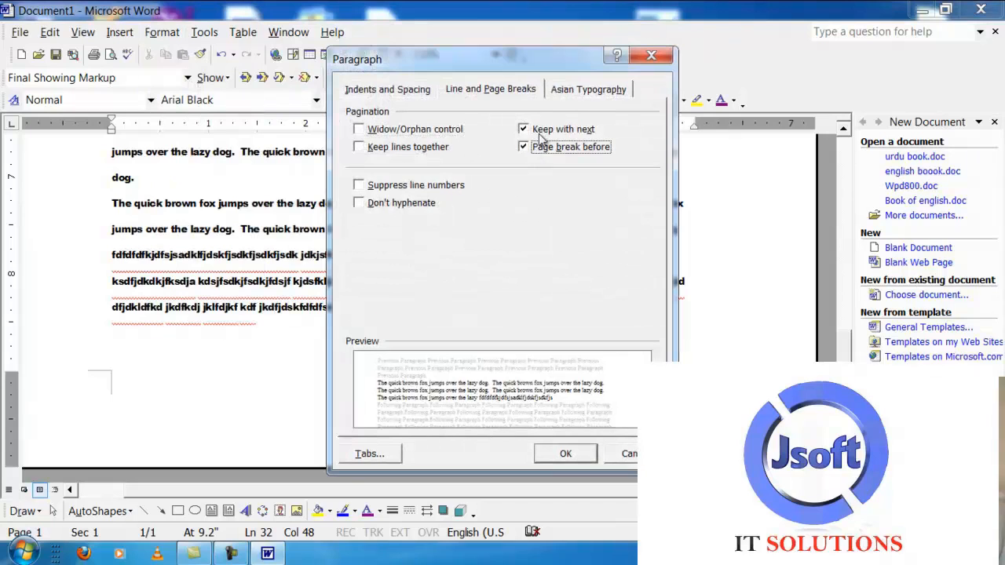
pyautogui.click(562, 454)
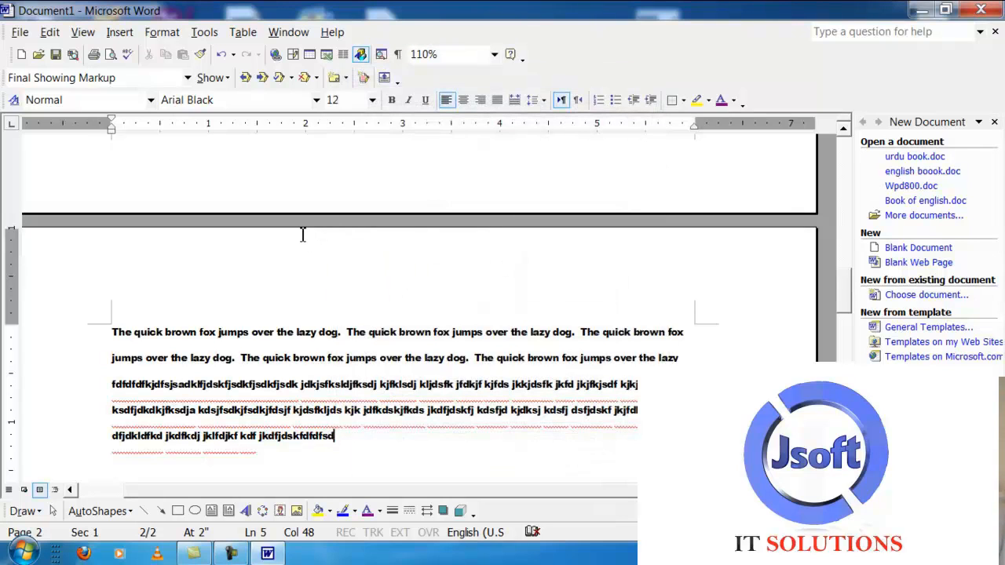
# Examine the blank space before the page 2 paragraph and review that paragraph's line and page break options.
pyautogui.scroll(5, 298, 231)
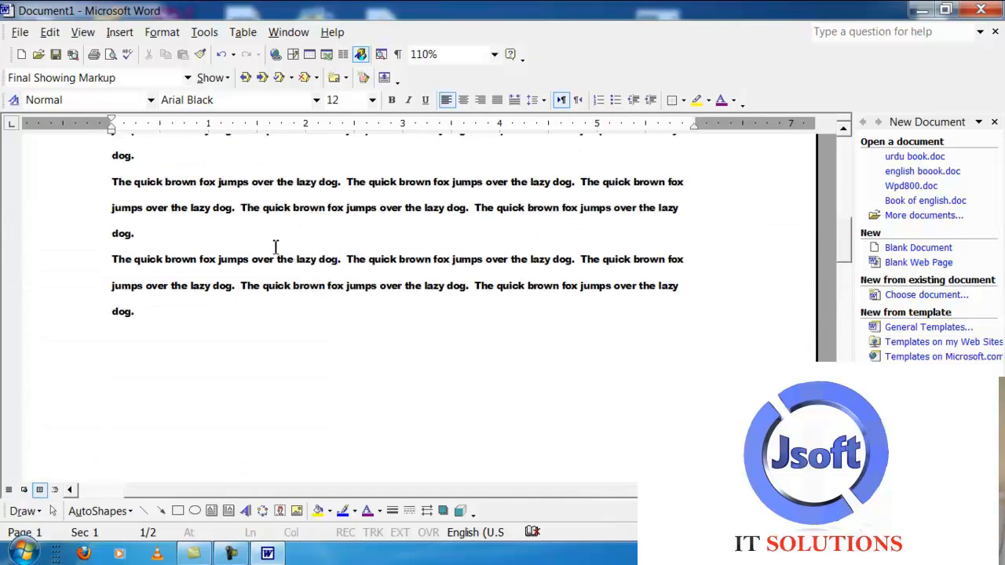
pyautogui.scroll(-5, 259, 255)
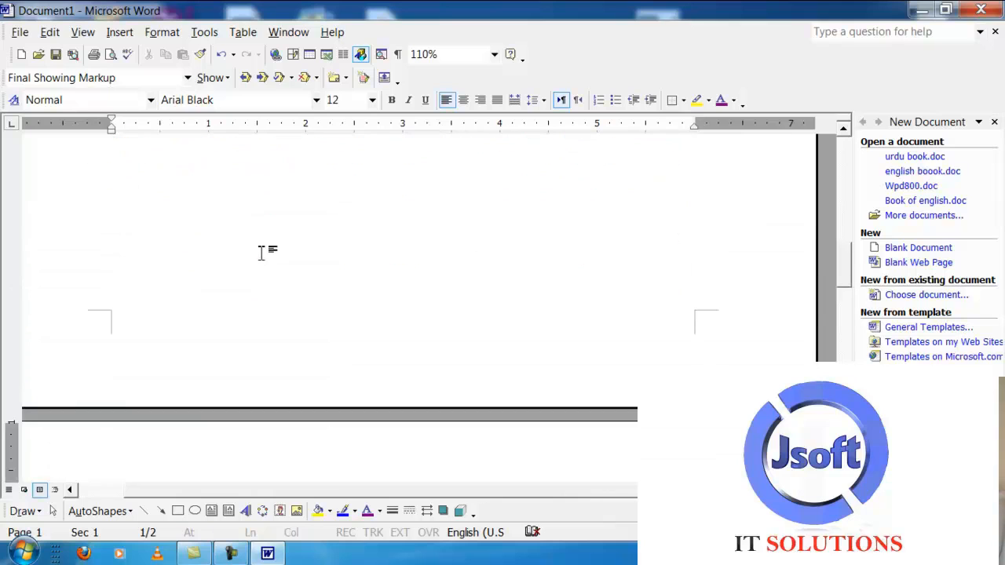
pyautogui.click(161, 32)
pyautogui.click(236, 72)
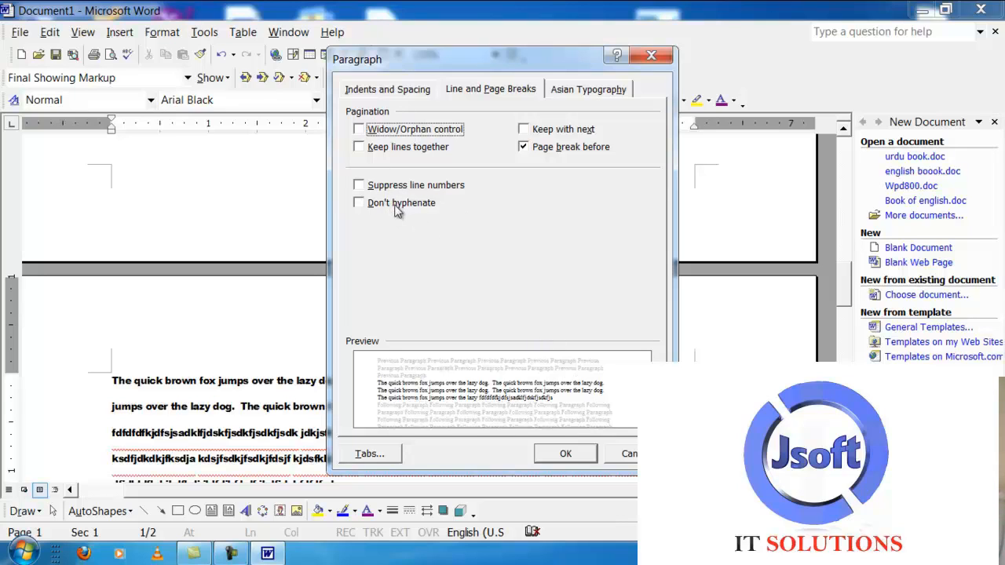
pyautogui.click(629, 455)
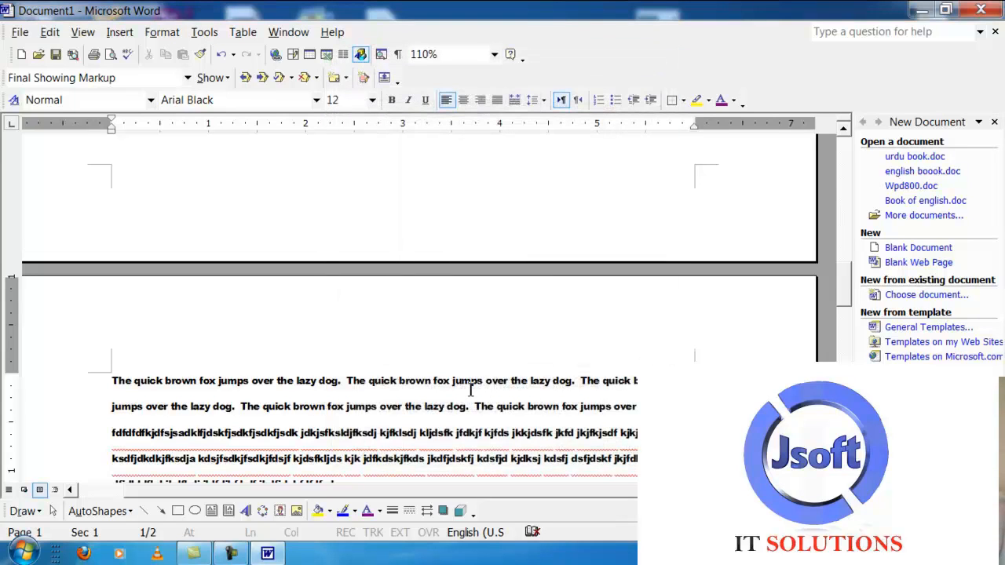
# Delete the filler letters at the end of the last paragraph and clear all remaining text from the document.
pyautogui.scroll(-4, 377, 360)
pyautogui.press('BackSpace')
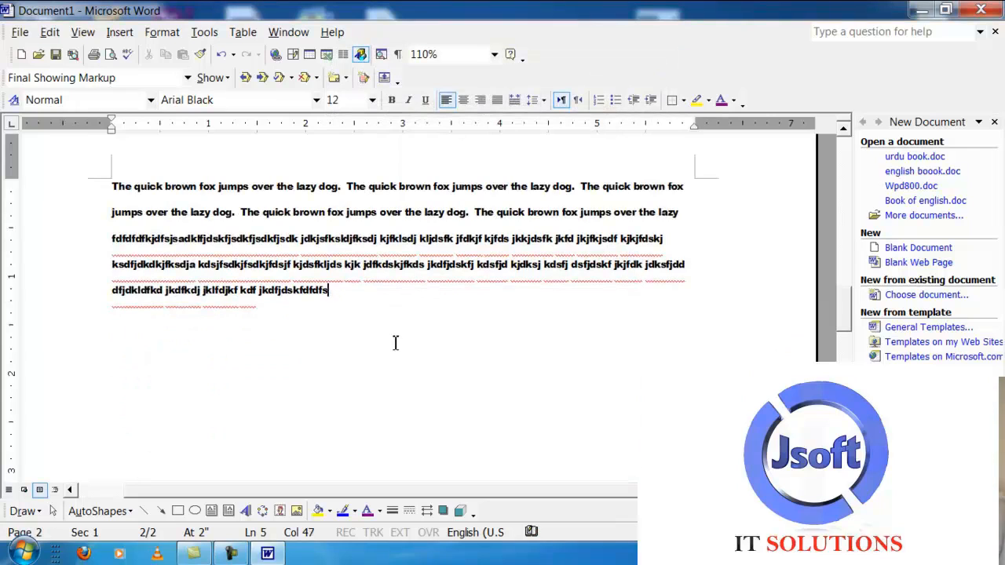
pyautogui.press('BackSpace')
pyautogui.press('BackSpace')
pyautogui.press('BackSpace')
pyautogui.press('BackSpace')
pyautogui.press('BackSpace')
pyautogui.press('BackSpace')
pyautogui.press('BackSpace')
pyautogui.press('BackSpace')
pyautogui.press('BackSpace')
pyautogui.press('BackSpace')
pyautogui.press('BackSpace')
pyautogui.press('BackSpace')
pyautogui.press('BackSpace')
pyautogui.press('BackSpace')
pyautogui.press('BackSpace')
pyautogui.press('BackSpace')
pyautogui.press('BackSpace')
pyautogui.press('BackSpace')
pyautogui.press('BackSpace')
pyautogui.press('BackSpace')
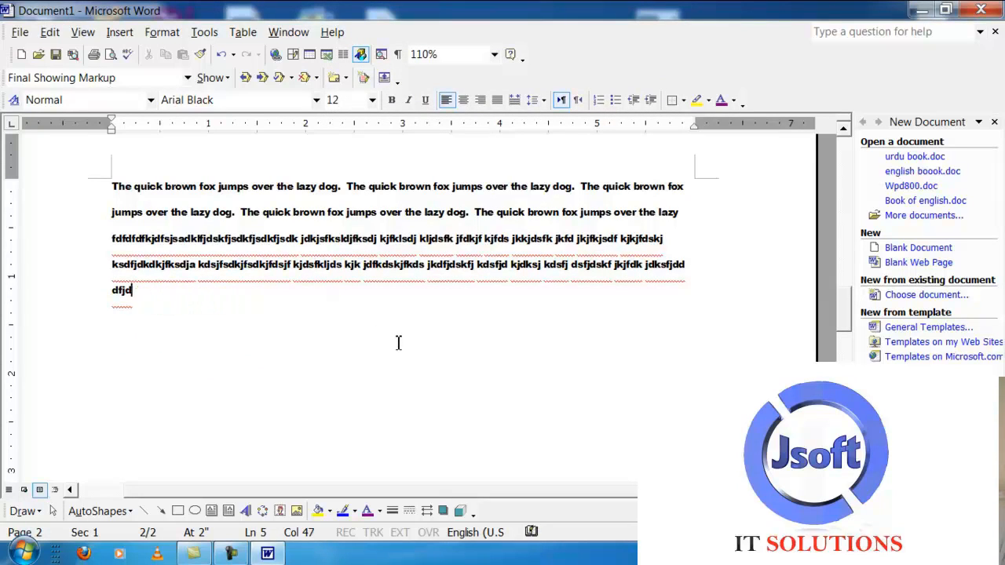
pyautogui.press('BackSpace')
pyautogui.press('BackSpace')
pyautogui.press('BackSpace')
pyautogui.press('BackSpace')
pyautogui.press('BackSpace')
pyautogui.press('BackSpace')
pyautogui.press('BackSpace')
pyautogui.press('BackSpace')
pyautogui.press('BackSpace')
pyautogui.press('BackSpace')
pyautogui.press('BackSpace')
pyautogui.press('BackSpace')
pyautogui.press('BackSpace')
pyautogui.press('BackSpace')
pyautogui.press('BackSpace')
pyautogui.press('BackSpace')
pyautogui.press('BackSpace')
pyautogui.press('BackSpace')
pyautogui.press('BackSpace')
pyautogui.press('BackSpace')
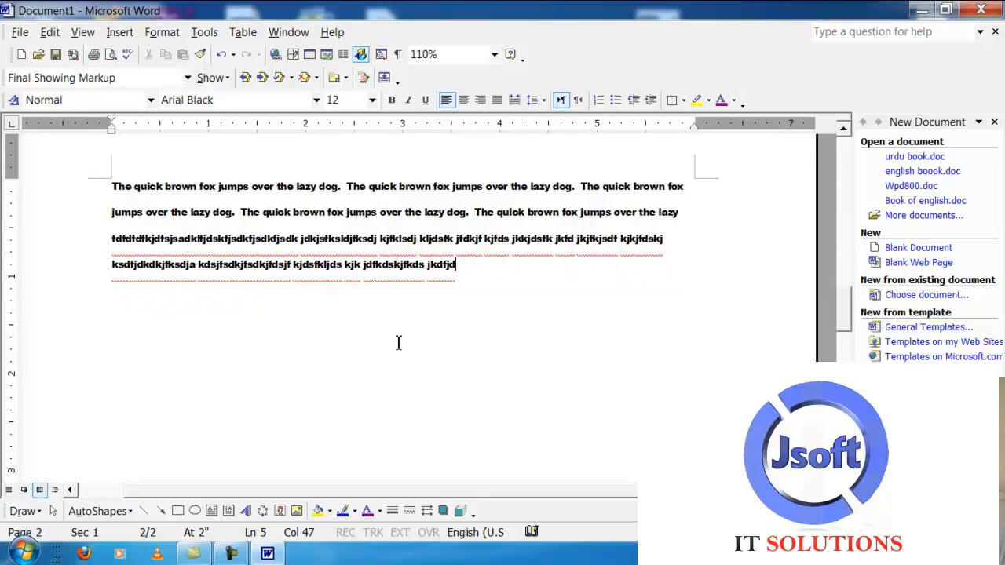
pyautogui.press('BackSpace')
pyautogui.press('BackSpace')
pyautogui.press('BackSpace')
pyautogui.press('BackSpace')
pyautogui.hotkey('ctrl', 'a')
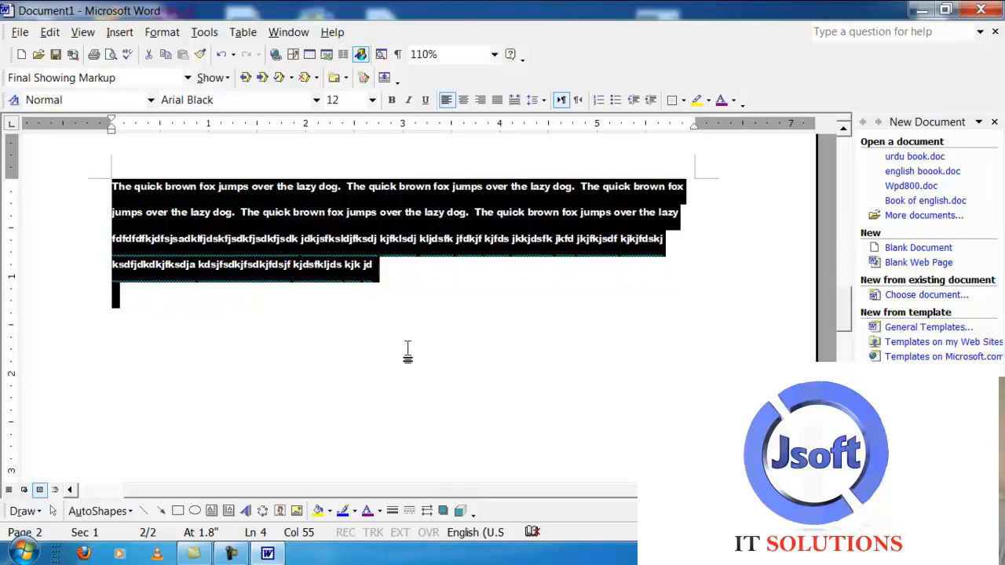
pyautogui.press('BackSpace')
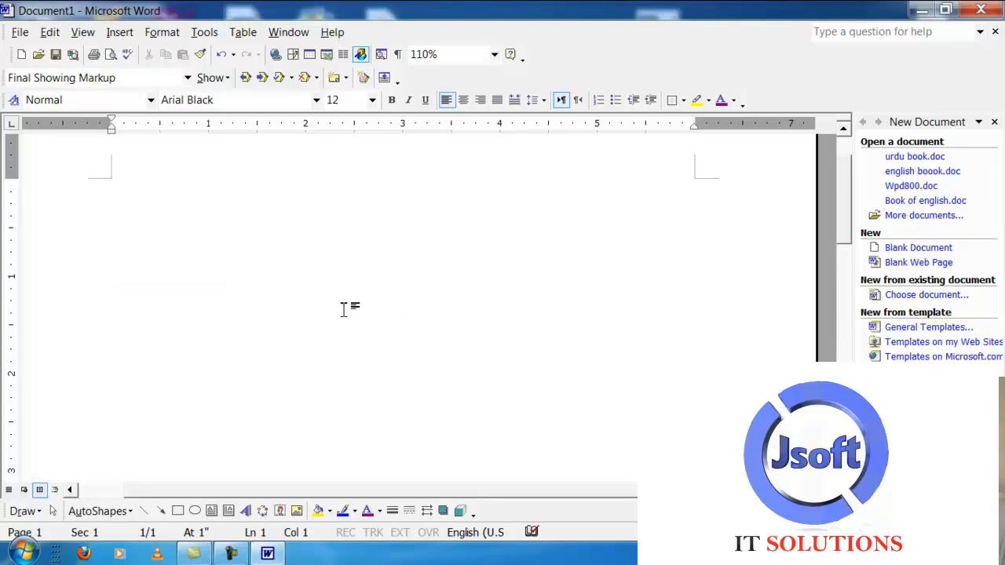
# Fill the first line with random filler words, starting "dsalkfjdslfkjasdlkfjsdklj dsfk jkf" and ending "dklfj", and end the line there.
pyautogui.write('dsalkfjdslfkjasdlkfjsdklj ')
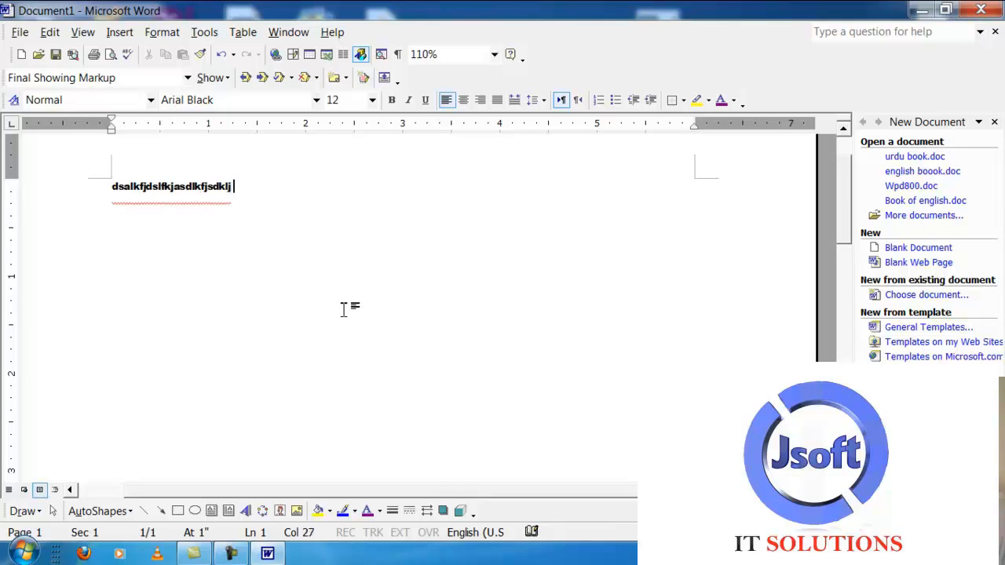
pyautogui.write('dsfk jkf jdksfj kdsjf  j')
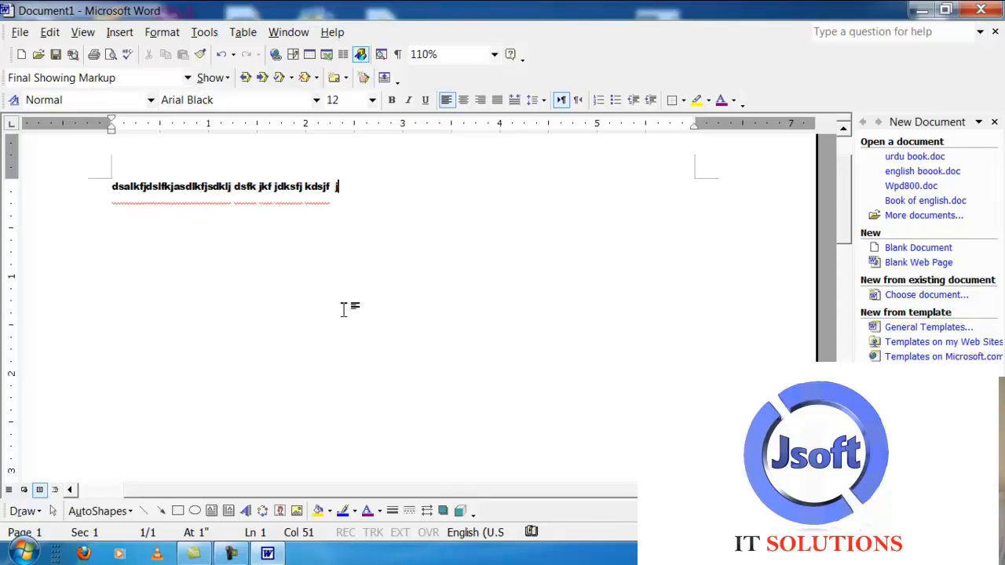
pyautogui.write('dlksfjdskljs  sdfkjsdlfk jksdjfksd')
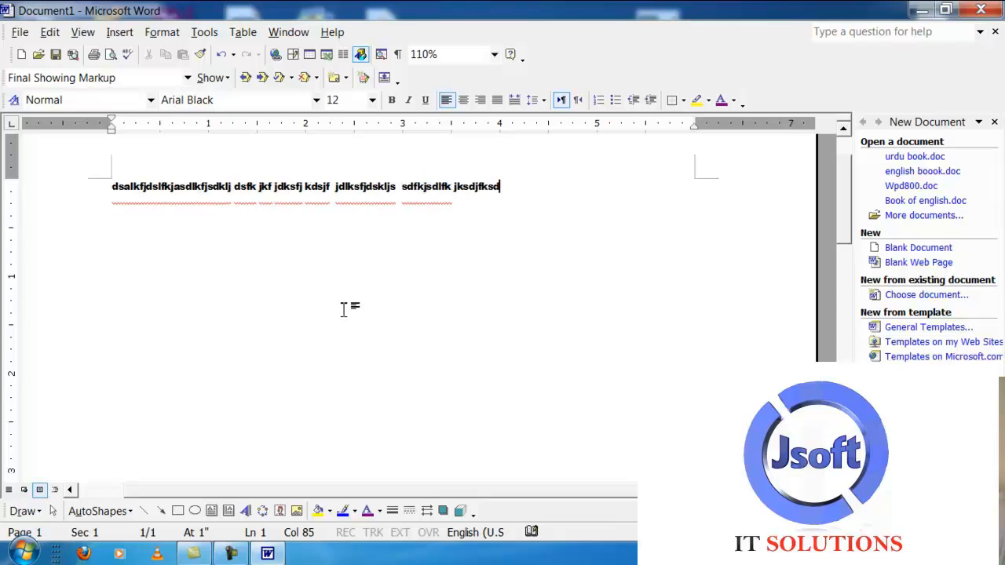
pyautogui.write('j kdsfj kf jklkkjl df kllkfj dlk')
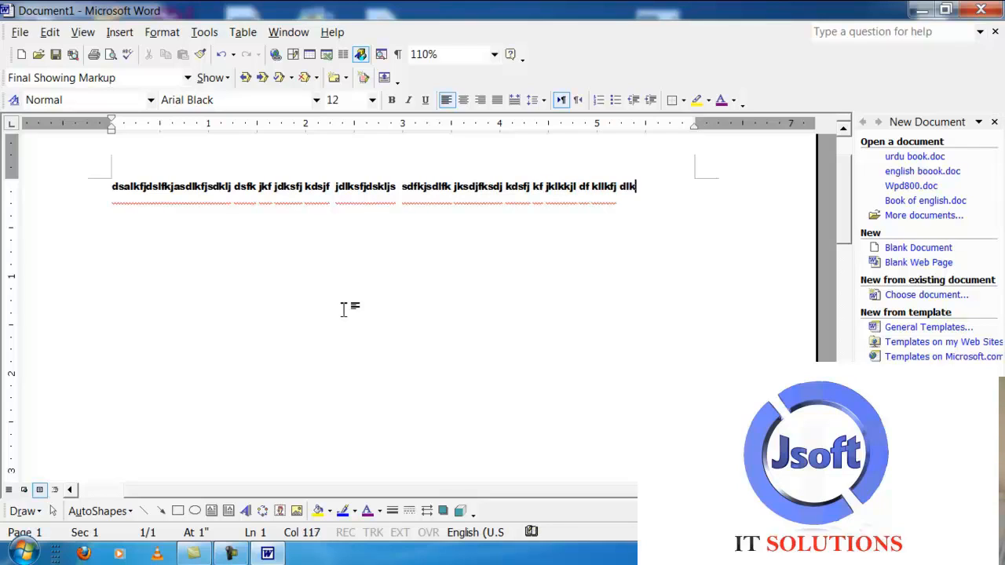
pyautogui.write('fjdslkj dkfj')
pyautogui.write(' k')
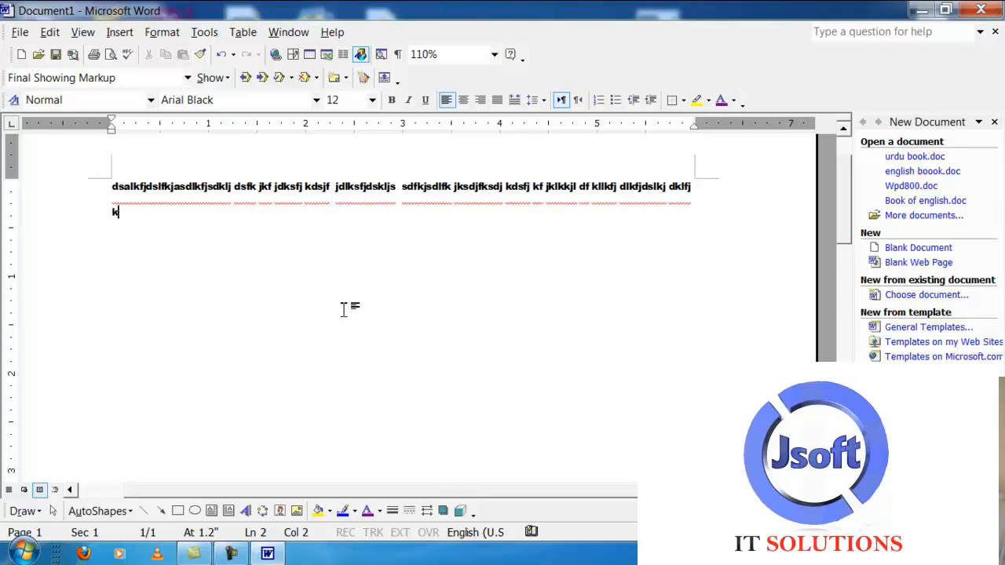
pyautogui.press('BackSpace')
pyautogui.press('Return')
# Add a second line of filler starting "fdlsfj lkjfdlsfj" and a third starting "dsklfdkjsl fjlsdkfjl" and ending "ldsfjdsl".
pyautogui.write('fdlsfj')
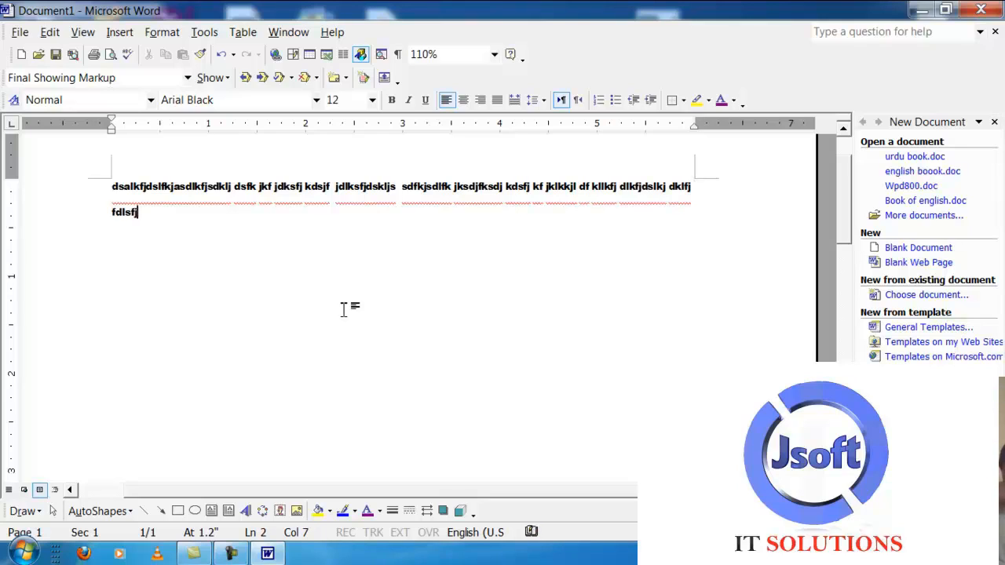
pyautogui.write(' lkjfdlsfj jldjsfl jflds')
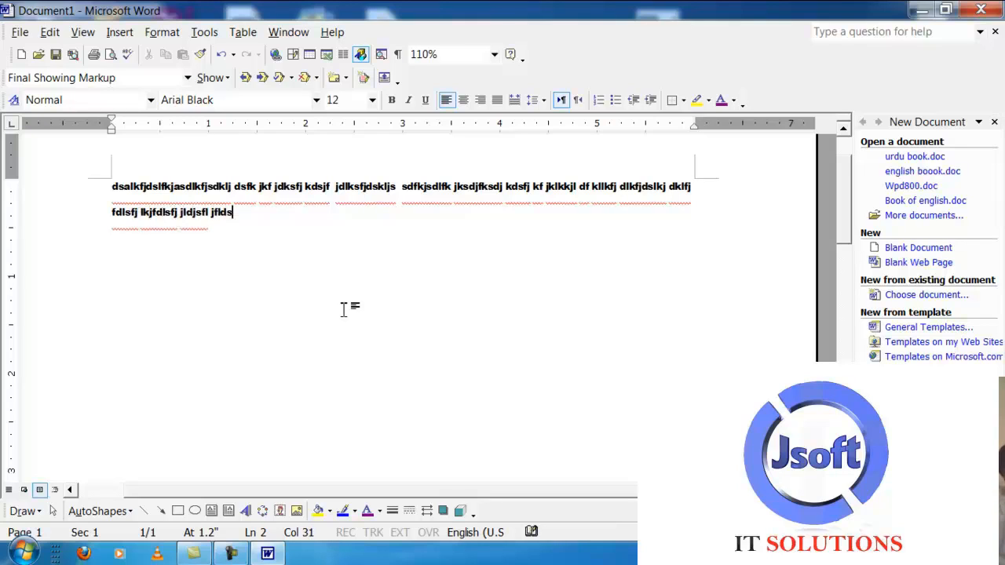
pyautogui.write('df ldsf jldjfskfj l ')
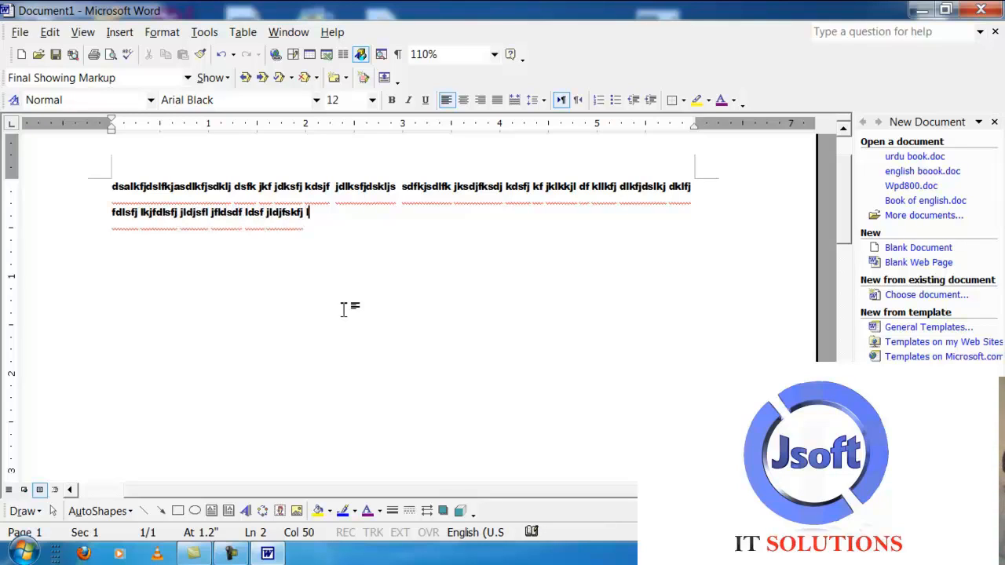
pyautogui.write('dsklfdkjsl fjlsdkf')
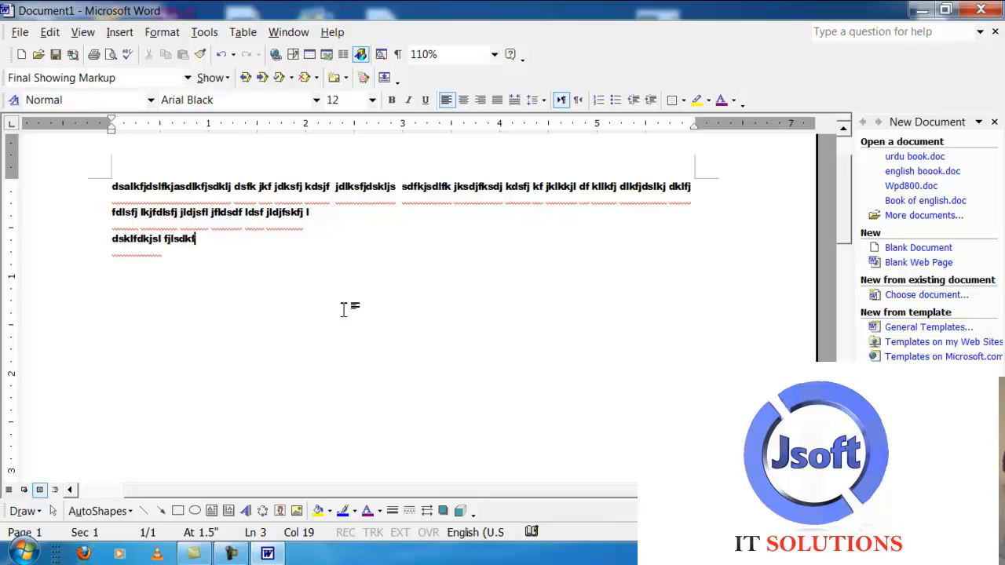
pyautogui.write('jl jkfsdjfj ldfkfj jf')
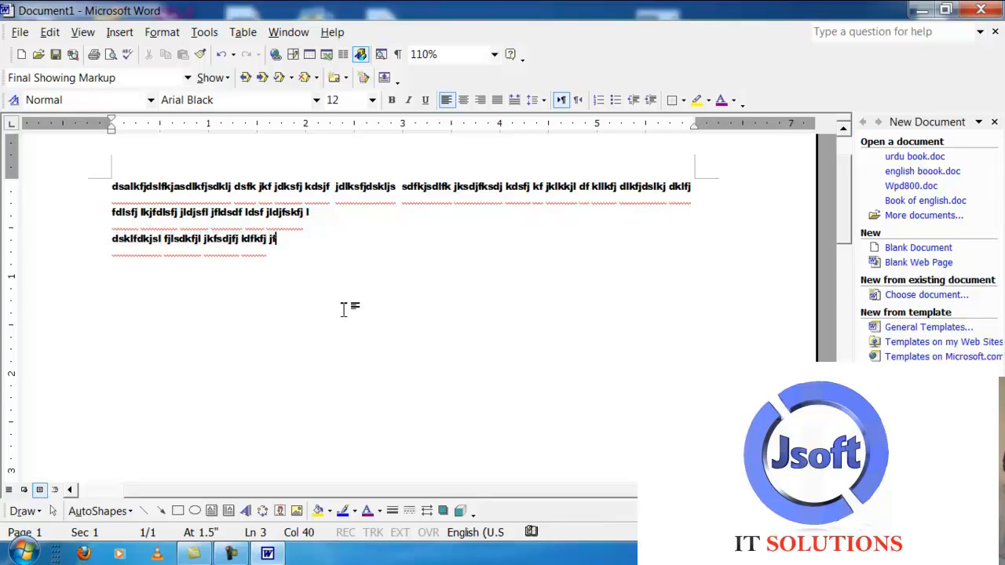
pyautogui.write('dls jlkjdsfjsdlfjdslfjsdlkfjds ')
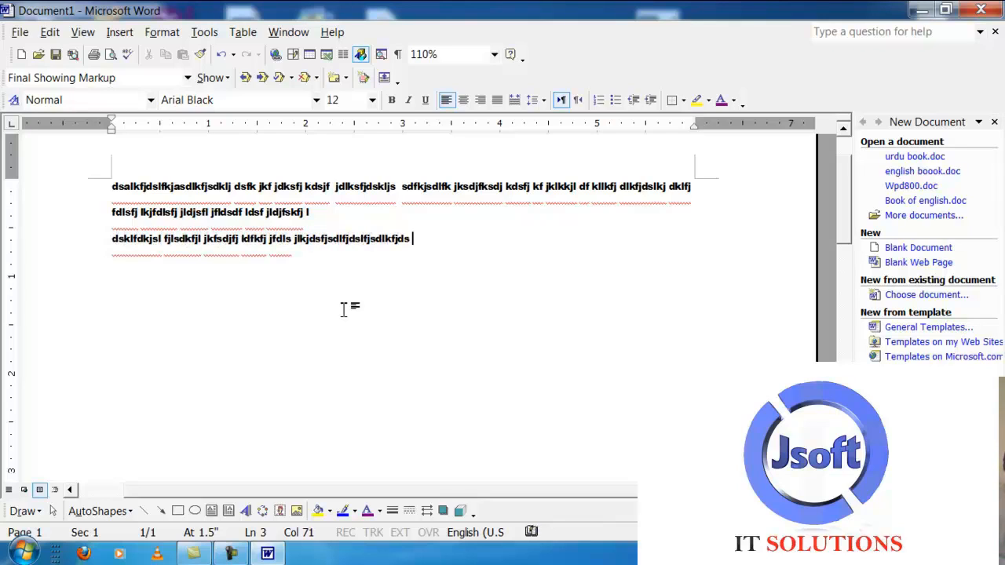
pyautogui.write('ljdfslfjsdfl jsdlfjdsl jfdlfj')
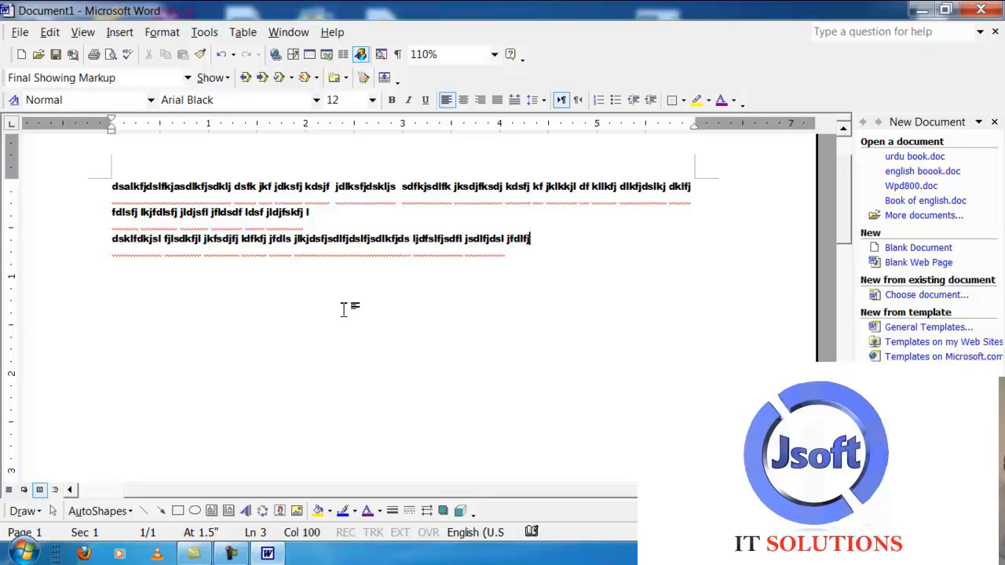
pyautogui.write('ds ldsfjdsl')
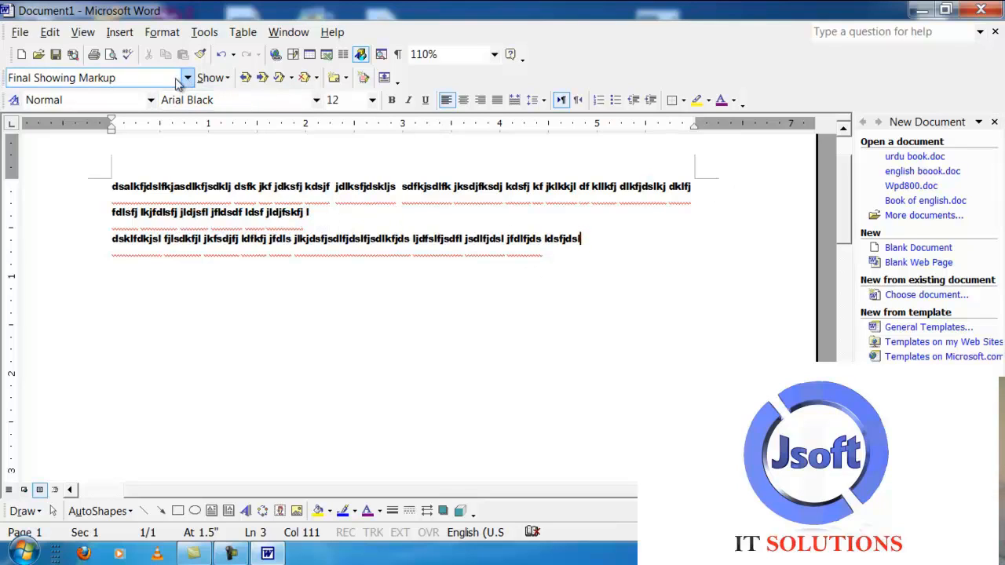
# Show the print preview at 100% and run AutoFormat now on the text as a general document.
pyautogui.click(111, 54)
pyautogui.click(477, 148)
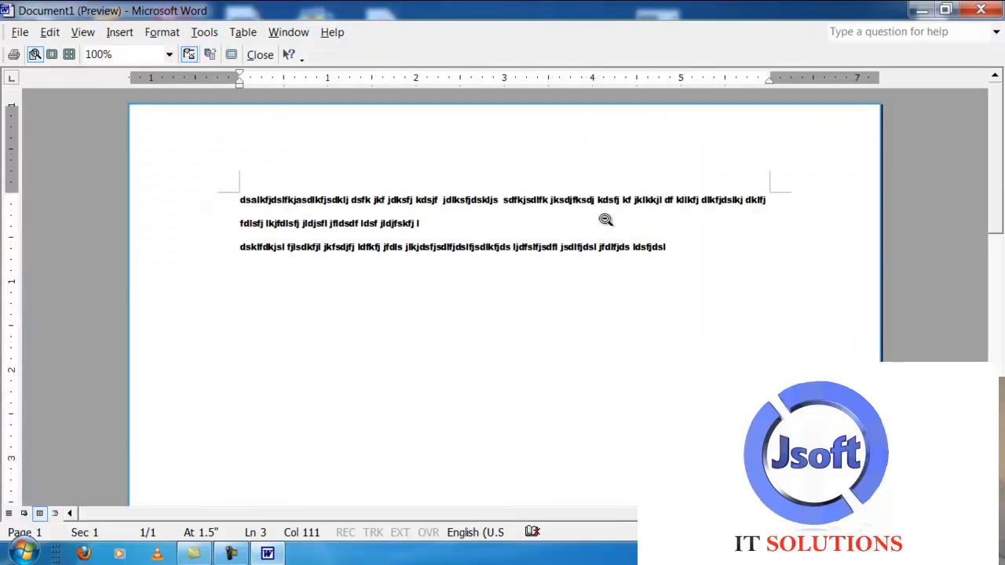
pyautogui.click(177, 37)
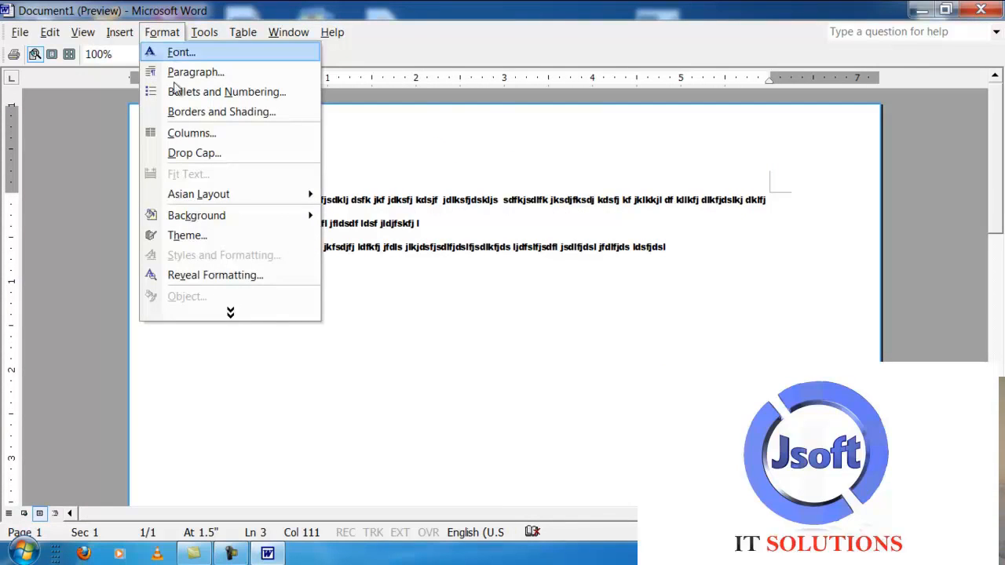
pyautogui.click(234, 310)
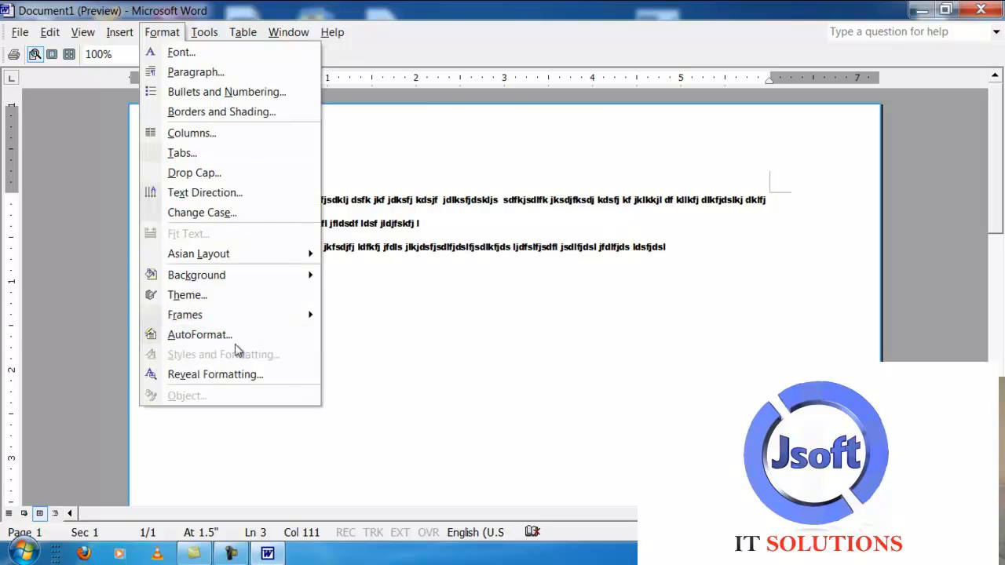
pyautogui.click(239, 334)
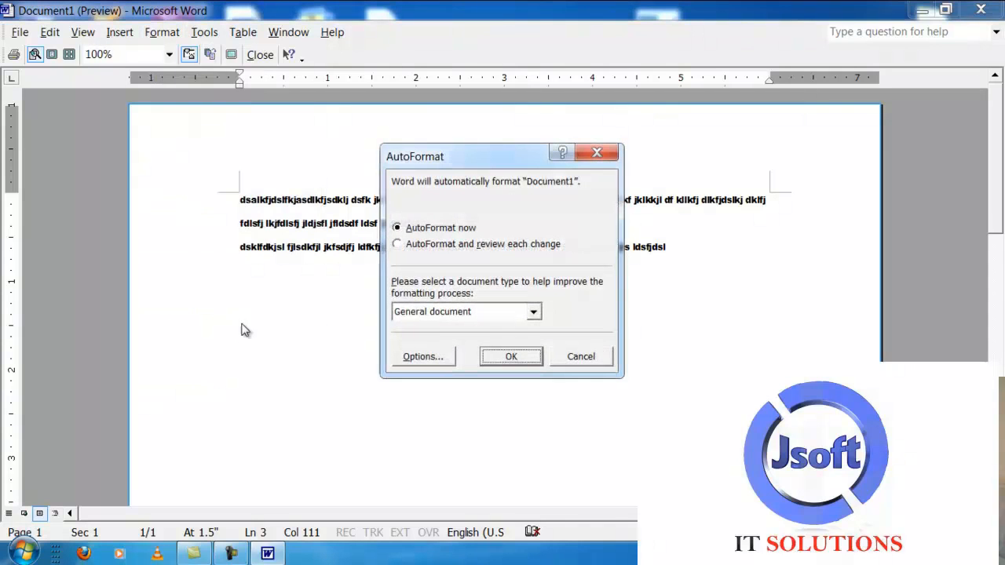
pyautogui.click(504, 358)
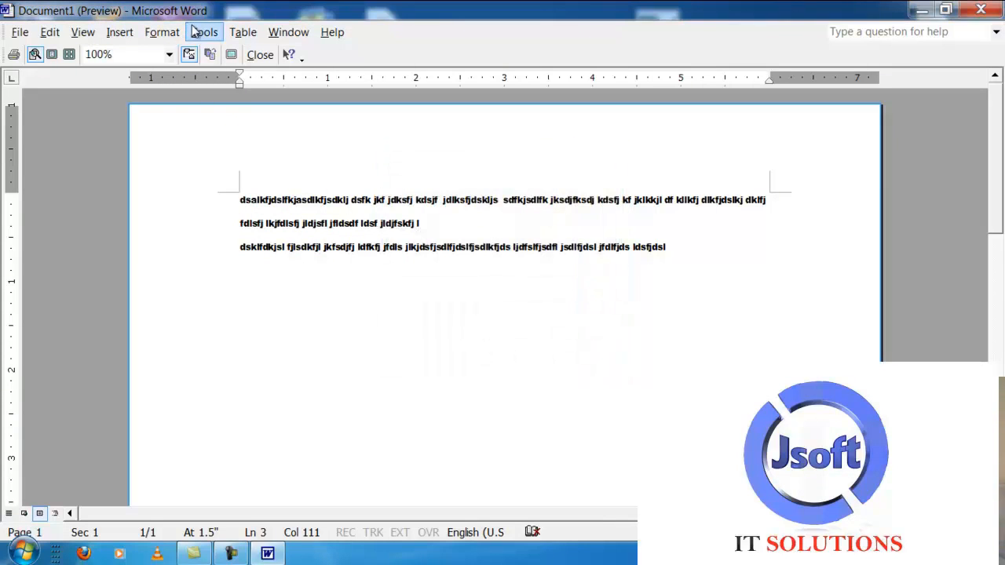
# Review the AutoCorrect, AutoFormat, AutoFormat As You Type and AutoText options.
pyautogui.click(202, 31)
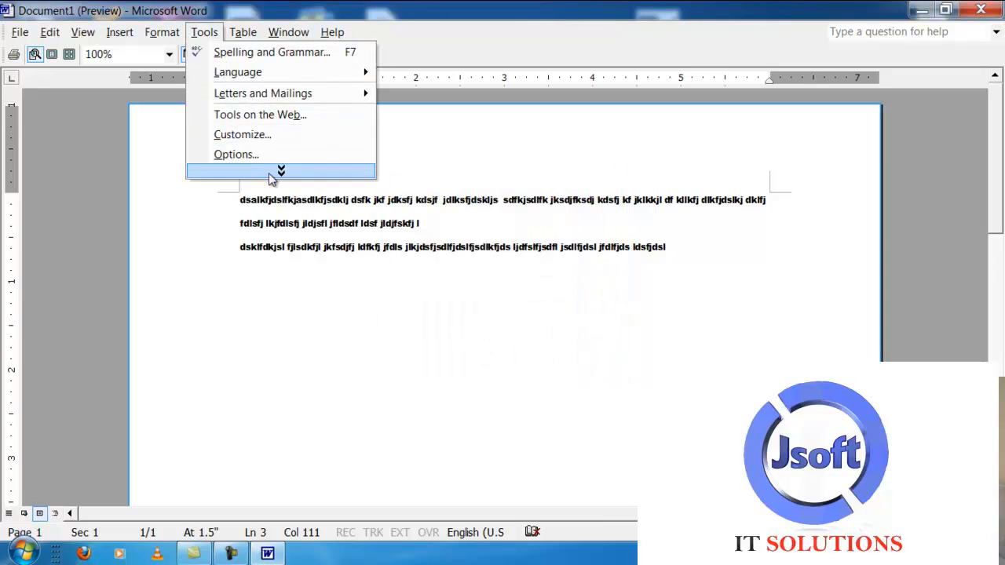
pyautogui.click(280, 171)
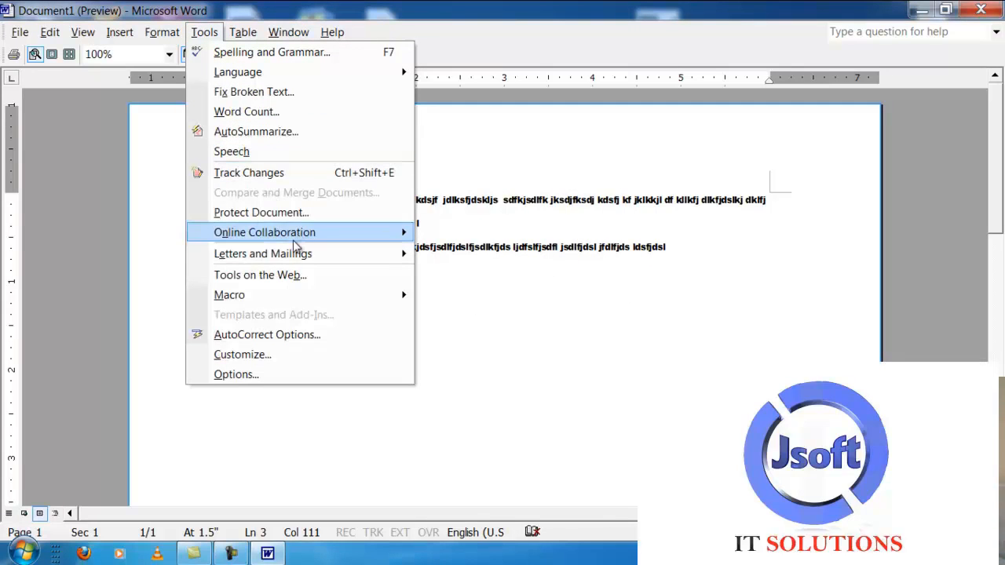
pyautogui.click(277, 335)
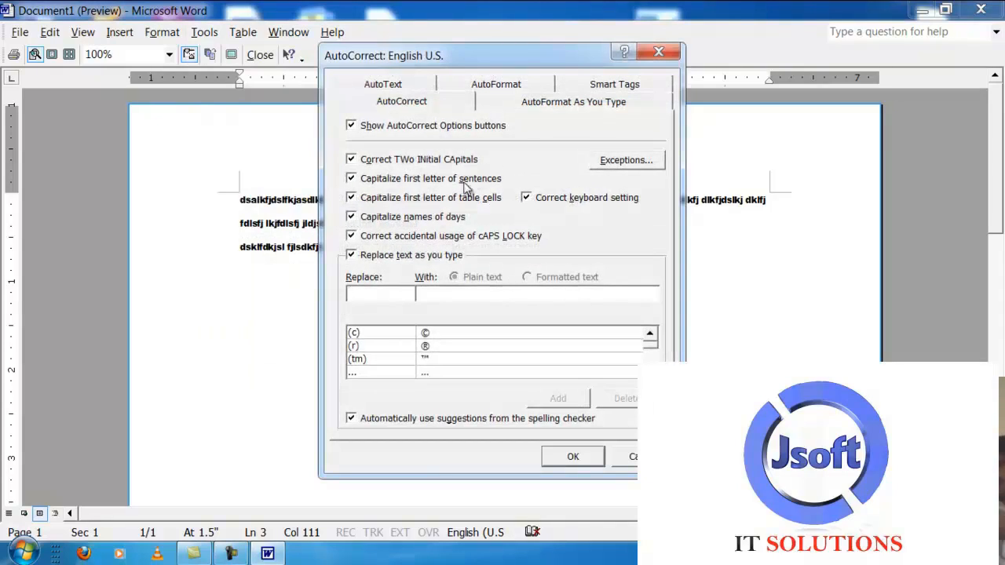
pyautogui.click(529, 88)
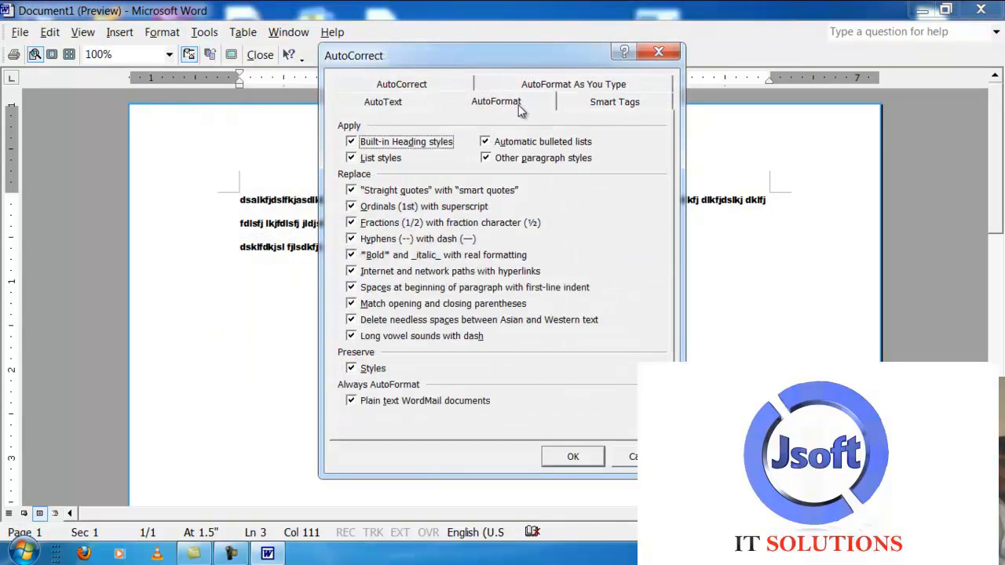
pyautogui.click(608, 88)
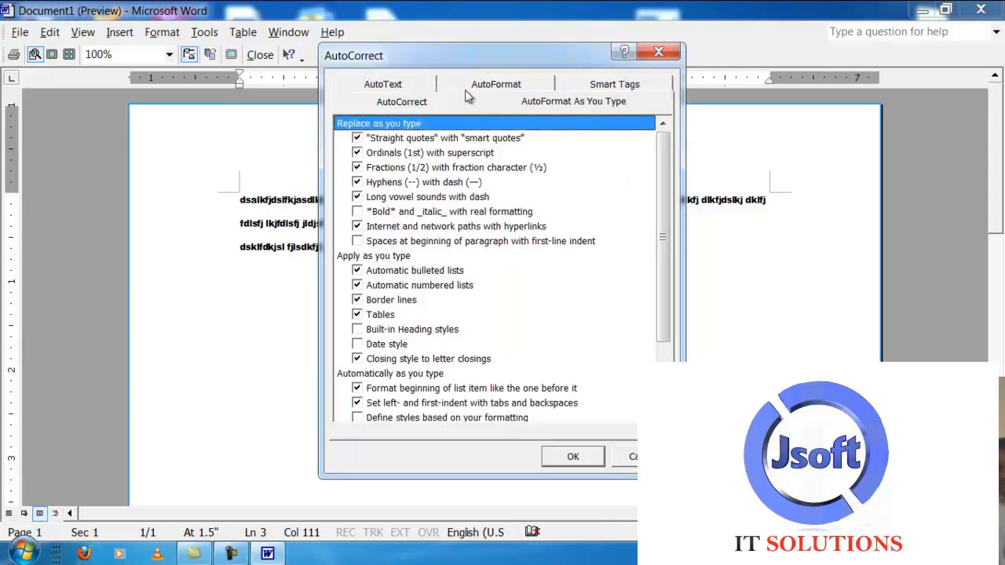
pyautogui.click(410, 84)
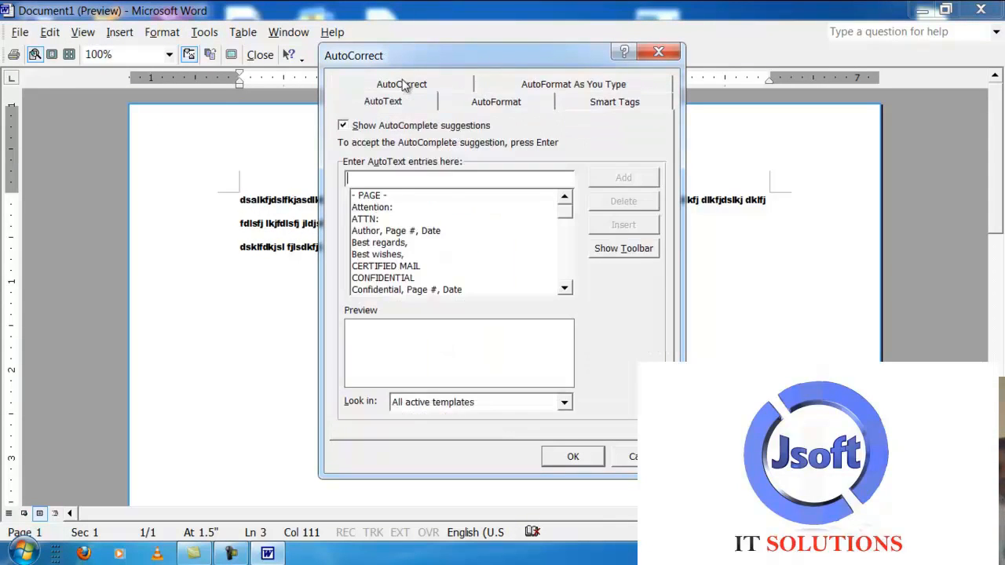
pyautogui.click(628, 460)
# Leave the AutoCorrect options and the print preview, and delete all three filler lines from the document.
pyautogui.click(502, 321)
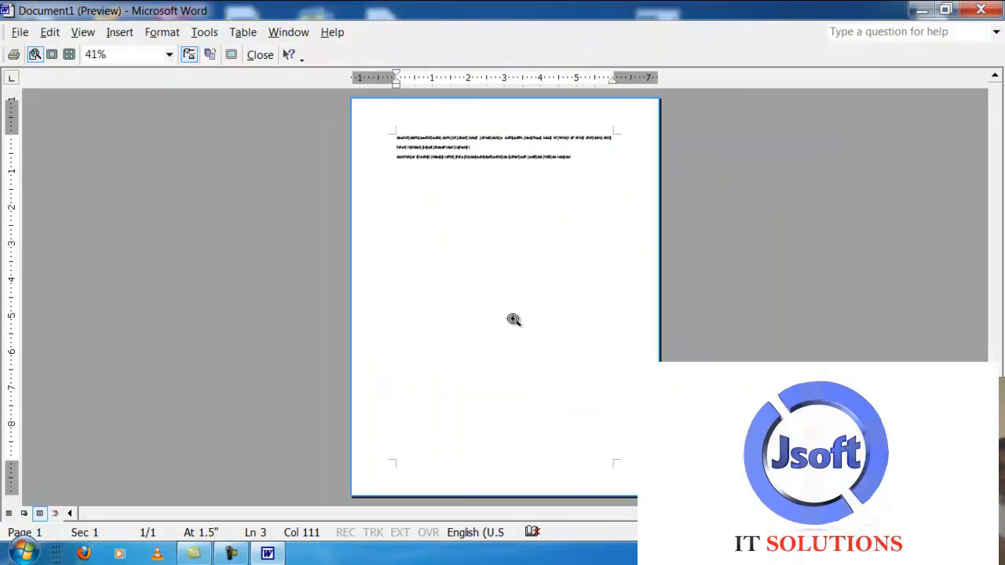
pyautogui.click(261, 61)
pyautogui.moveTo(578, 312); pyautogui.dragTo(148, 237)
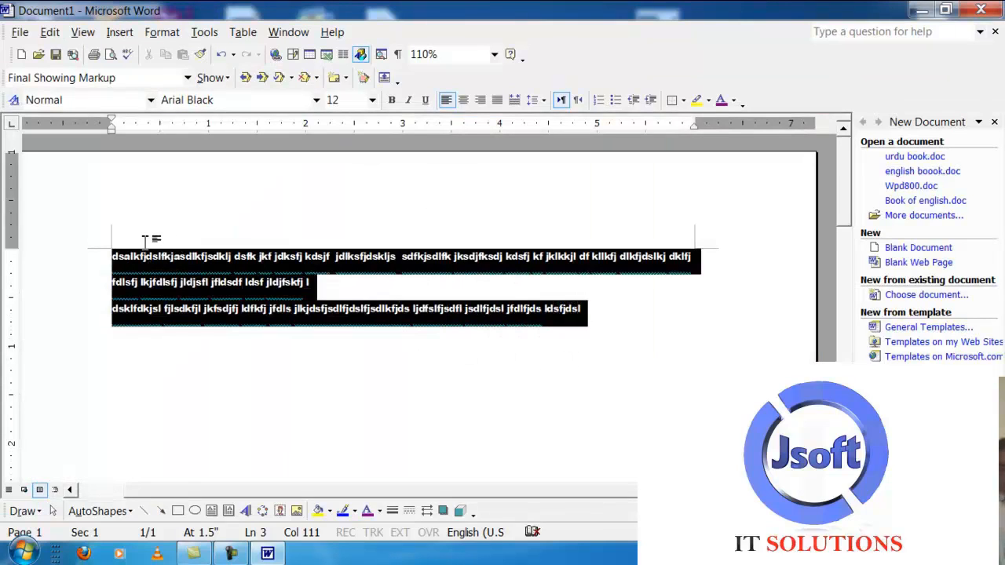
pyautogui.press('Delete')
pyautogui.click(174, 33)
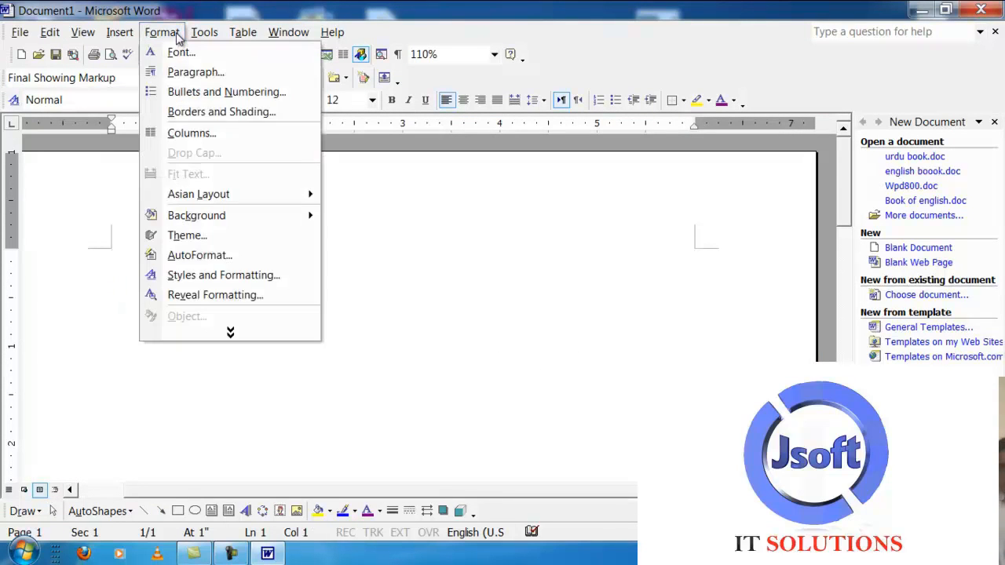
pyautogui.click(267, 343)
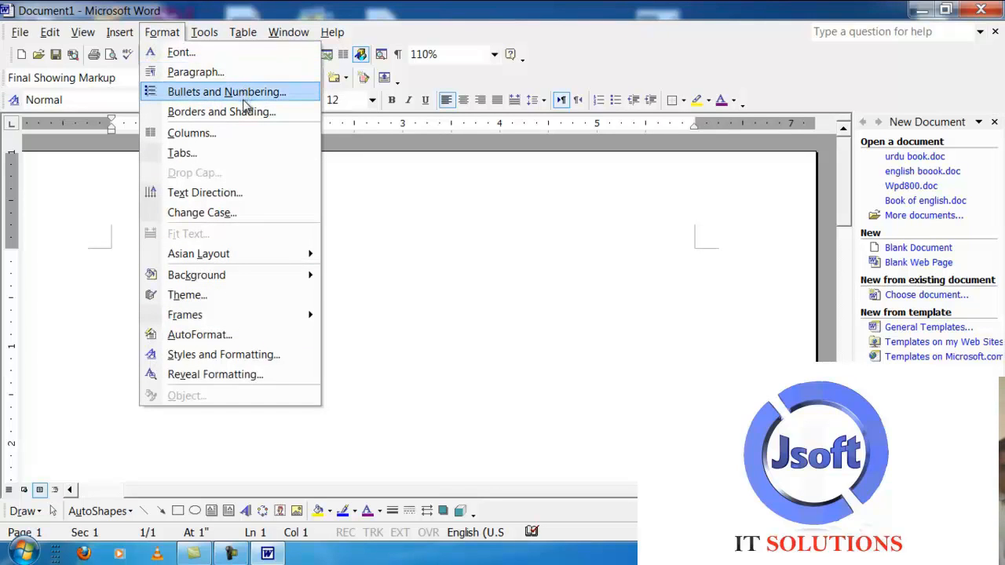
pyautogui.click(384, 219)
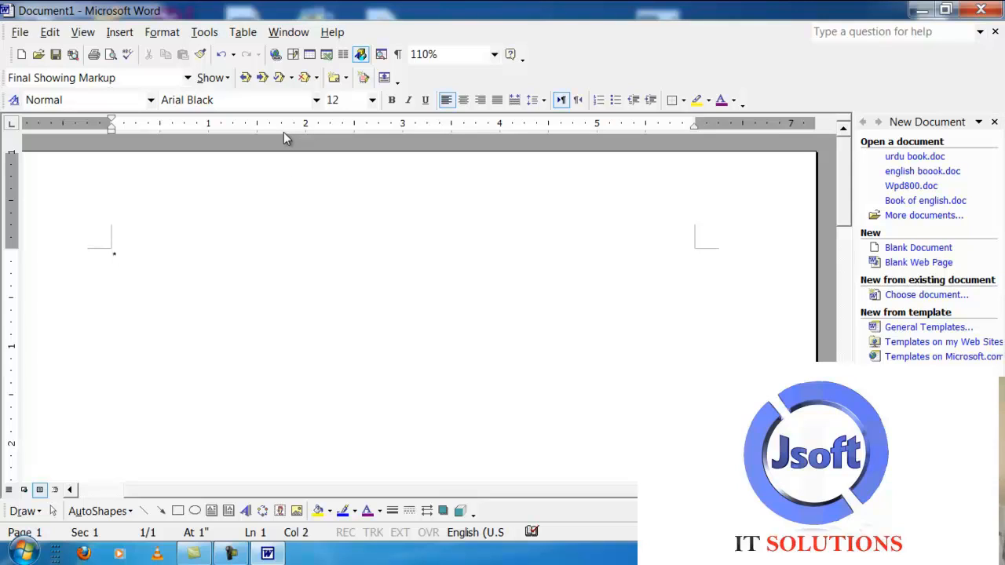
# Try to start an automatic bulleted list with an asterisk and a line break on the first line.
pyautogui.press('Return')
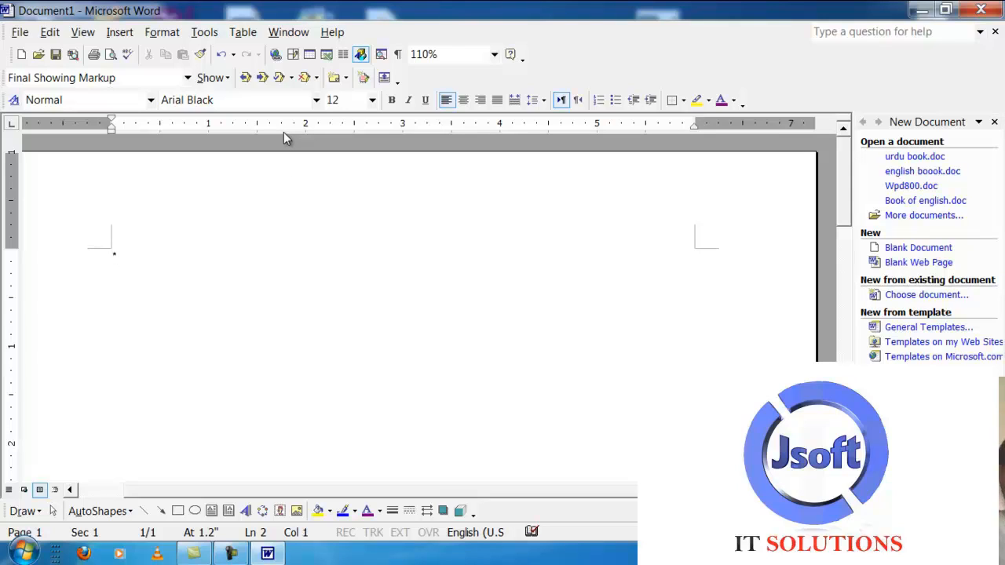
pyautogui.press('Up')
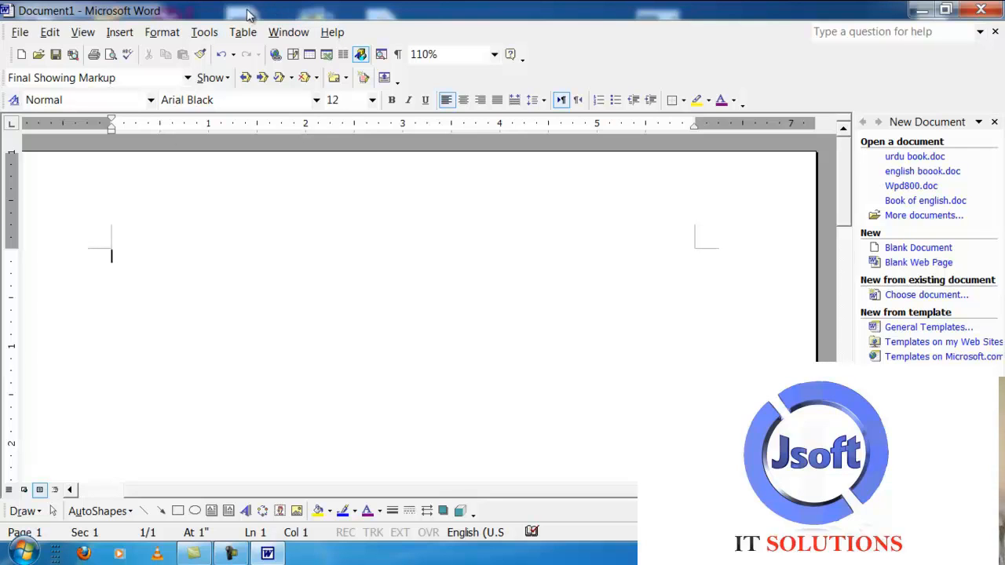
# Enable Built-in Heading styles, Date style and Define styles based on your formatting in the AutoFormat As You Type options.
pyautogui.click(204, 32)
pyautogui.click(264, 136)
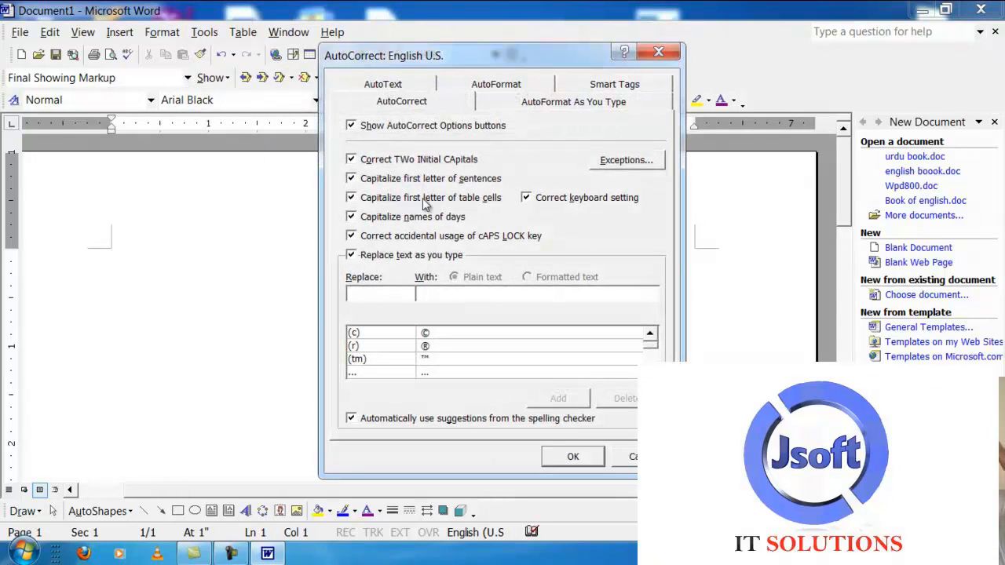
pyautogui.click(540, 103)
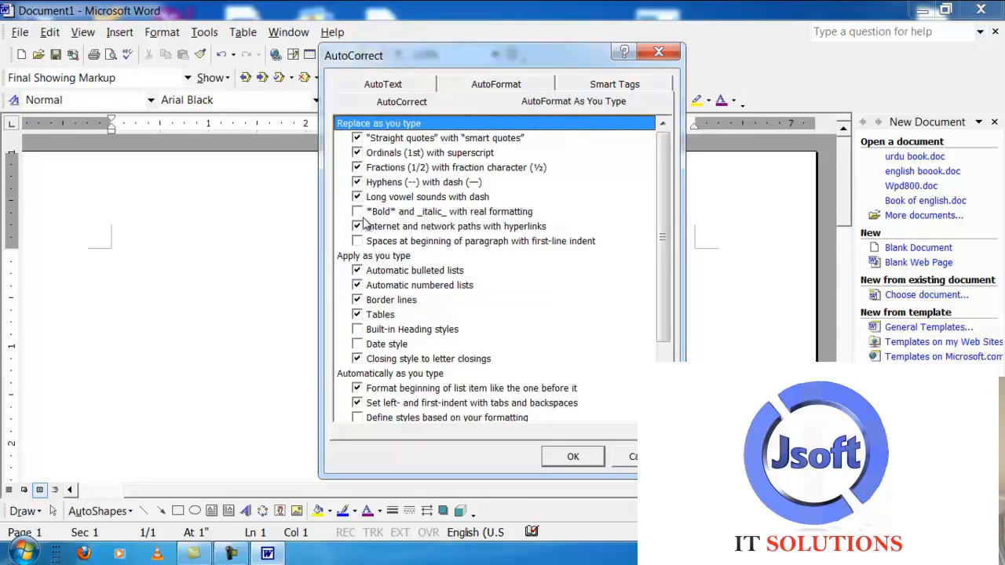
pyautogui.click(367, 334)
pyautogui.click(357, 344)
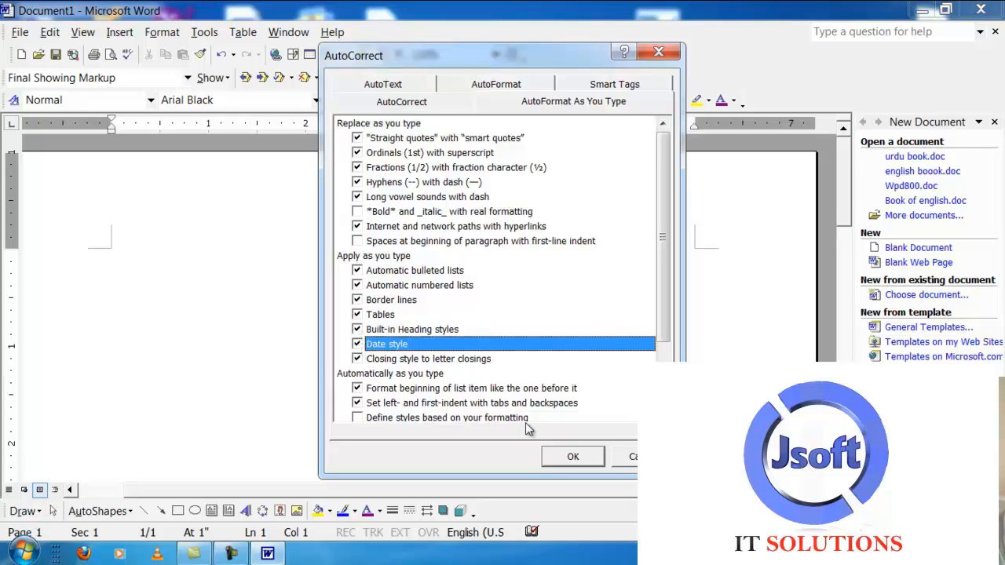
pyautogui.click(465, 421)
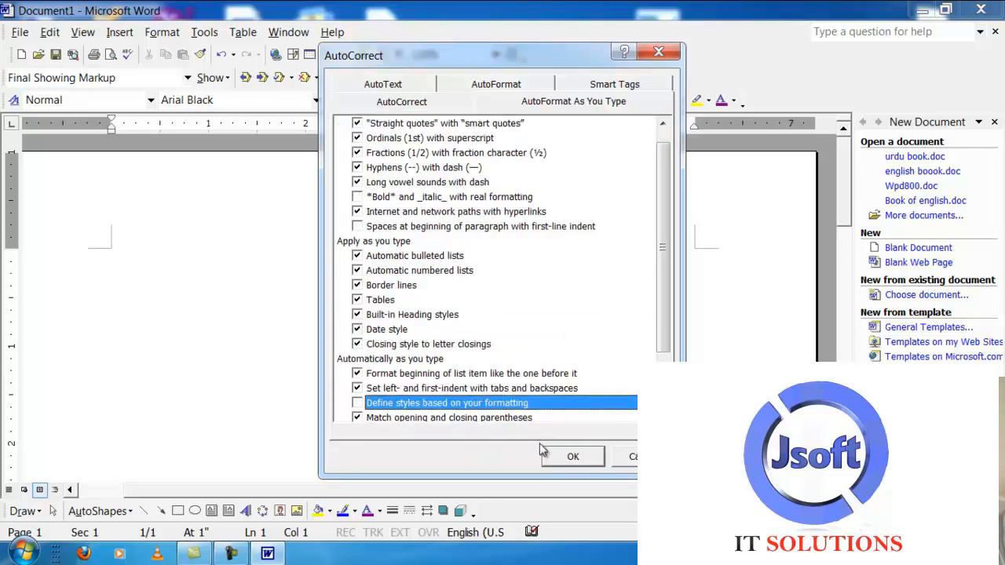
pyautogui.scroll(-2, 667, 344)
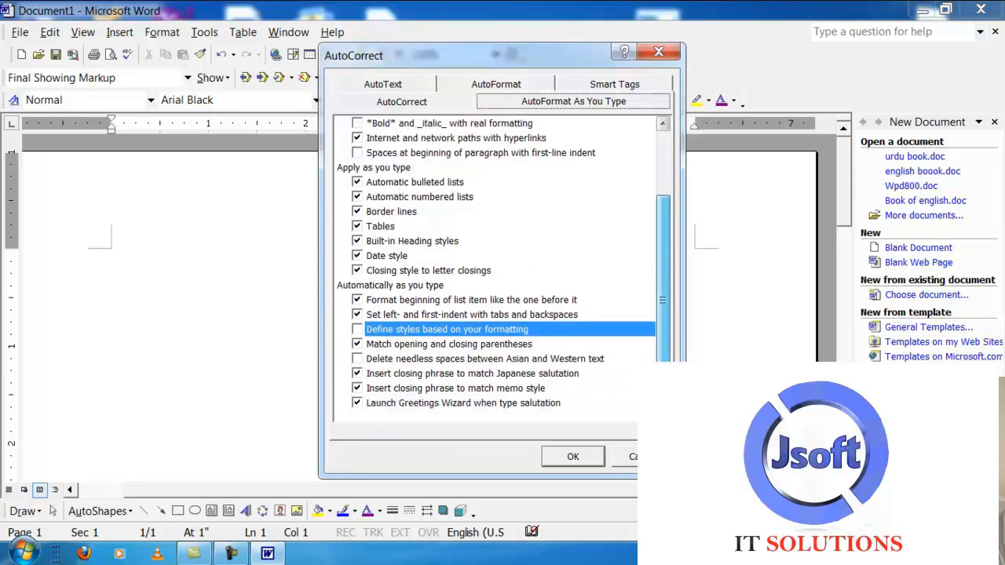
pyautogui.click(357, 329)
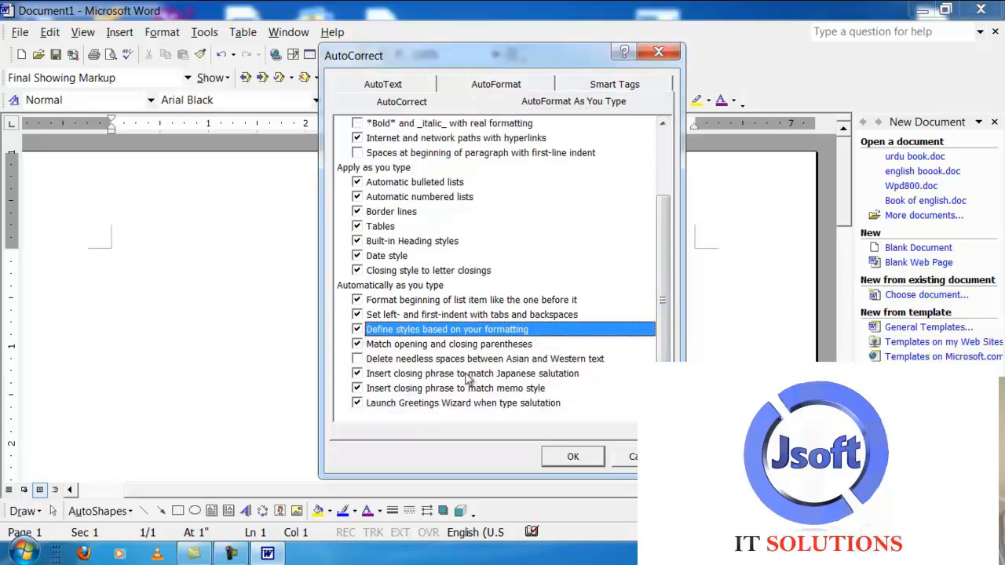
pyautogui.click(569, 456)
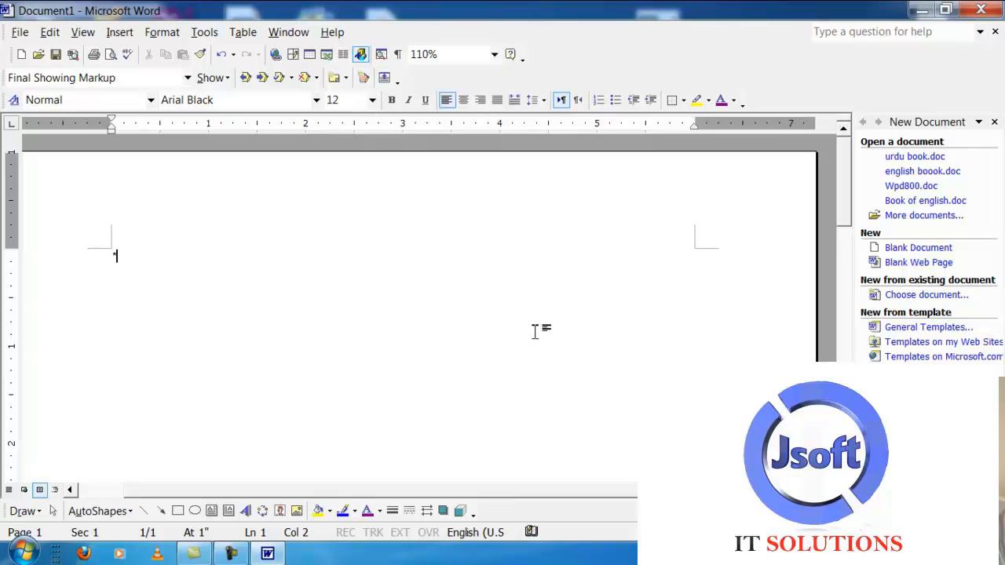
# Clear the trial asterisk line and create a single-cell table by entering "+====+" as a line.
pyautogui.press('Return')
pyautogui.press('BackSpace')
pyautogui.write('+====+')
pyautogui.press('Return')
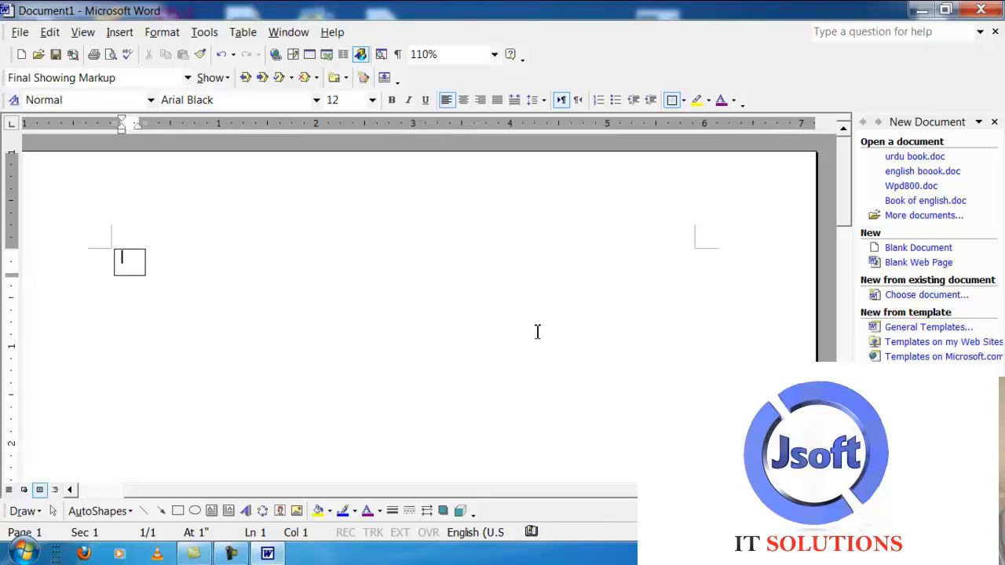
# Undo the automatic table and erase the plus and equals signs from the first line.
pyautogui.hotkey('ctrl', 'z')
pyautogui.press('BackSpace')
pyautogui.press('BackSpace')
pyautogui.press('BackSpace')
pyautogui.press('BackSpace')
pyautogui.press('BackSpace')
pyautogui.press('BackSpace')
pyautogui.press('BackSpace')
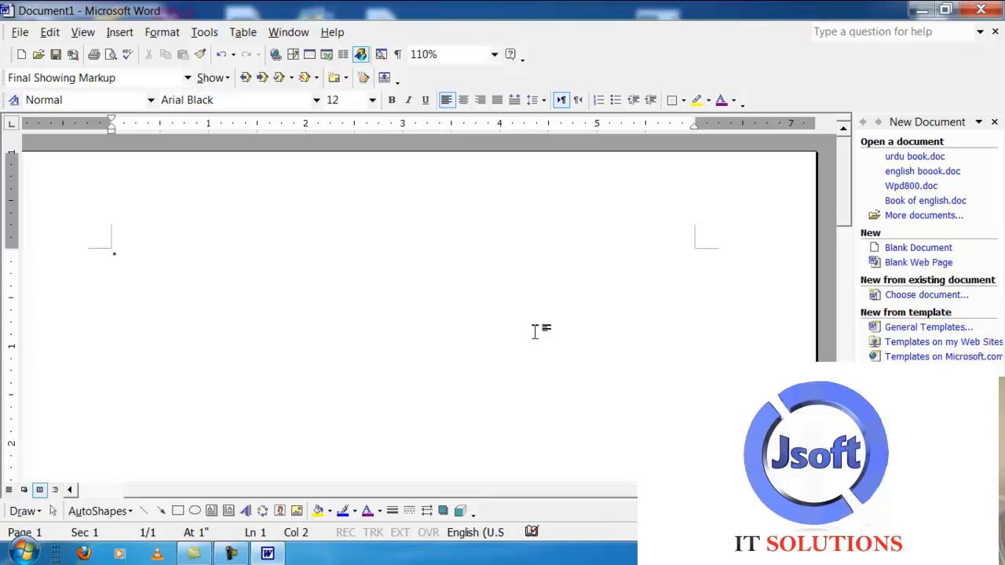
# Try the asterisk bullet again with a line break, and clear the line.
pyautogui.press('Return')
pyautogui.press('BackSpace')
pyautogui.press('BackSpace')
pyautogui.press('BackSpace')
# Keep the font size at 12 and set the document zoom to 200%.
pyautogui.click(373, 101)
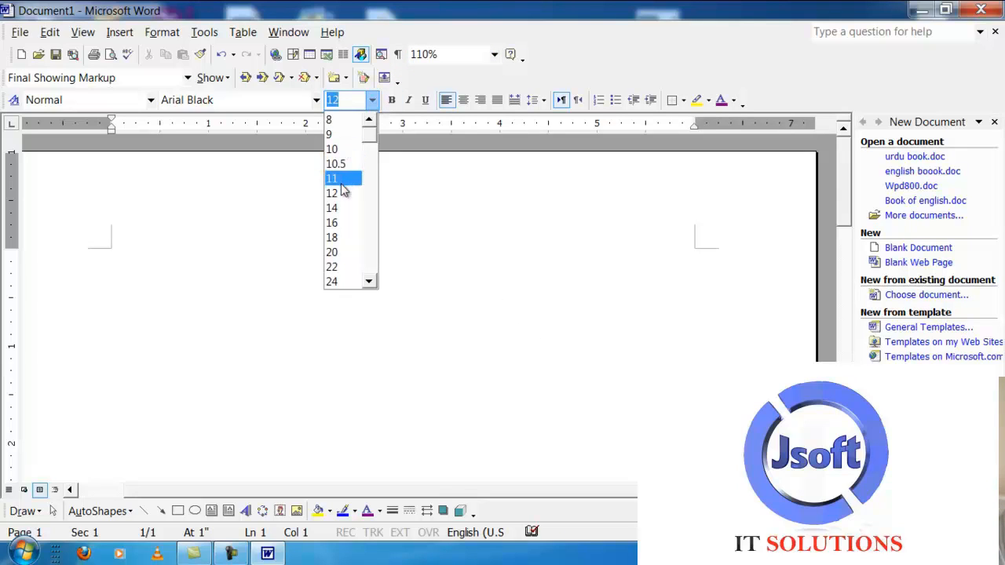
pyautogui.click(342, 192)
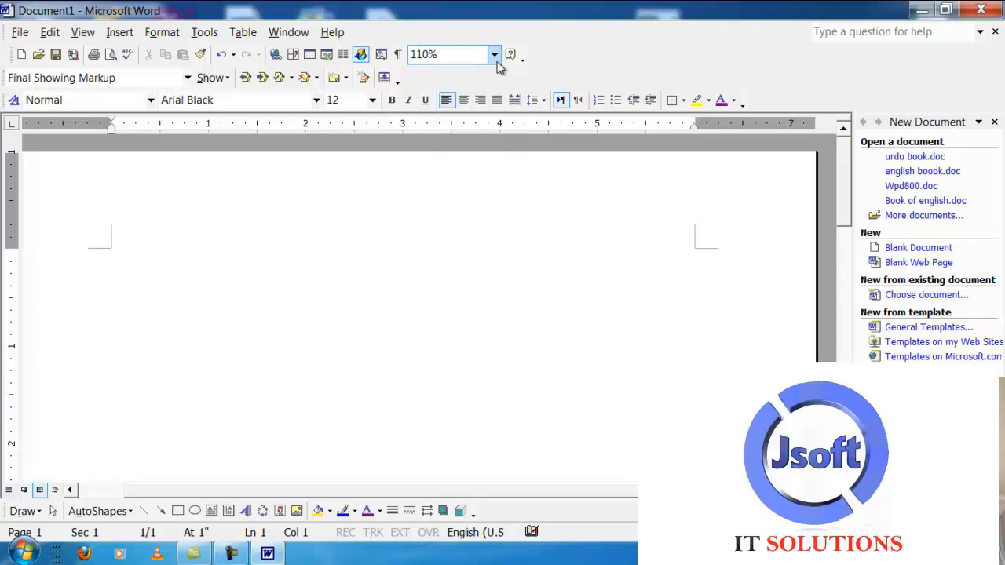
pyautogui.click(496, 59)
pyautogui.click(444, 90)
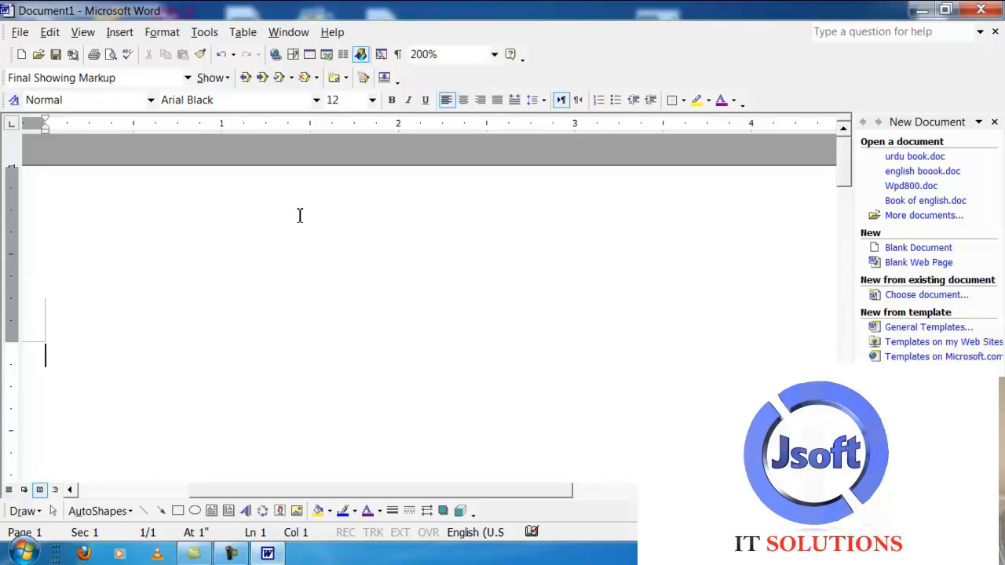
# Try twice to start an automatic bulleted list by entering "*" as a line, erasing each attempt.
pyautogui.write('*')
pyautogui.press('Return')
pyautogui.press('BackSpace')
pyautogui.press('BackSpace')
pyautogui.write('*')
pyautogui.press('Return')
pyautogui.press('BackSpace')
pyautogui.press('BackSpace')
# Try to start an automatic numbered list with "1.", and erase it along with the filler text "fdsfl".
pyautogui.write('1.')
pyautogui.press('Return')
pyautogui.press('BackSpace')
pyautogui.press('BackSpace')
pyautogui.press('BackSpace')
pyautogui.write('fdsfl')
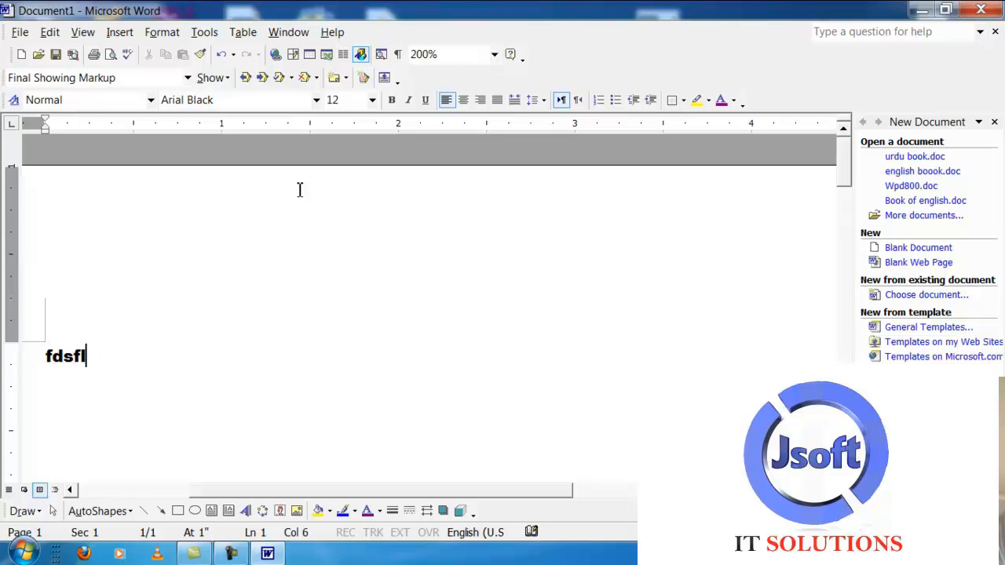
pyautogui.press('BackSpace')
pyautogui.press('BackSpace')
pyautogui.press('BackSpace')
pyautogui.press('BackSpace')
pyautogui.press('BackSpace')
# Try an asterisk followed by a space as an automatic bullet, and erase the line.
pyautogui.write('*')
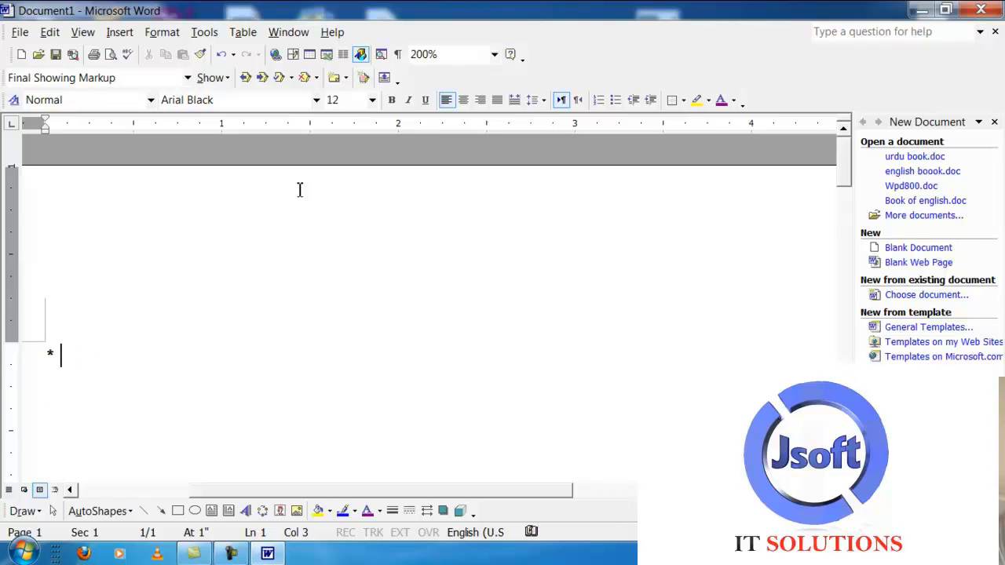
pyautogui.press('Return')
pyautogui.press('BackSpace')
pyautogui.press('BackSpace')
pyautogui.press('BackSpace')
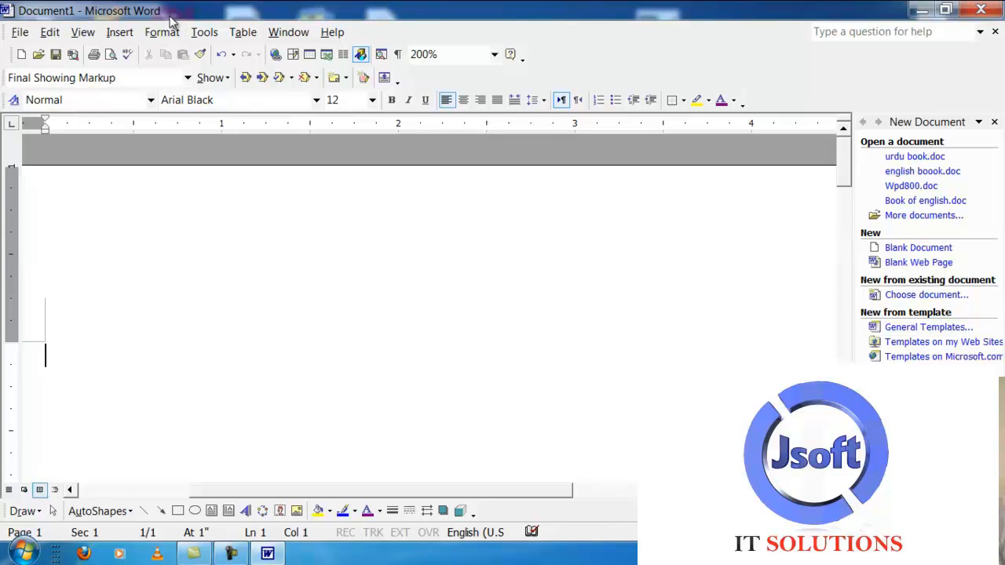
# Create a one-row, two-column table by entering the line "+=======+======+".
pyautogui.write('=')
pyautogui.press('BackSpace')
pyautogui.write('=')
pyautogui.press('BackSpace')
pyautogui.write('+=+')
pyautogui.press('Left')
pyautogui.write('======')
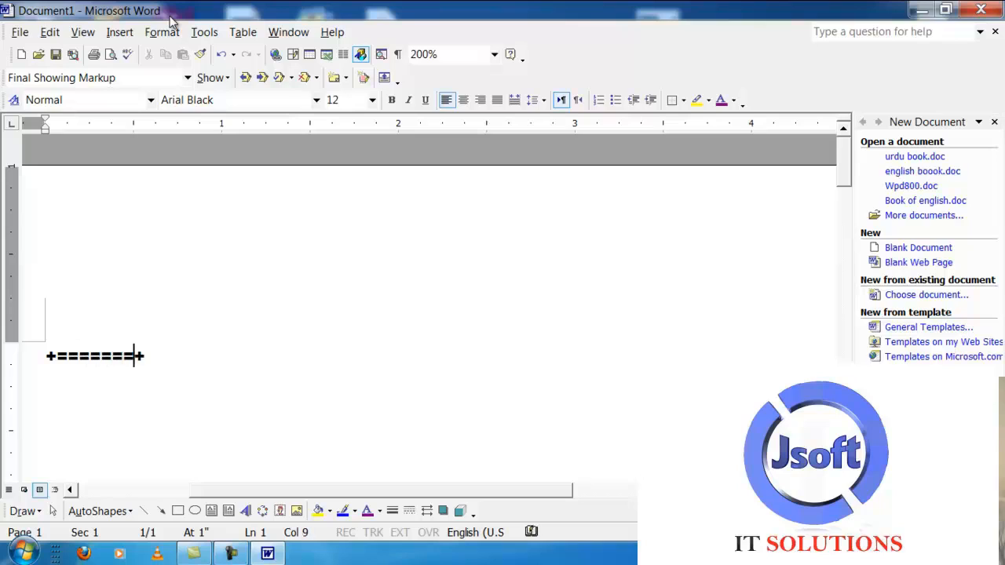
pyautogui.press('Right')
pyautogui.write('======')
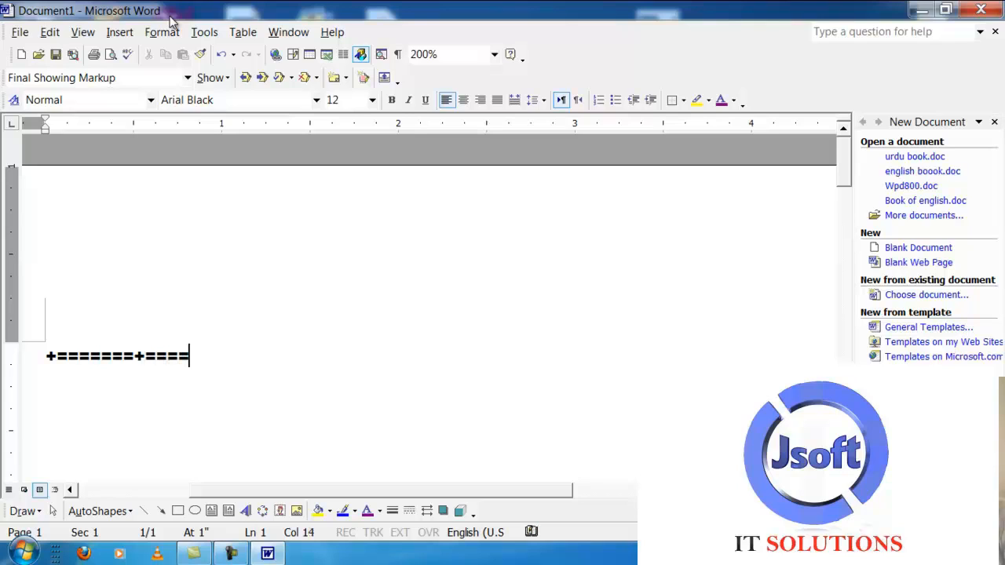
pyautogui.write('+')
pyautogui.press('Return')
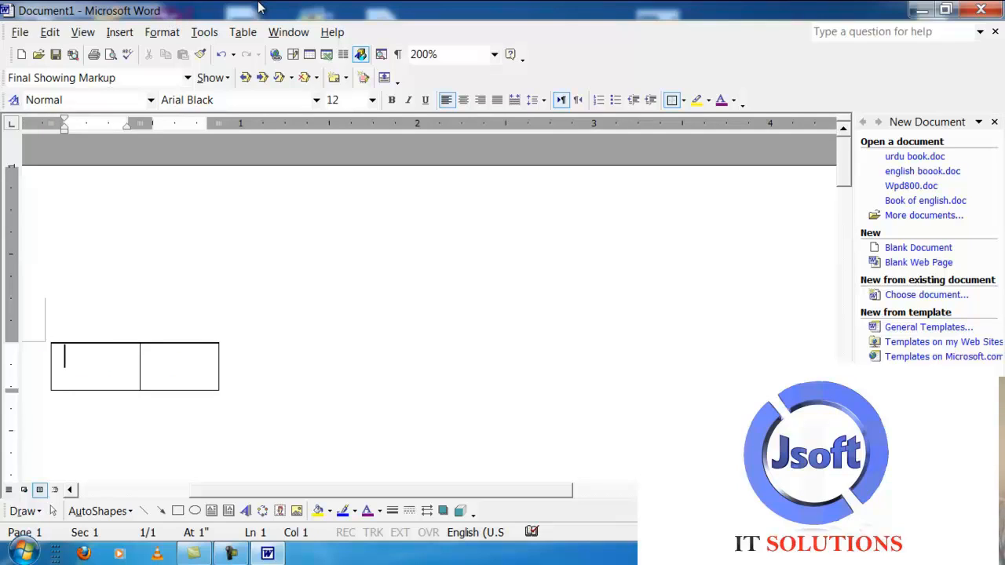
# Delete the entire two-column table.
pyautogui.moveTo(235, 348); pyautogui.dragTo(28, 321)
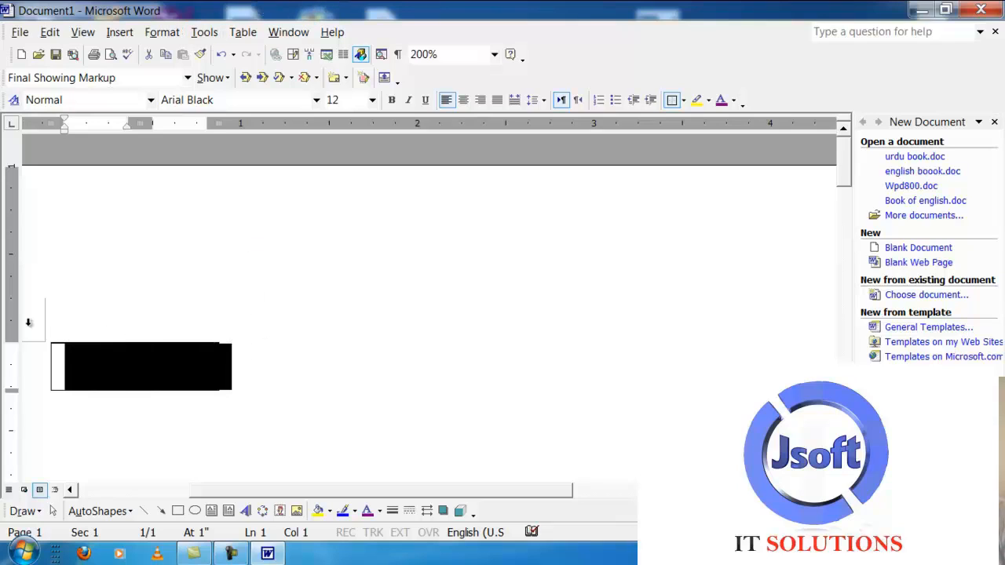
pyautogui.press('BackSpace')
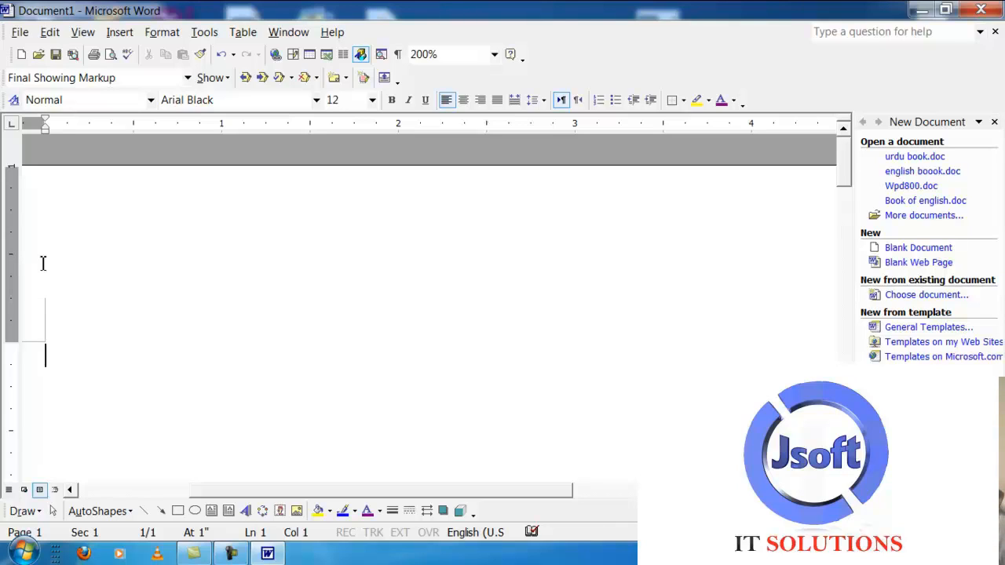
# Try a line of two hyphens as an automatic border, and erase it.
pyautogui.write('--')
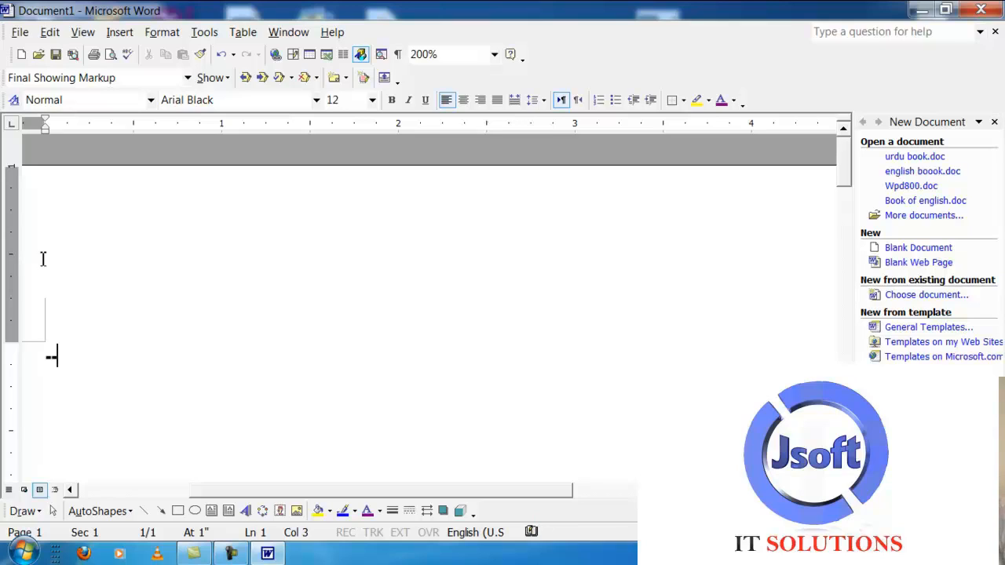
pyautogui.press('Return')
pyautogui.press('BackSpace')
pyautogui.press('BackSpace')
pyautogui.press('BackSpace')
# Create a small single-cell table by entering the line "+===+", replacing the initial hyphens with equals signs.
pyautogui.write('+')
pyautogui.write('--')
pyautogui.press('BackSpace')
pyautogui.press('BackSpace')
pyautogui.write('===')
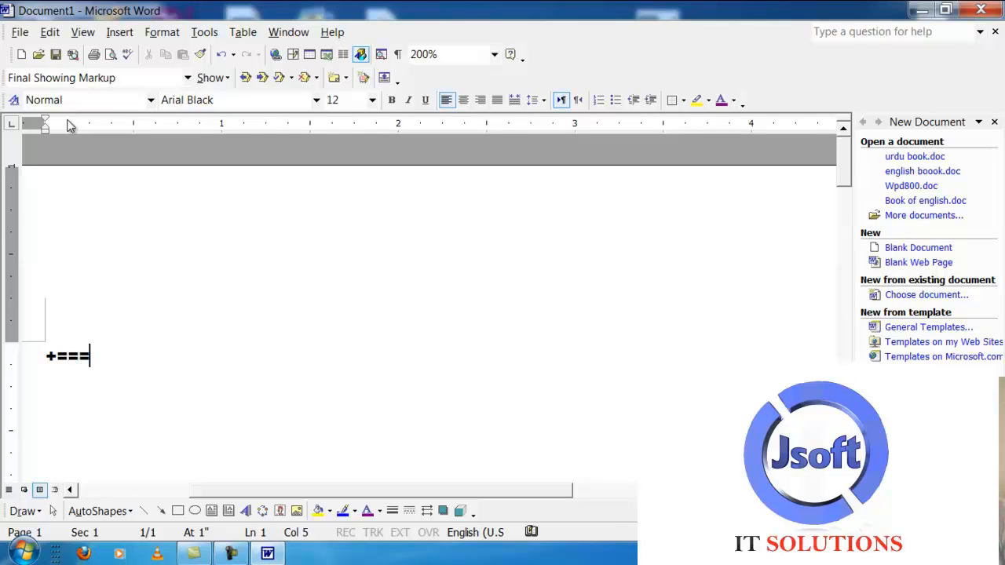
pyautogui.write('+')
pyautogui.press('Return')
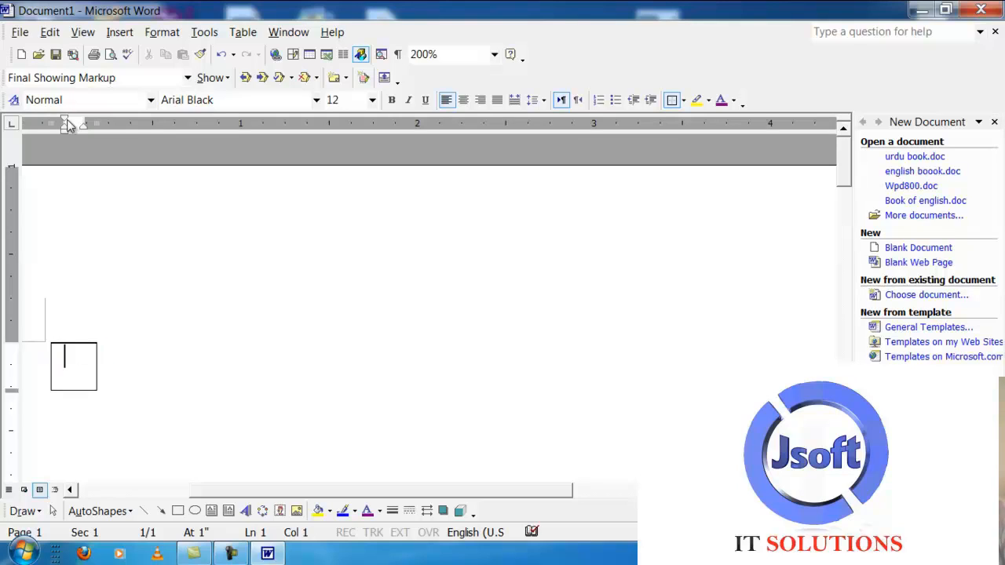
# Undo the small single-cell table and erase the "+===+" text to leave the page empty.
pyautogui.hotkey('ctrl', 'z')
pyautogui.press('BackSpace')
pyautogui.press('BackSpace')
pyautogui.press('BackSpace')
pyautogui.press('BackSpace')
pyautogui.press('BackSpace')
pyautogui.press('BackSpace')
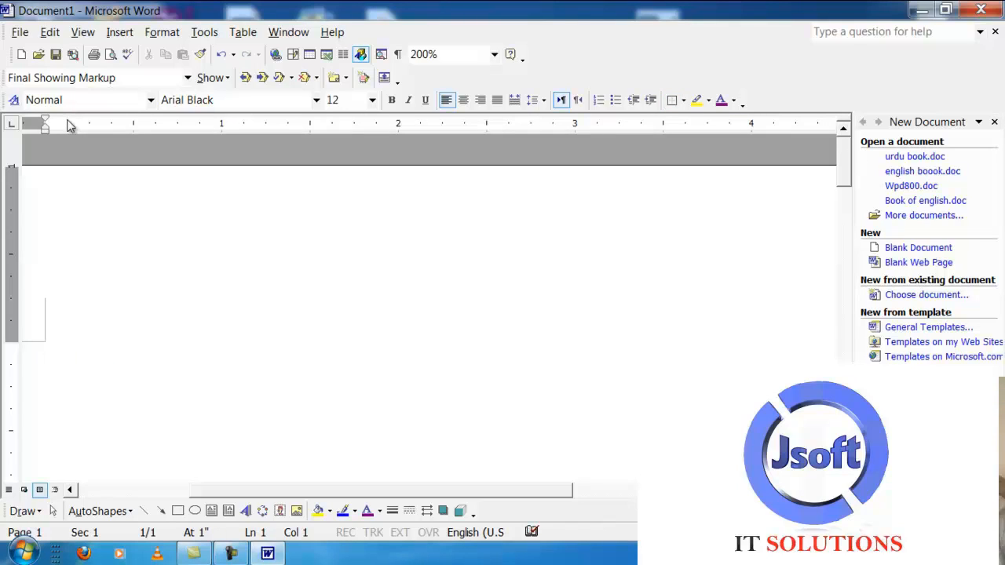
pyautogui.click(163, 32)
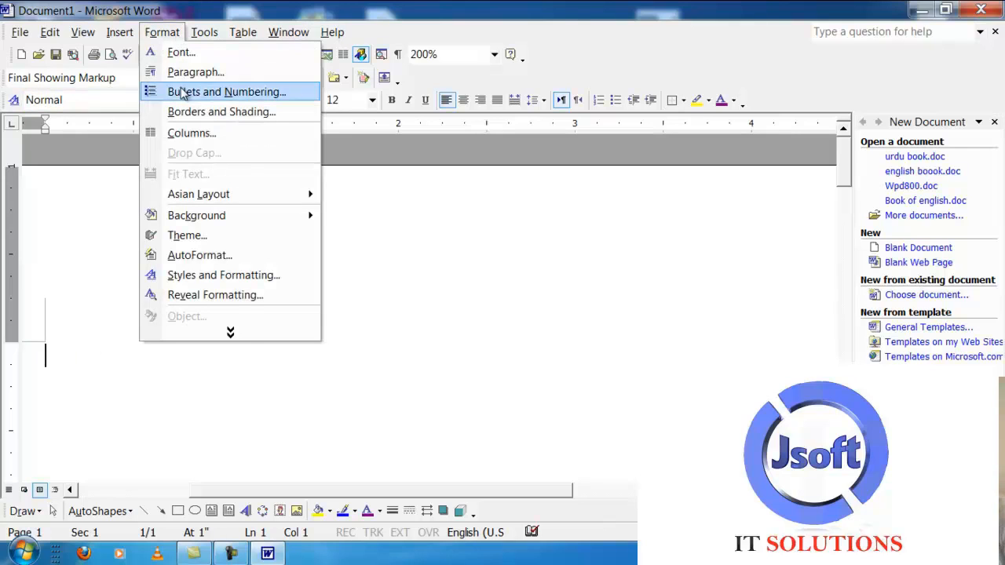
pyautogui.click(253, 332)
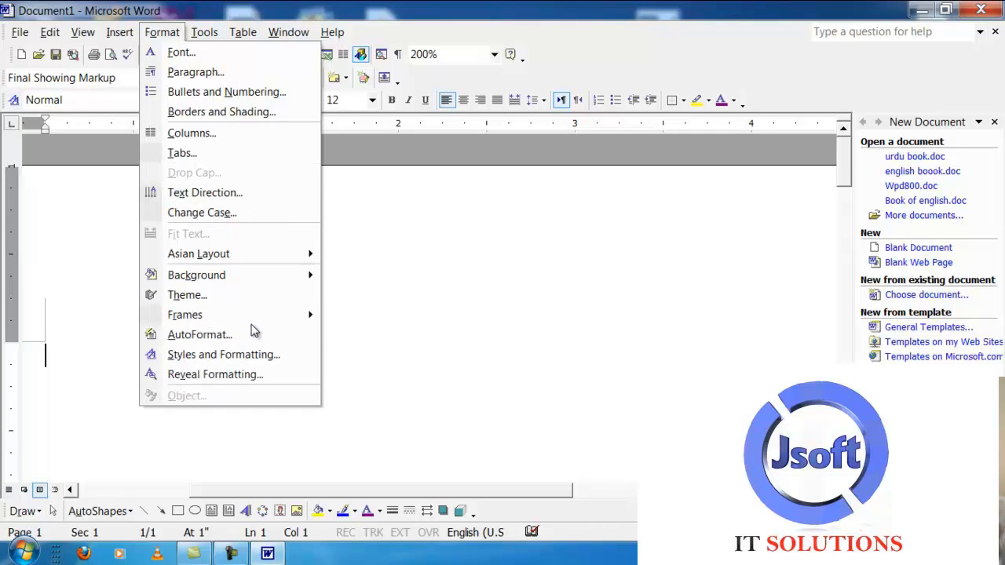
pyautogui.moveTo(254, 314)
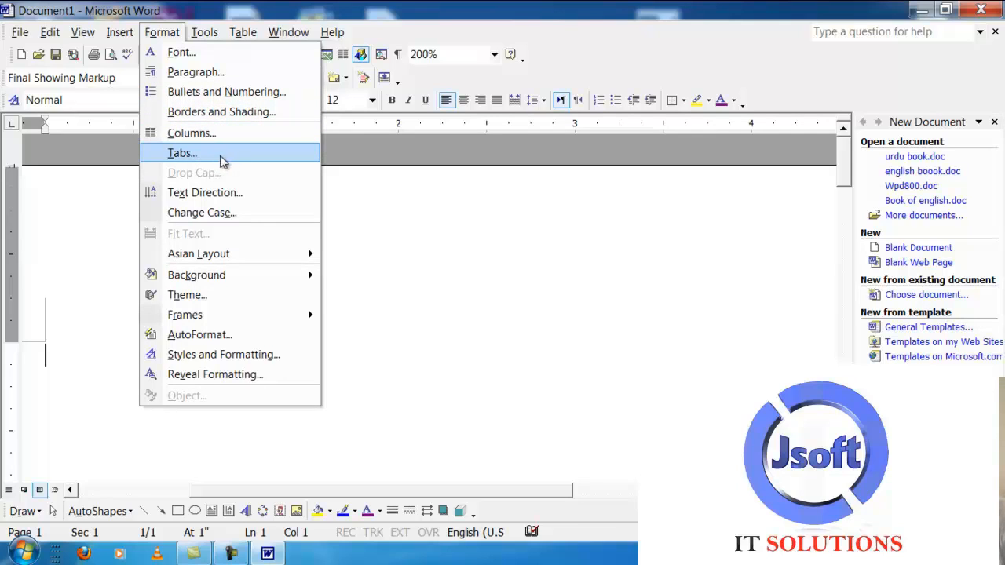
pyautogui.click(372, 232)
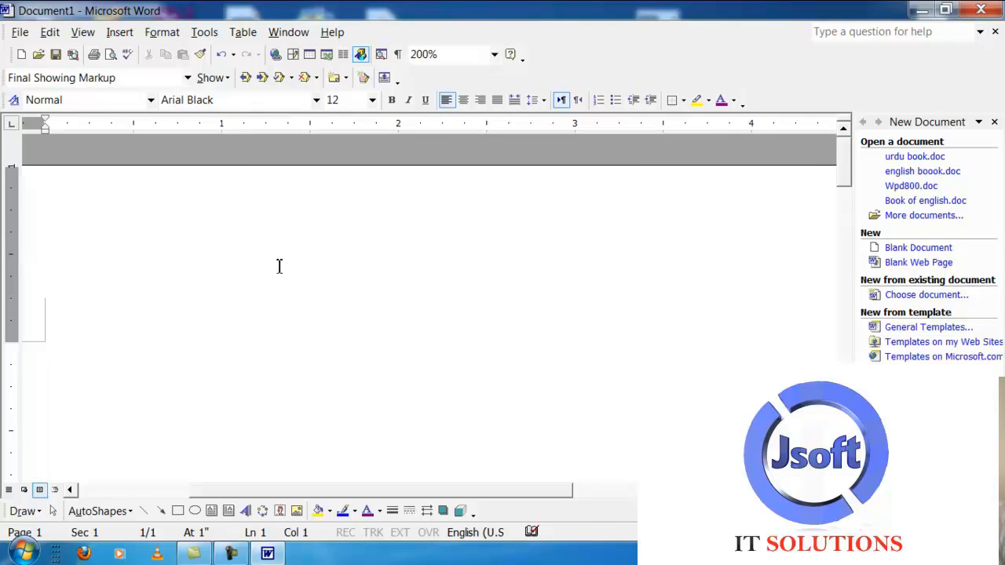
# Enter a sample sentence ending in "is my friend", with an extra space before "friend".
pyautogui.write('ali ')
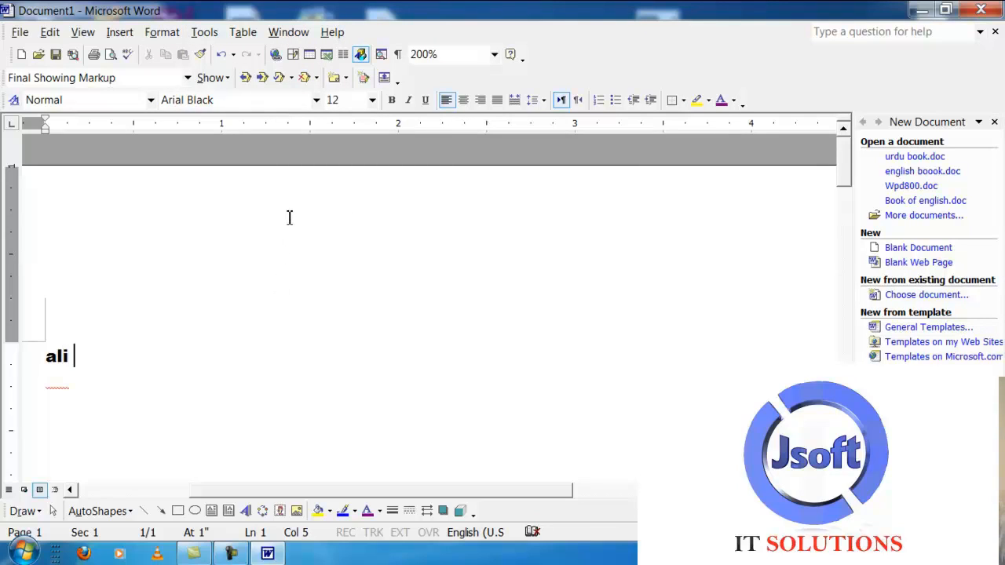
pyautogui.write('is my friend')
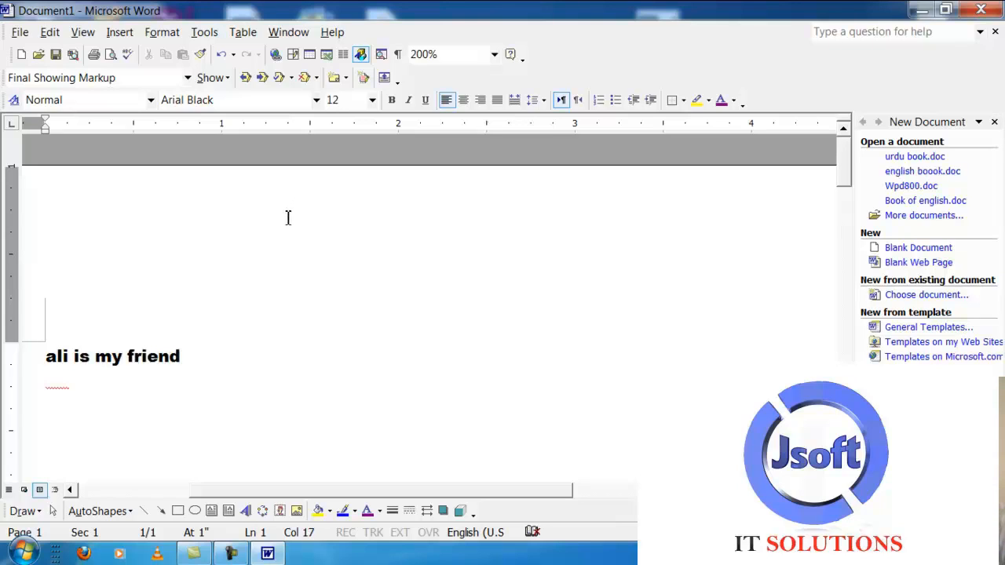
pyautogui.click(127, 356)
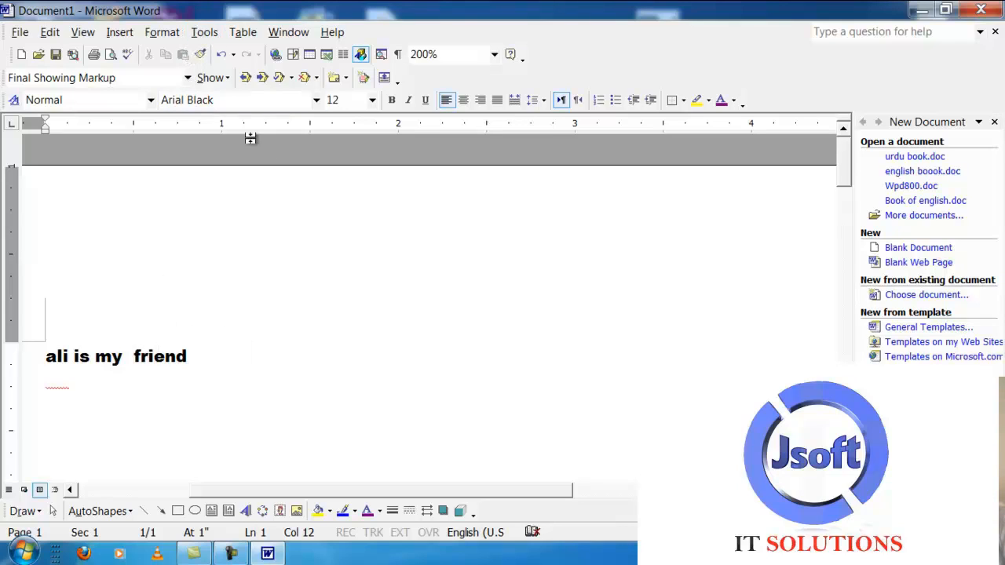
# Try moving "friend" away from "my" with several default tabs, and remove the tabs again.
pyautogui.press('Tab')
pyautogui.press('Tab')
pyautogui.press('Tab')
pyautogui.press('Tab')
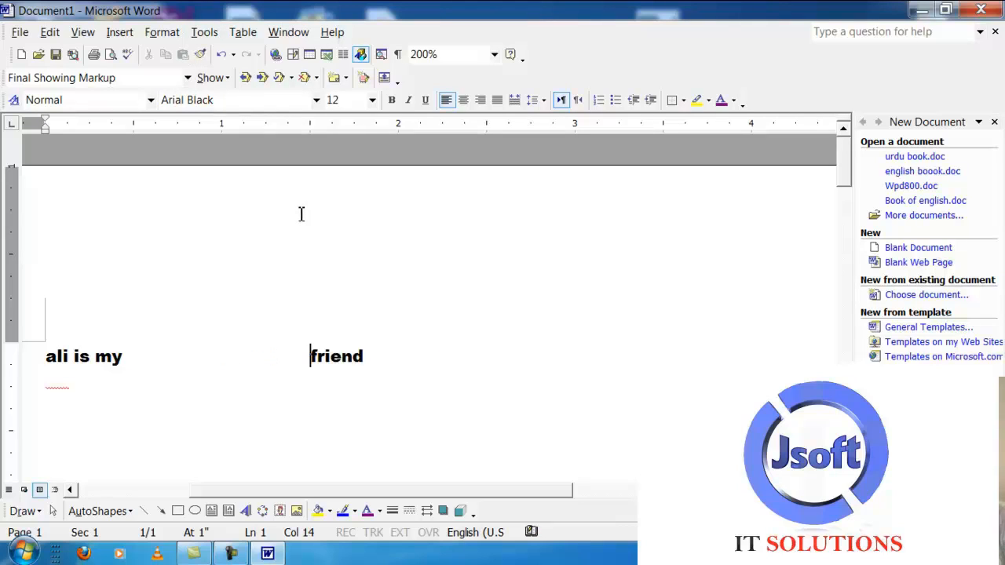
pyautogui.press('BackSpace')
pyautogui.press('BackSpace')
pyautogui.press('BackSpace')
pyautogui.press('BackSpace')
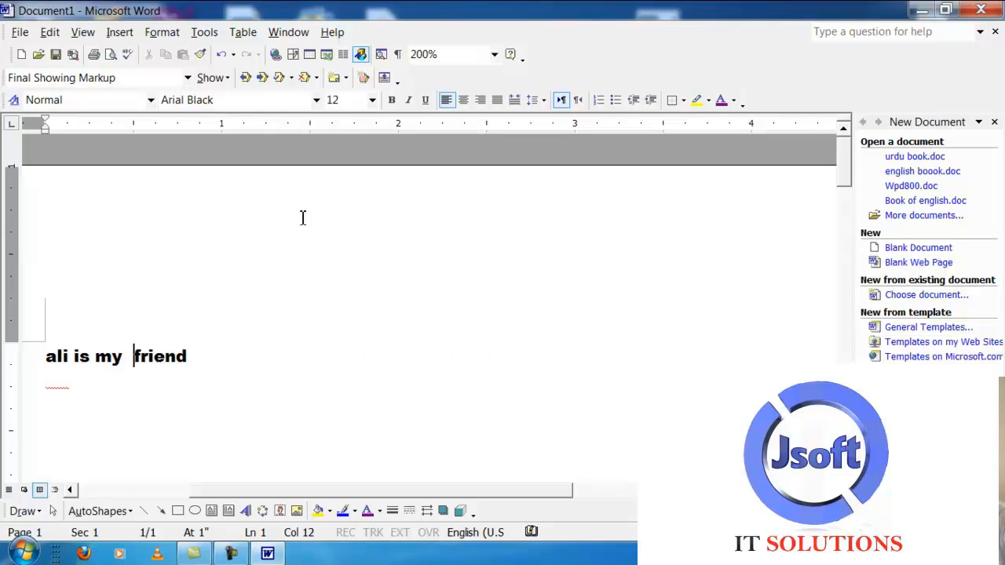
# Tab "friend" out to the 2-inch mark and set left tab stops at 2" and 2.5" on the ruler.
pyautogui.press('Tab')
pyautogui.press('Tab')
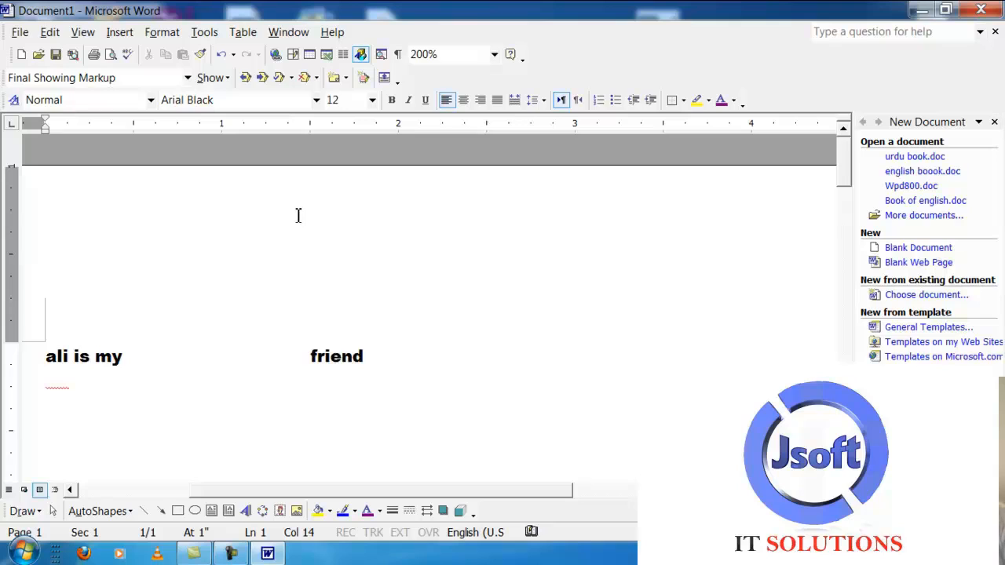
pyautogui.press('Tab')
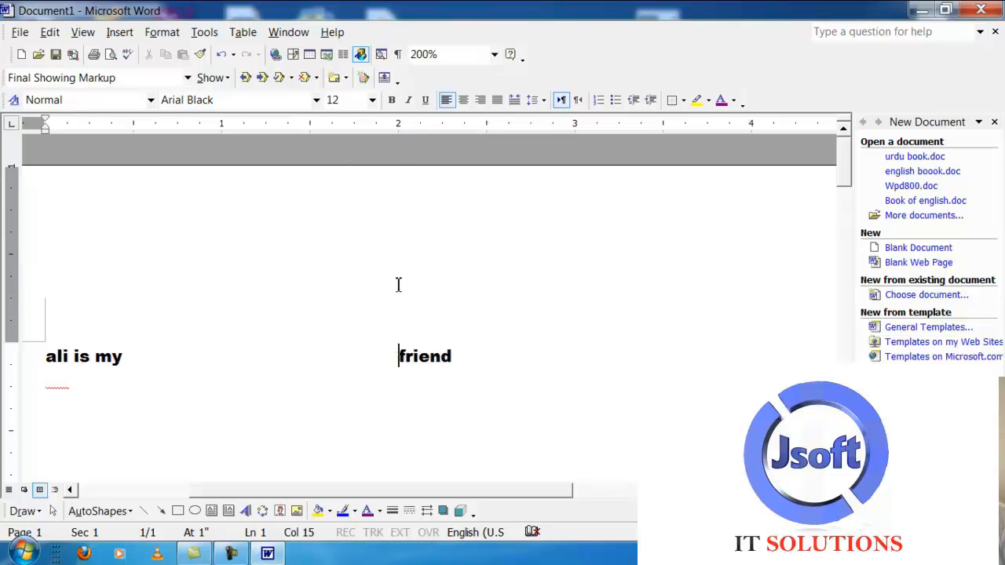
pyautogui.click(397, 131)
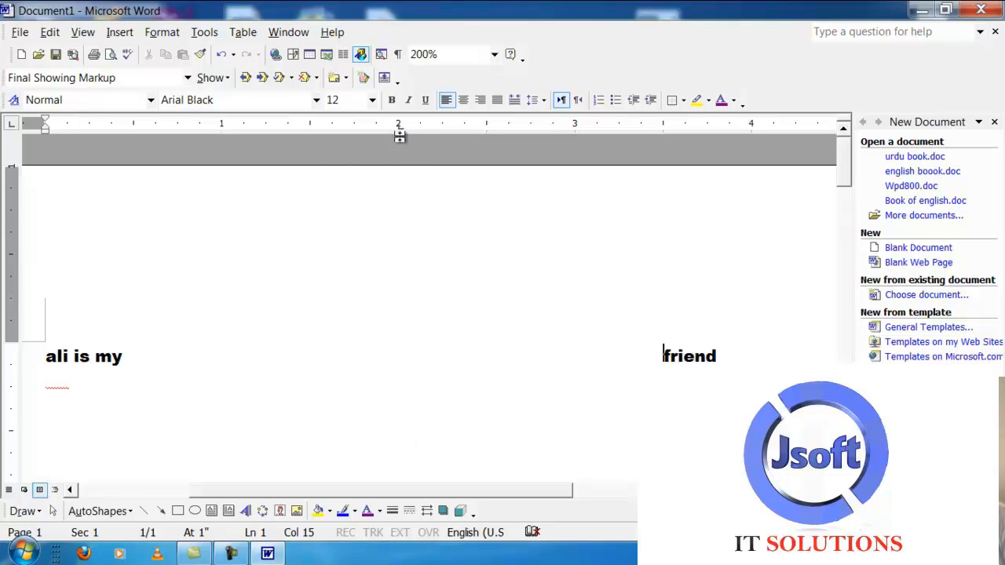
pyautogui.click(663, 131)
pyautogui.moveTo(658, 135); pyautogui.dragTo(487, 126)
# Remove all the tabs and spaces between "my" and "friend".
pyautogui.press('Tab')
pyautogui.press('BackSpace')
pyautogui.press('BackSpace')
pyautogui.press('BackSpace')
pyautogui.press('BackSpace')
pyautogui.press('BackSpace')
pyautogui.press('BackSpace')
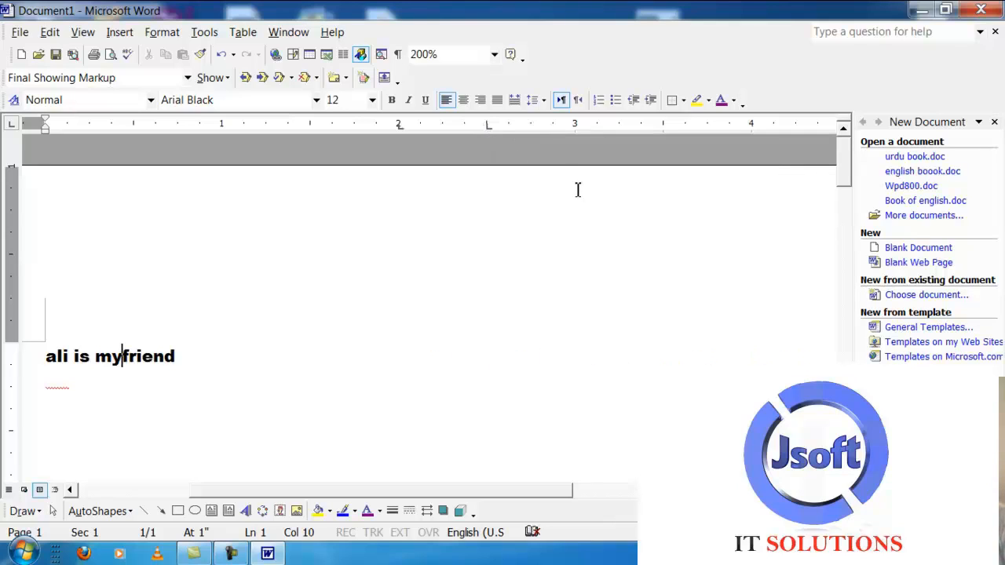
# Test the custom tab stops by tabbing "friend" to 2.5", and erase the tabs again.
pyautogui.press('Tab')
pyautogui.press('Tab')
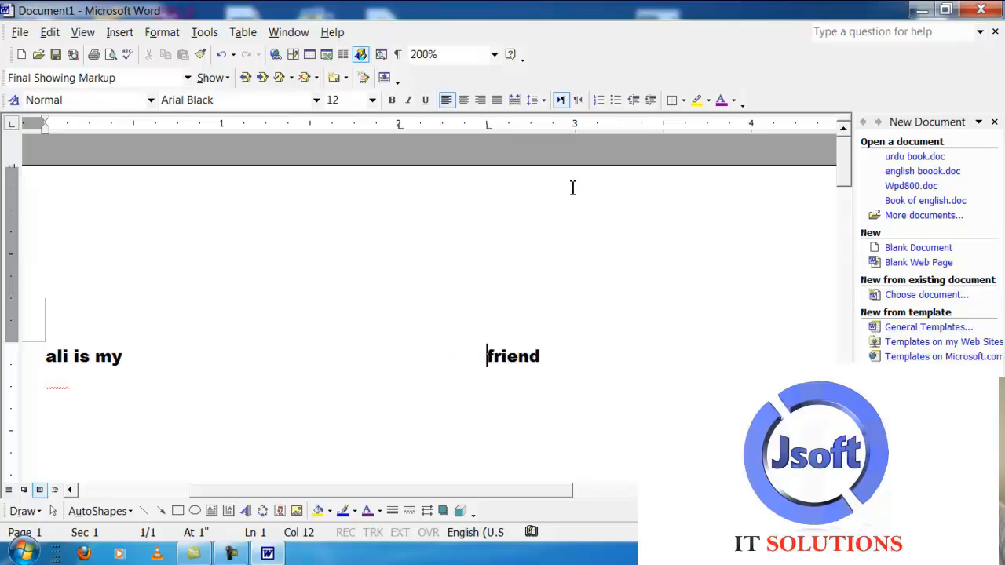
pyautogui.press('BackSpace')
pyautogui.press('BackSpace')
pyautogui.press('BackSpace')
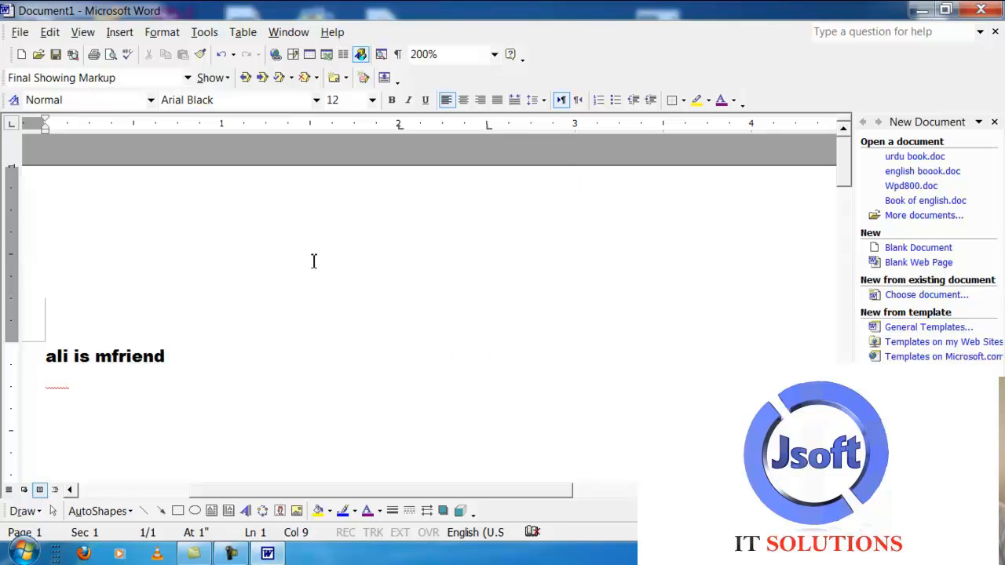
# Add a tab stop at 5" to the sample sentence through the tab settings.
pyautogui.moveTo(222, 345); pyautogui.dragTo(45, 357)
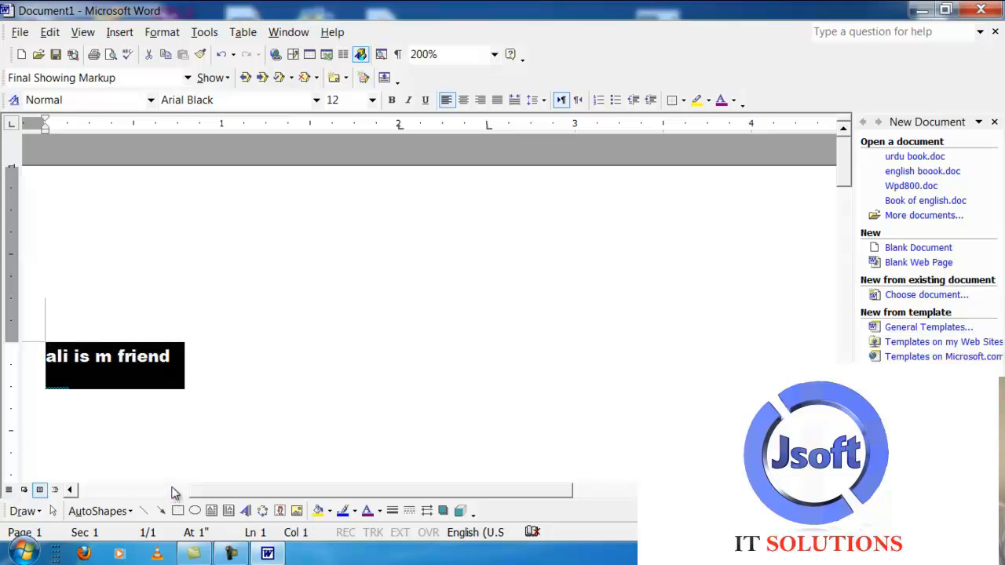
pyautogui.click(162, 32)
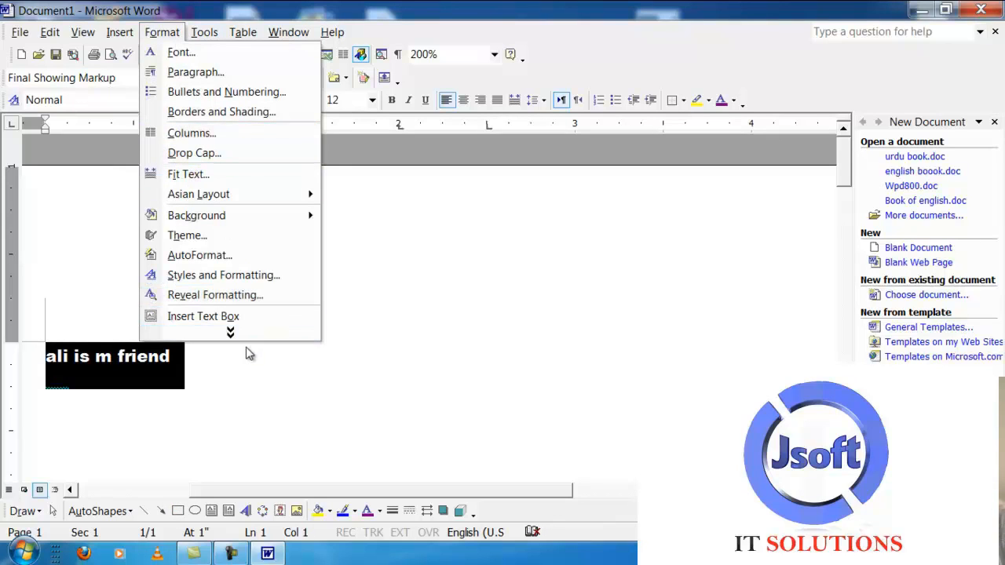
pyautogui.moveTo(248, 339)
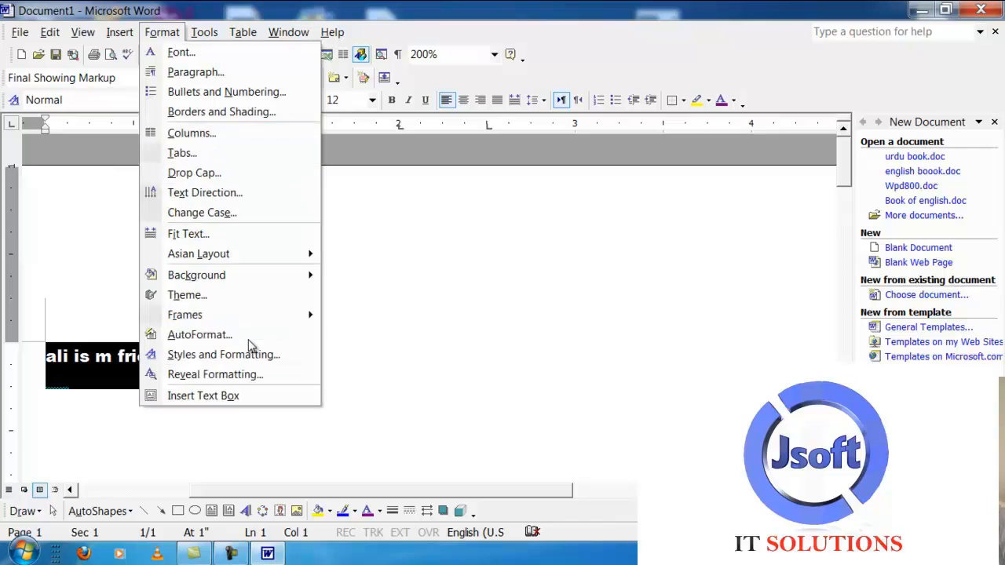
pyautogui.click(225, 153)
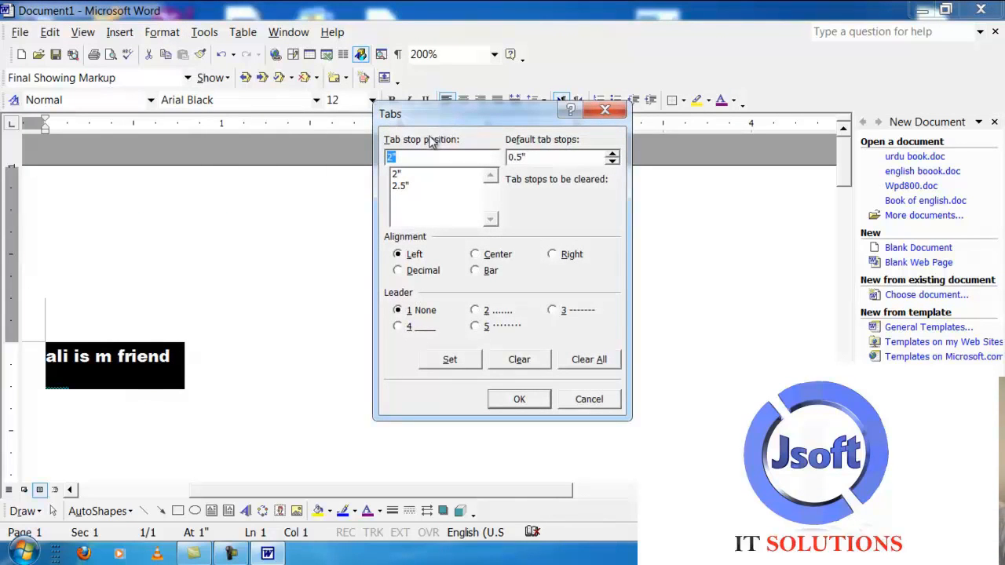
pyautogui.click(415, 157)
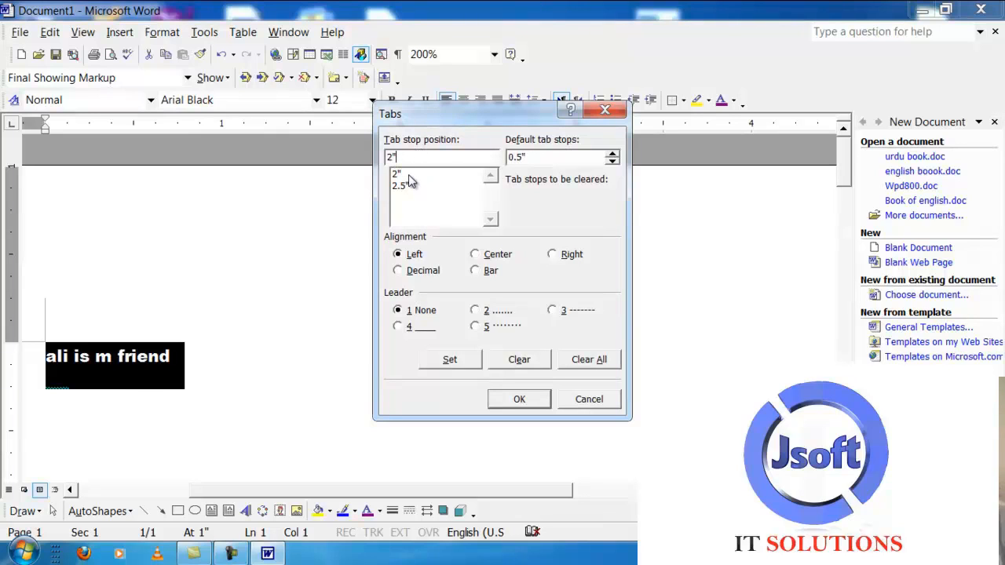
pyautogui.doubleClick(395, 159)
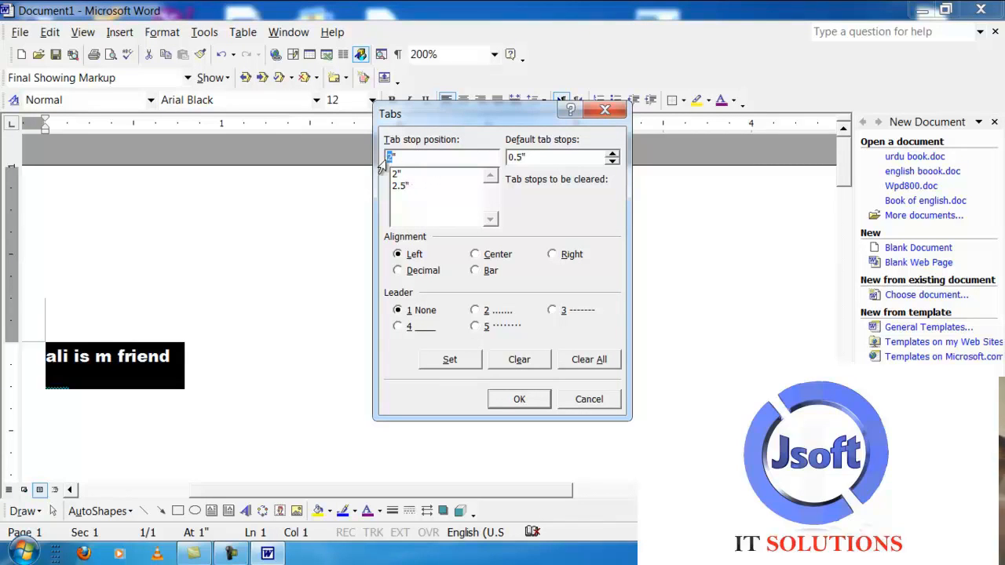
pyautogui.write('5')
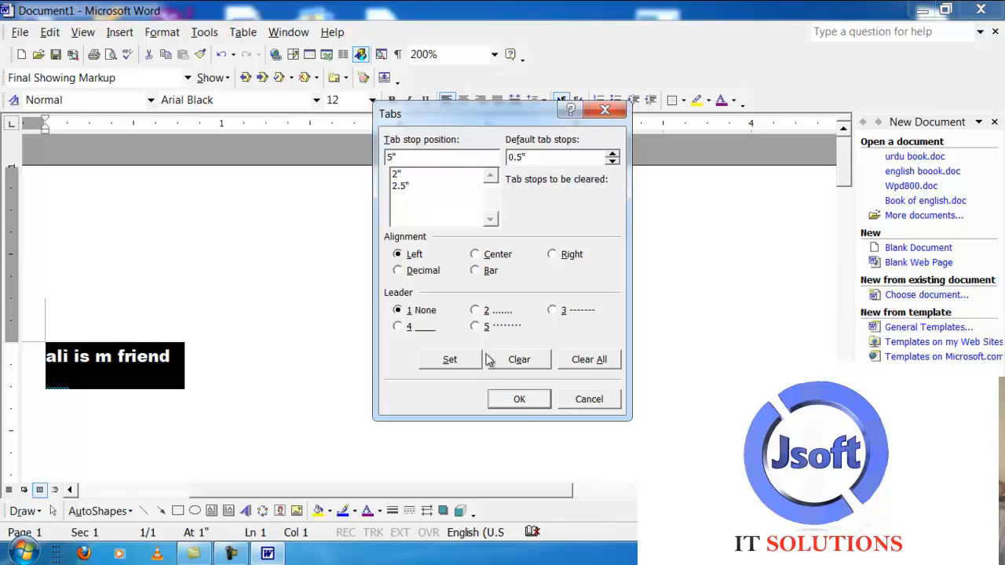
pyautogui.click(507, 400)
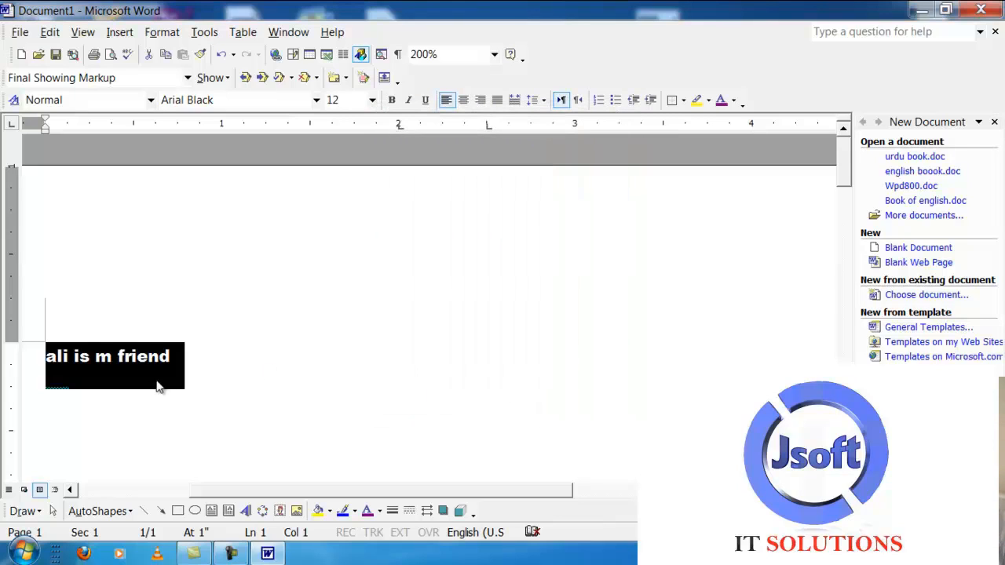
# Test the tab stops twice by tabbing "friend" to the 2" stop and removing the tab each time.
pyautogui.click(143, 357)
pyautogui.click(118, 360)
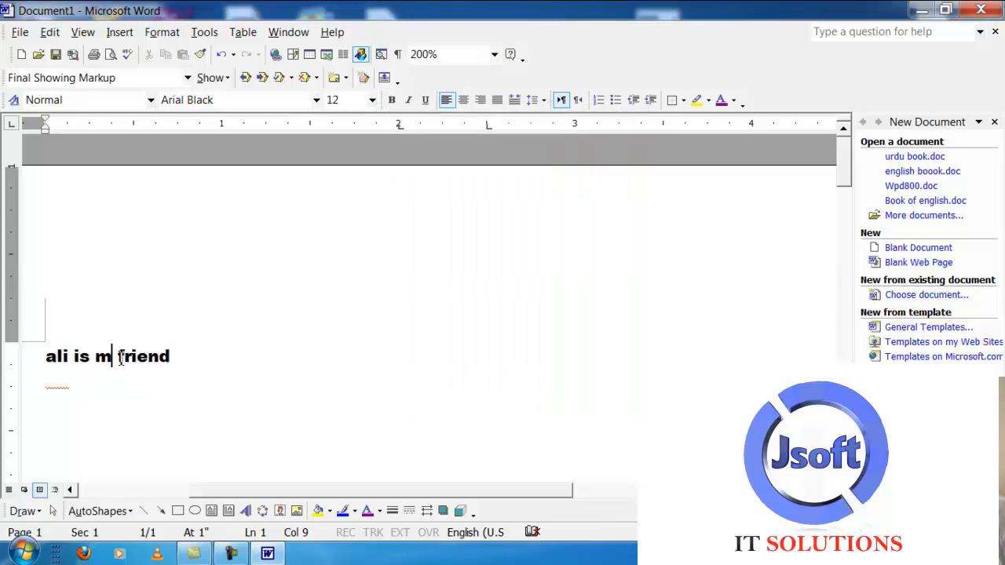
pyautogui.press('Tab')
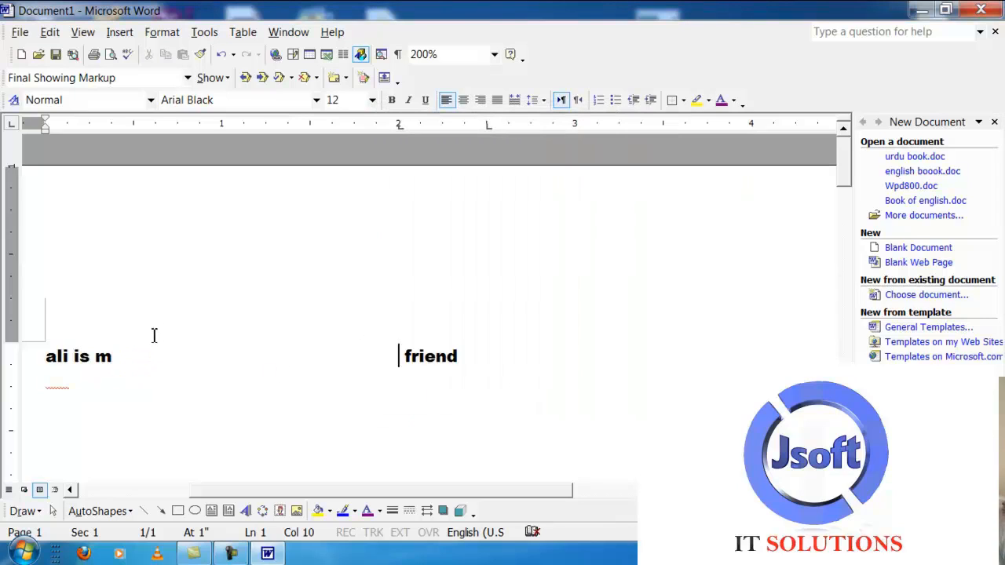
pyautogui.press('BackSpace')
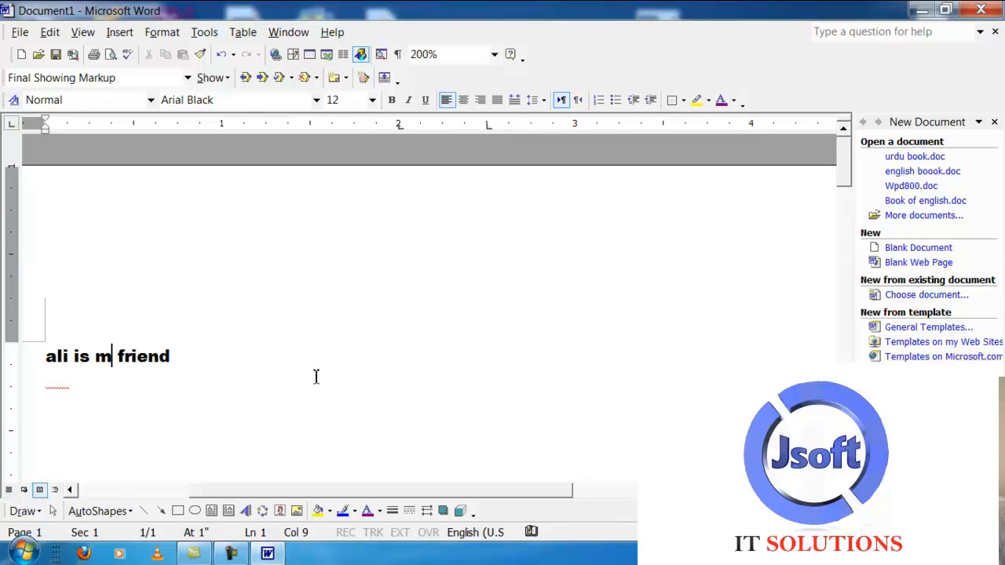
pyautogui.press('Tab')
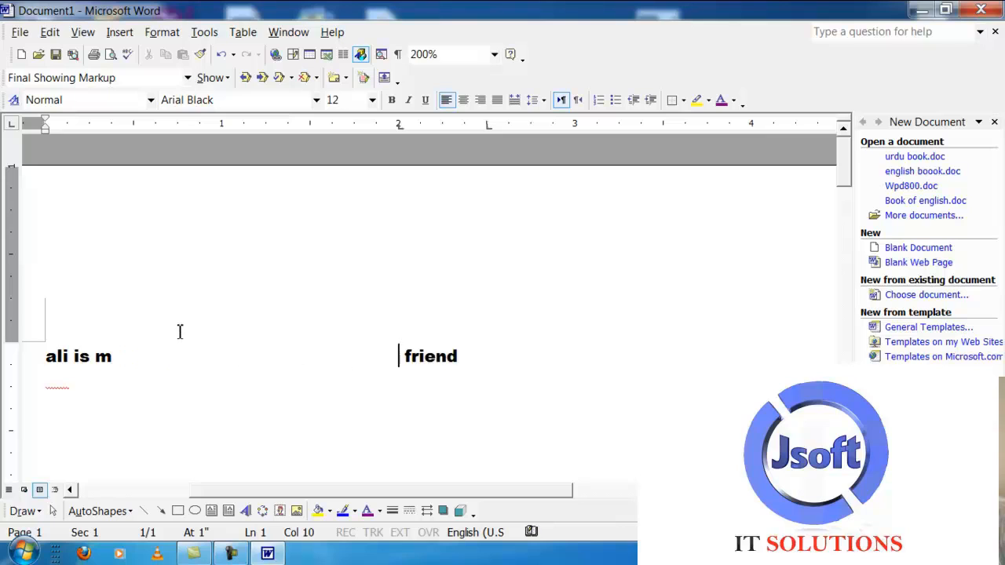
pyautogui.press('BackSpace')
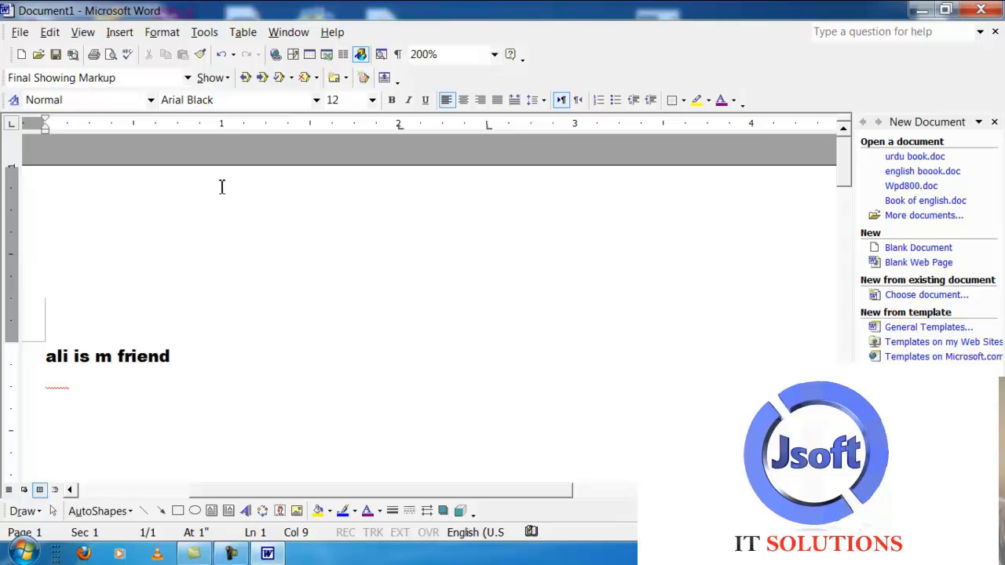
# Try the dotted leader, option 2, for the 2" tab stop.
pyautogui.click(162, 31)
pyautogui.click(192, 150)
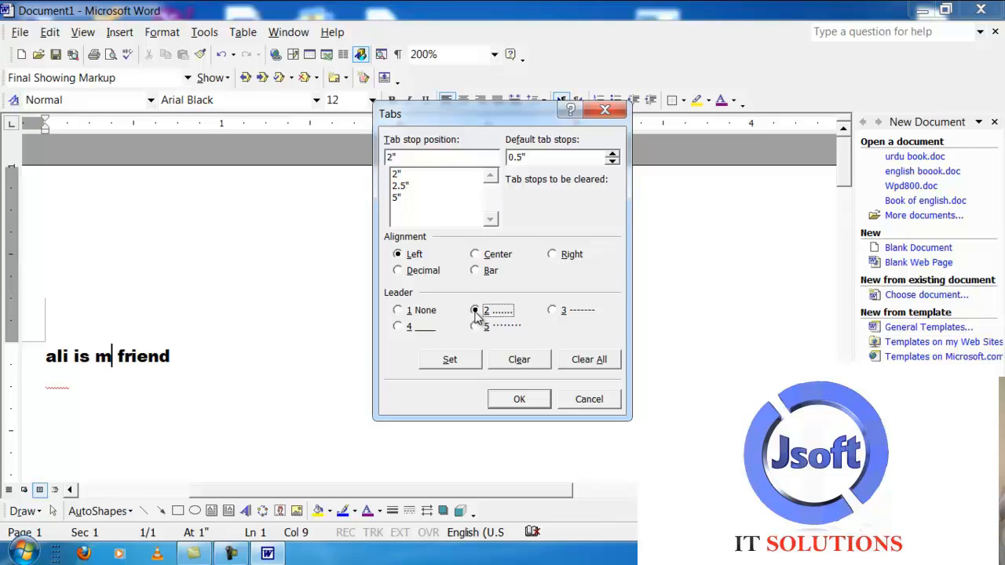
pyautogui.click(519, 399)
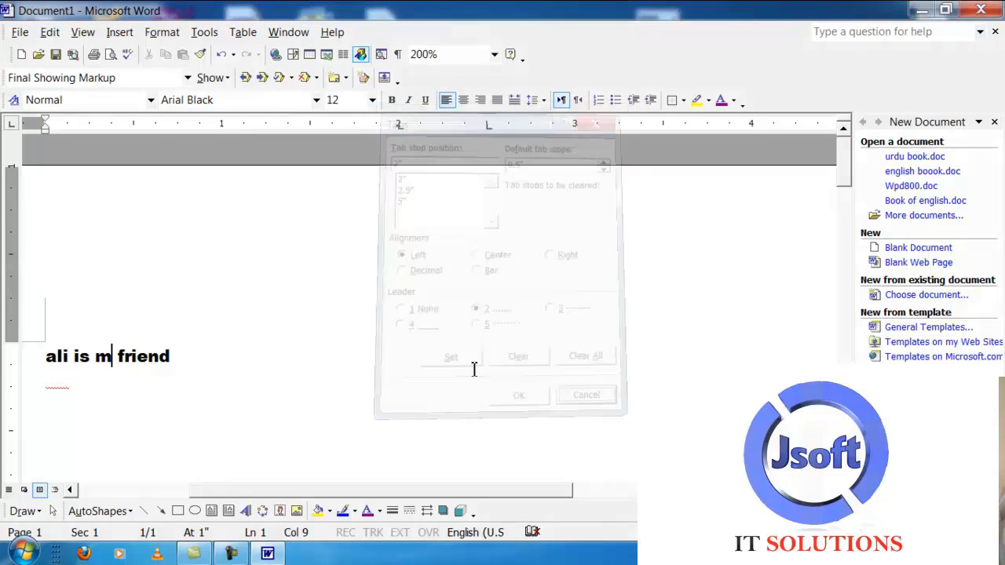
# Delete the sample sentence, and try the word "name" after a tab on the empty line, erasing it again.
pyautogui.moveTo(186, 345); pyautogui.dragTo(54, 338)
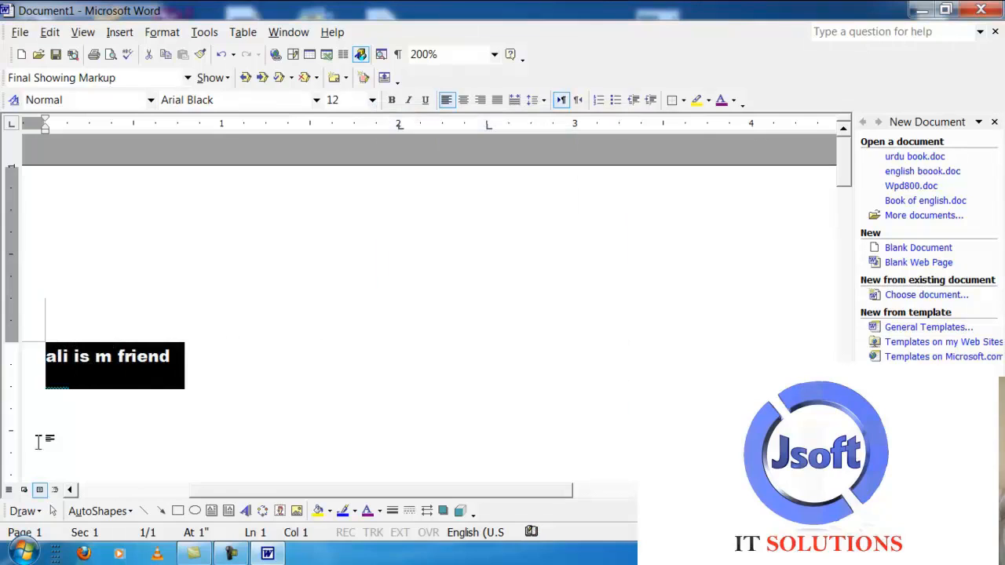
pyautogui.press('Delete')
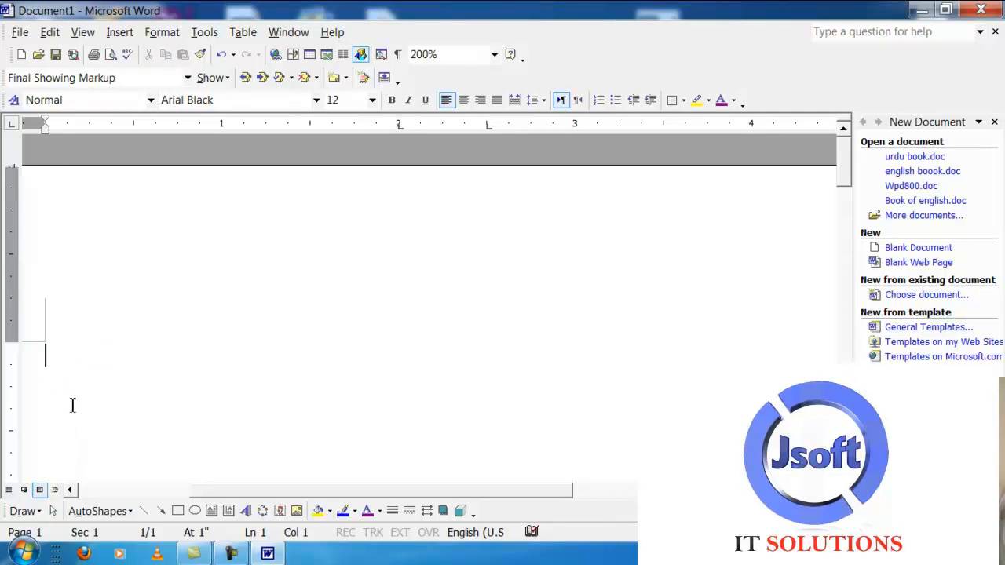
pyautogui.press('Tab')
pyautogui.write('name')
pyautogui.press('BackSpace')
pyautogui.press('BackSpace')
pyautogui.press('BackSpace')
pyautogui.press('BackSpace')
pyautogui.press('BackSpace')
# Turn off the Superscript effect in the font settings, keeping the Regular font style.
pyautogui.click(162, 33)
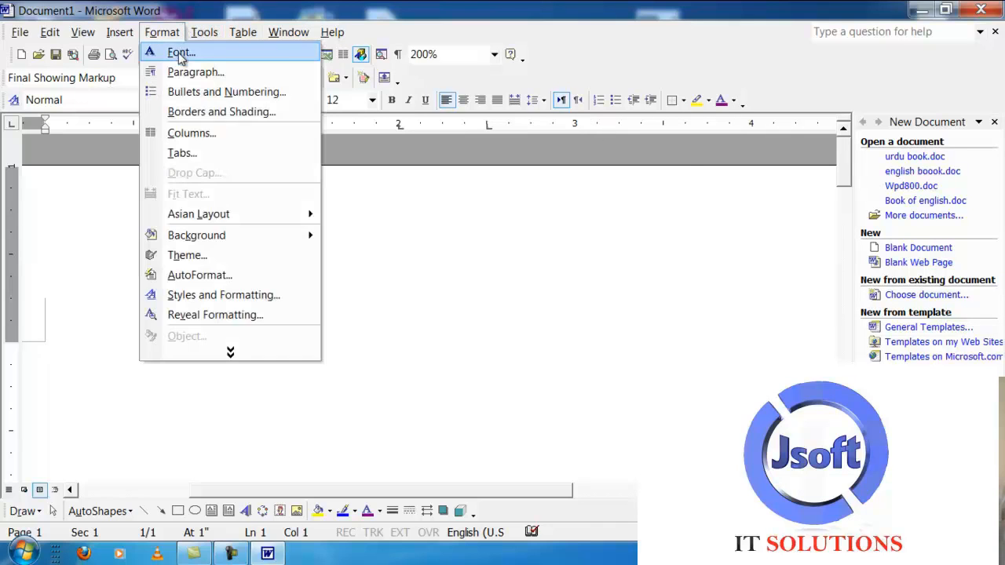
pyautogui.click(180, 53)
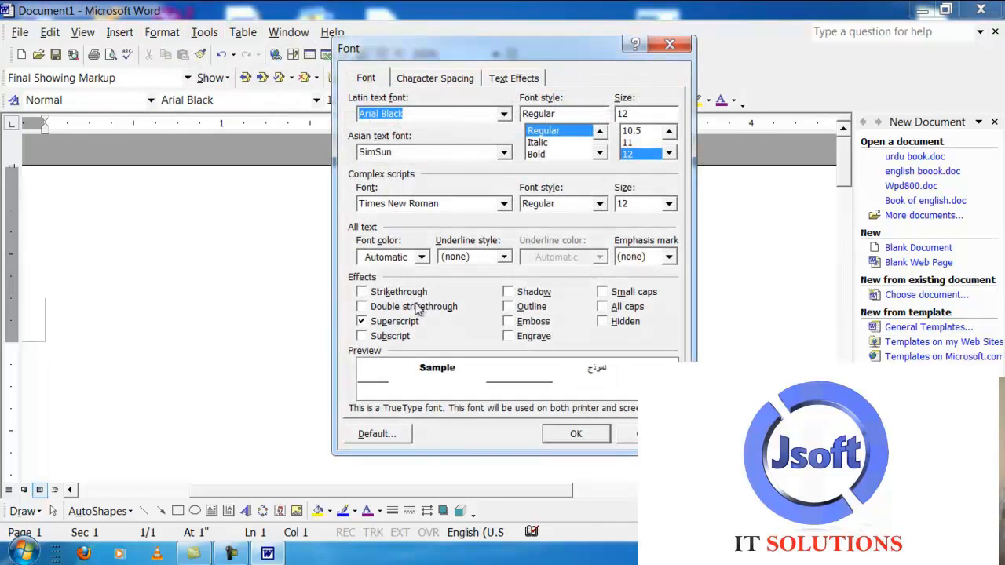
pyautogui.click(404, 327)
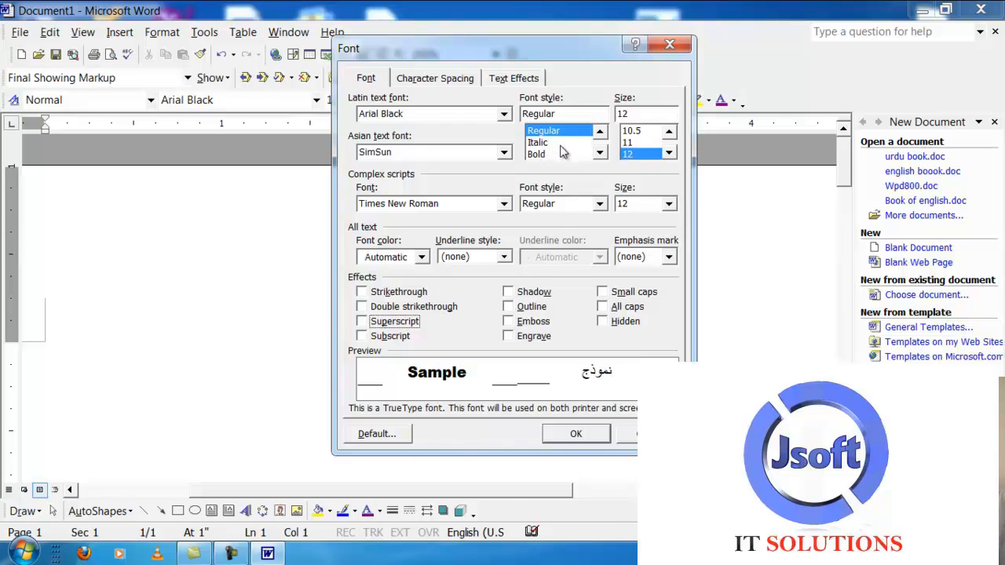
pyautogui.click(600, 153)
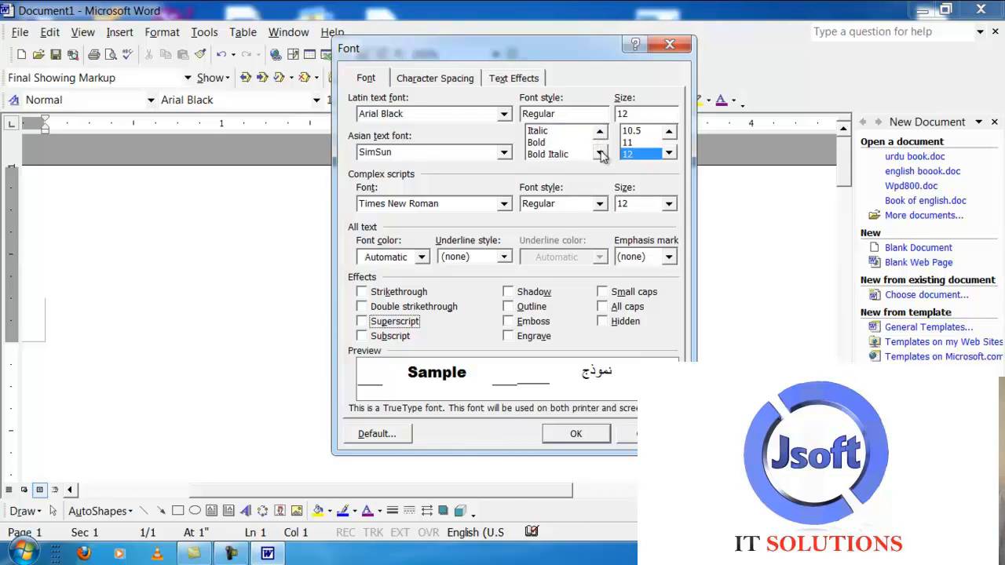
pyautogui.click(600, 131)
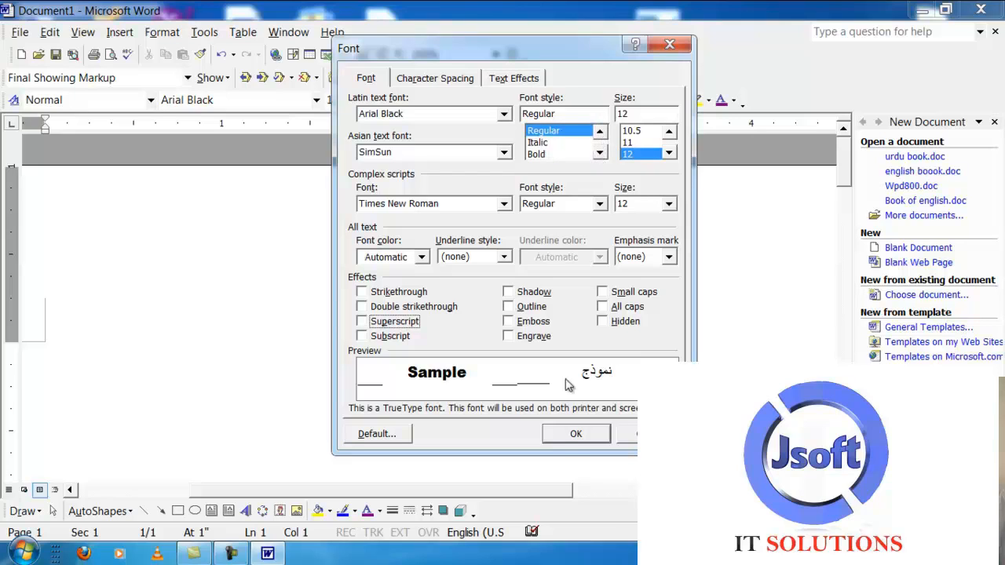
pyautogui.click(573, 440)
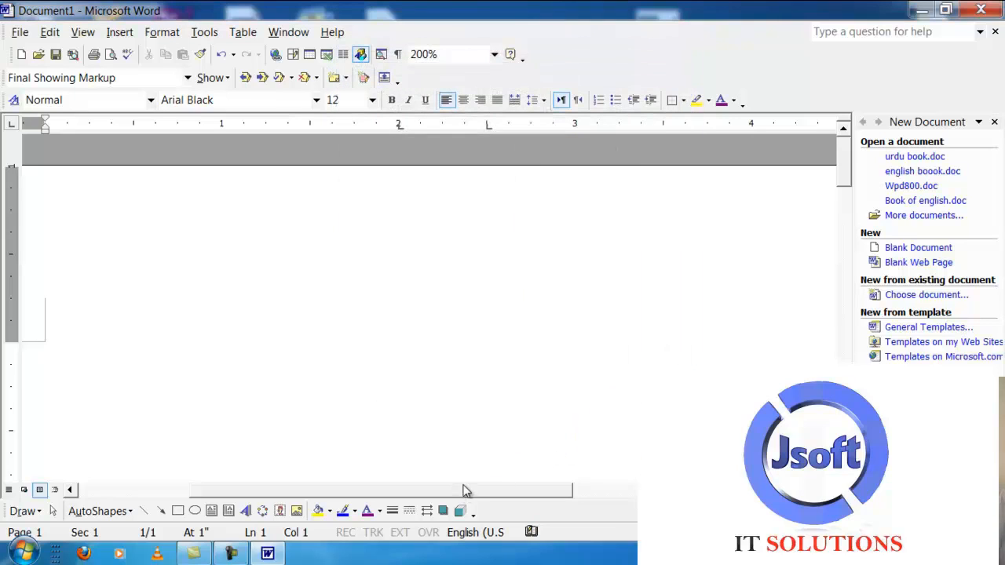
# Try a short sample word in normal-height text, erase it, and turn on bold.
pyautogui.write('ali')
pyautogui.press('BackSpace')
pyautogui.press('BackSpace')
pyautogui.press('BackSpace')
pyautogui.press('BackSpace')
pyautogui.click(399, 103)
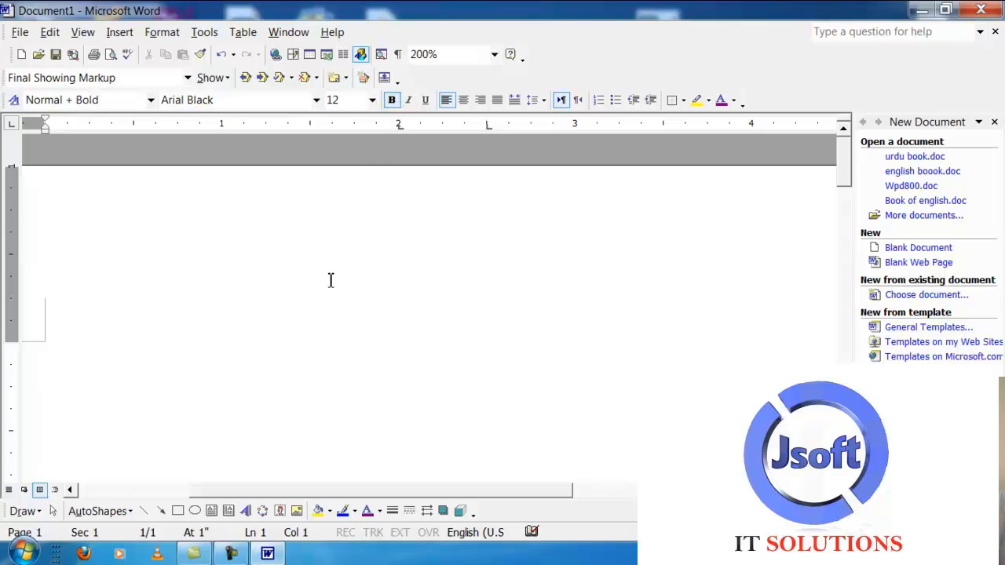
# Try a short run of sample letters in bold text, and erase it again.
pyautogui.write('sdfsdf')
pyautogui.press('BackSpace')
pyautogui.press('BackSpace')
pyautogui.press('BackSpace')
pyautogui.press('BackSpace')
pyautogui.press('BackSpace')
pyautogui.press('BackSpace')
# Switch the font to Arial and try the sample text "abdare", erasing it again.
pyautogui.click(258, 101)
pyautogui.click(315, 100)
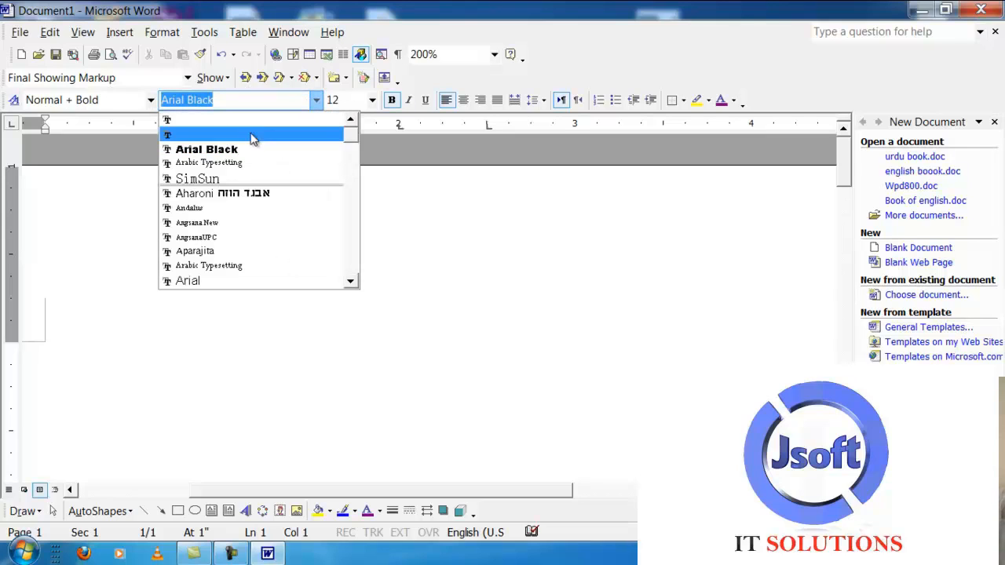
pyautogui.click(240, 281)
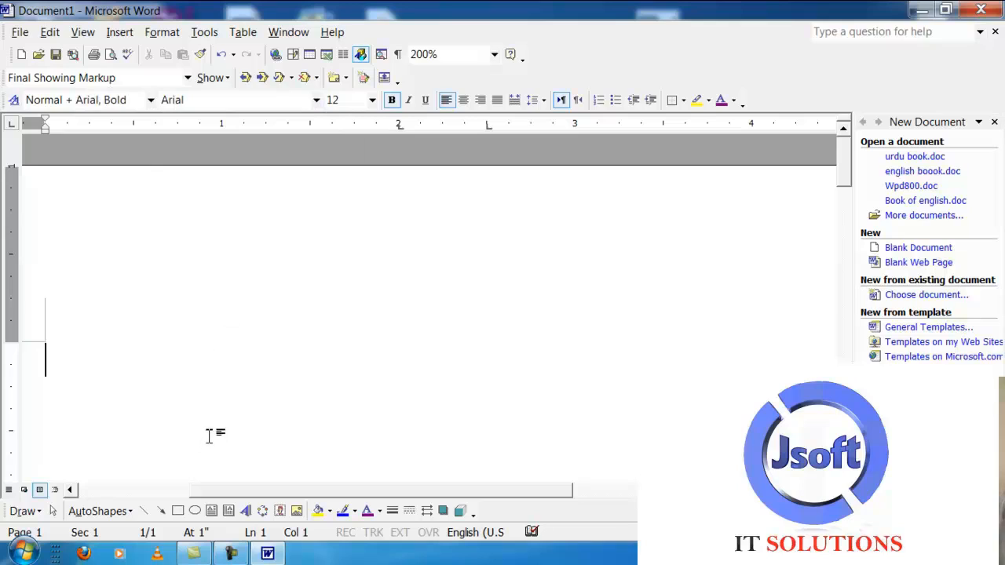
pyautogui.write('abdare')
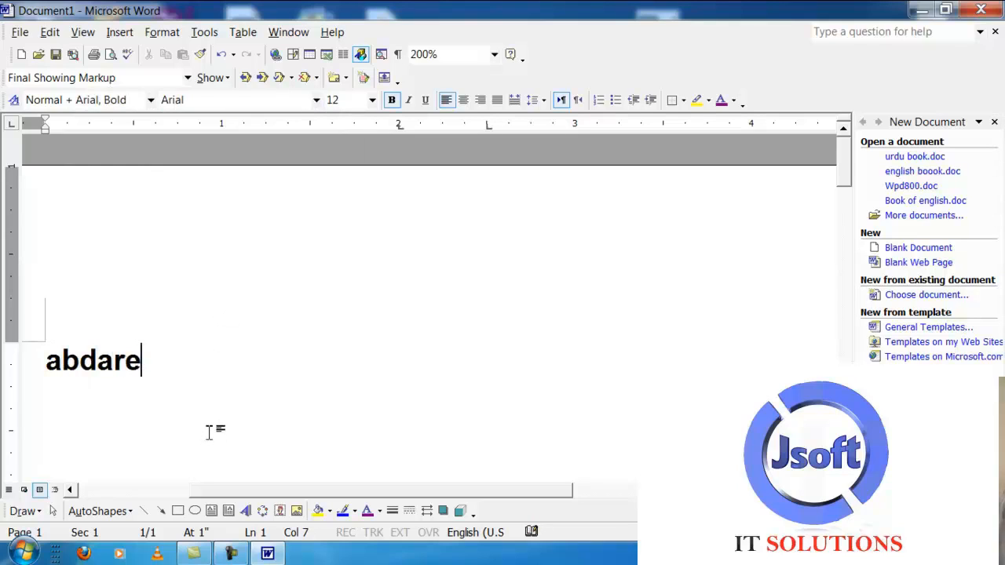
pyautogui.press('BackSpace')
pyautogui.press('BackSpace')
pyautogui.press('BackSpace')
pyautogui.press('BackSpace')
pyautogui.press('BackSpace')
pyautogui.press('BackSpace')
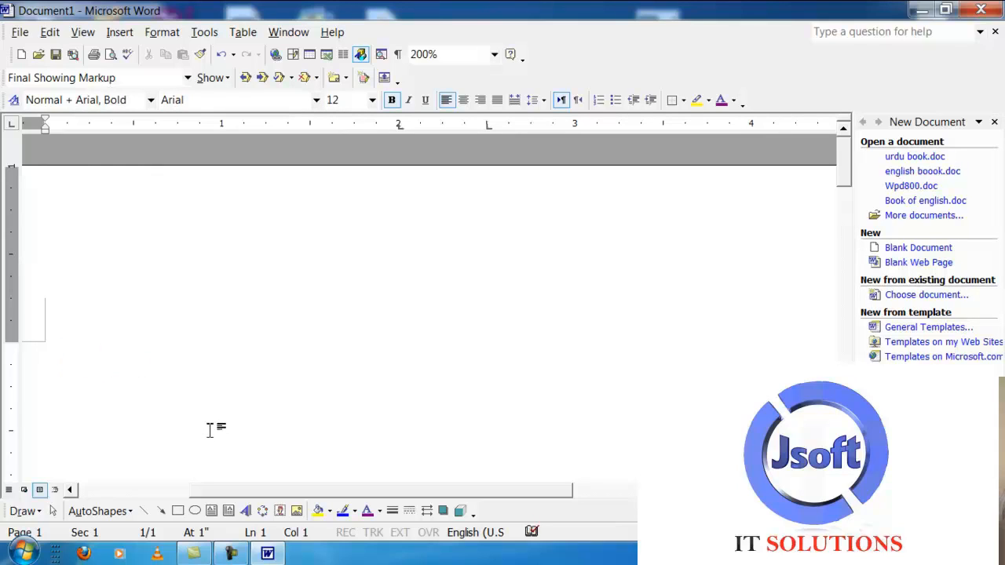
# Switch the font to Arial Narrow, and try two sample letters on the line, erasing them again.
pyautogui.click(317, 99)
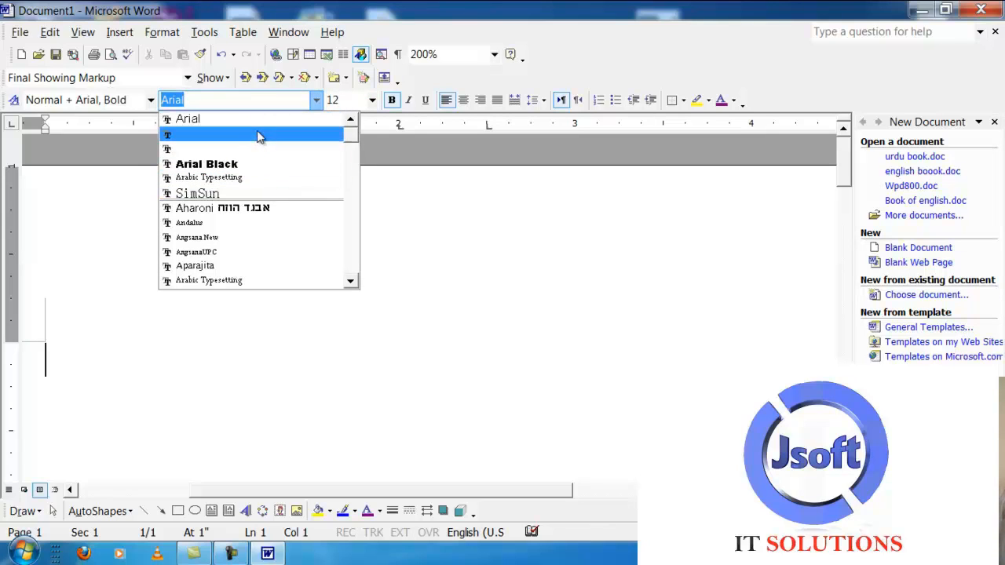
pyautogui.scroll(-2, 265, 147)
pyautogui.scroll(-3, 265, 151)
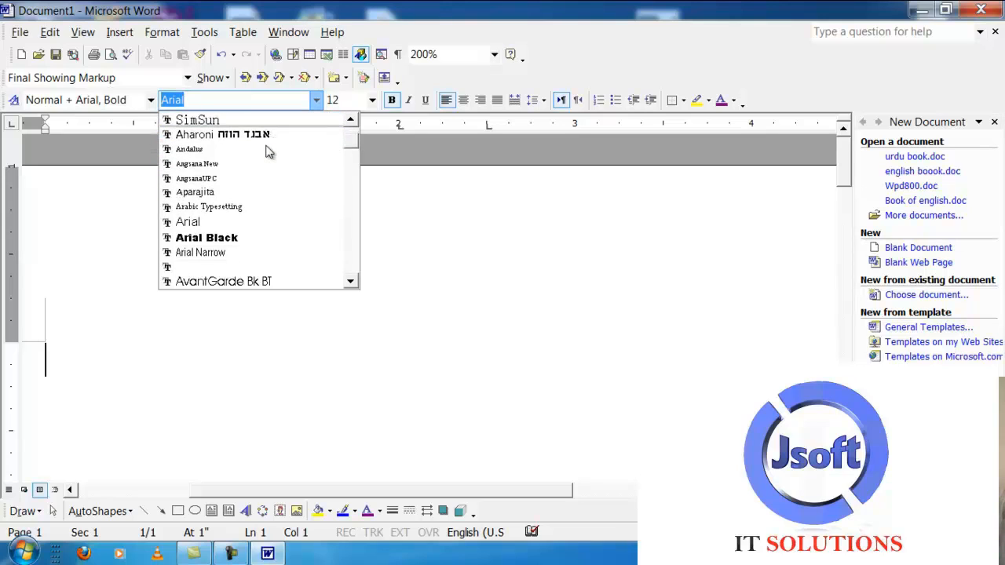
pyautogui.click(227, 237)
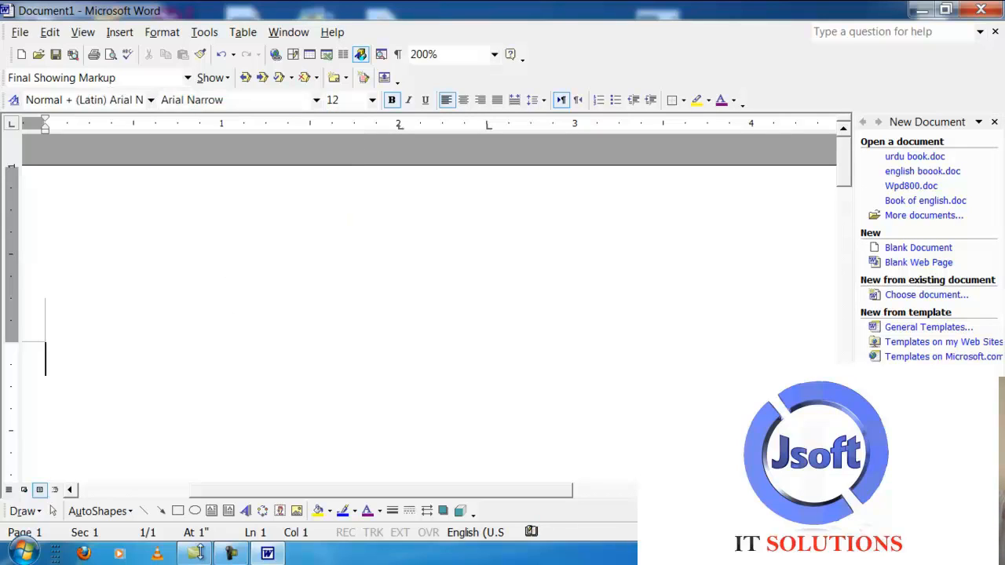
pyautogui.write('ba')
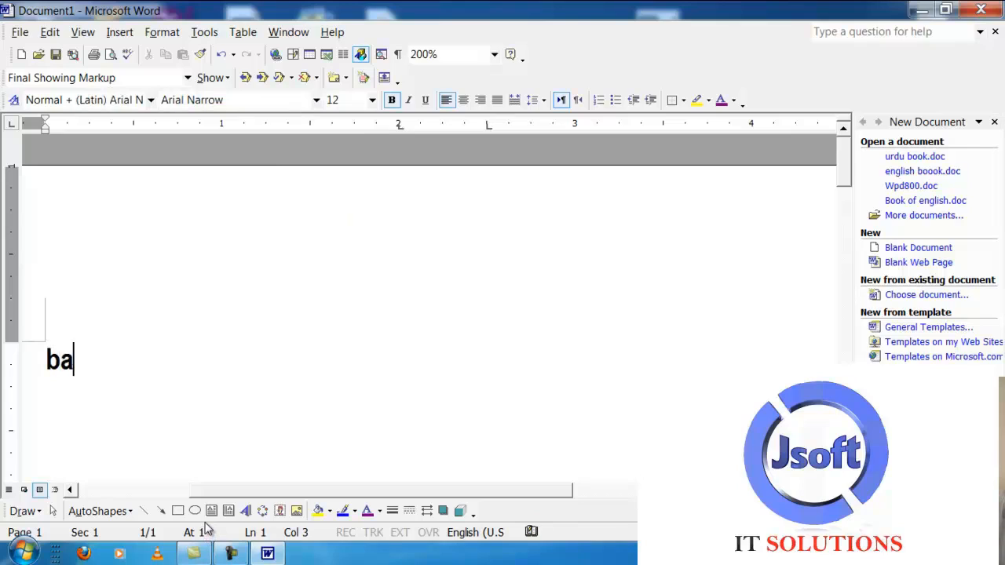
pyautogui.press('BackSpace')
pyautogui.press('BackSpace')
# Enter a form line reading "Name" and "father name", each followed by a row of manually entered dots.
pyautogui.write('Name ')
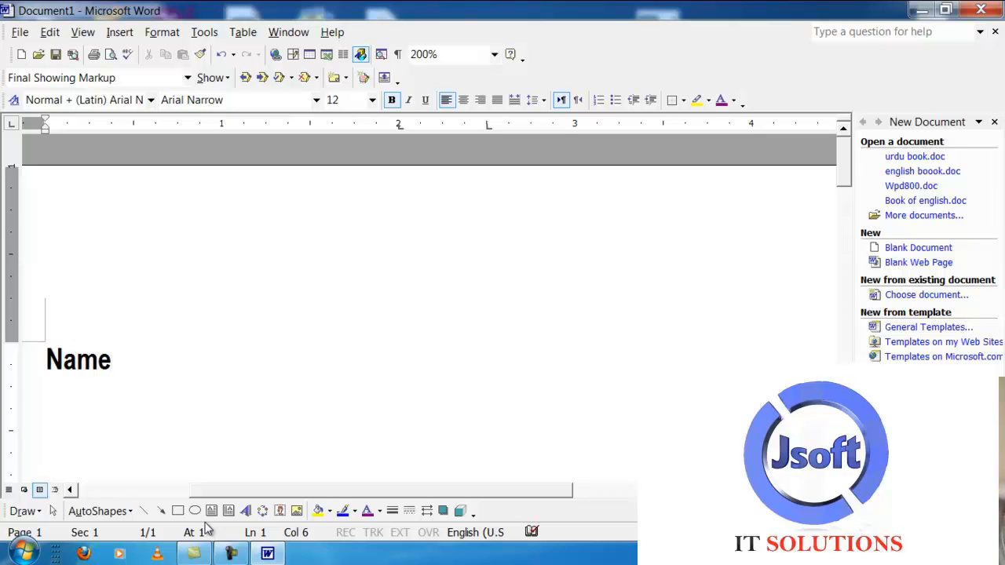
pyautogui.write(':')
pyautogui.press('BackSpace')
pyautogui.write('.......................')
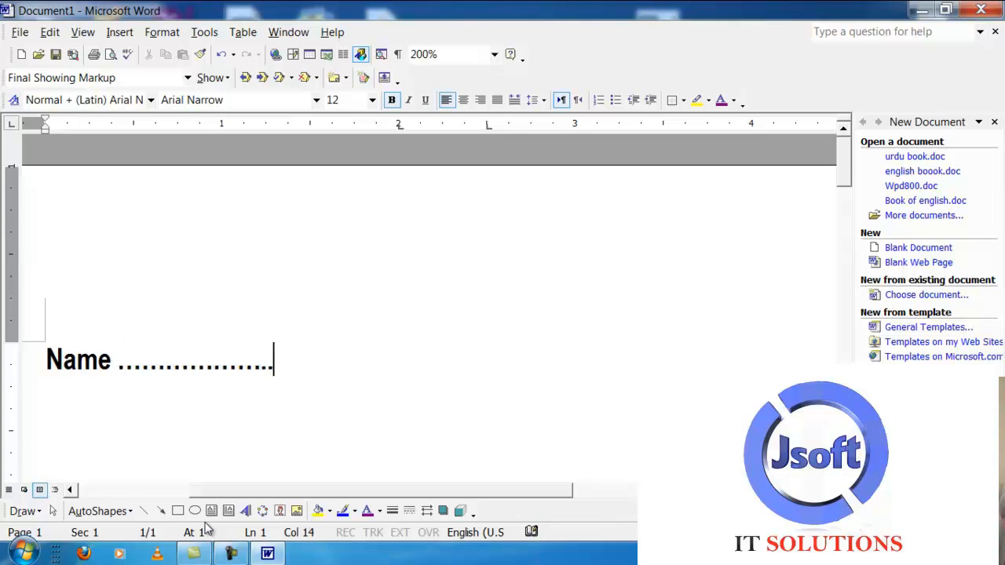
pyautogui.write('............')
pyautogui.write('f')
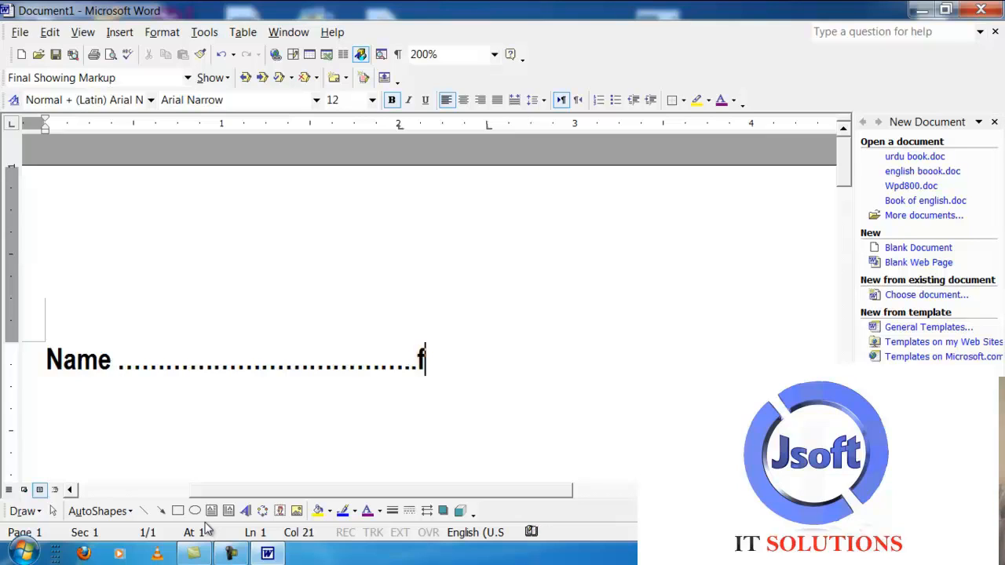
pyautogui.write('ather name ')
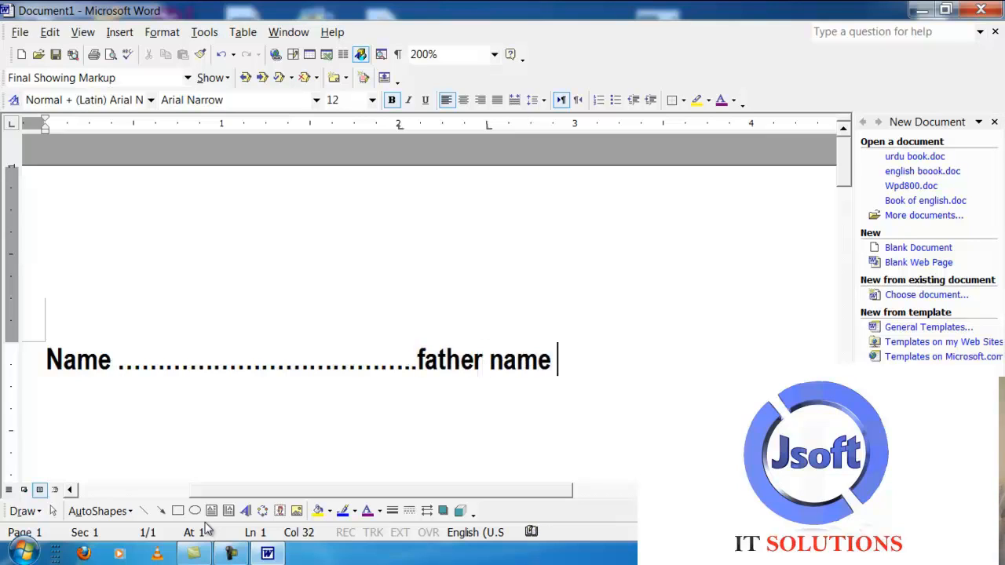
pyautogui.write('.,,,')
pyautogui.press('BackSpace')
pyautogui.press('BackSpace')
pyautogui.write('..........')
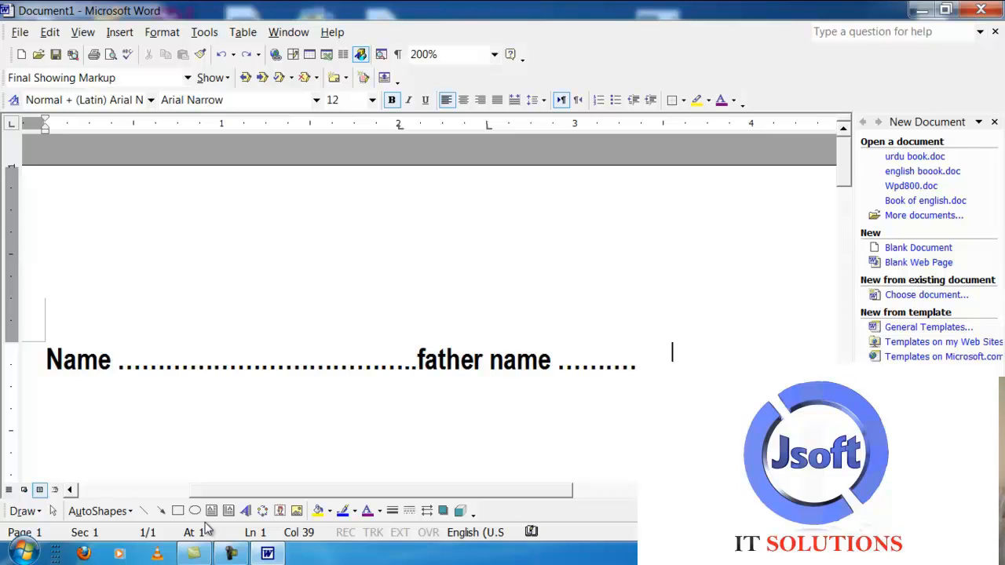
# Erase the line's dots and "father name" back to the word "Name".
pyautogui.press('BackSpace')
pyautogui.press('BackSpace')
pyautogui.press('BackSpace')
pyautogui.press('BackSpace')
pyautogui.press('BackSpace')
pyautogui.press('BackSpace')
pyautogui.press('BackSpace')
pyautogui.press('BackSpace')
pyautogui.press('BackSpace')
pyautogui.press('BackSpace')
pyautogui.press('BackSpace')
pyautogui.press('BackSpace')
pyautogui.press('BackSpace')
pyautogui.press('BackSpace')
pyautogui.press('BackSpace')
pyautogui.press('BackSpace')
pyautogui.press('BackSpace')
pyautogui.press('BackSpace')
pyautogui.press('BackSpace')
pyautogui.press('BackSpace')
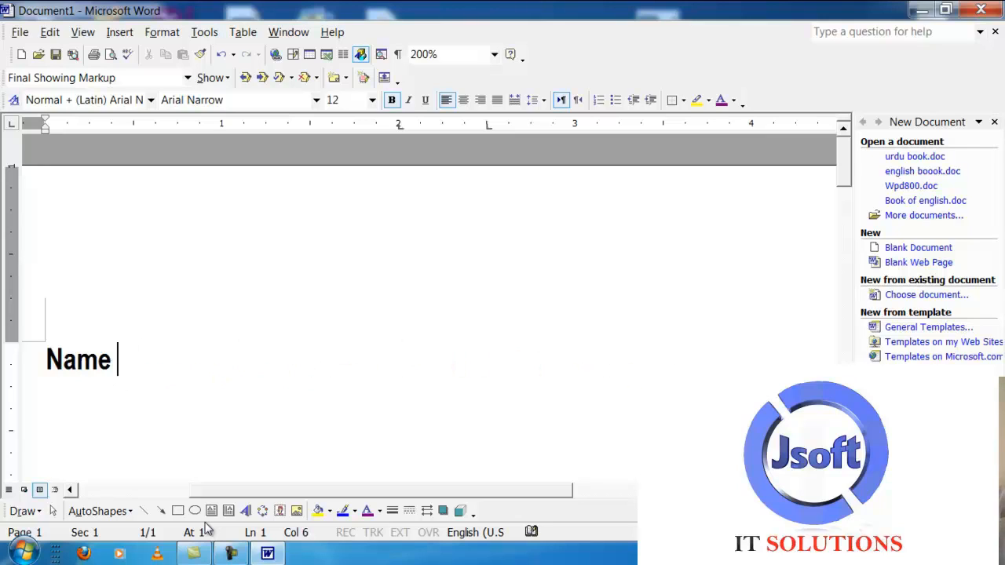
# Try a plain tab jump to the 2" stop after "Name", removing it again.
pyautogui.press('Tab')
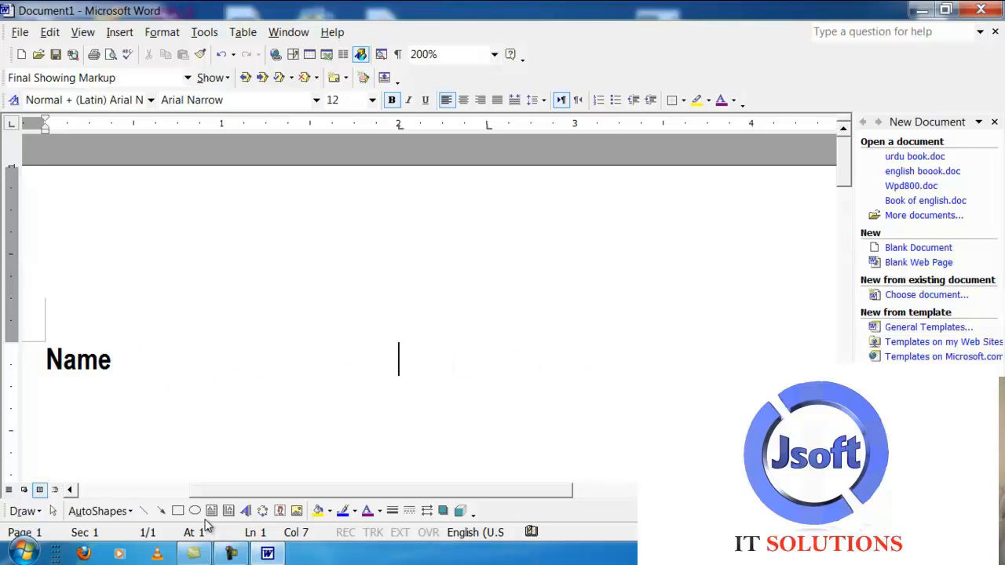
pyautogui.press('BackSpace')
pyautogui.press('BackSpace')
pyautogui.press('Tab')
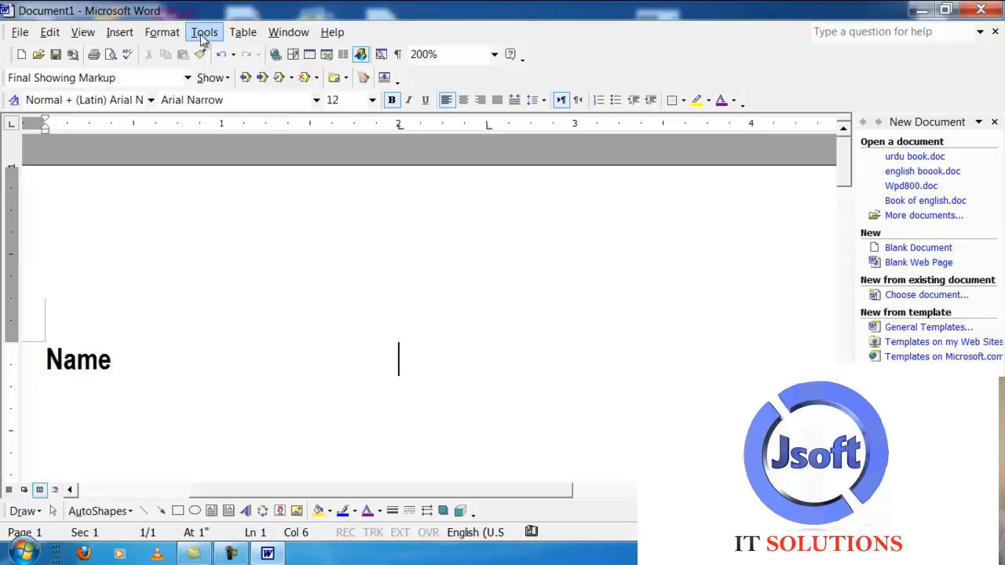
pyautogui.press('BackSpace')
# Set the dotted leader, option 2, for the 2" tab stop, keeping its left alignment.
pyautogui.click(162, 32)
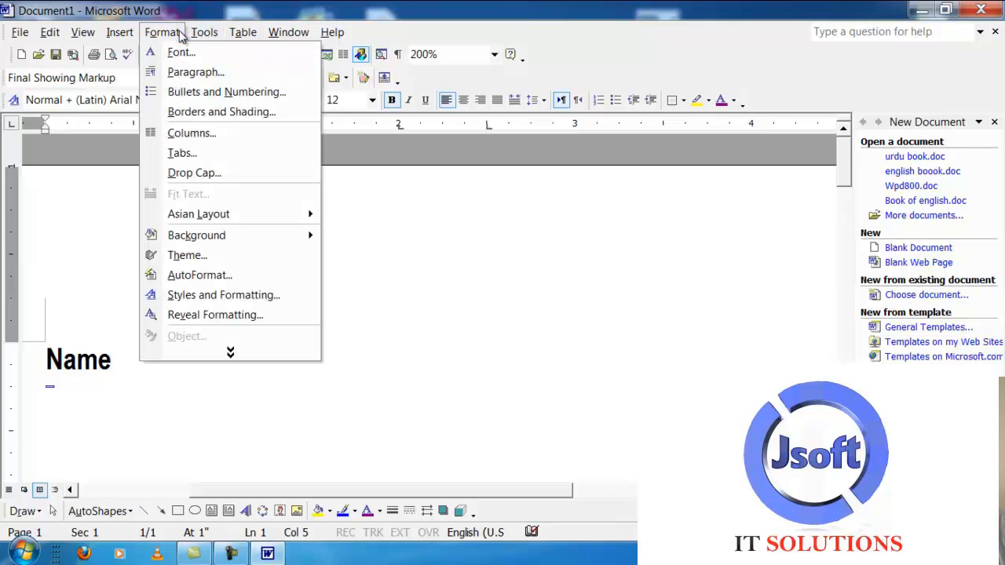
pyautogui.click(197, 154)
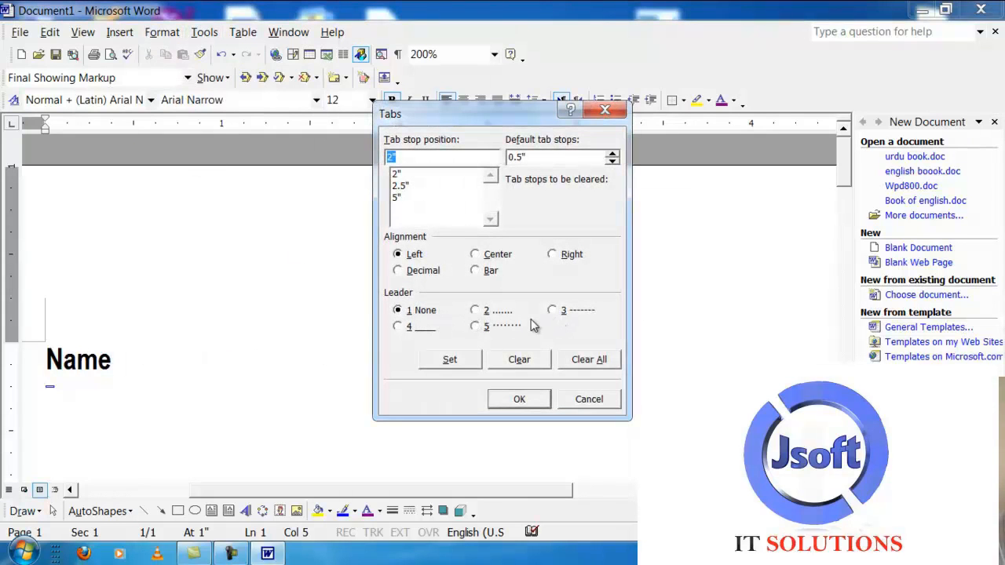
pyautogui.click(476, 312)
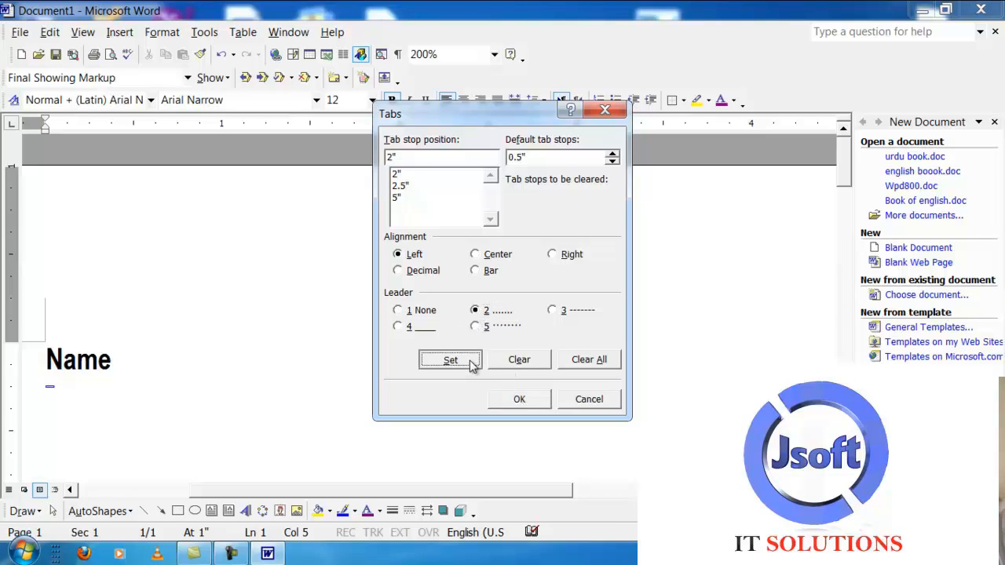
pyautogui.click(503, 397)
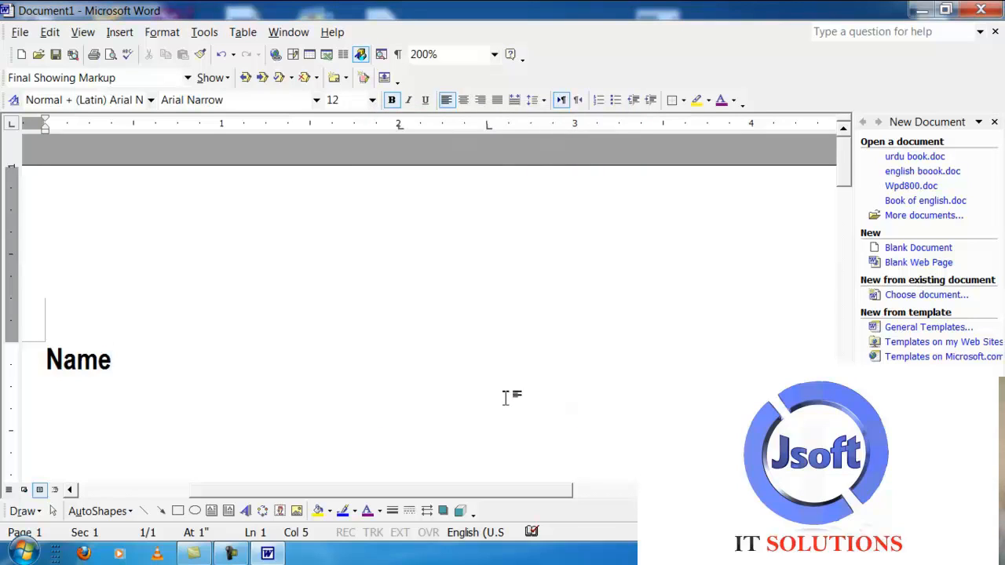
# Insert a dotted tab after "Name", enter "father name" at the 2" stop, and tab on to the 5" stop.
pyautogui.press('Tab')
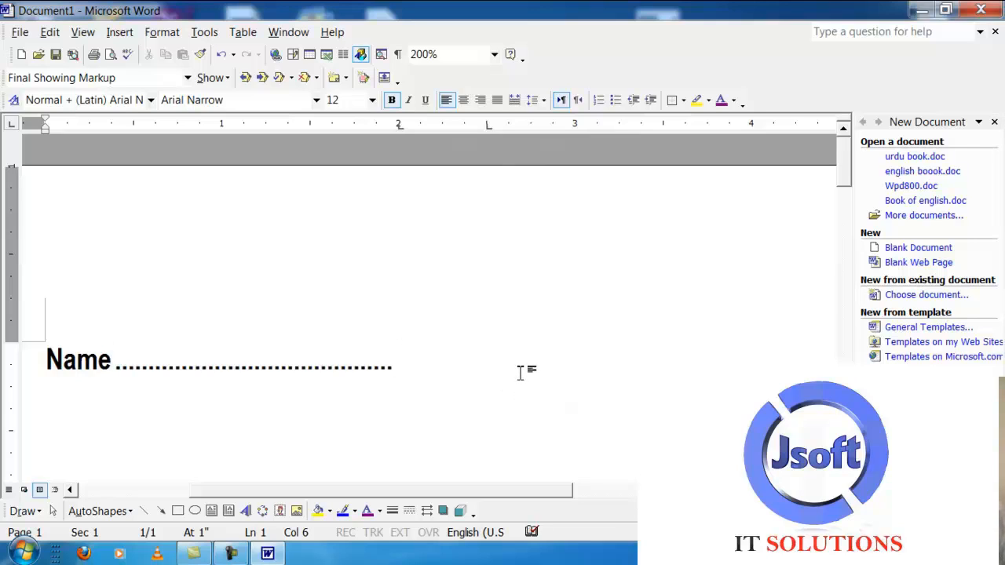
pyautogui.write('ft')
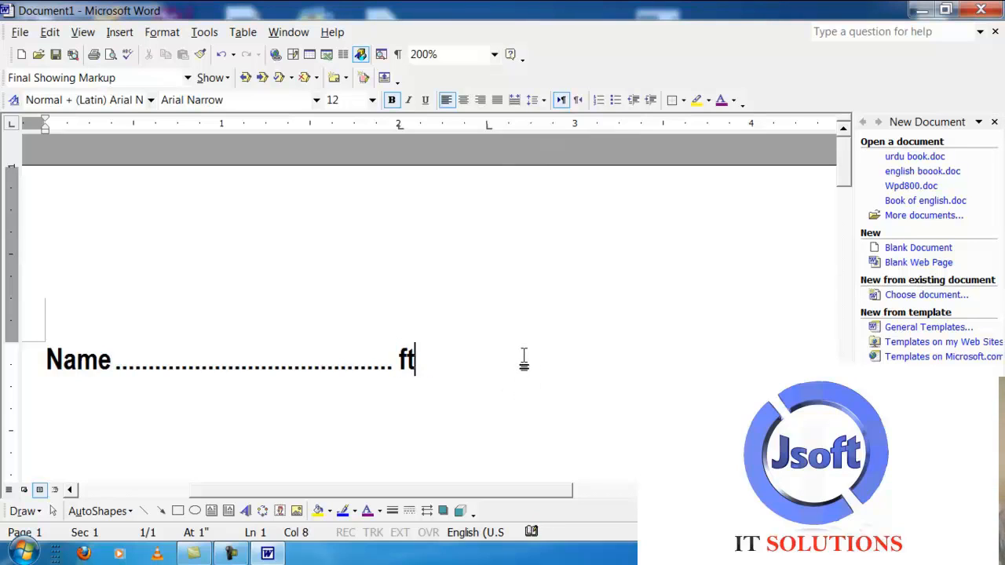
pyautogui.press('BackSpace')
pyautogui.write('ather name')
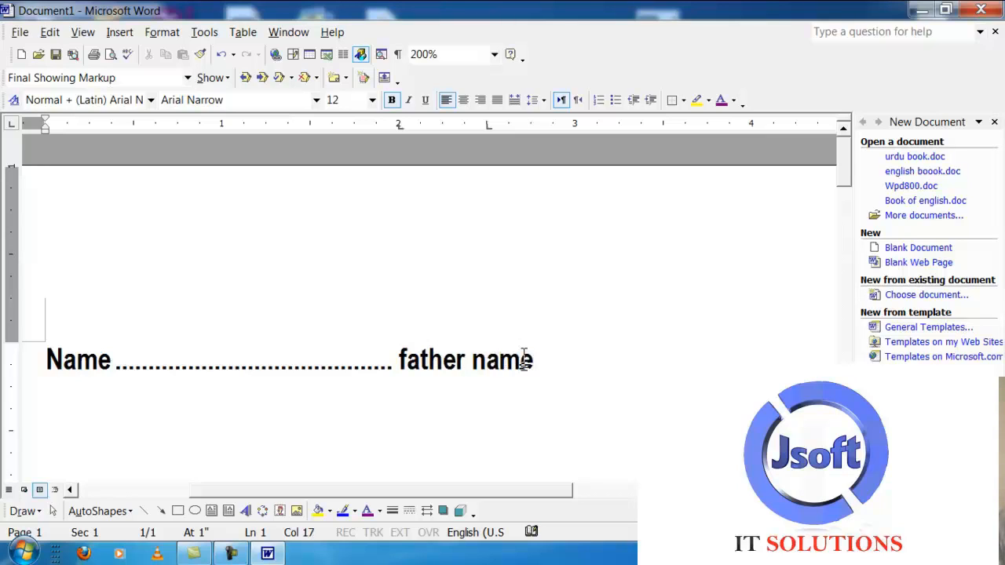
pyautogui.press('Tab')
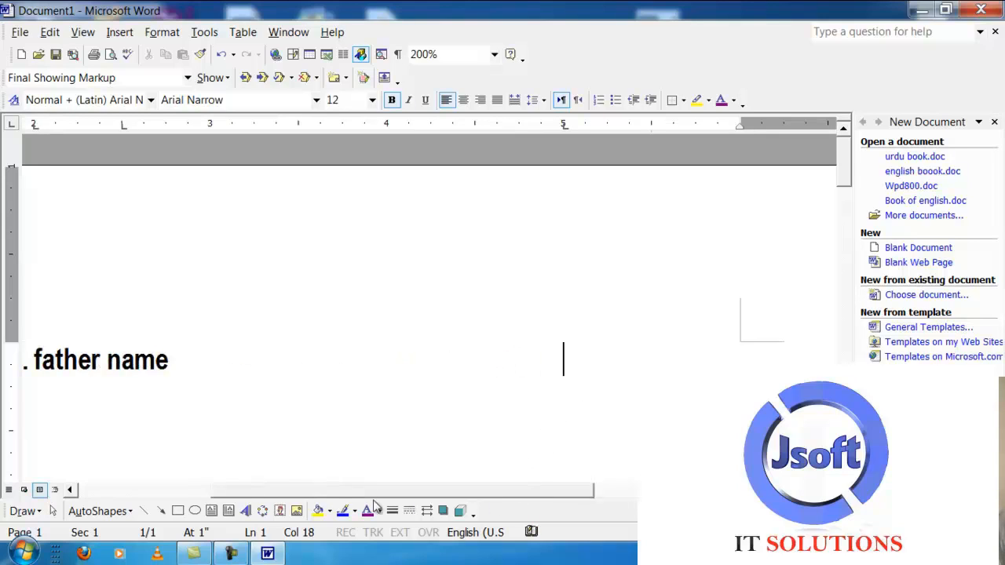
# Undo the last typing after the dotted leader, and delete the whole "Name" line.
pyautogui.moveTo(147, 474); pyautogui.dragTo(119, 471)
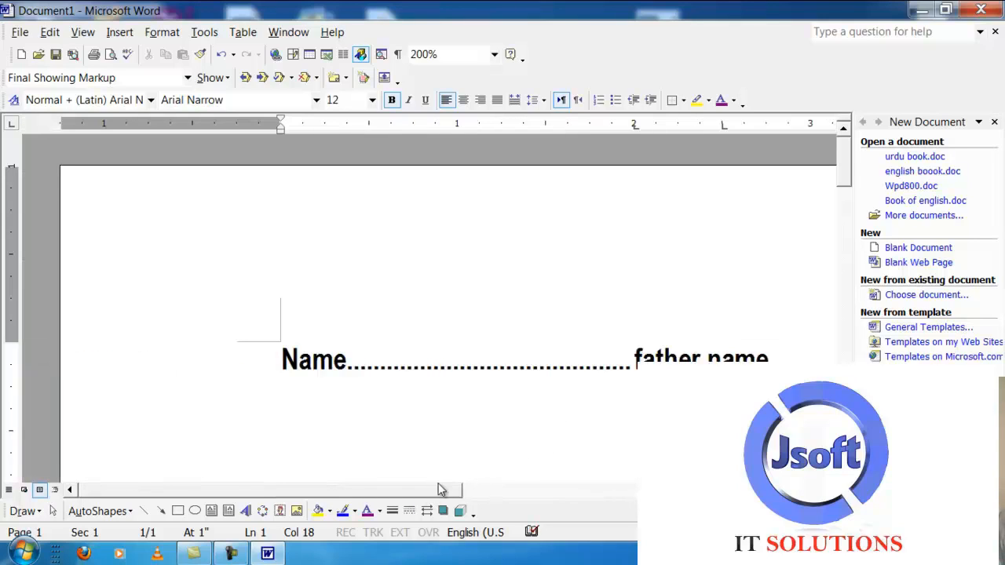
pyautogui.hotkey('ctrl', 'z')
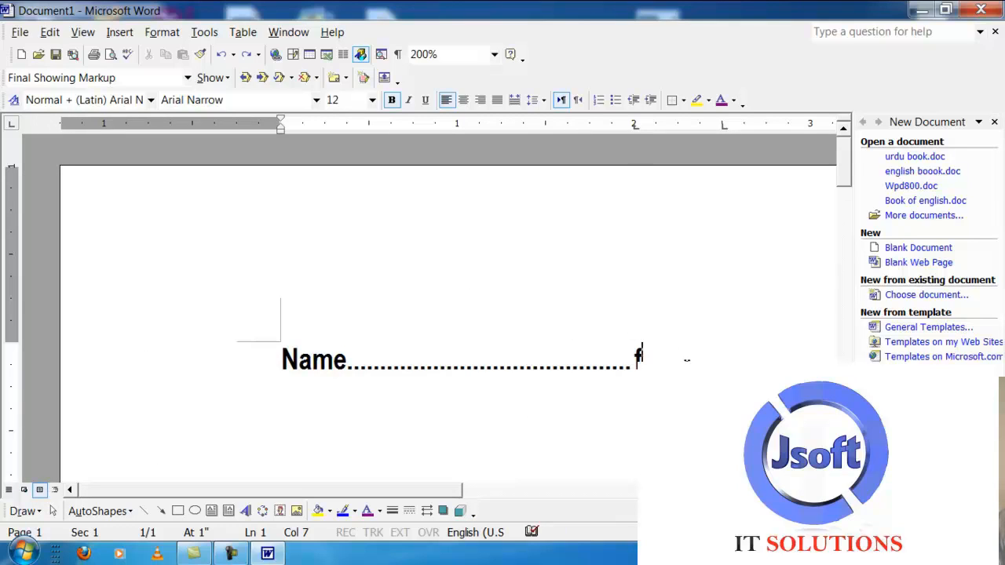
pyautogui.click(253, 340)
pyautogui.press('Delete')
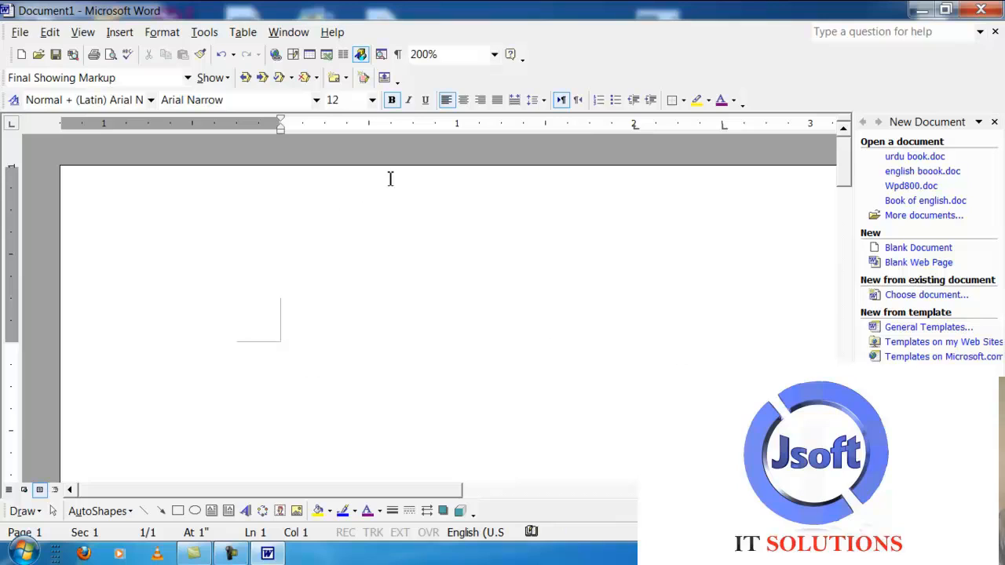
# Set the font size to 10, and try Clear Formatting on the empty line, undoing the clearing.
pyautogui.click(372, 100)
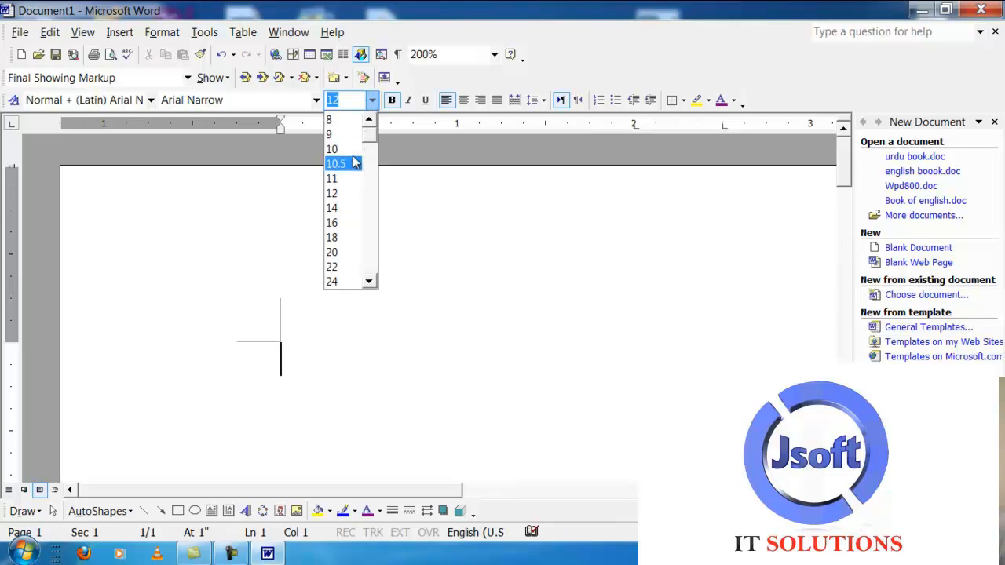
pyautogui.click(350, 149)
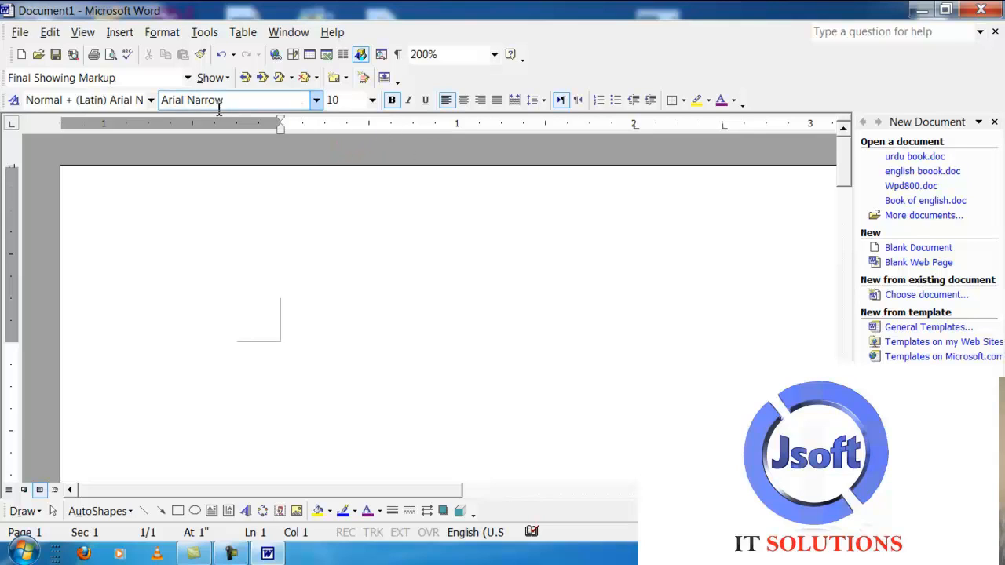
pyautogui.click(150, 100)
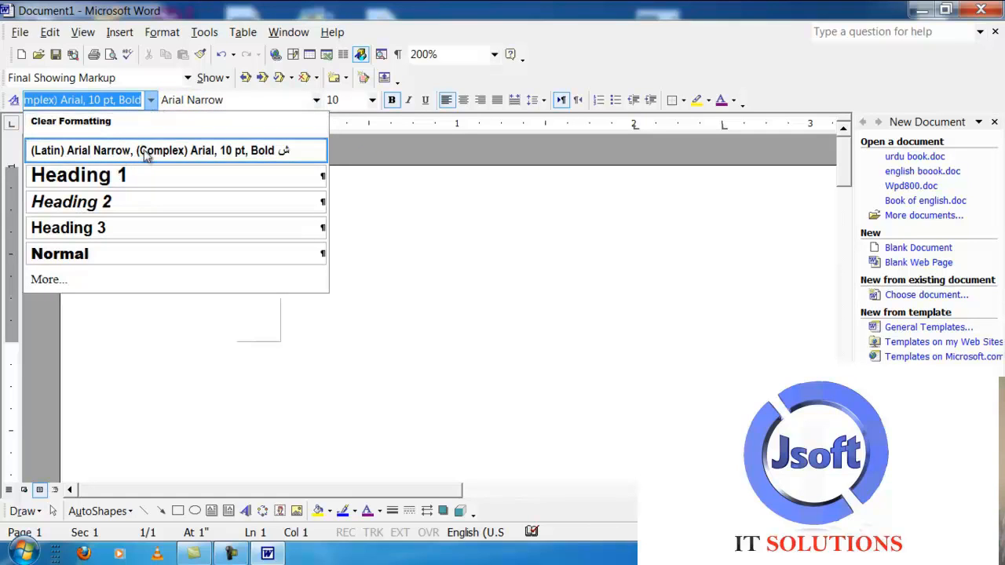
pyautogui.click(135, 125)
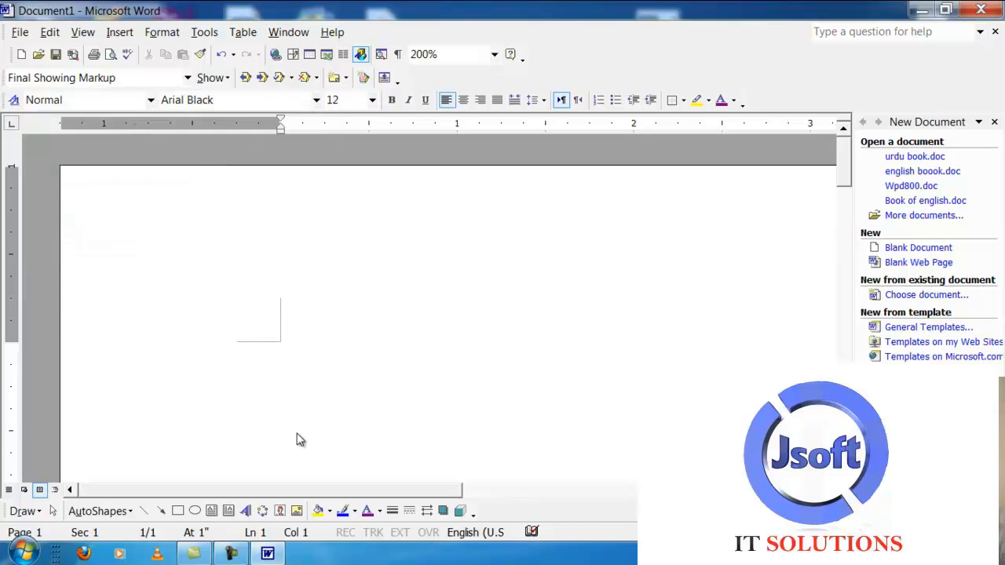
pyautogui.hotkey('ctrl', 'z')
# Clear all formatting from the empty line, and enter "name" on it.
pyautogui.click(151, 101)
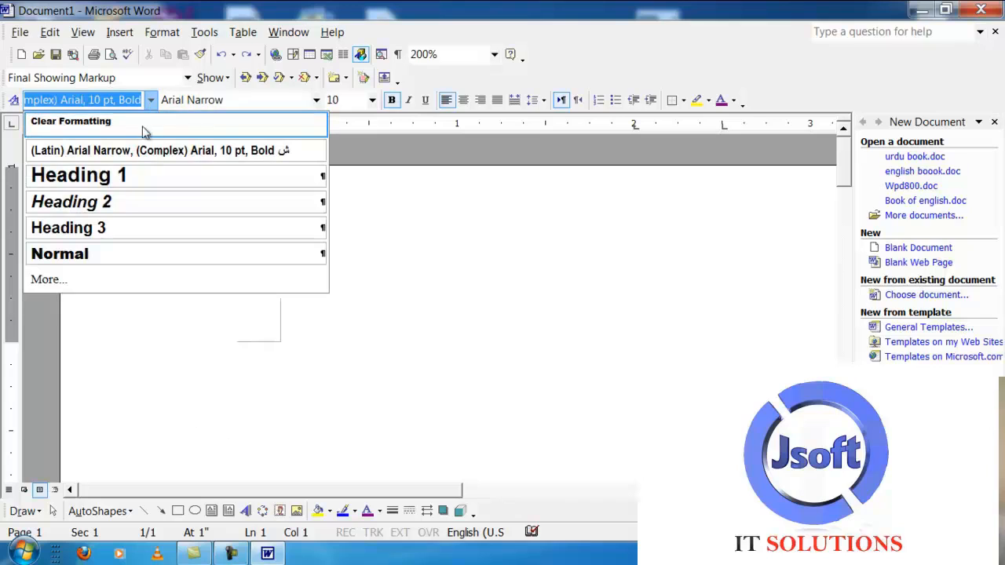
pyautogui.click(142, 129)
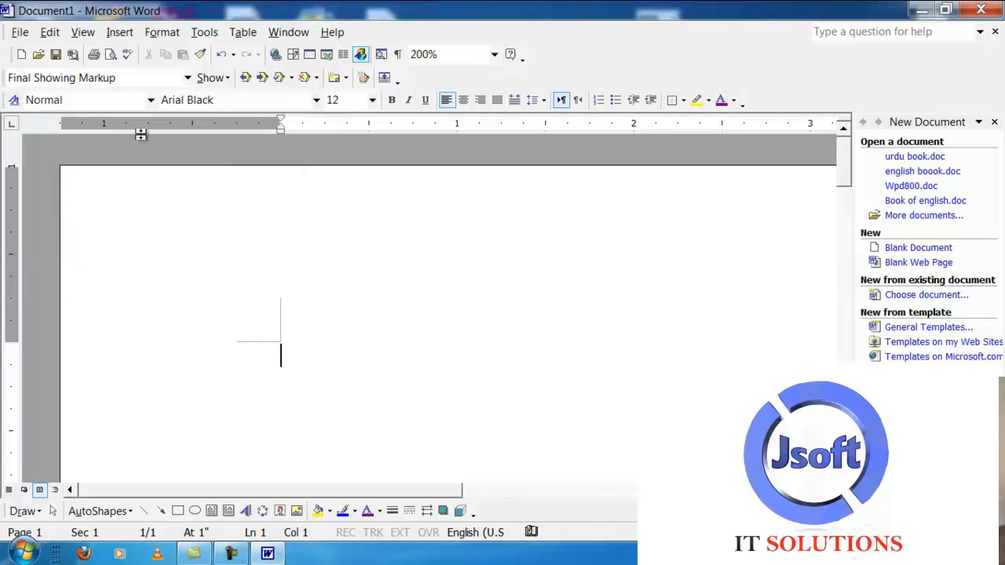
pyautogui.scroll(-2, 144, 420)
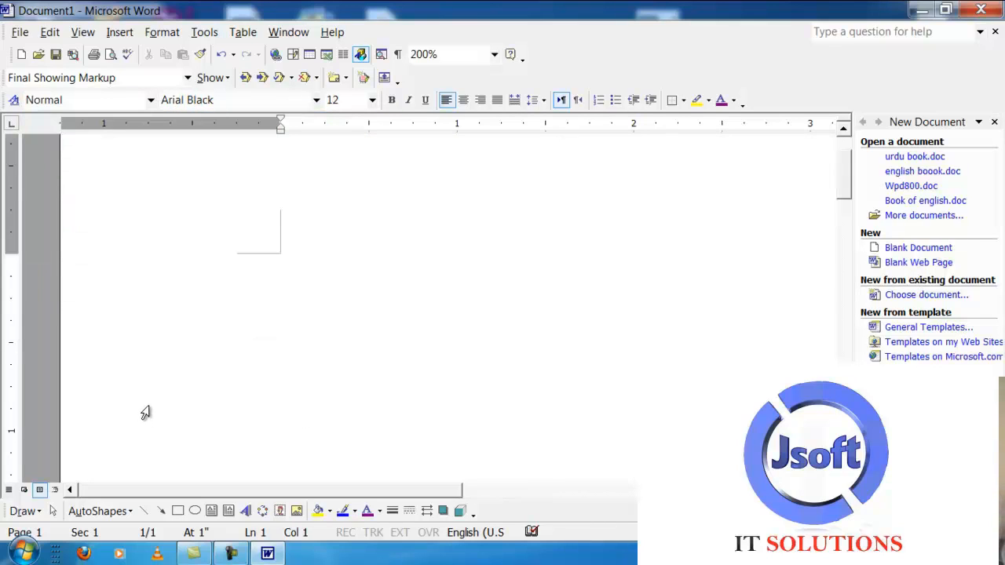
pyautogui.write('name')
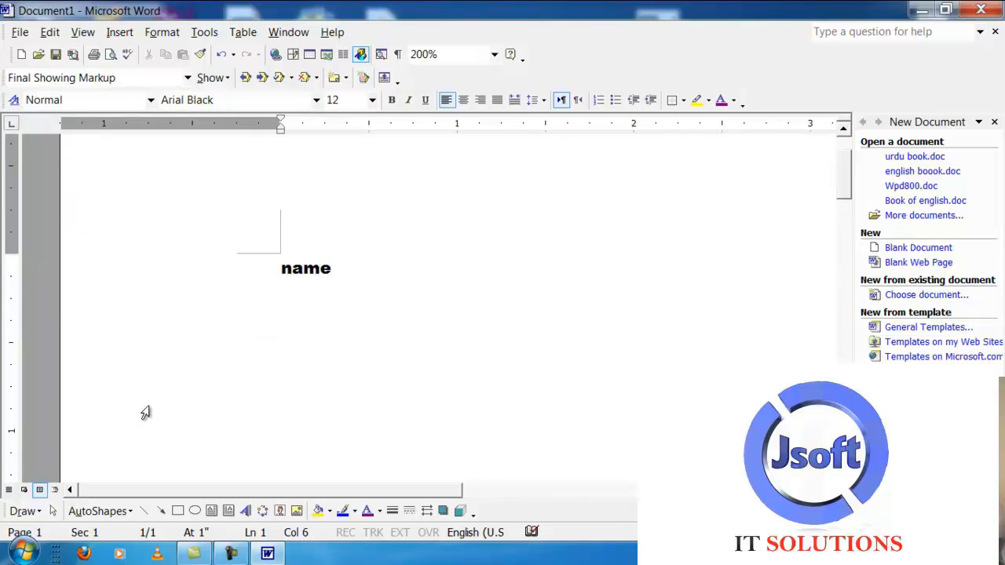
# Delete the text on the line and enter "name" again.
pyautogui.press('BackSpace')
pyautogui.press('BackSpace')
pyautogui.press('BackSpace')
pyautogui.press('BackSpace')
pyautogui.press('BackSpace')
pyautogui.press('BackSpace')
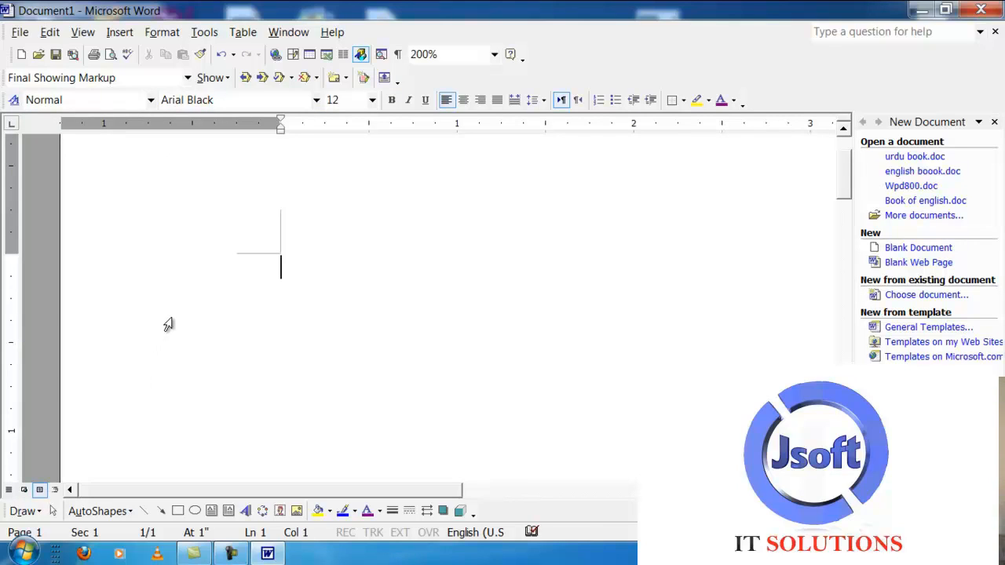
pyautogui.write('name')
pyautogui.scroll(1, 168, 324)
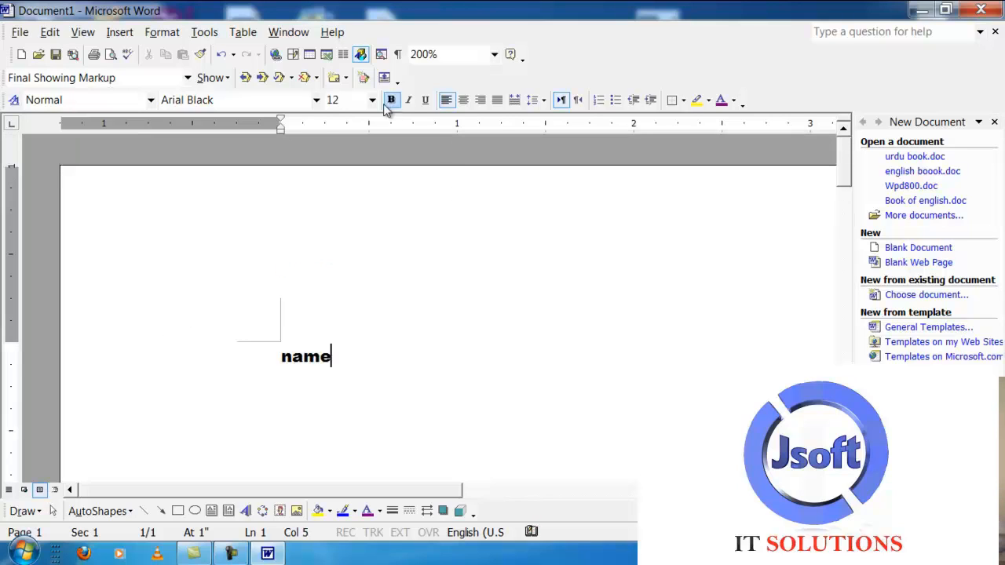
# Reduce the page's left margin to about 0.1 inch, and check the page in print preview.
pyautogui.moveTo(281, 127); pyautogui.dragTo(80, 155)
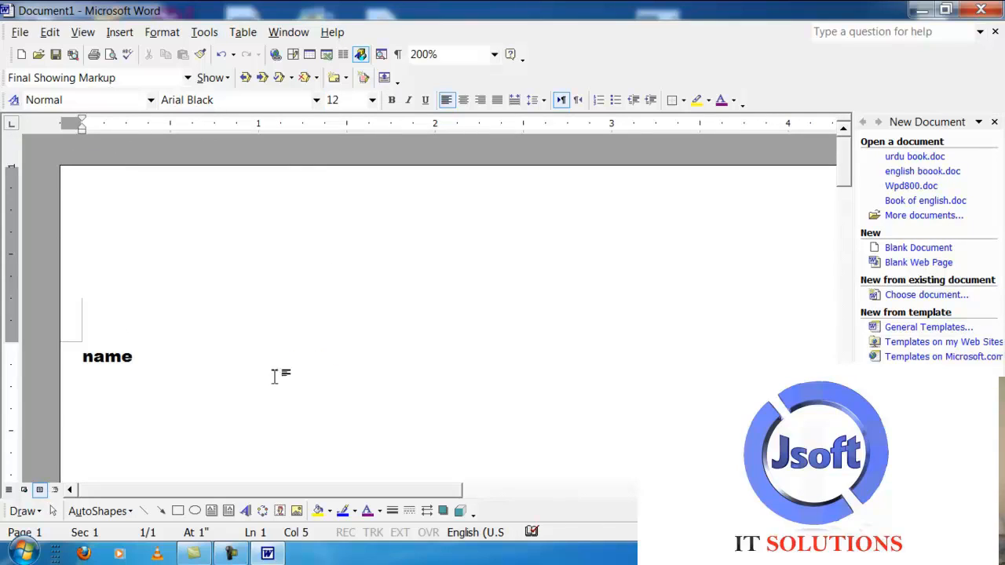
pyautogui.click(110, 54)
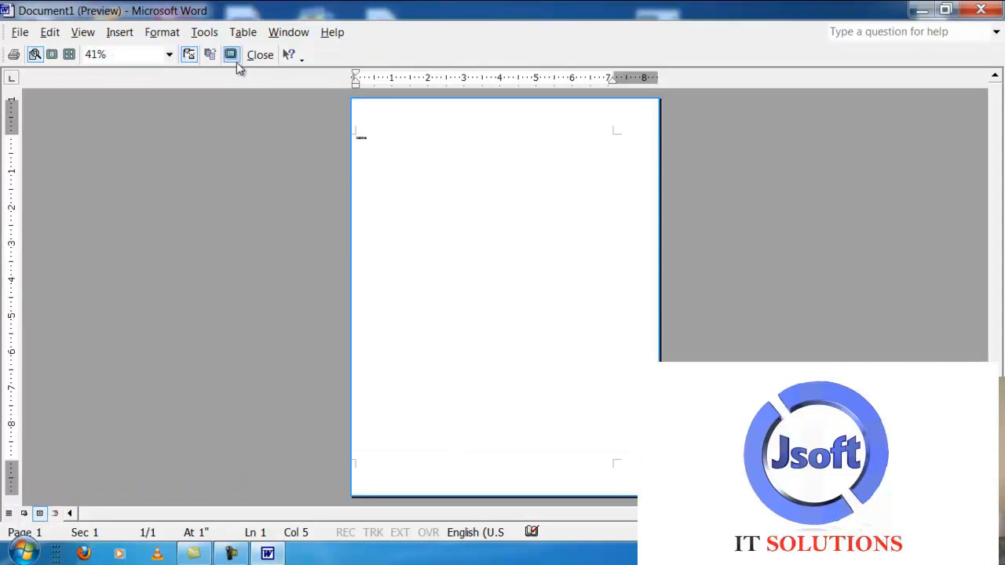
pyautogui.click(260, 55)
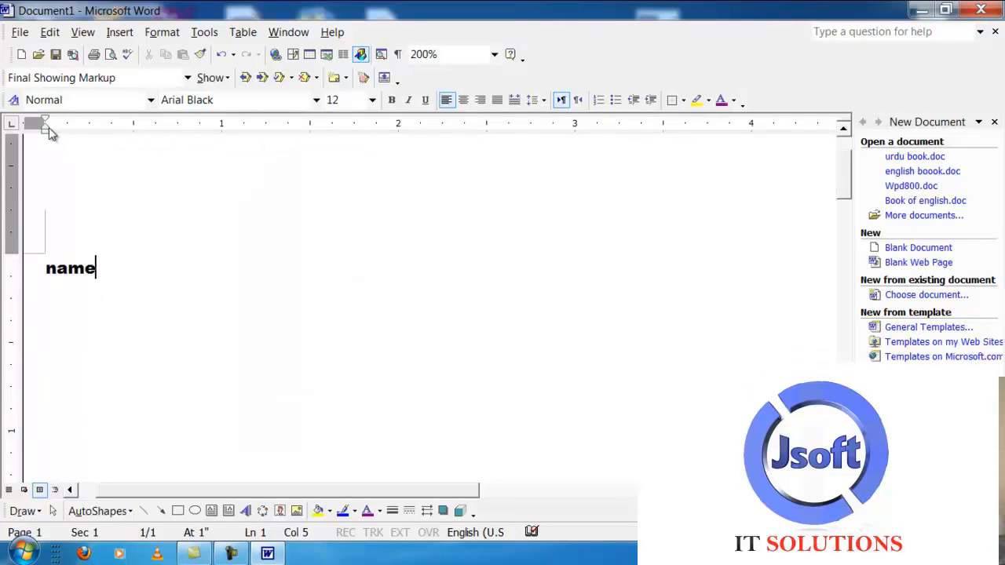
# Try a left indent of 1.13" on the "name" line, return it to the margin, and check the page in print preview.
pyautogui.moveTo(45, 130); pyautogui.dragTo(234, 170)
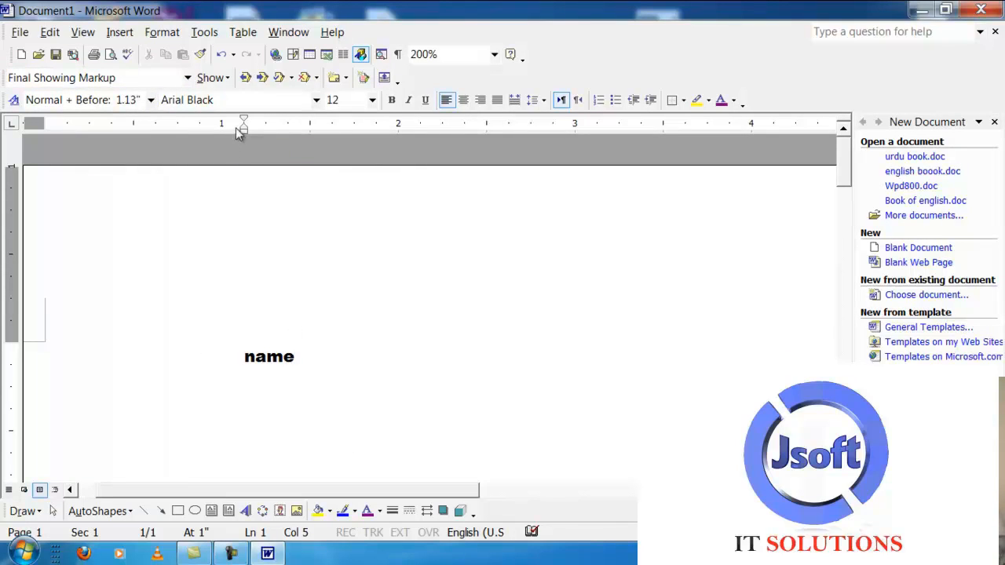
pyautogui.moveTo(242, 122); pyautogui.dragTo(45, 123)
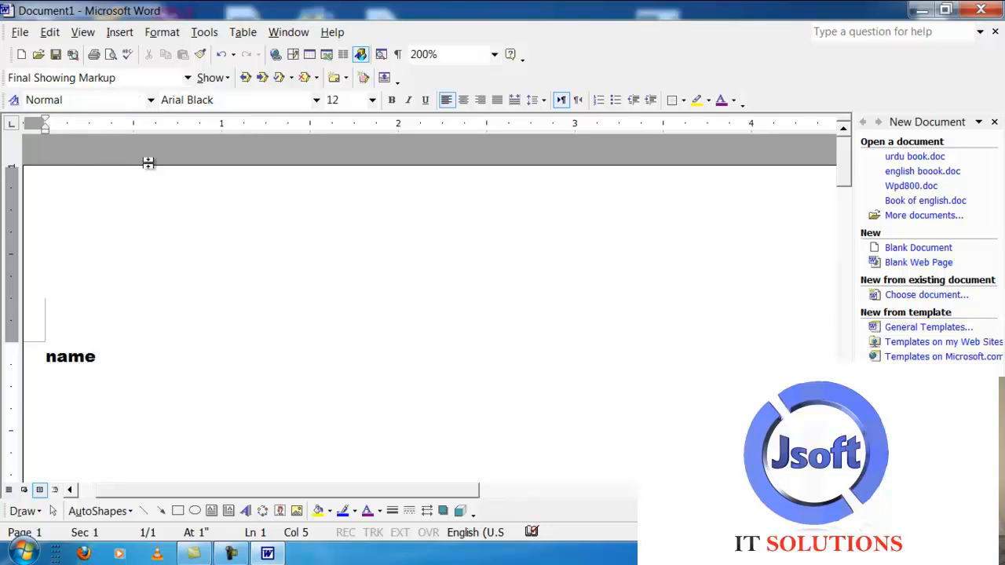
pyautogui.click(113, 55)
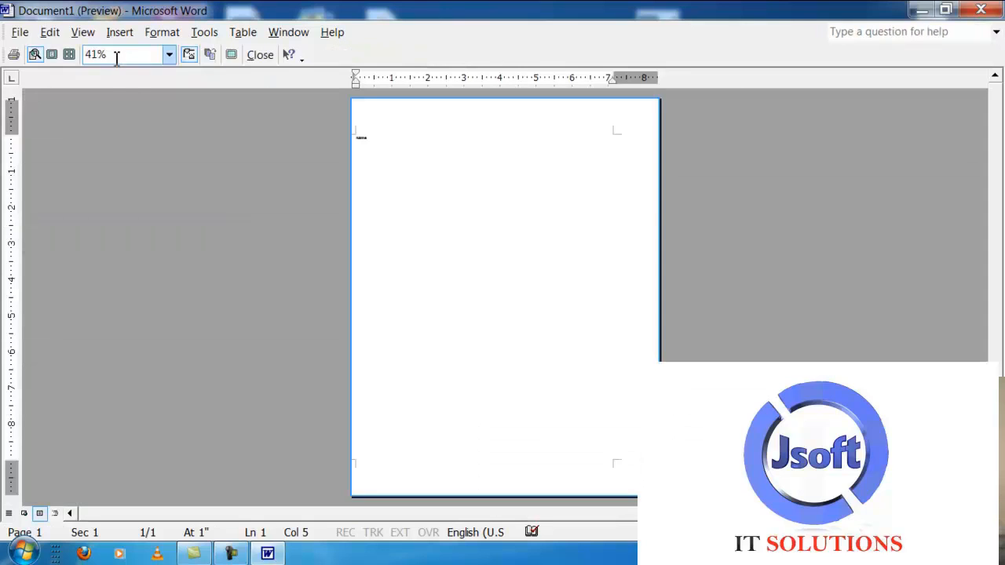
pyautogui.click(366, 142)
pyautogui.click(258, 55)
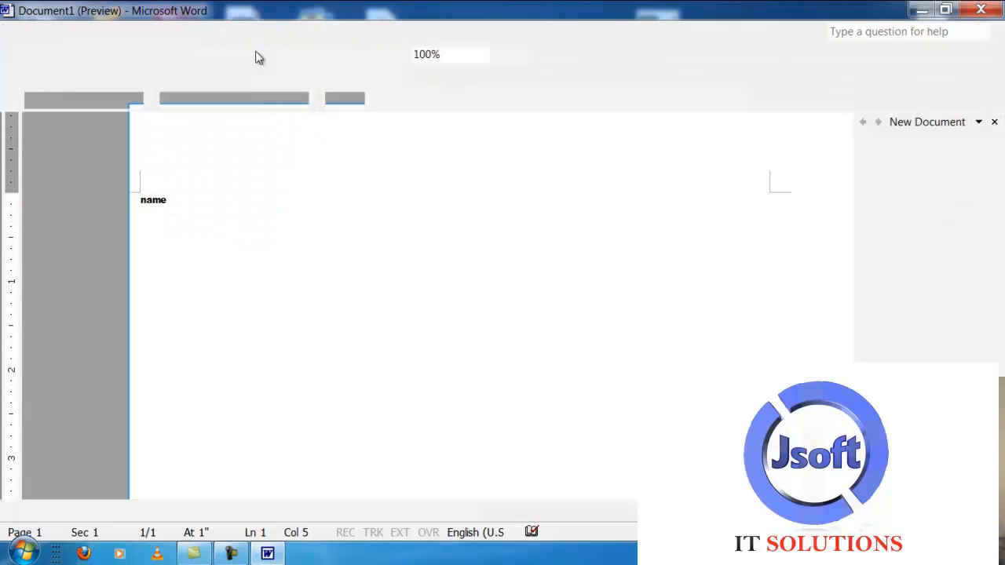
# Add a left-aligned 3" tab stop with leader style 5 to the "name" line, and test it with a tab that is removed again.
pyautogui.press('Tab')
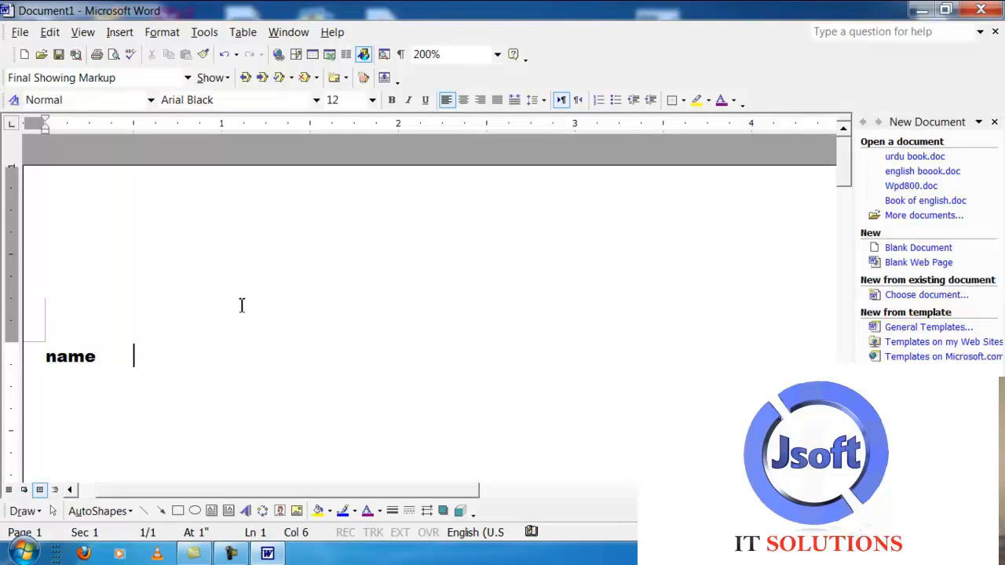
pyautogui.press('BackSpace')
pyautogui.click(163, 33)
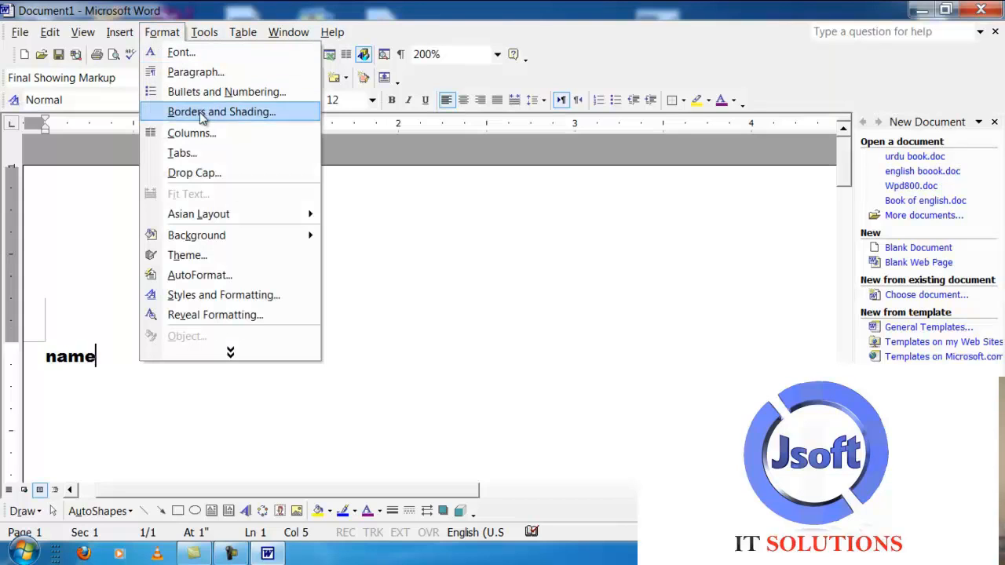
pyautogui.click(216, 153)
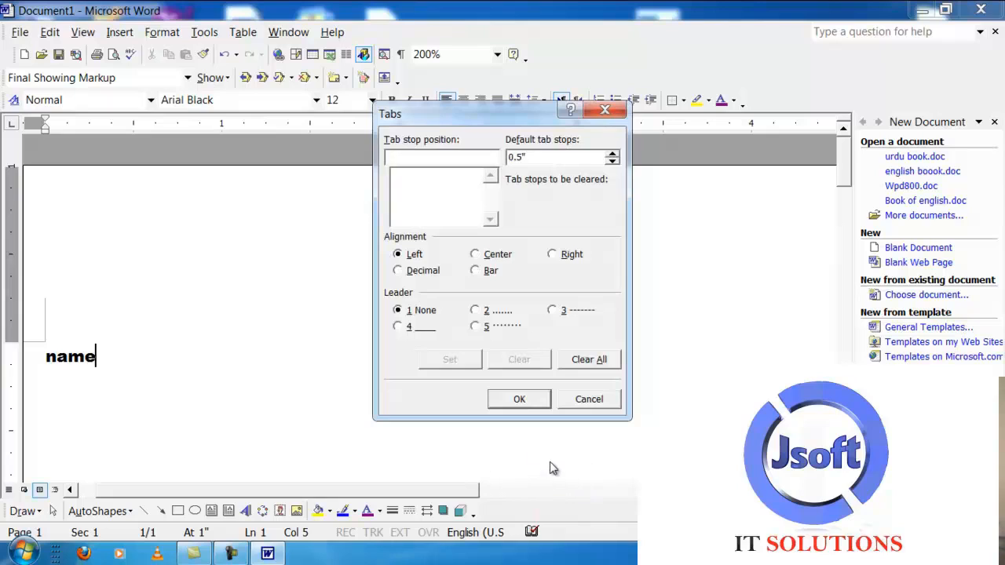
pyautogui.write('3')
pyautogui.click(556, 312)
pyautogui.click(480, 328)
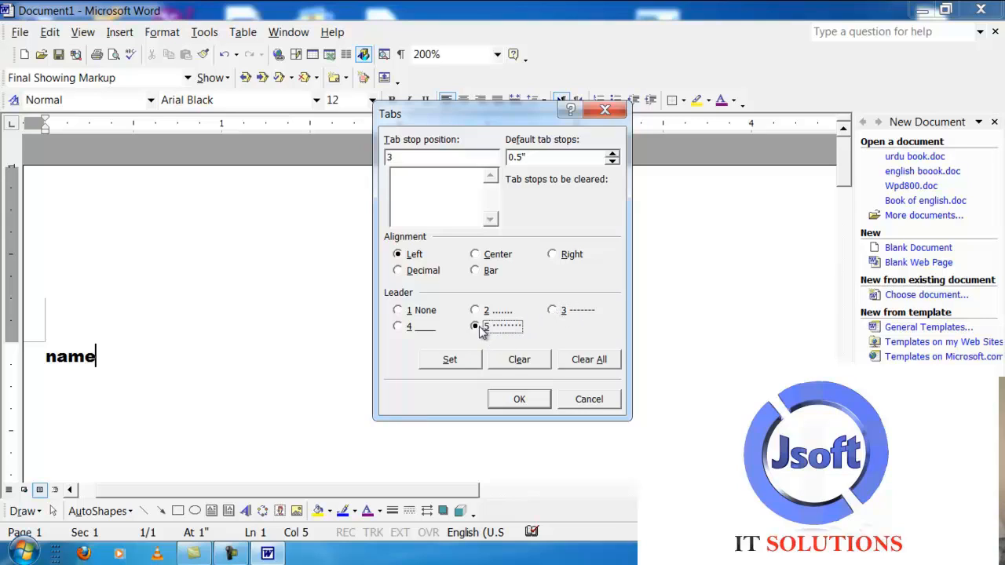
pyautogui.click(469, 366)
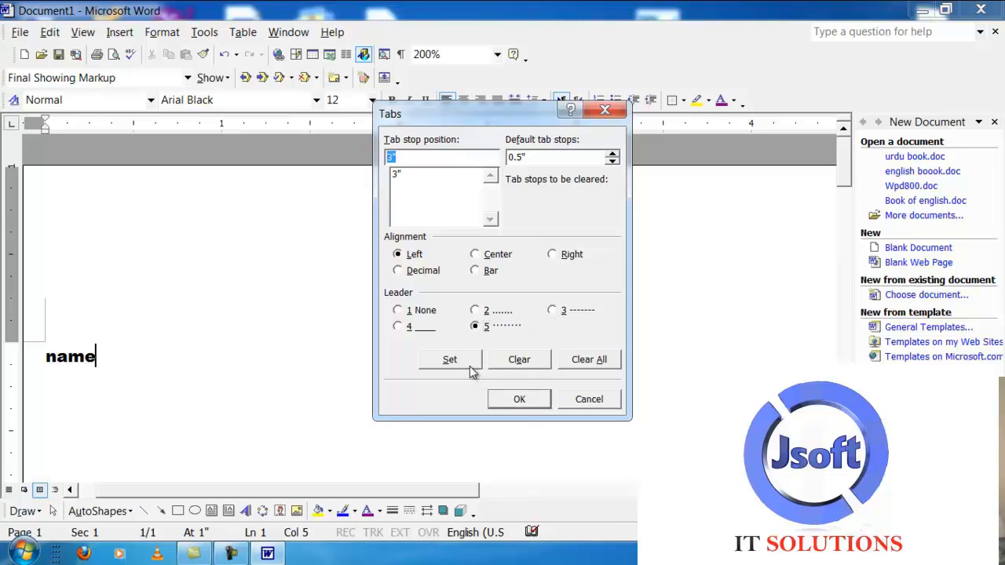
pyautogui.click(520, 399)
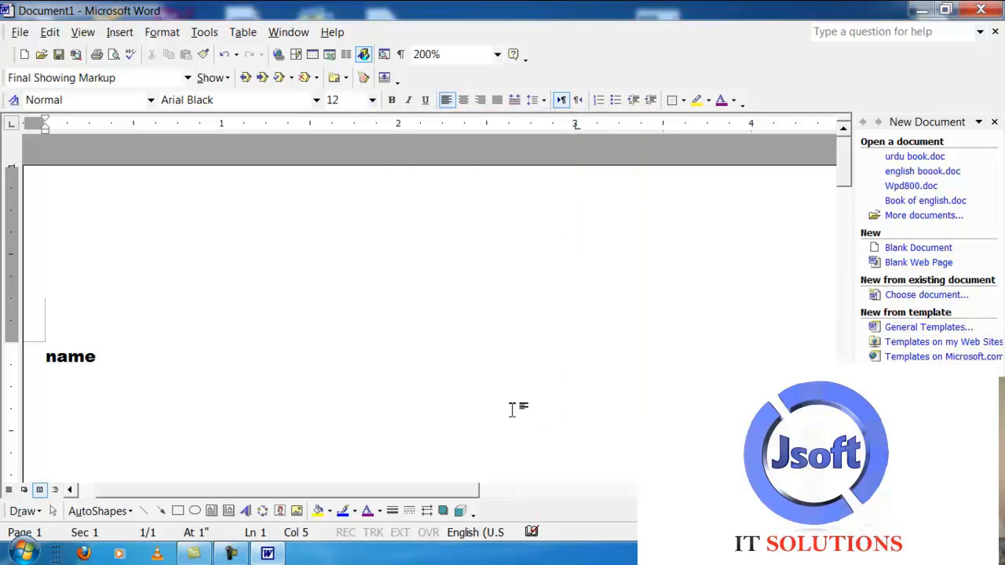
pyautogui.press('Tab')
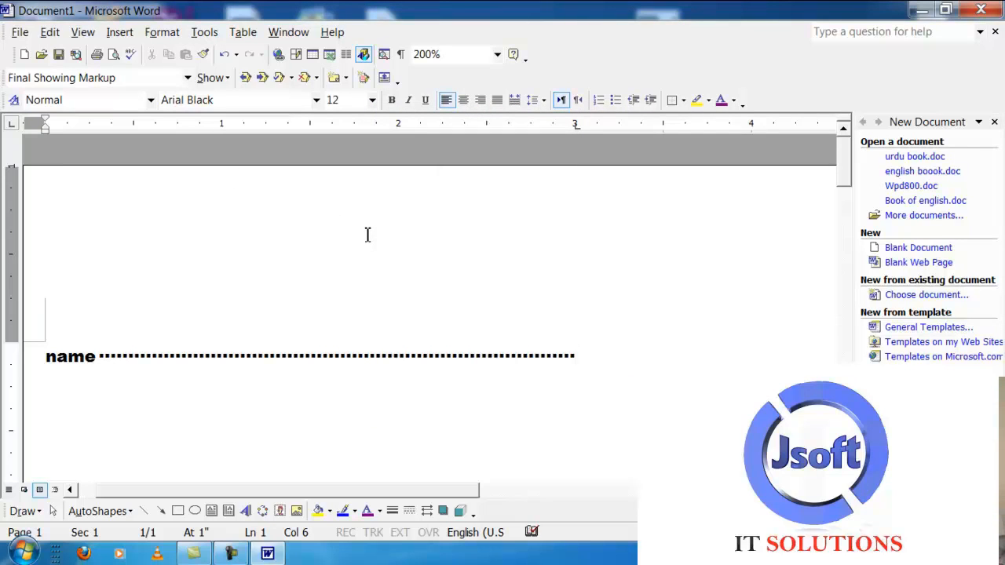
pyautogui.press('BackSpace')
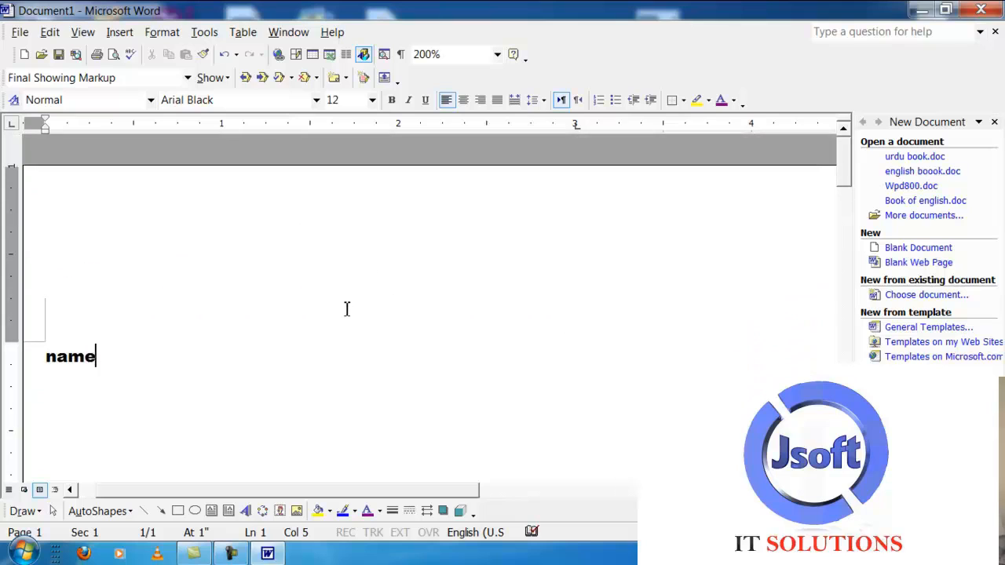
# Add a left-aligned 1" tab stop with leader style 5, and test it after "name", removing the test tab.
pyautogui.click(162, 33)
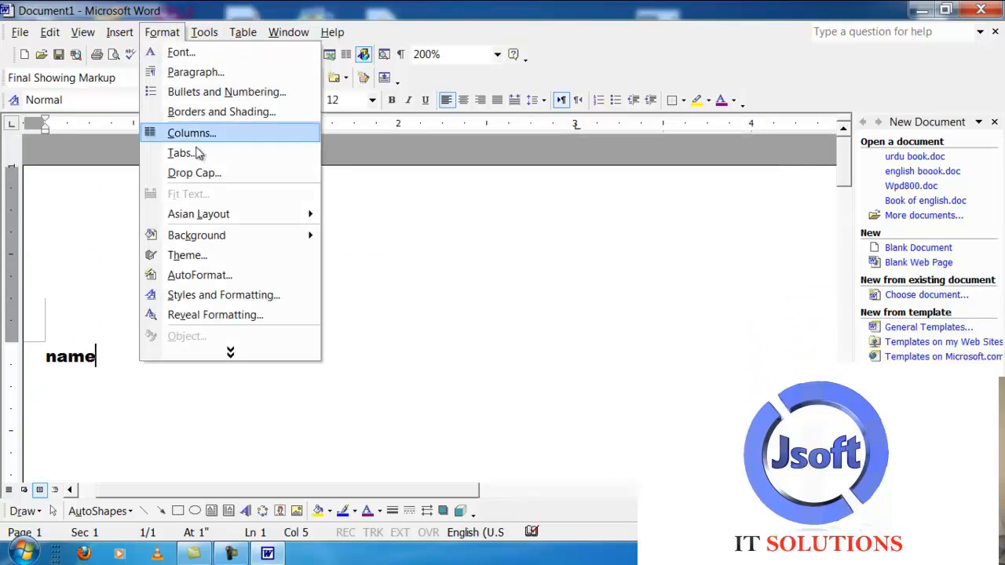
pyautogui.click(220, 152)
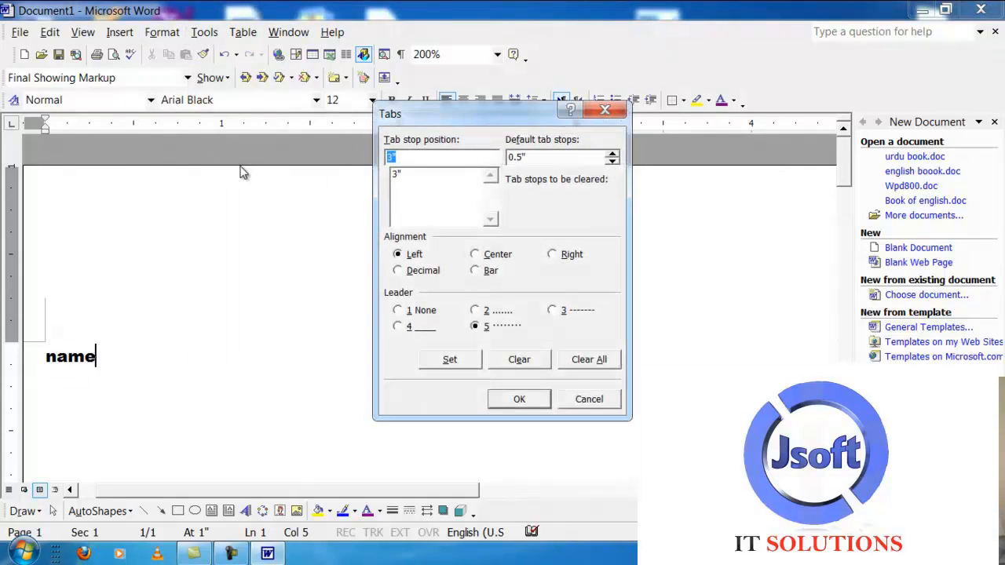
pyautogui.write('1')
pyautogui.click(449, 358)
pyautogui.click(479, 328)
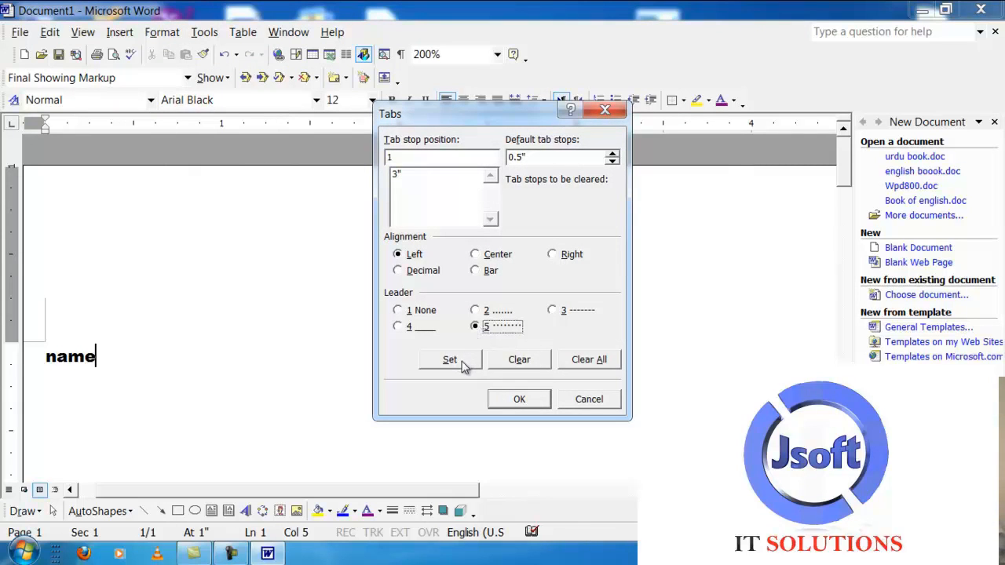
pyautogui.click(463, 363)
pyautogui.click(527, 401)
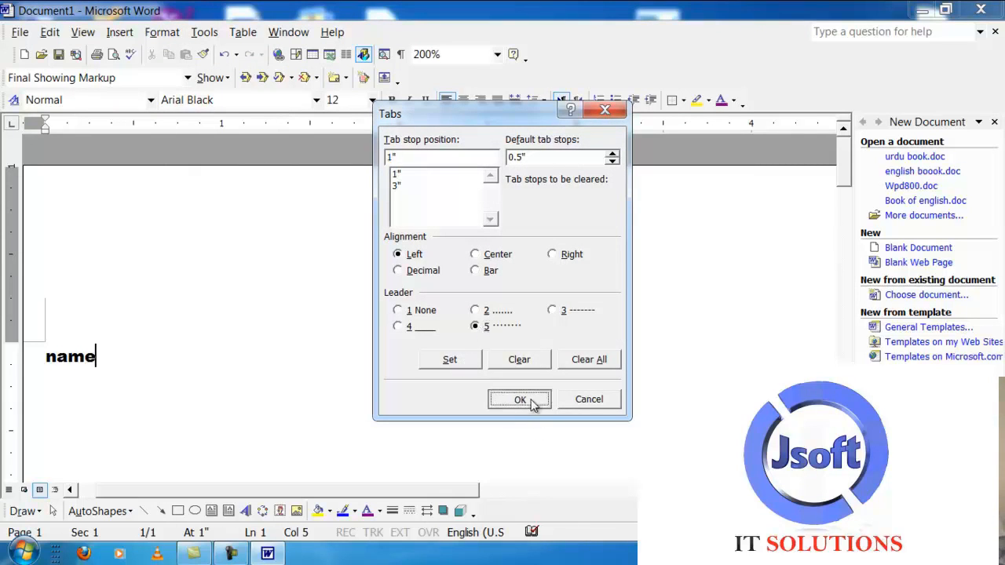
pyautogui.press('Tab')
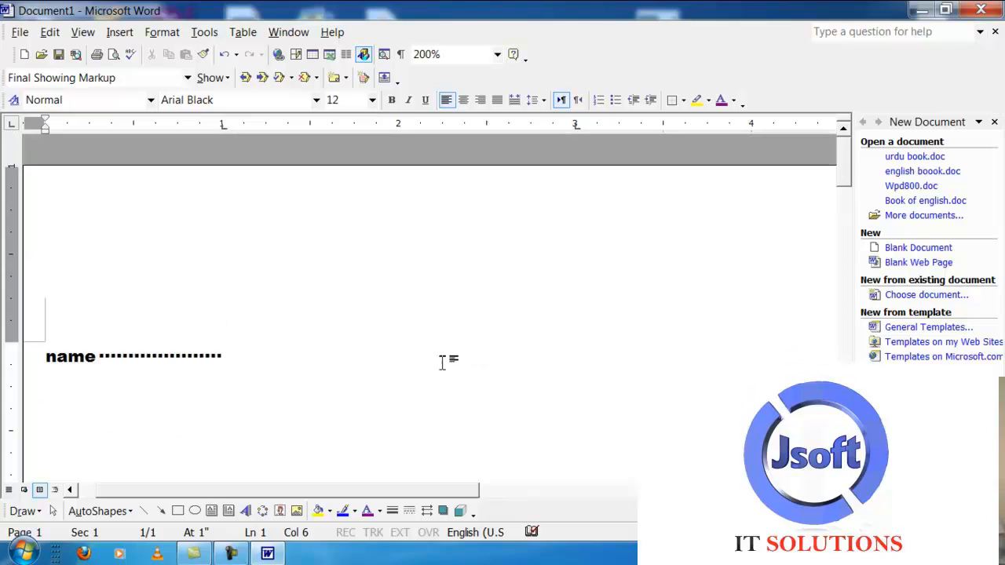
pyautogui.press('BackSpace')
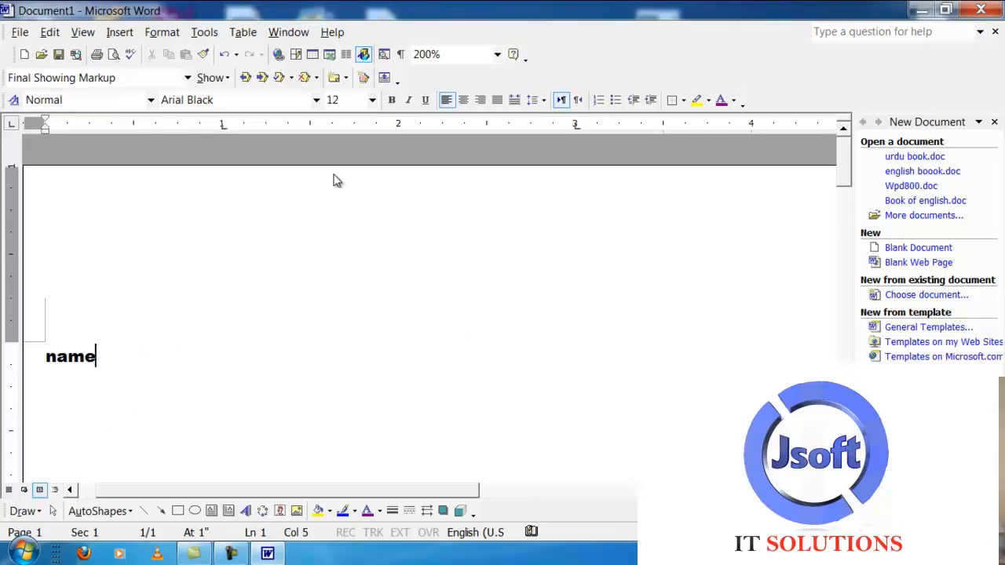
# Change the leader of the 1" tab stop to dotted style 2.
pyautogui.click(161, 32)
pyautogui.click(179, 152)
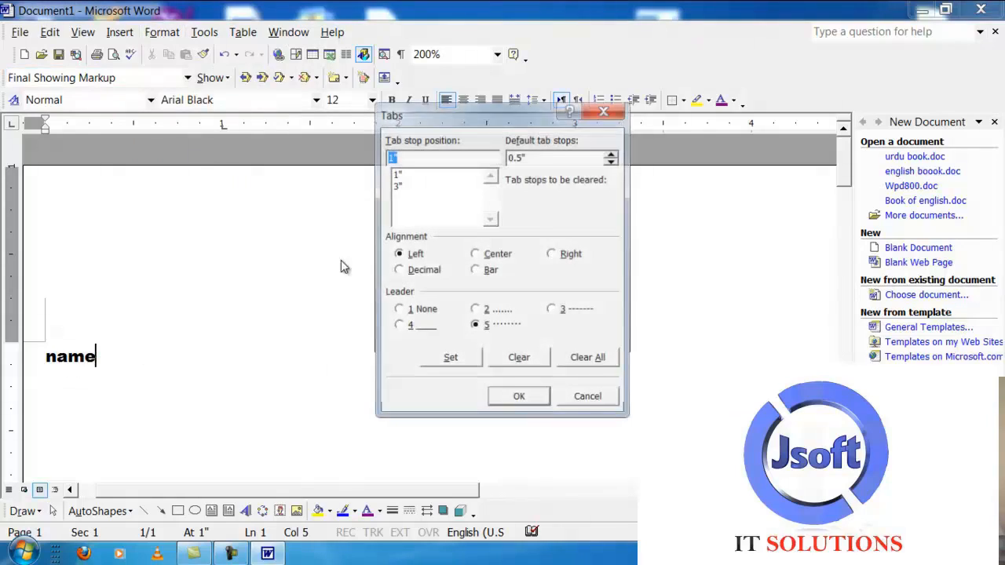
pyautogui.click(475, 312)
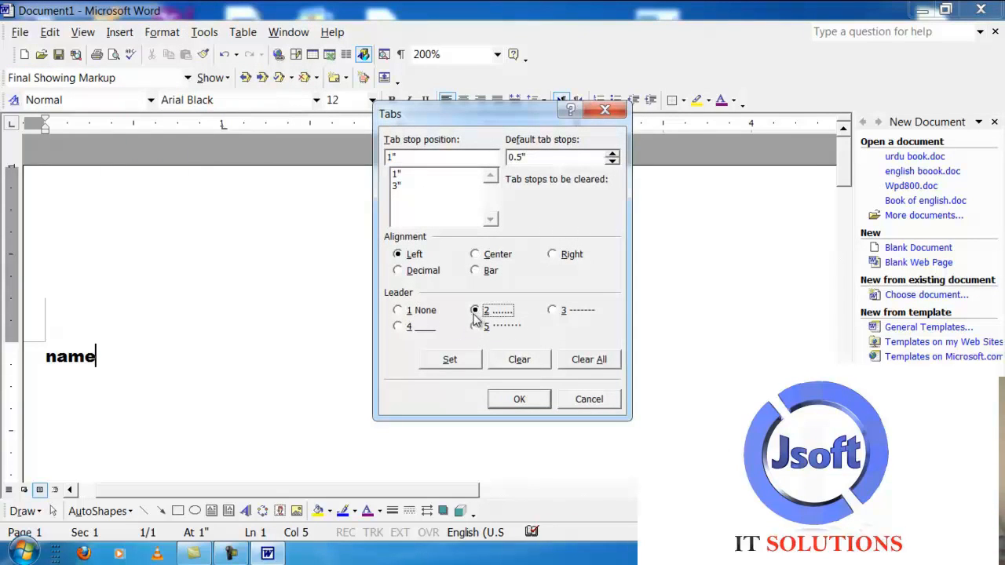
pyautogui.click(449, 359)
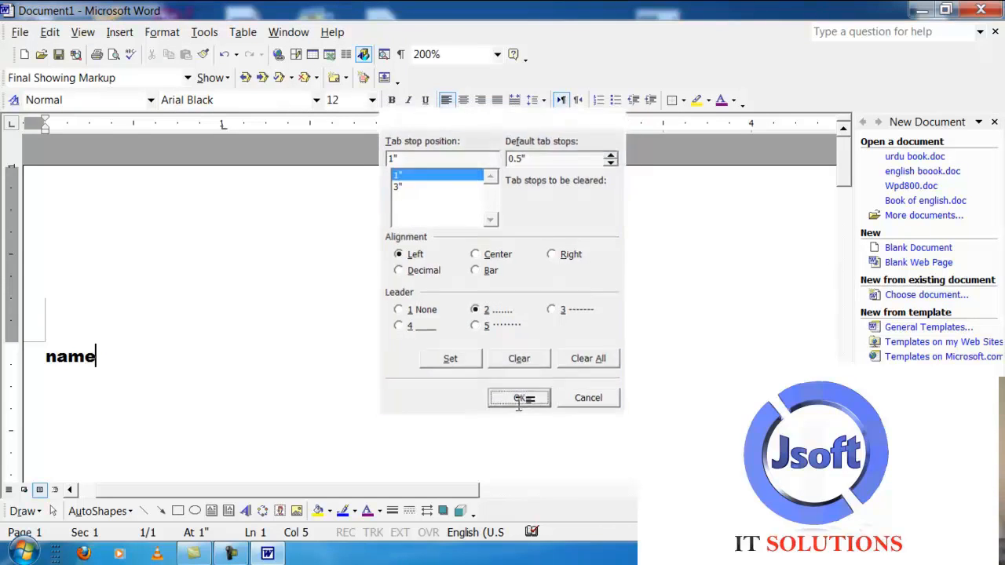
pyautogui.click(519, 399)
# Tab from "name" to the 1" stop, enter "father name", tab on to the 3" stop, and start a new line.
pyautogui.press('Tab')
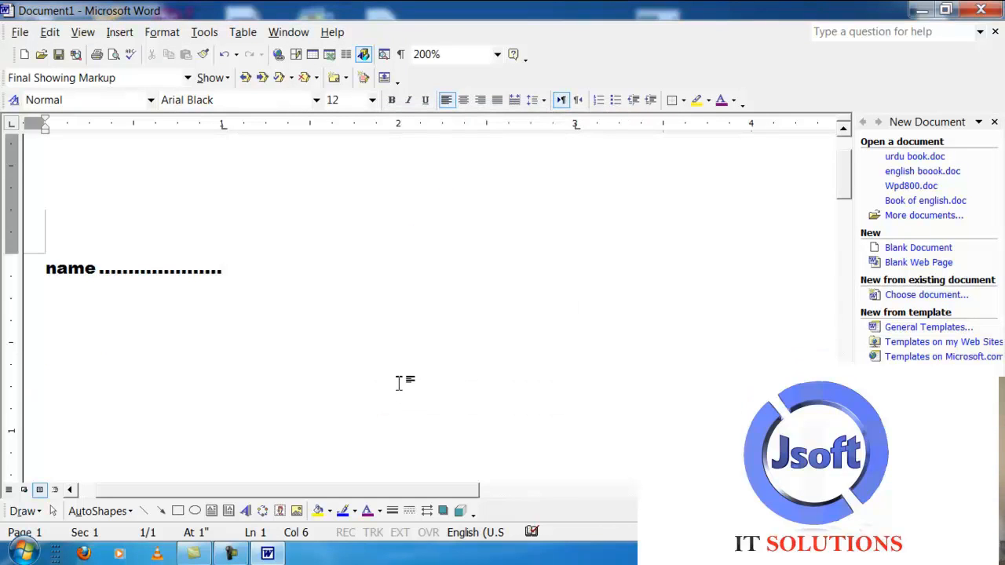
pyautogui.write('father name')
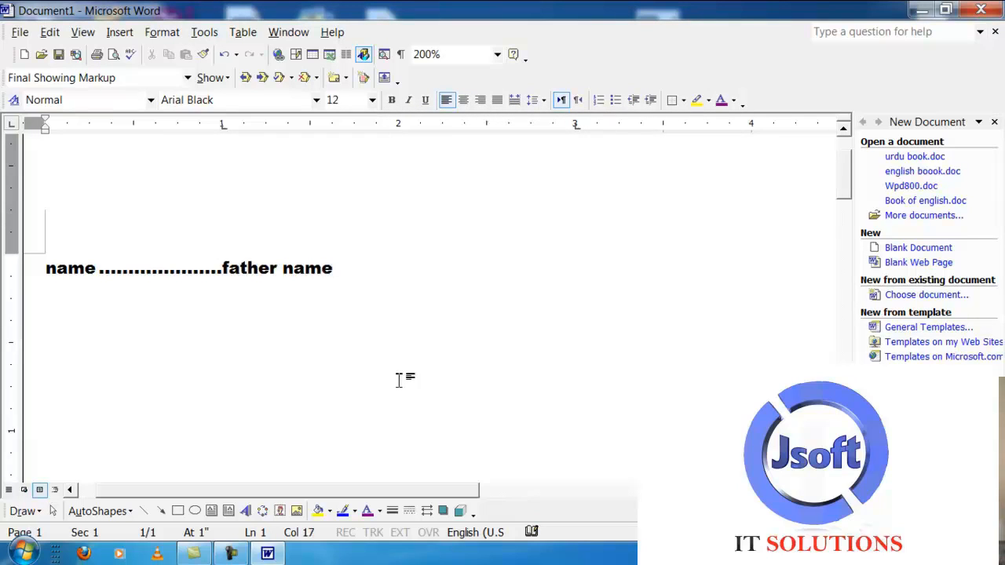
pyautogui.press('Tab')
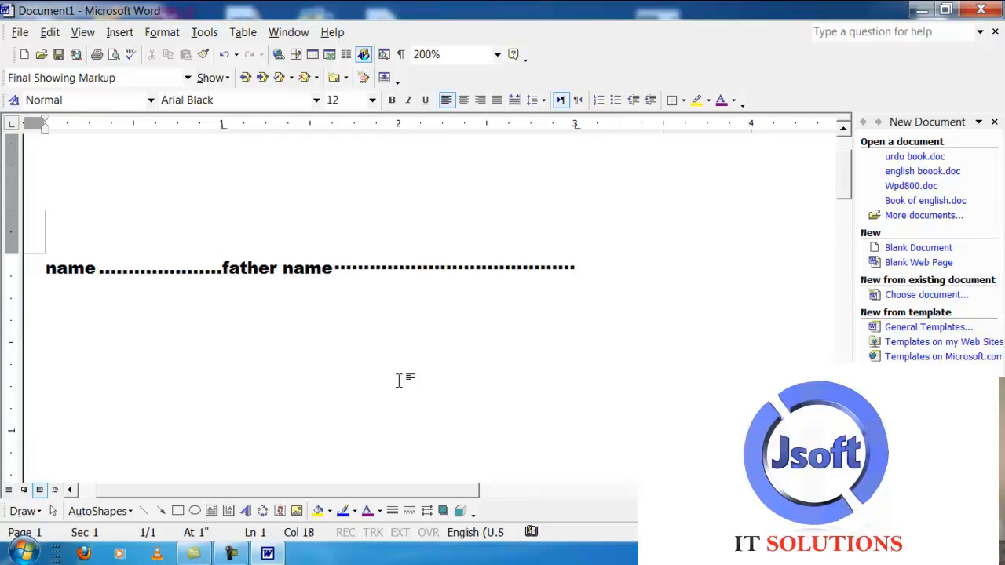
pyautogui.press('Return')
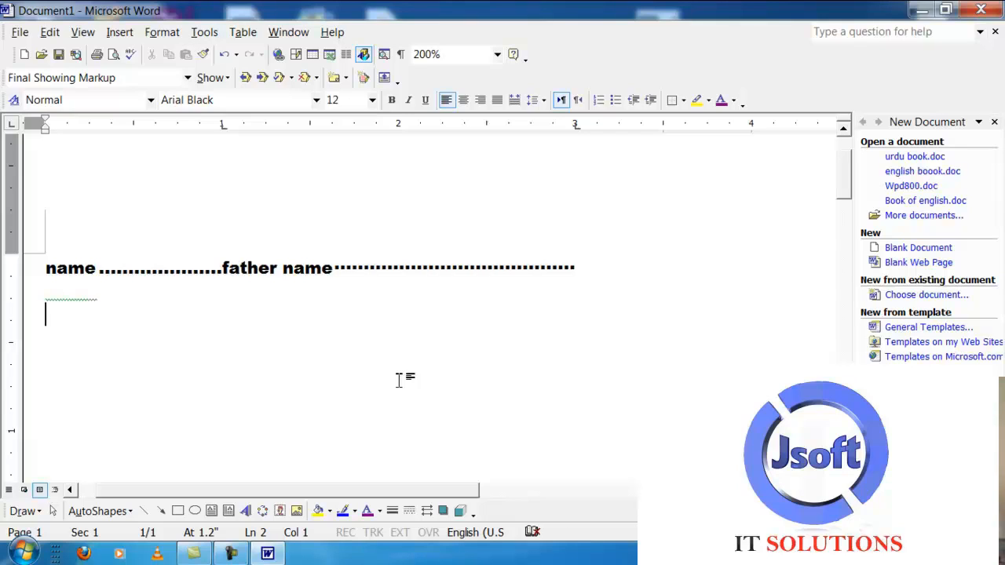
# On the second line, enter "address" and "phone number", each followed by a tab with its dotted leader.
pyautogui.write('address')
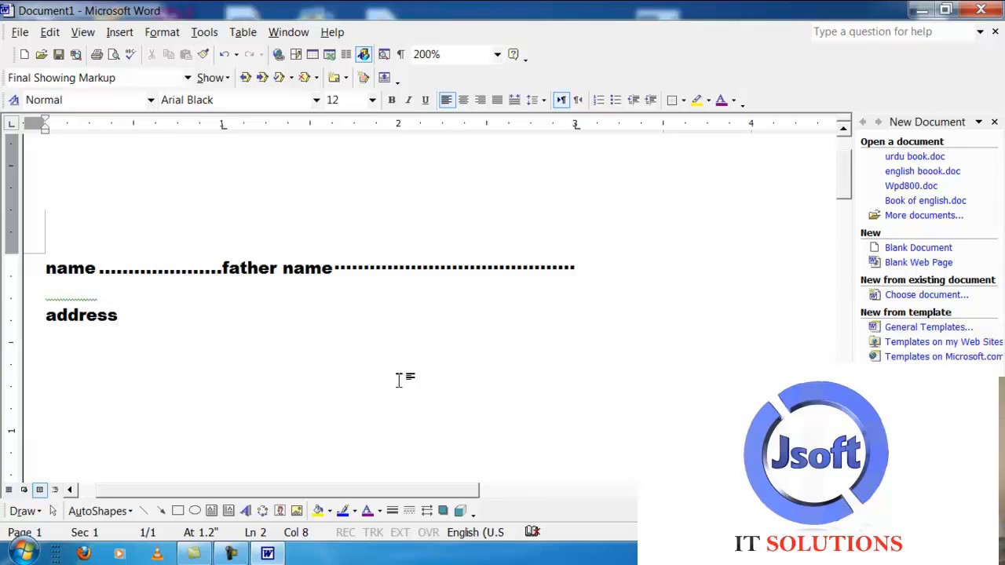
pyautogui.press('Tab')
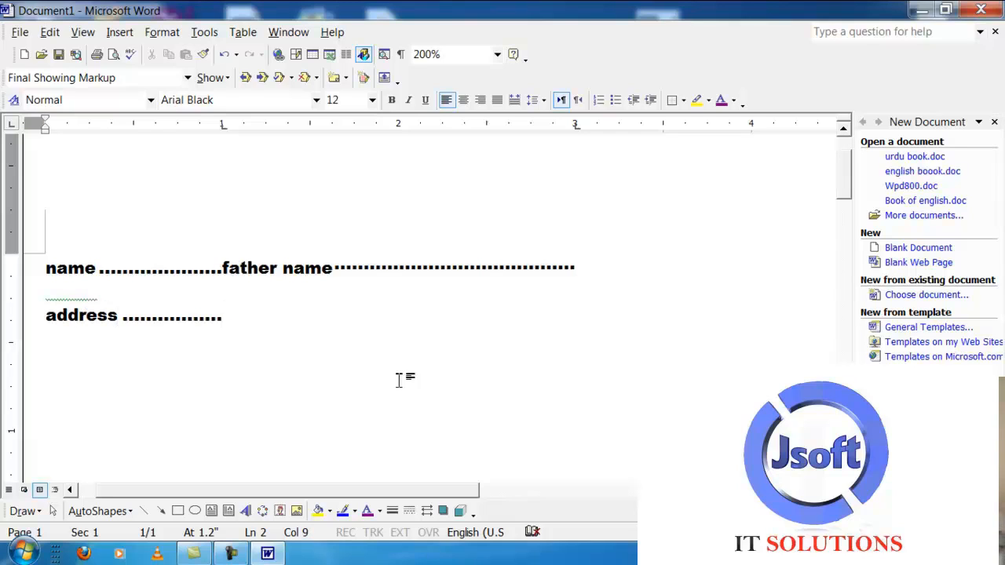
pyautogui.write('v')
pyautogui.press('BackSpace')
pyautogui.write('ph')
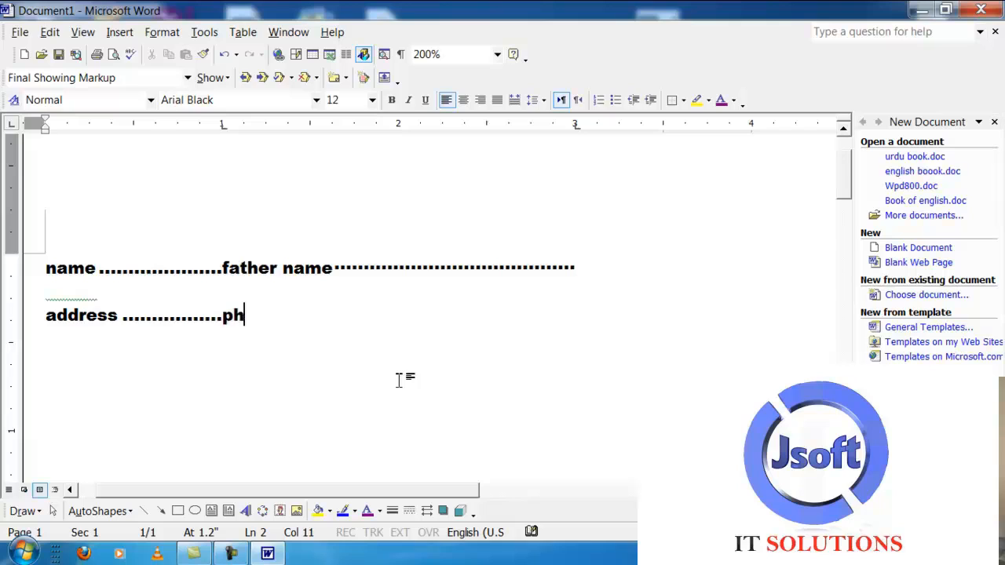
pyautogui.write('one number')
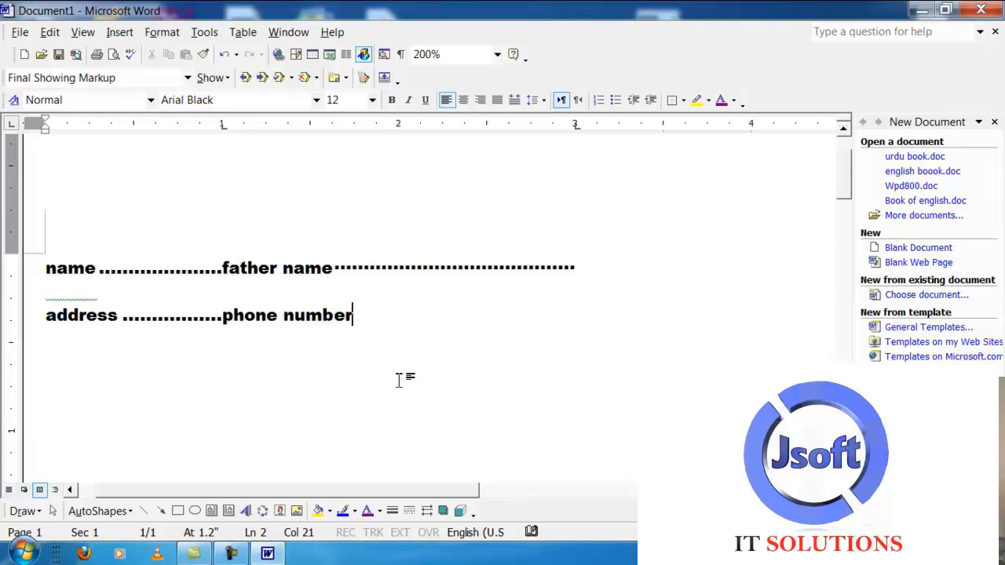
pyautogui.press('Tab')
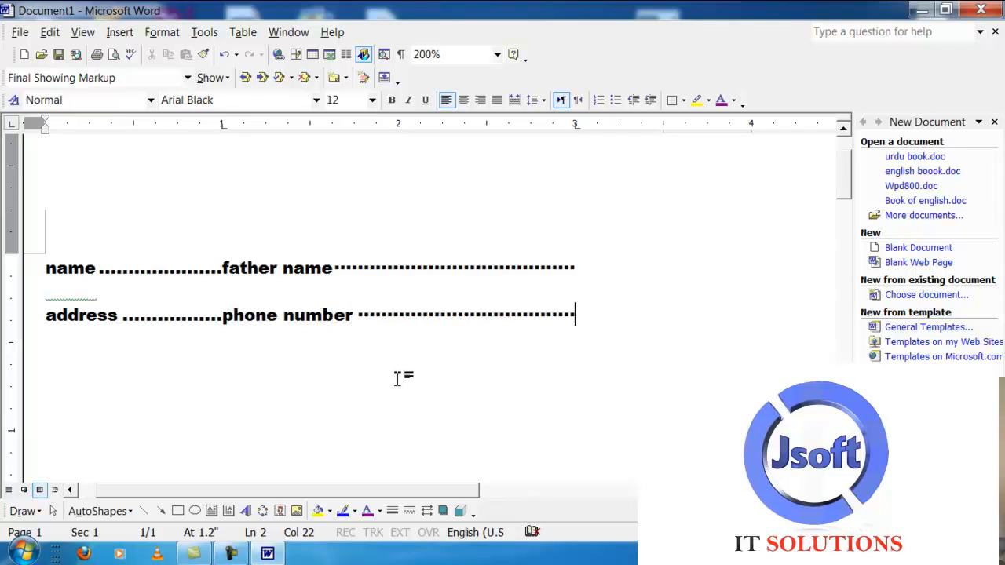
# Split the first line inside "father name" and join it back together.
pyautogui.click(120, 31)
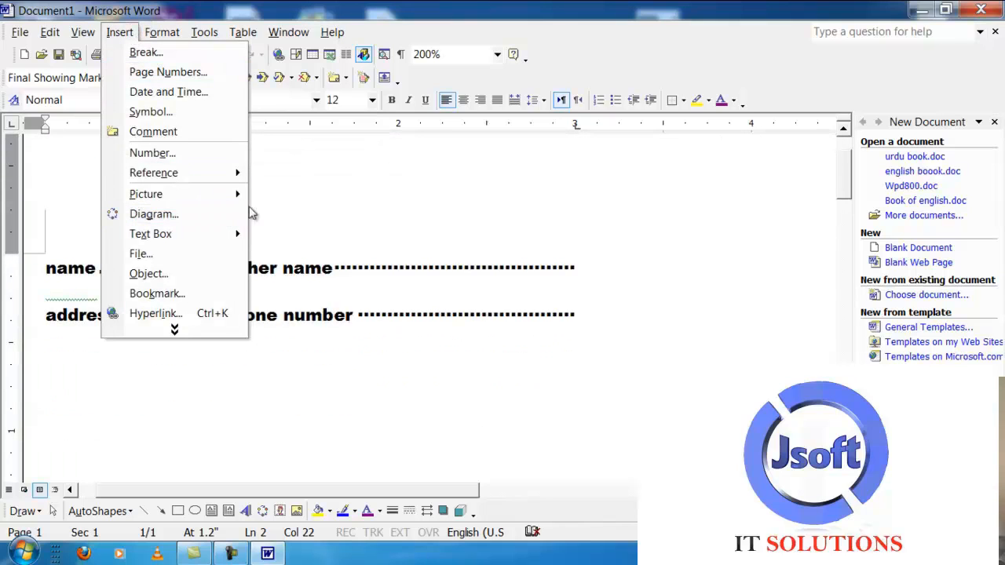
pyautogui.click(369, 225)
pyautogui.click(268, 218)
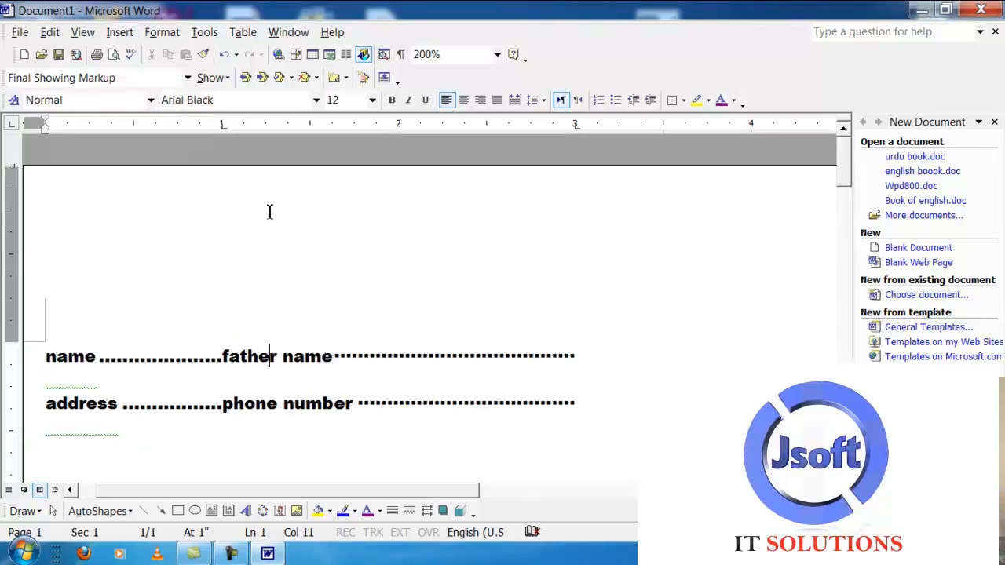
pyautogui.scroll(-1, 267, 261)
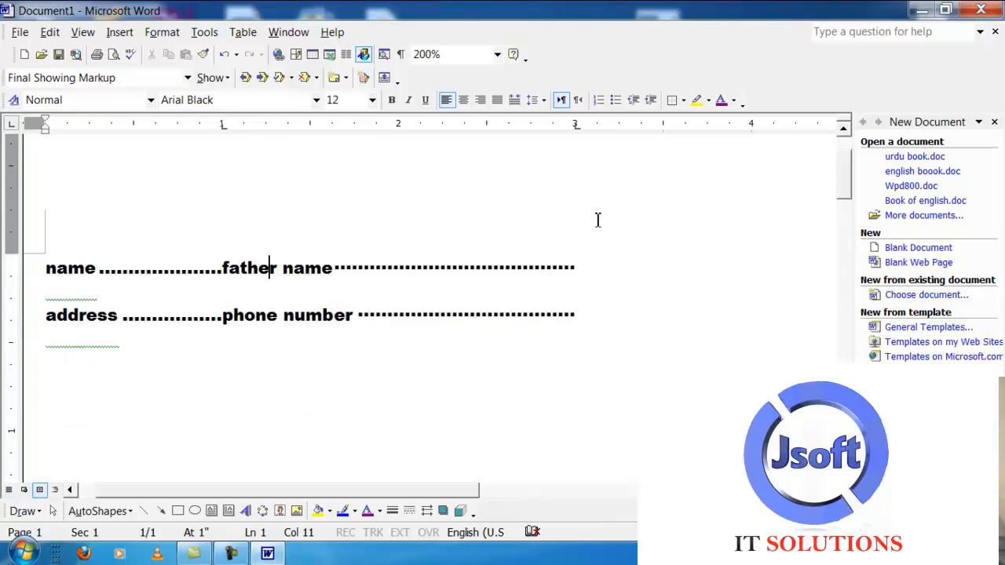
pyautogui.press('Return')
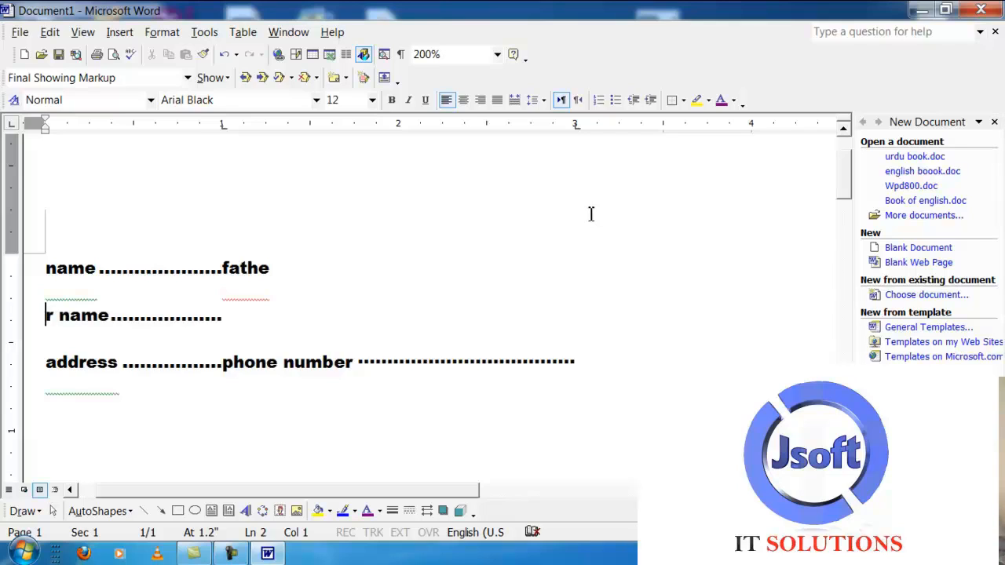
pyautogui.press('BackSpace')
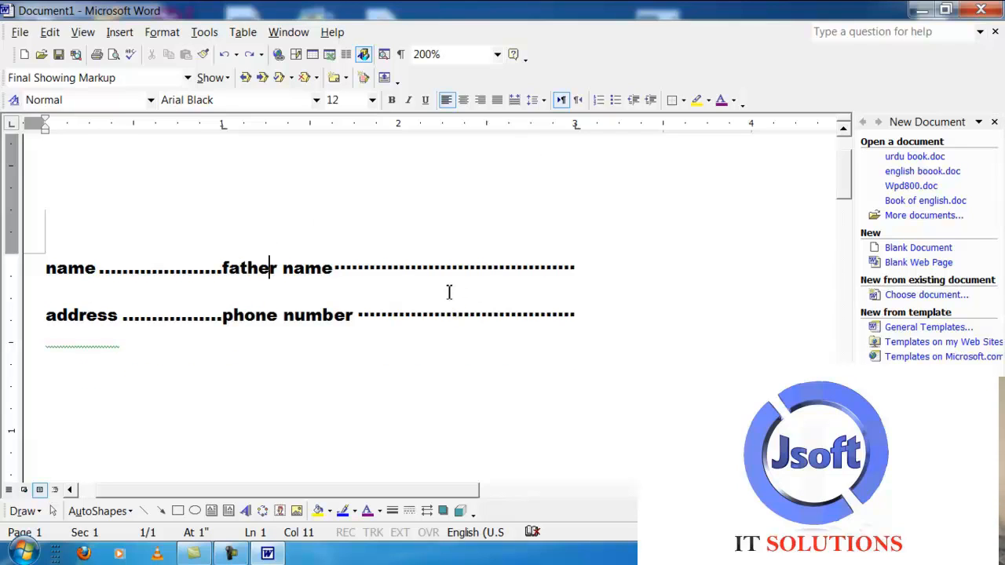
# Remove the 3" tab stop from the first line, after "father name".
pyautogui.scroll(2, 581, 313)
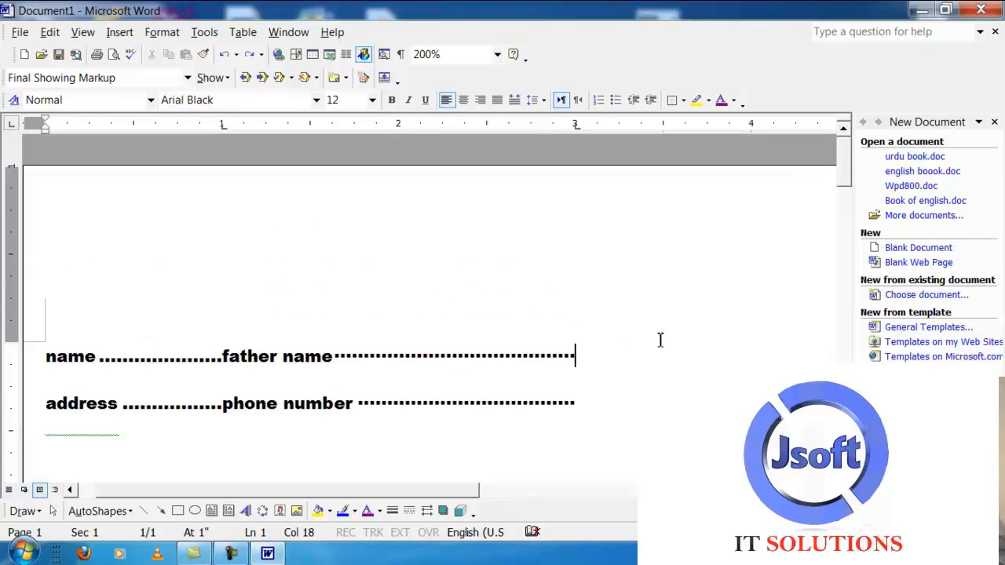
pyautogui.scroll(-2, 730, 242)
pyautogui.scroll(2, 636, 231)
pyautogui.moveTo(577, 124)
pyautogui.mouseDown()
pyautogui.moveTo(531, 129)
pyautogui.moveTo(583, 141)
pyautogui.mouseUp()
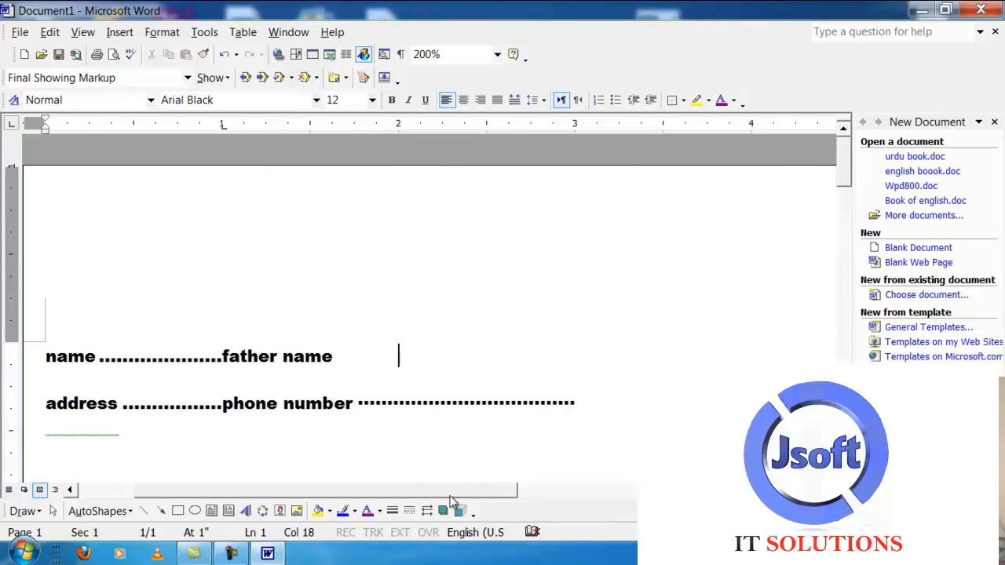
# Set the right indent of the first line to 1.13".
pyautogui.moveTo(706, 490); pyautogui.dragTo(737, 491)
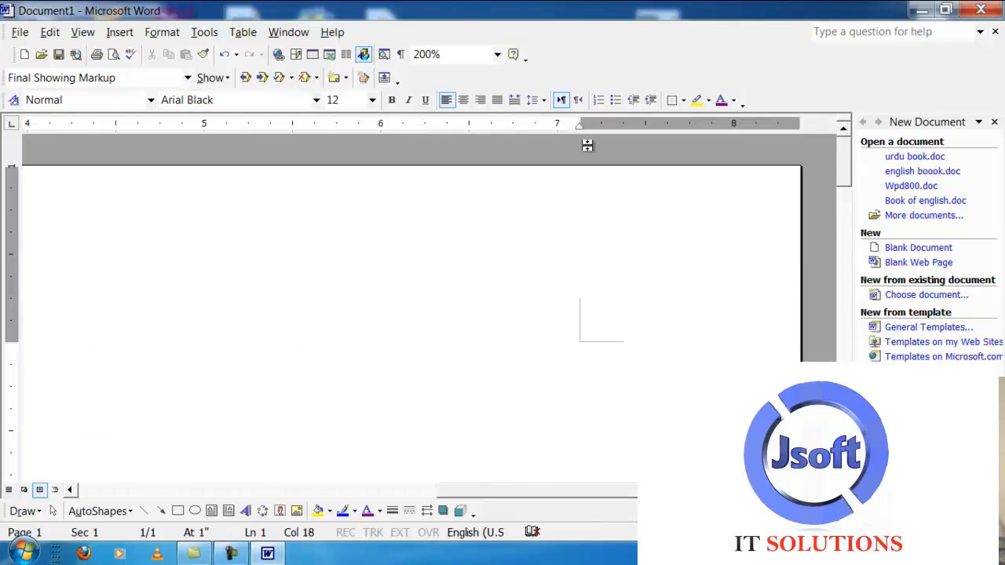
pyautogui.moveTo(577, 129); pyautogui.dragTo(394, 146)
pyautogui.scroll(2, 399, 161)
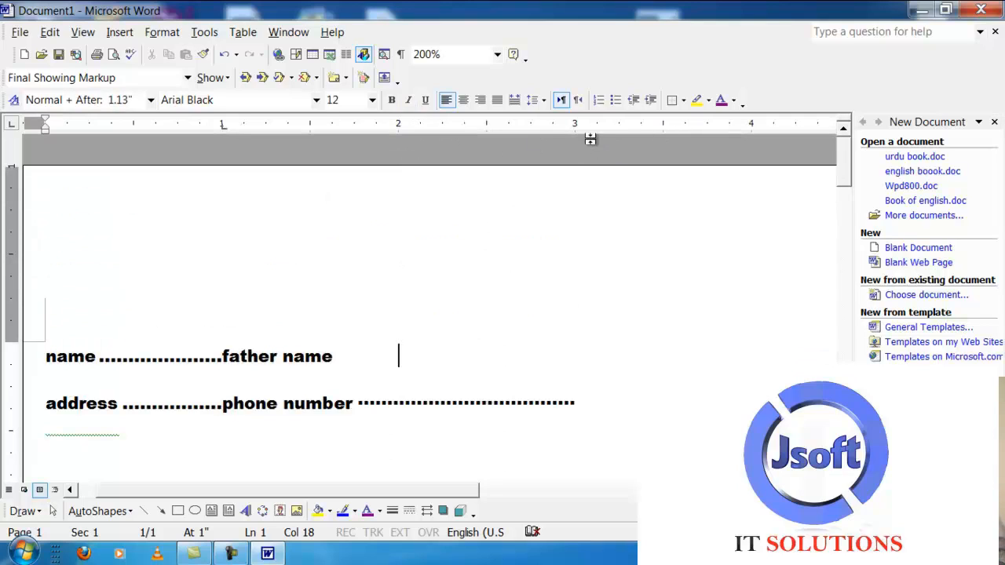
pyautogui.scroll(-1, 567, 320)
pyautogui.scroll(1, 565, 320)
# Set the right indent of the first line to 1.75".
pyautogui.scroll(-13, 571, 236)
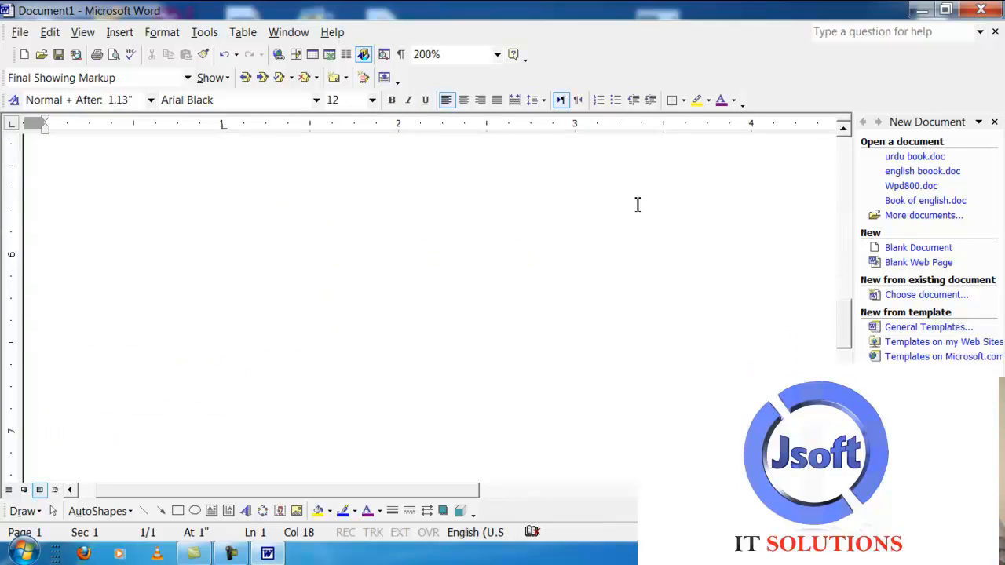
pyautogui.scroll(4, 604, 322)
pyautogui.moveTo(478, 489); pyautogui.dragTo(683, 489)
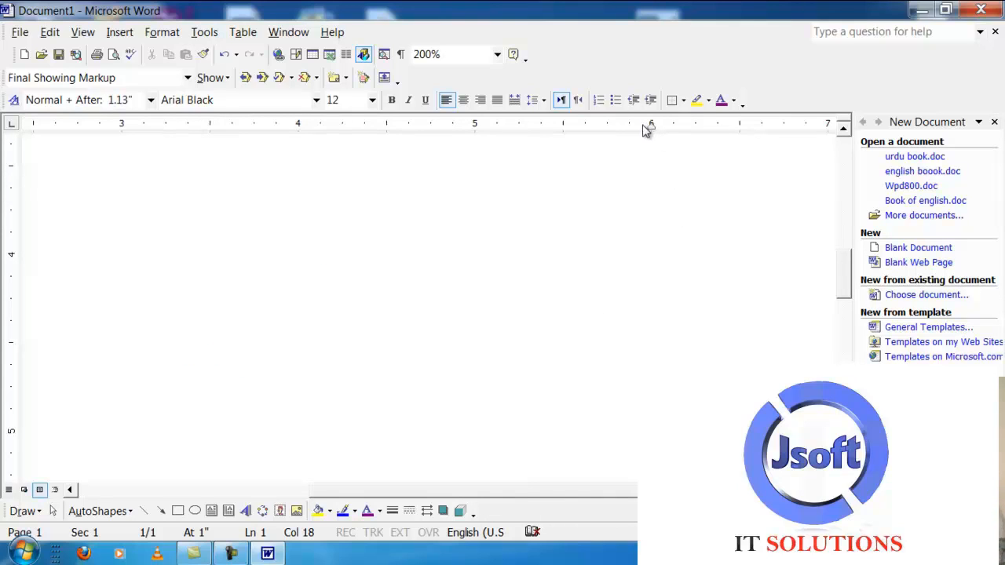
pyautogui.moveTo(651, 129); pyautogui.dragTo(545, 135)
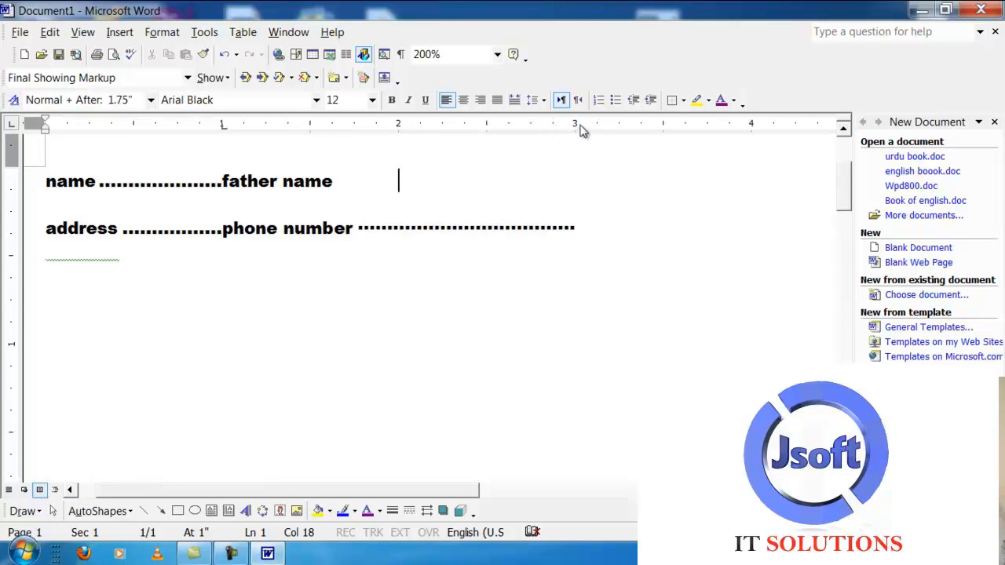
# Set the right indent of the first line to 1" and test a tab after "father name", deleting it again.
pyautogui.moveTo(444, 493); pyautogui.dragTo(581, 488)
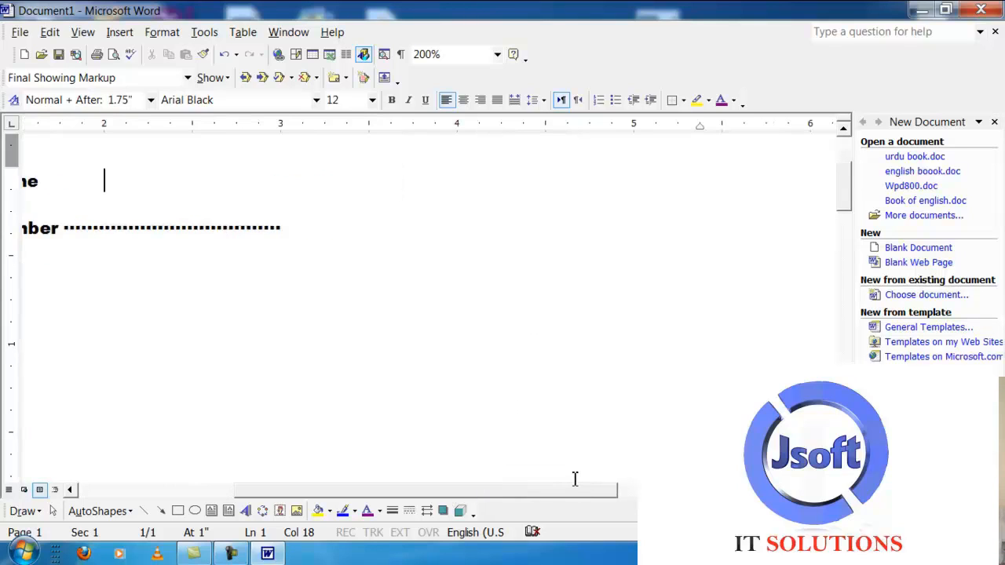
pyautogui.moveTo(700, 127); pyautogui.dragTo(842, 128)
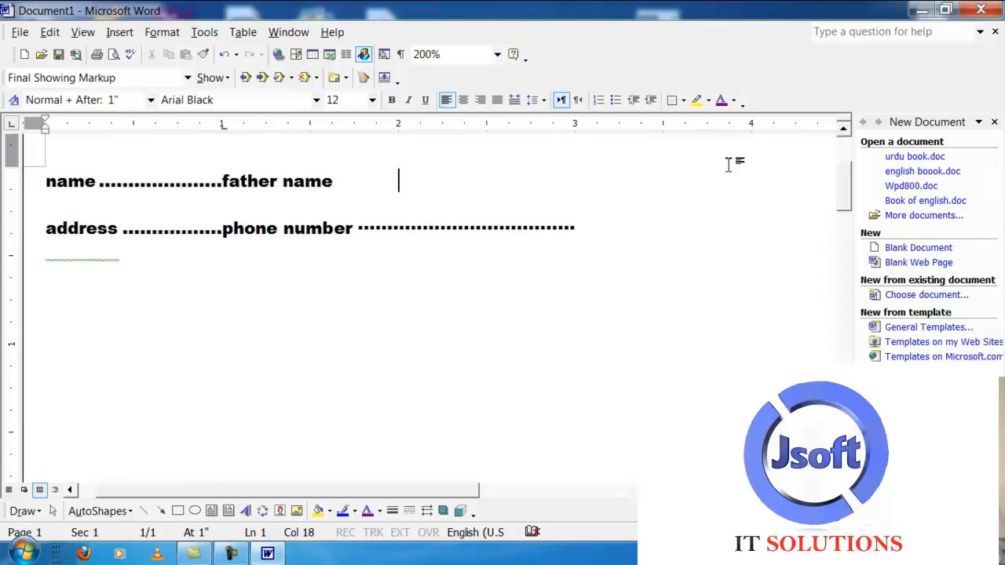
pyautogui.click(339, 180)
pyautogui.press('Tab')
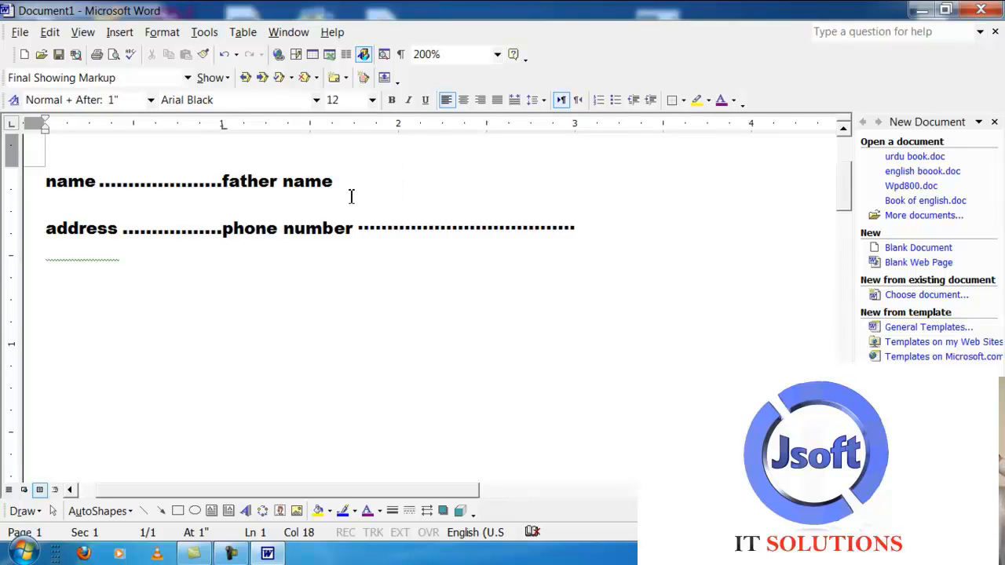
pyautogui.press('BackSpace')
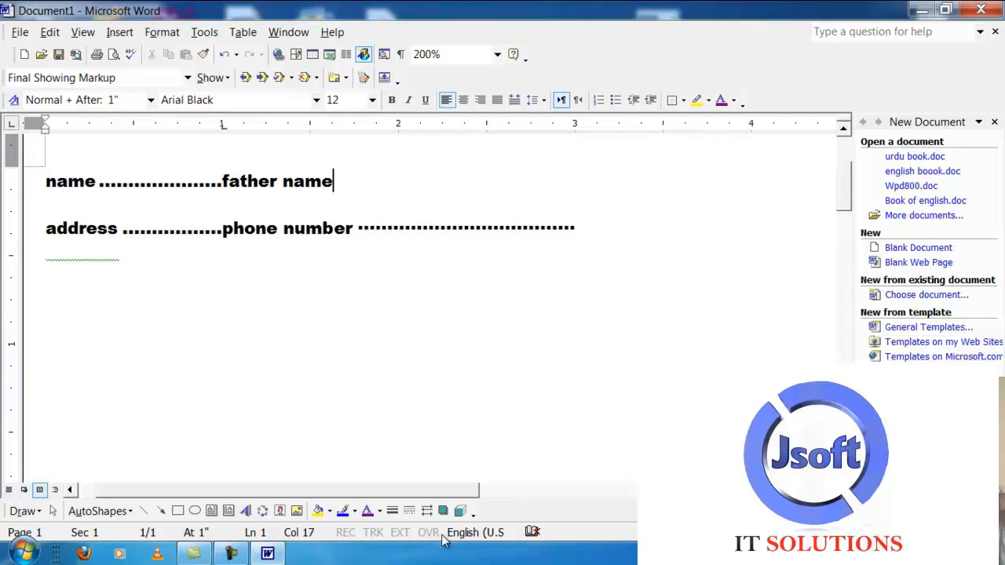
# Try moving the right page margin outward, and insert a tab after "father name" on the first line.
pyautogui.moveTo(448, 489); pyautogui.dragTo(777, 489)
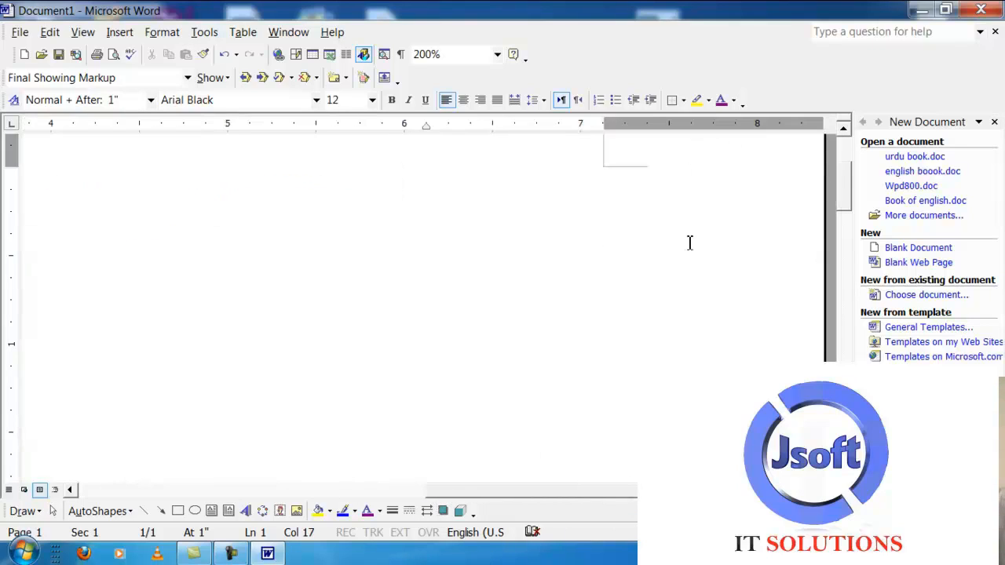
pyautogui.moveTo(604, 125); pyautogui.dragTo(736, 138)
pyautogui.moveTo(559, 489); pyautogui.dragTo(153, 489)
pyautogui.press('Tab')
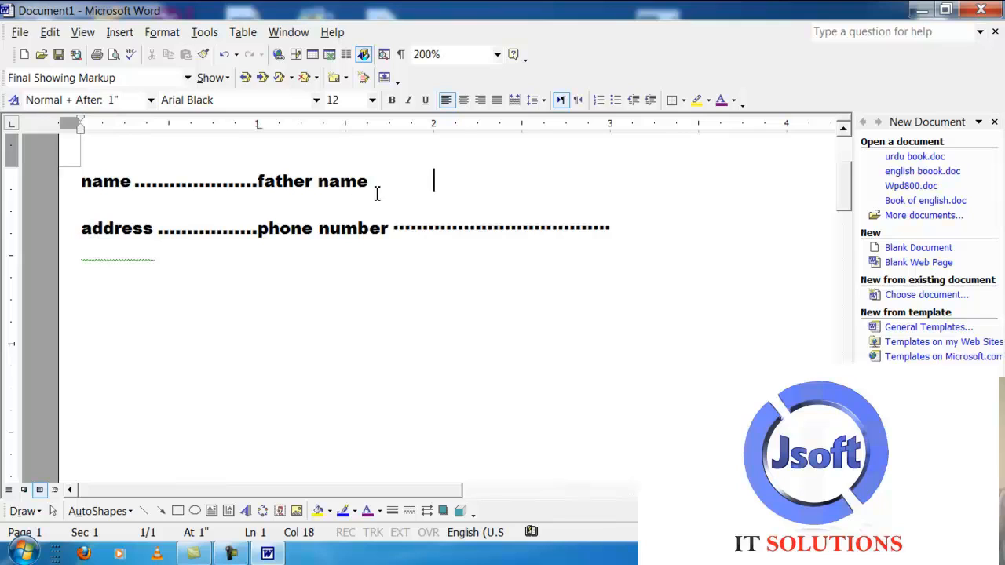
# Delete the name, father name, address and phone number lines with their dotted leaders so the document is empty.
pyautogui.press('BackSpace')
pyautogui.press('BackSpace')
pyautogui.press('BackSpace')
pyautogui.press('BackSpace')
pyautogui.moveTo(386, 228); pyautogui.dragTo(63, 168)
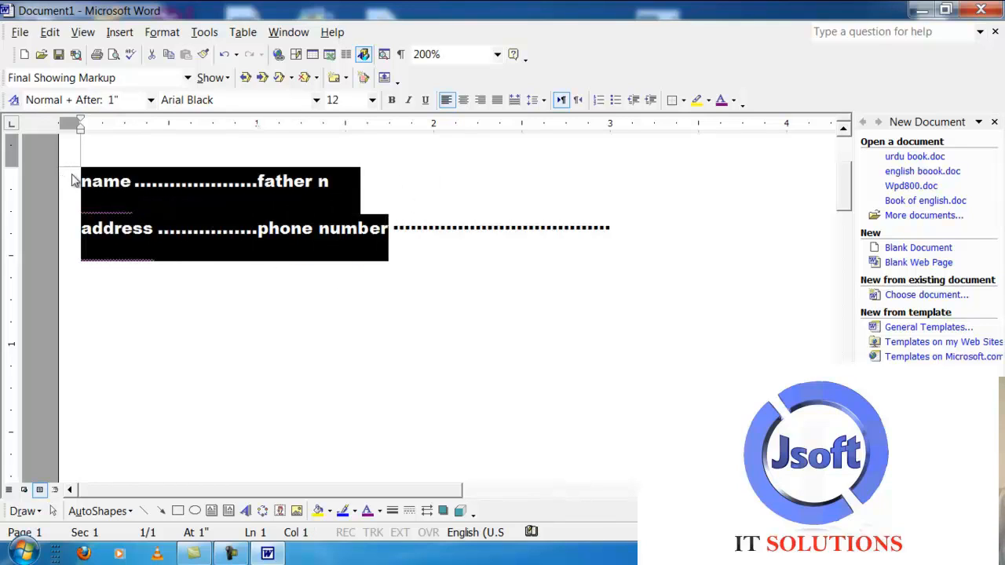
pyautogui.press('Delete')
pyautogui.moveTo(266, 223); pyautogui.dragTo(66, 141)
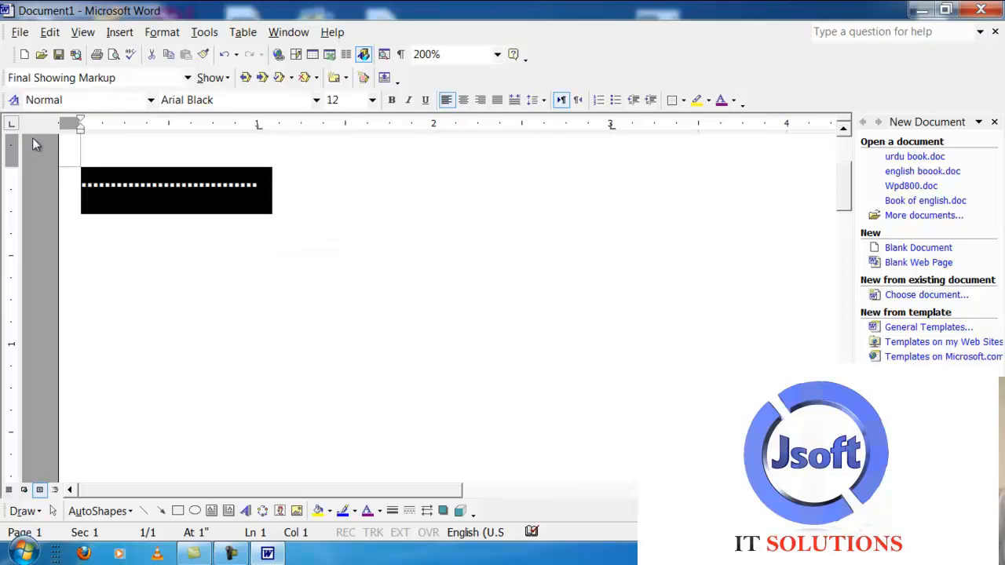
pyautogui.press('Delete')
# Insert a text box about 2.5 inches wide and 1.1 inches high on the blank page.
pyautogui.click(117, 33)
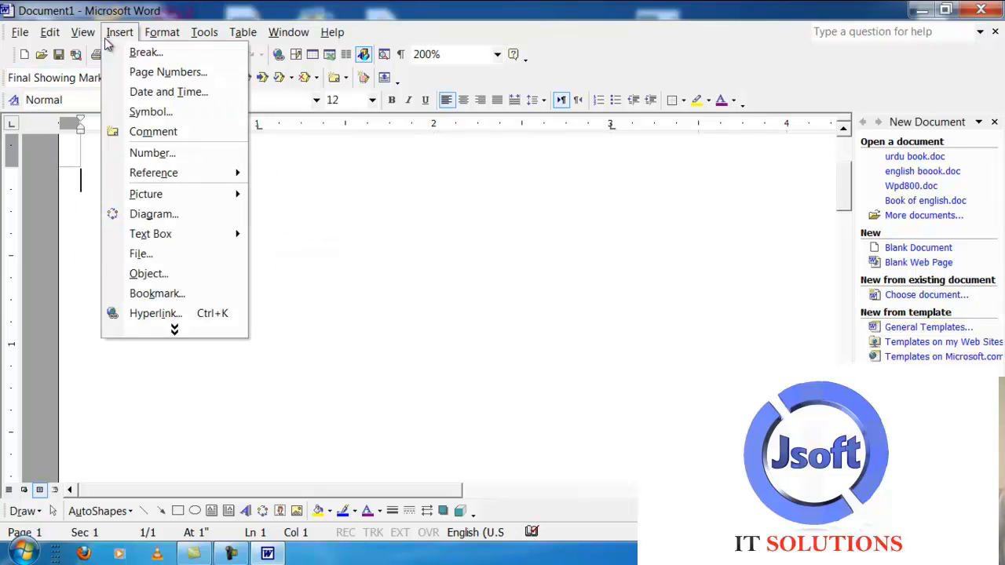
pyautogui.click(215, 330)
pyautogui.moveTo(235, 295)
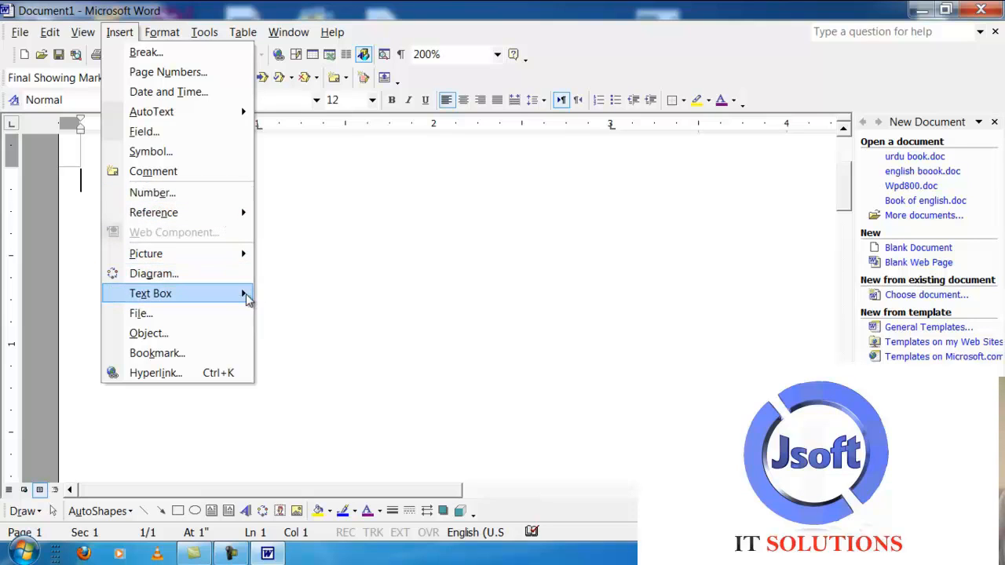
pyautogui.click(288, 301)
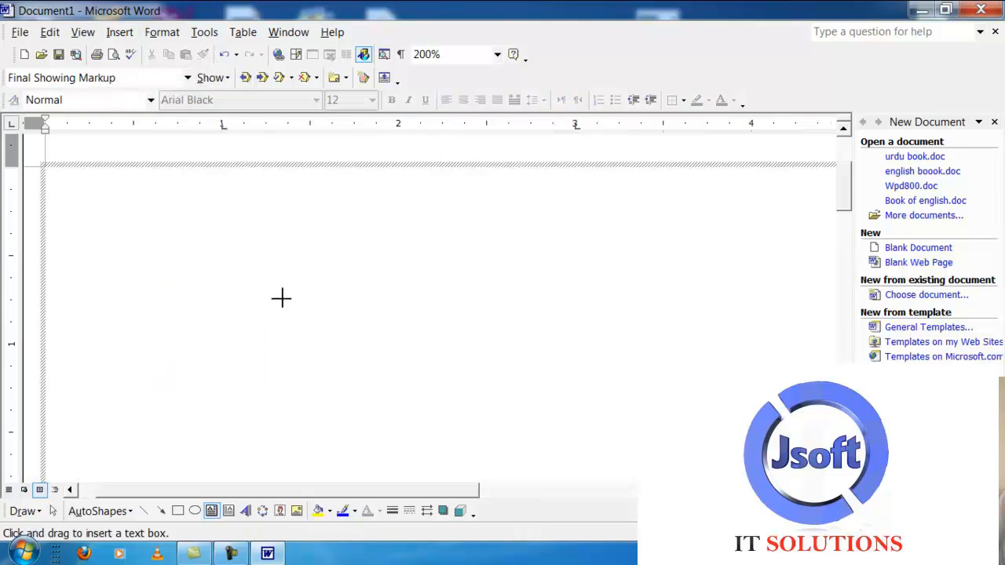
pyautogui.moveTo(258, 270); pyautogui.dragTo(688, 456)
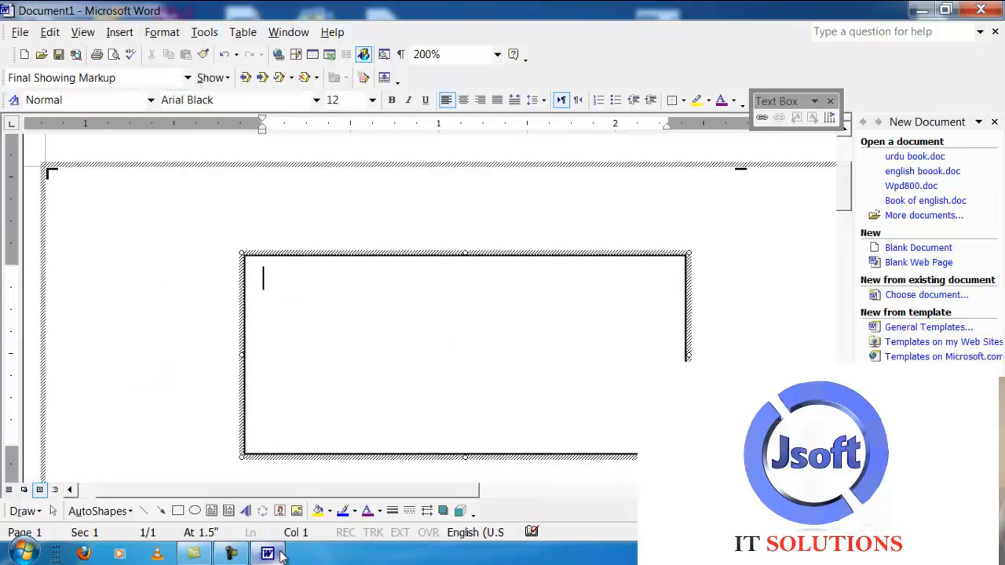
# Enter the label "name" in the text box.
pyautogui.write('naem')
pyautogui.press('BackSpace')
pyautogui.press('BackSpace')
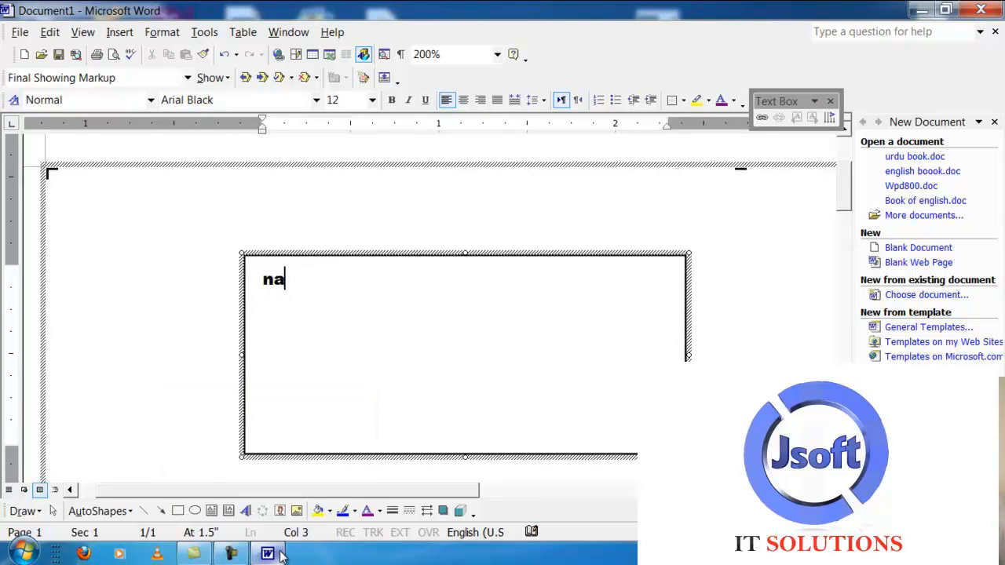
pyautogui.write('me')
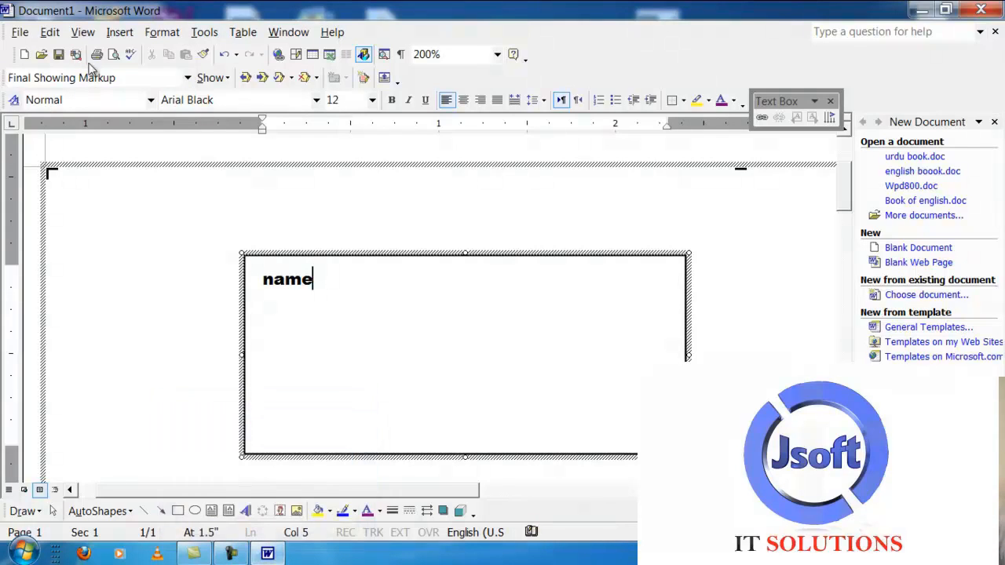
# Set a left tab stop at 1" with dotted leader style 2 and fill the space after "name" with dots.
pyautogui.click(163, 32)
pyautogui.click(180, 151)
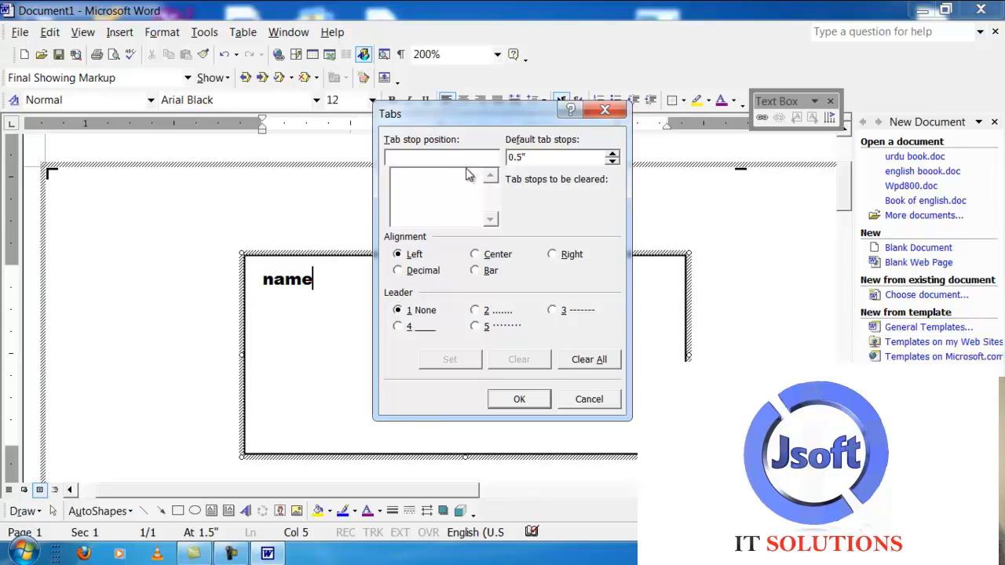
pyautogui.write('1')
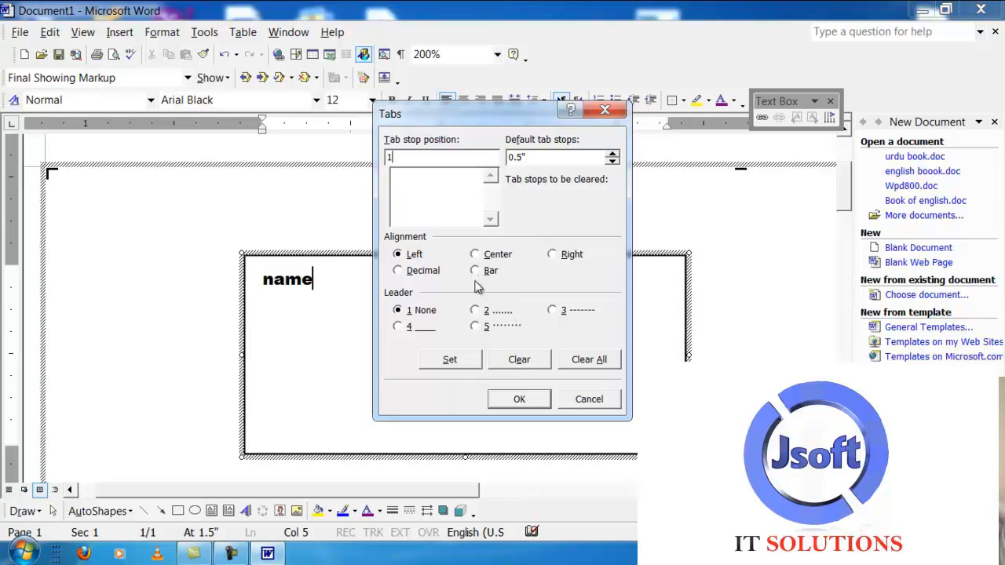
pyautogui.click(475, 311)
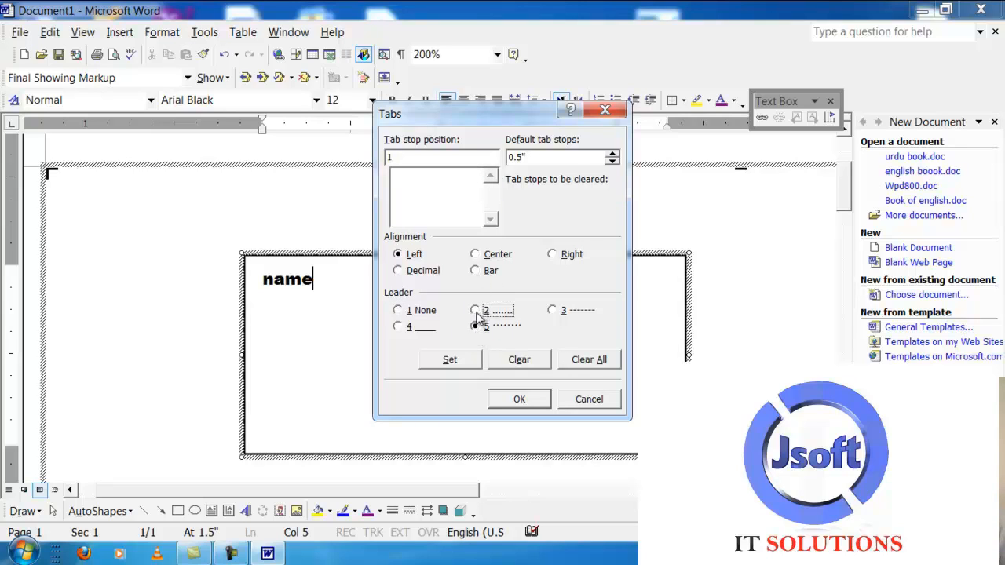
pyautogui.click(471, 363)
pyautogui.click(518, 399)
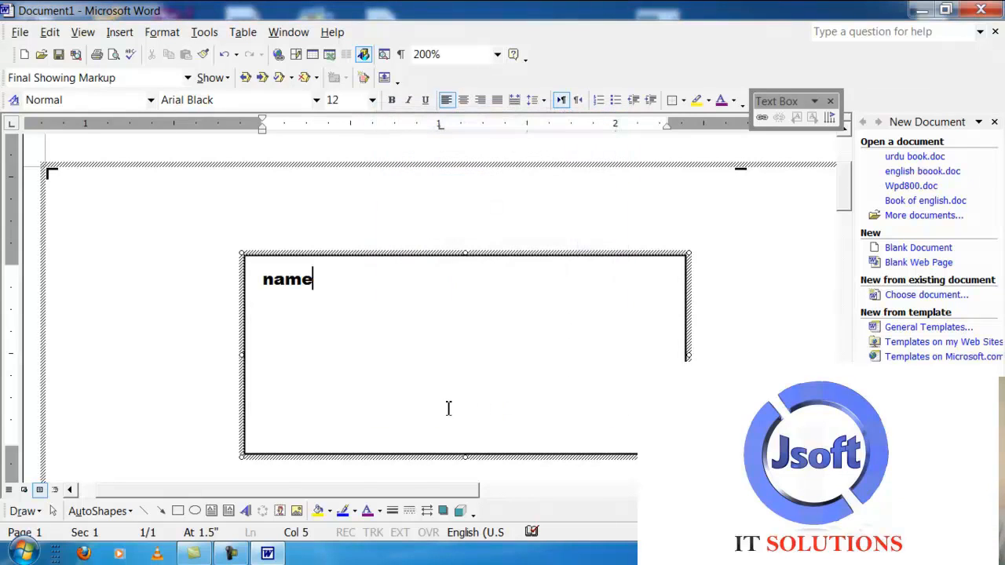
pyautogui.press('Tab')
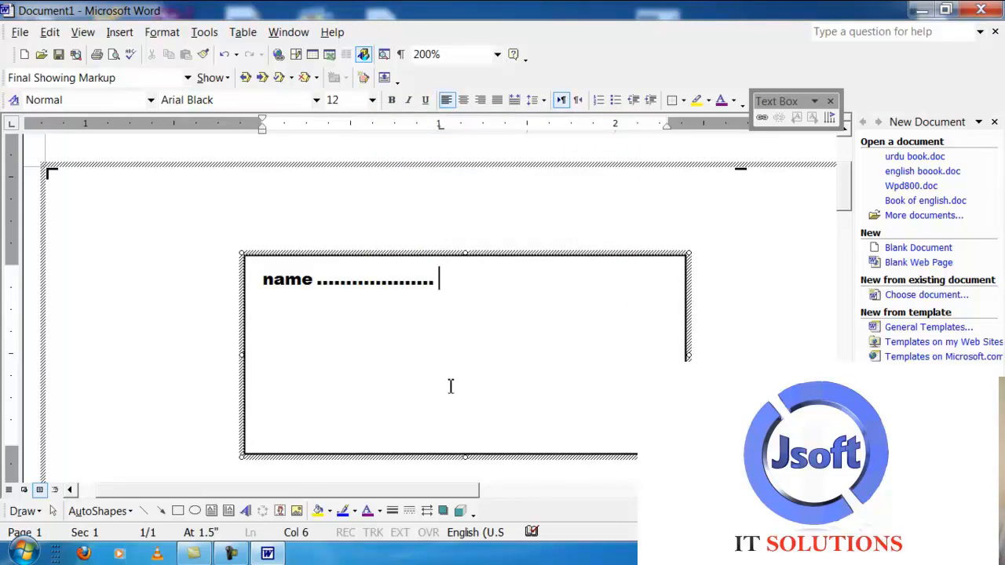
# Try the label "father name" after the dotted name line, then erase it.
pyautogui.write('fath')
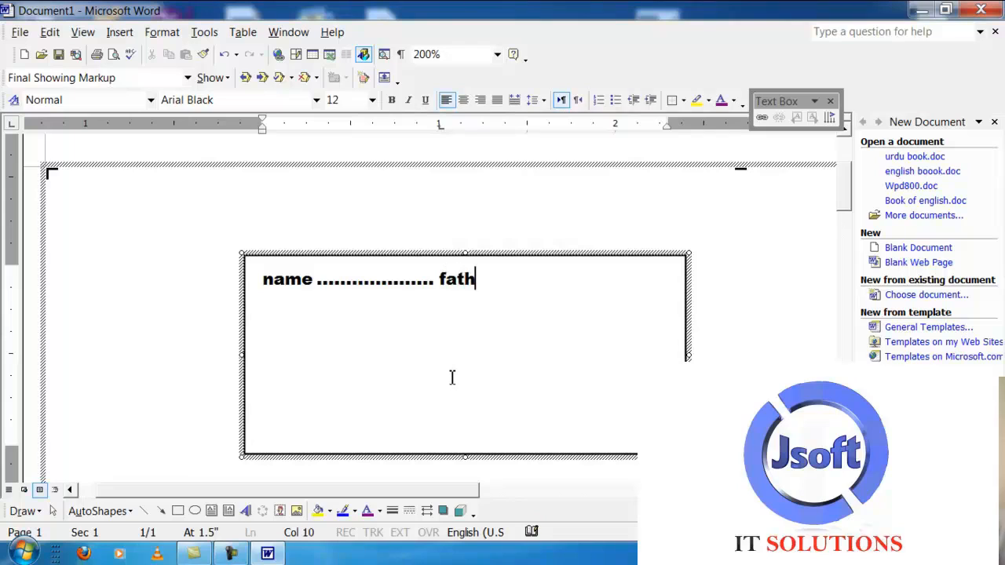
pyautogui.write('er name')
pyautogui.press('Tab')
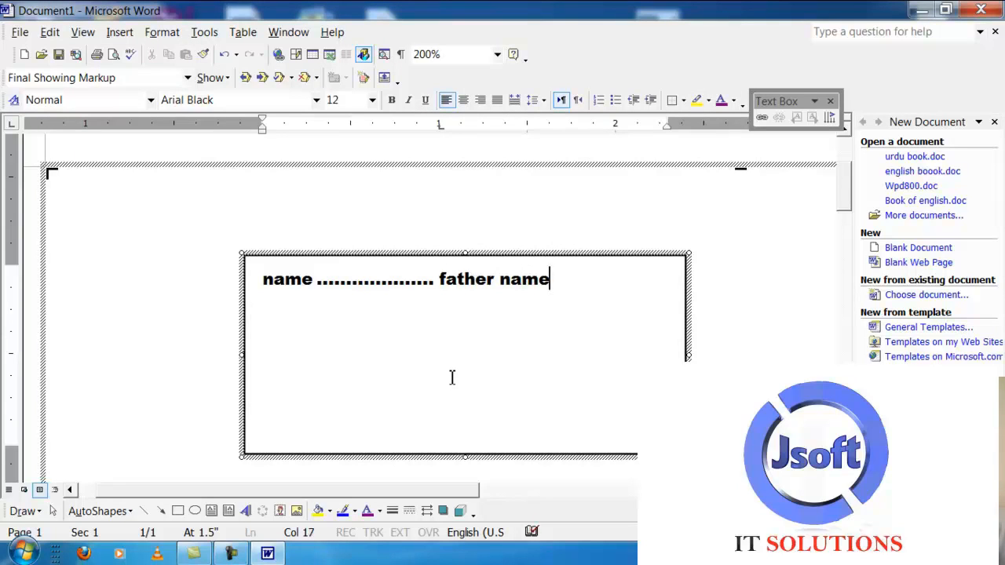
pyautogui.press('BackSpace')
pyautogui.press('BackSpace')
pyautogui.press('BackSpace')
pyautogui.press('BackSpace')
pyautogui.press('BackSpace')
pyautogui.press('BackSpace')
pyautogui.press('BackSpace')
pyautogui.press('BackSpace')
pyautogui.press('BackSpace')
pyautogui.press('BackSpace')
pyautogui.press('BackSpace')
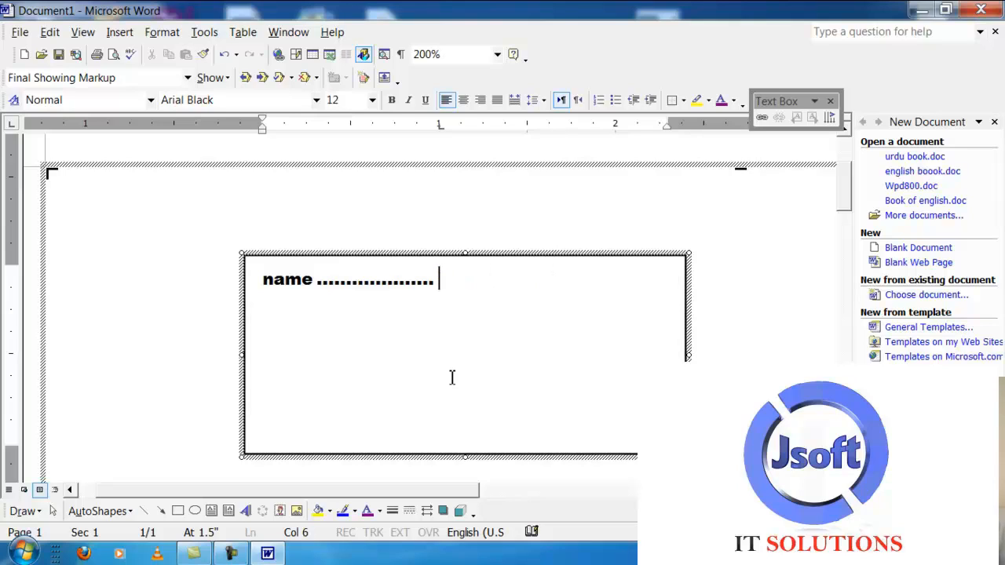
# Try the label "s/o" followed by a dotted leader after the name line, reapplying the existing 1" tab stop.
pyautogui.write('s/o')
pyautogui.press('Tab')
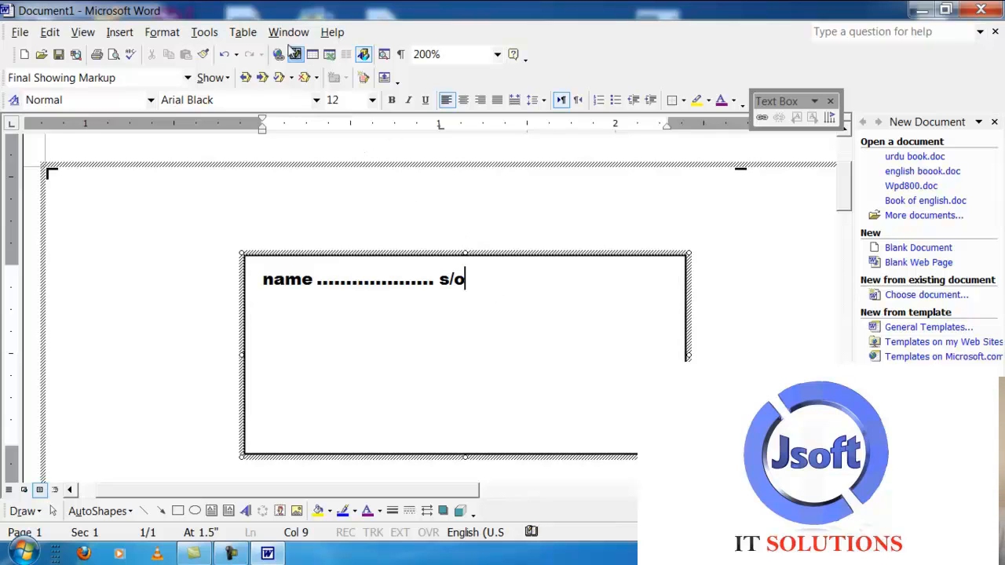
pyautogui.click(178, 33)
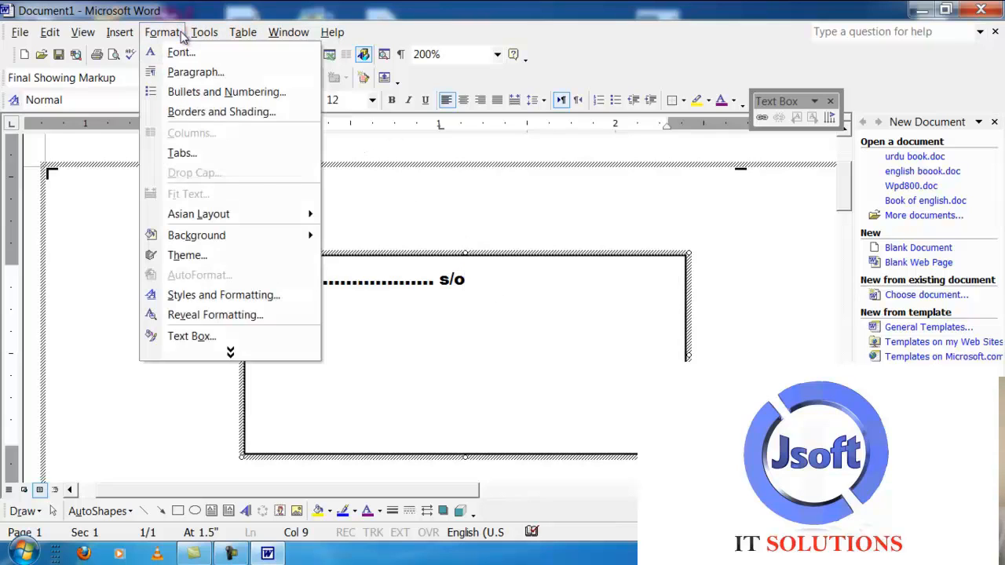
pyautogui.click(182, 153)
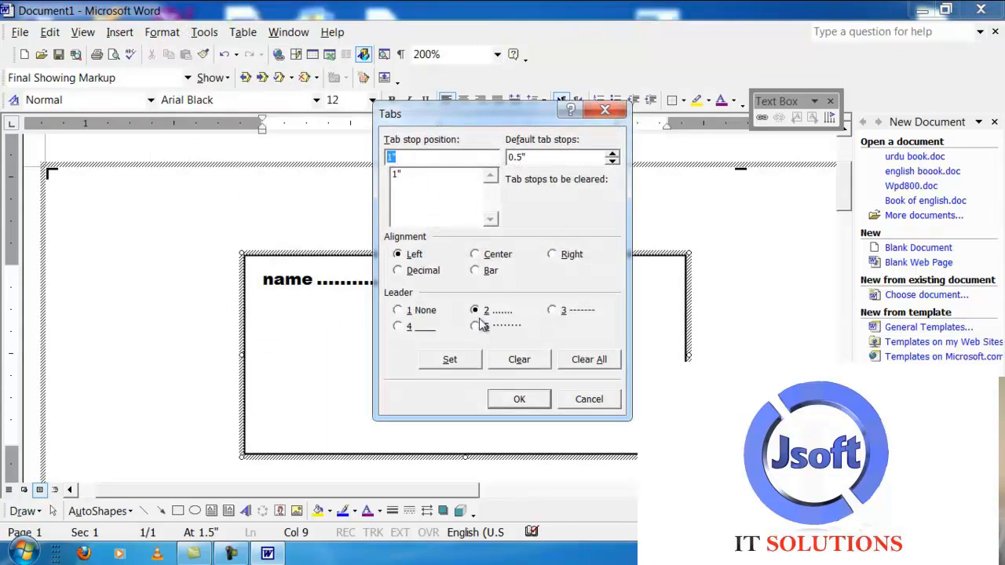
pyautogui.click(518, 399)
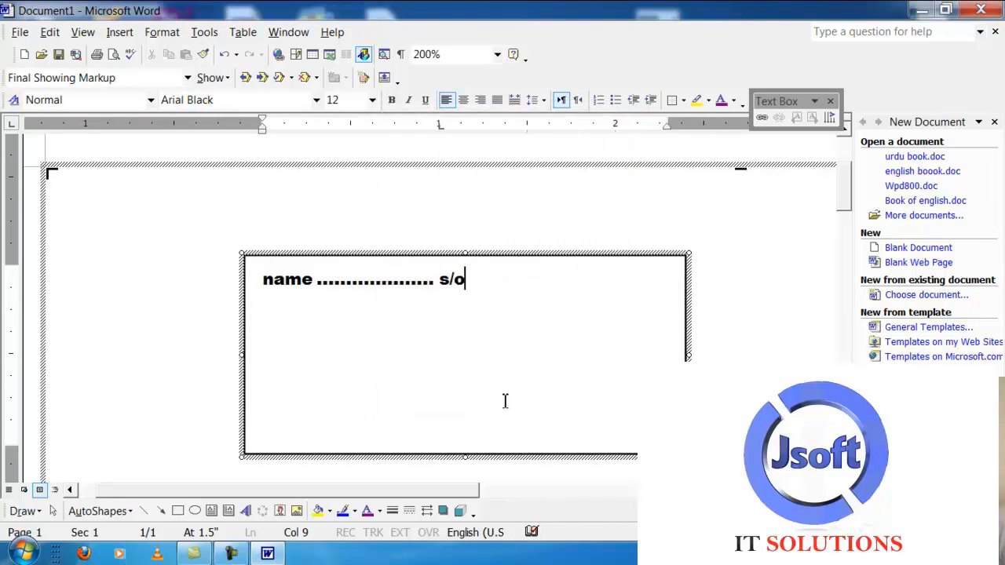
pyautogui.press('Tab')
pyautogui.press('Return')
pyautogui.press('Tab')
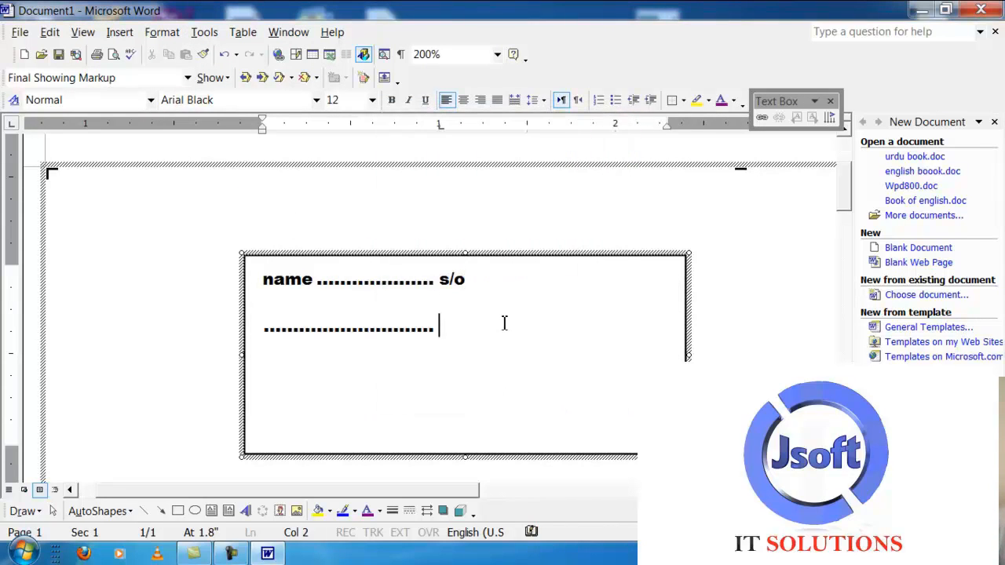
# Remove the second dotted line and the "s/o" label from the text box.
pyautogui.press('BackSpace')
pyautogui.press('BackSpace')
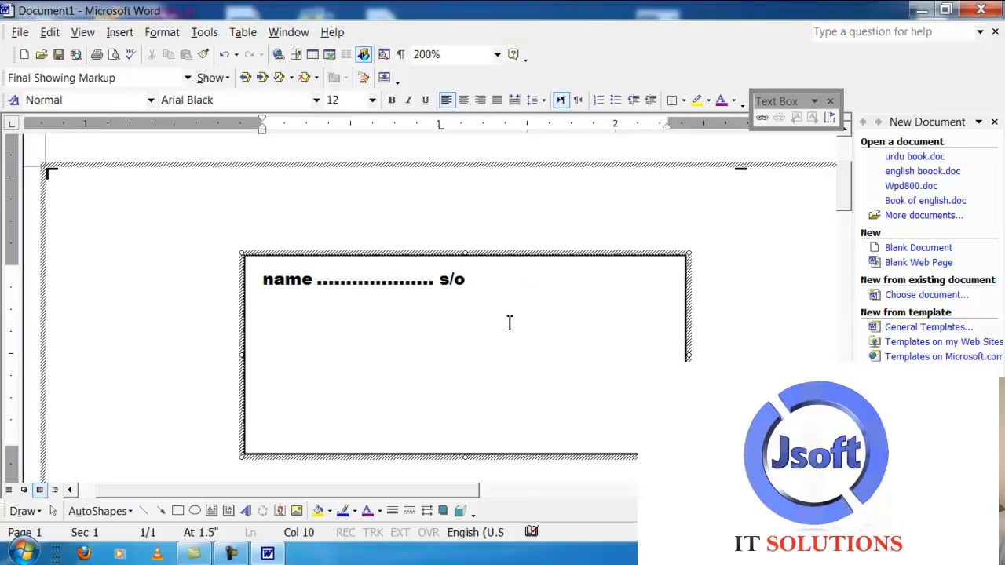
pyautogui.press('BackSpace')
pyautogui.press('BackSpace')
pyautogui.press('BackSpace')
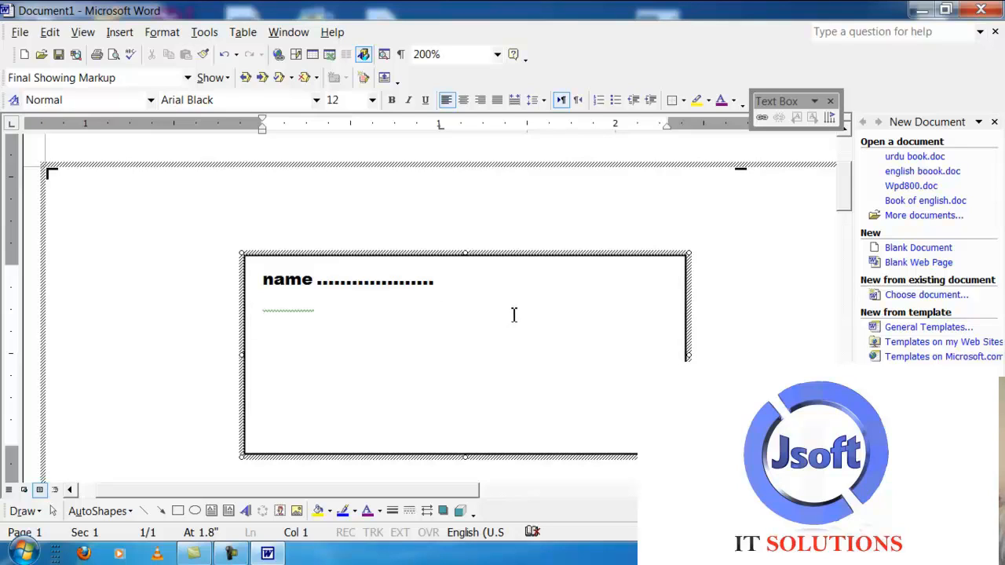
# Add the label "father" with a dotted leader on the second line of the text box.
pyautogui.write('fatrg=')
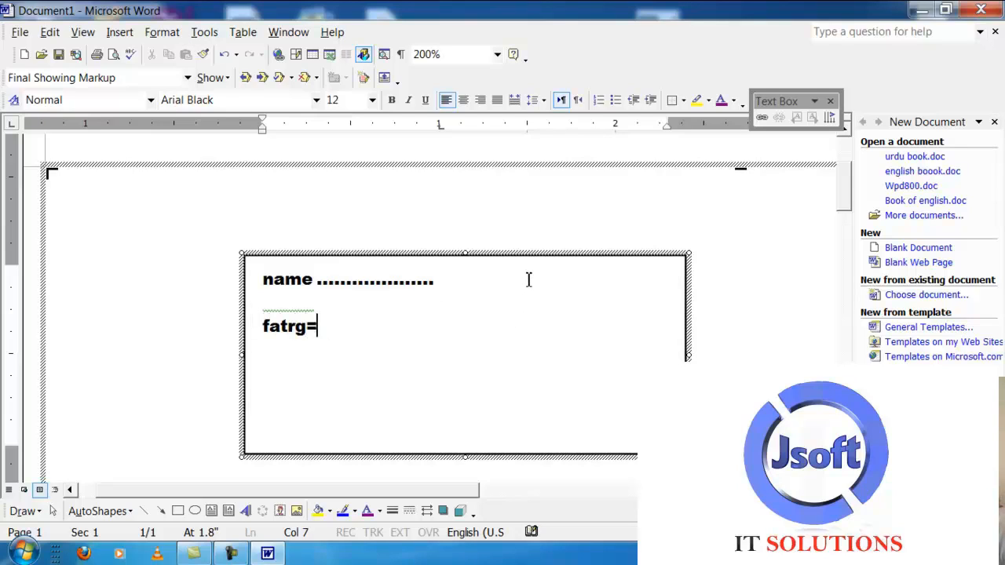
pyautogui.press('BackSpace')
pyautogui.press('BackSpace')
pyautogui.press('BackSpace')
pyautogui.write('her')
pyautogui.press('Tab')
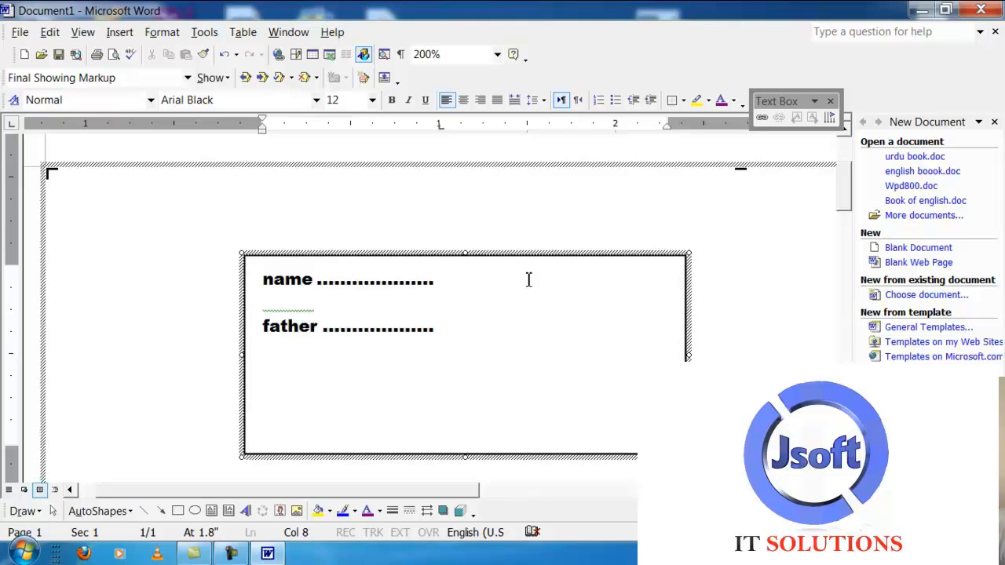
# Add the label "village" with a dotted leader on the third line of the text box.
pyautogui.press('Return')
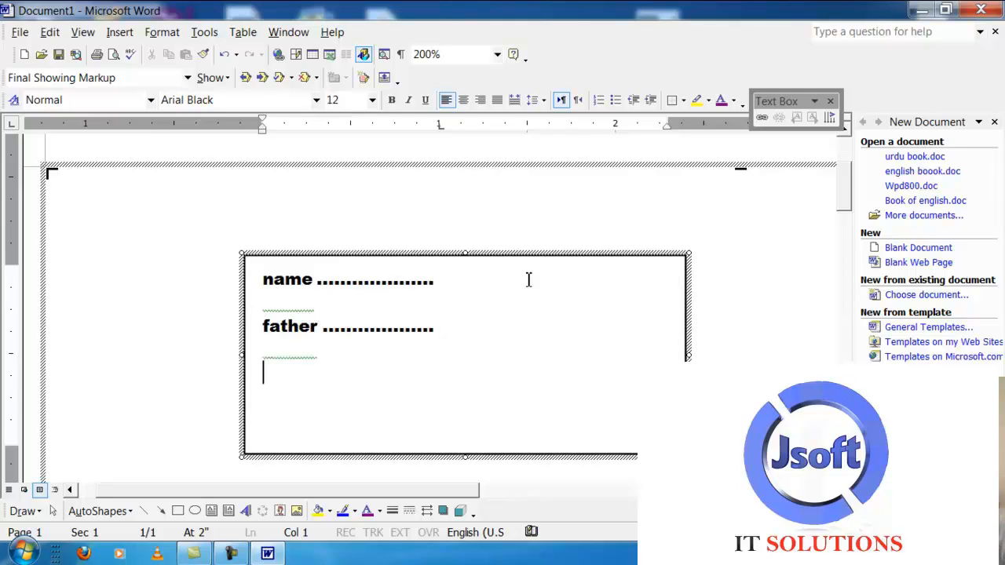
pyautogui.write('village')
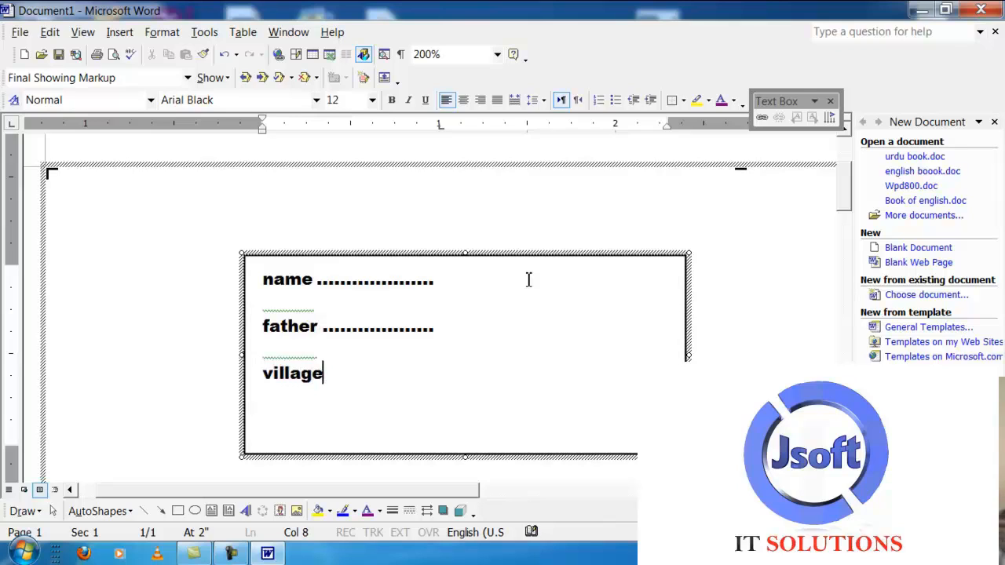
pyautogui.press('Tab')
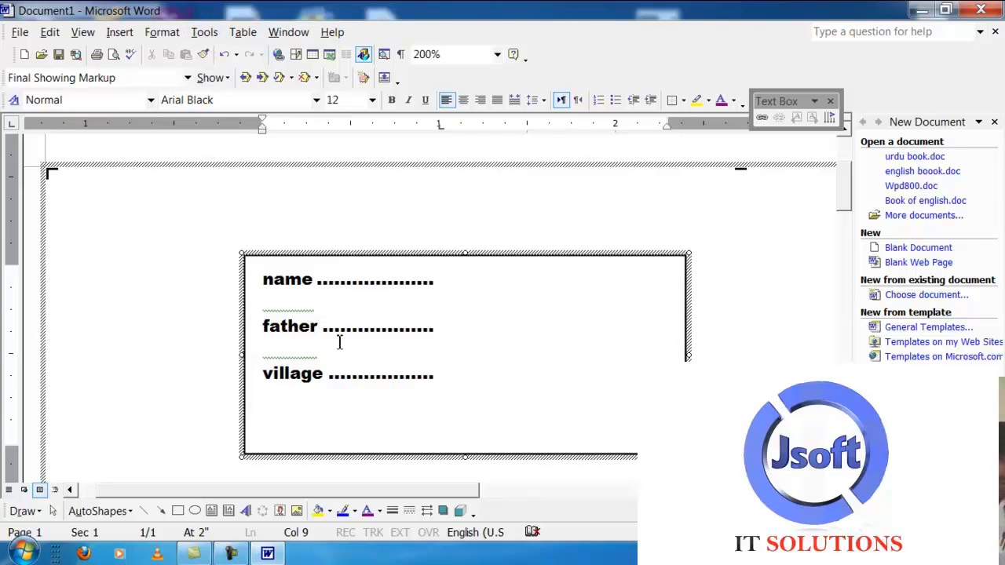
# Draw a rectangle about 0.75 inch wide and 0.6 inch high inside the text box, beside the dotted lines.
pyautogui.click(503, 229)
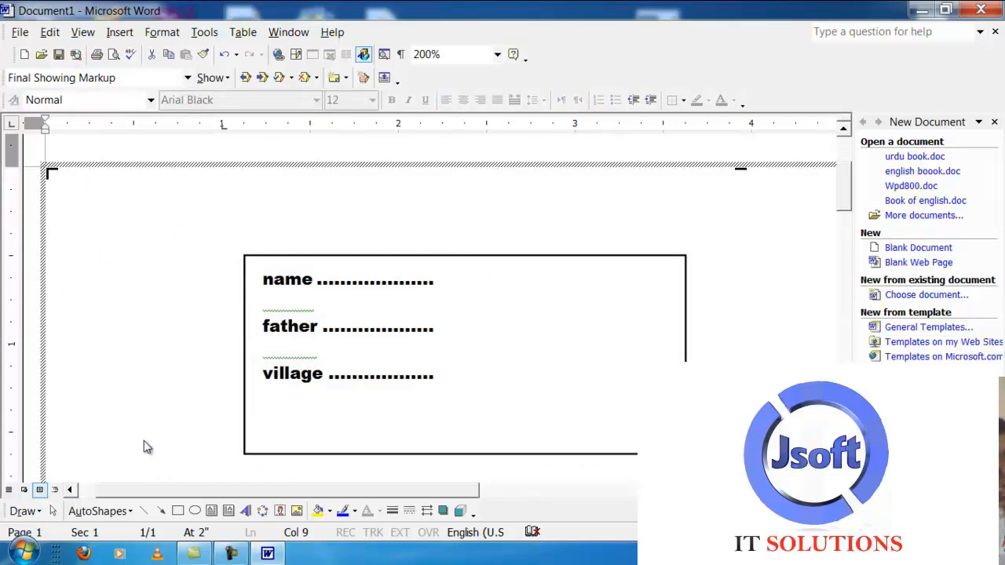
pyautogui.click(177, 511)
pyautogui.moveTo(531, 299); pyautogui.dragTo(663, 409)
pyautogui.click(598, 371)
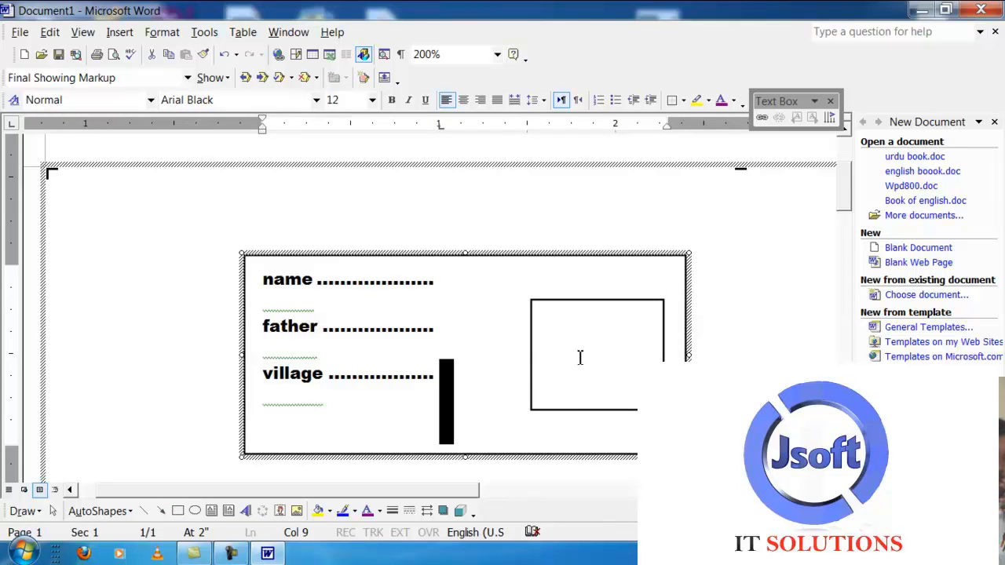
pyautogui.click(506, 310)
pyautogui.doubleClick(576, 346)
pyautogui.click(828, 294)
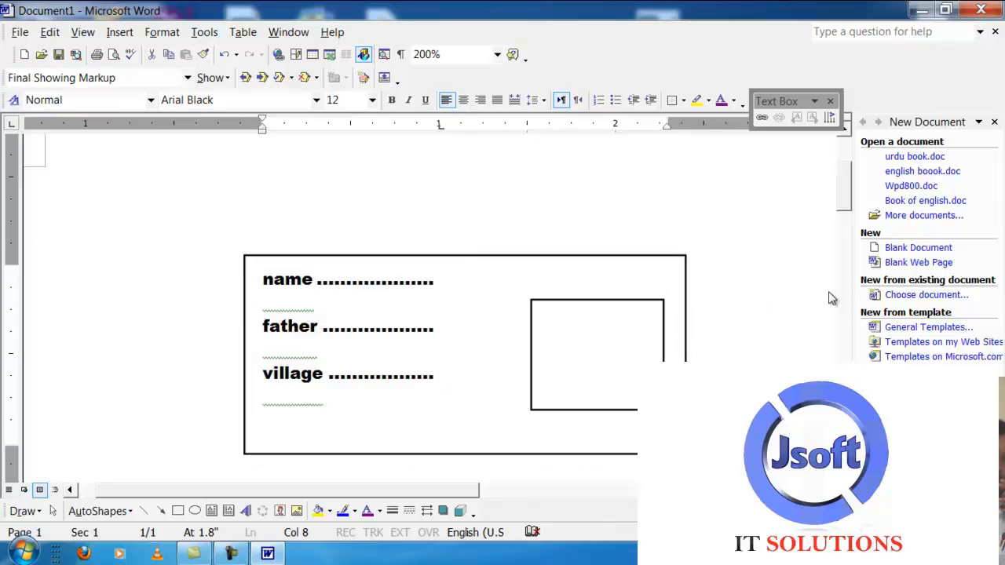
pyautogui.click(619, 328)
pyautogui.rightClick(619, 329)
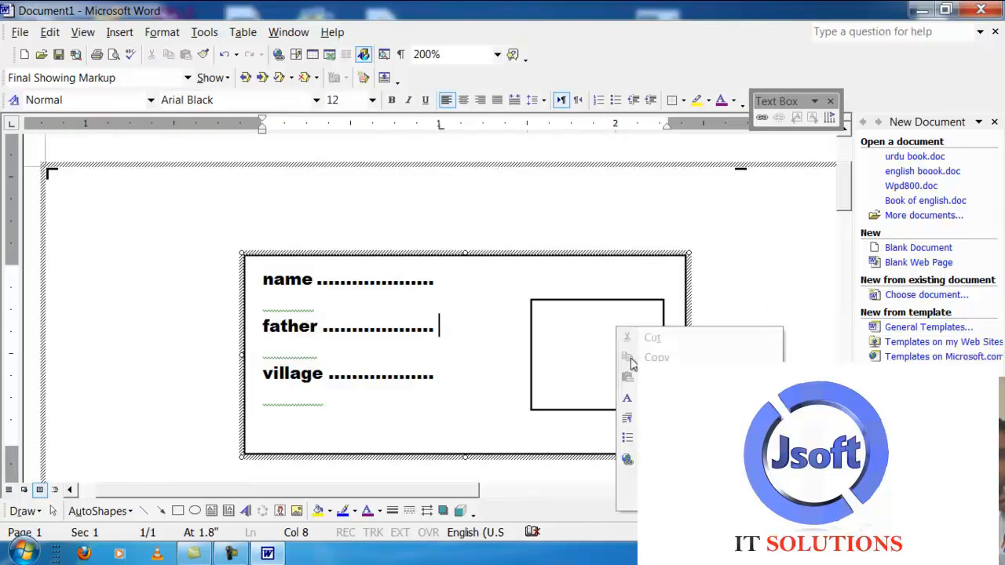
pyautogui.tripleClick(600, 390)
pyautogui.doubleClick(601, 390)
pyautogui.click(557, 306)
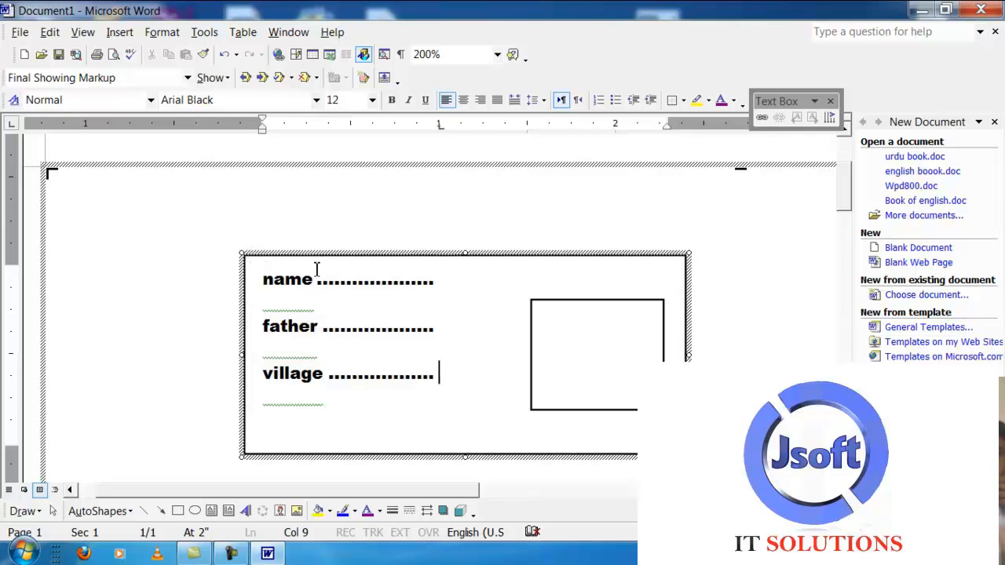
# Review the tab stop position, alignment and leader settings of the "village" line.
pyautogui.click(179, 35)
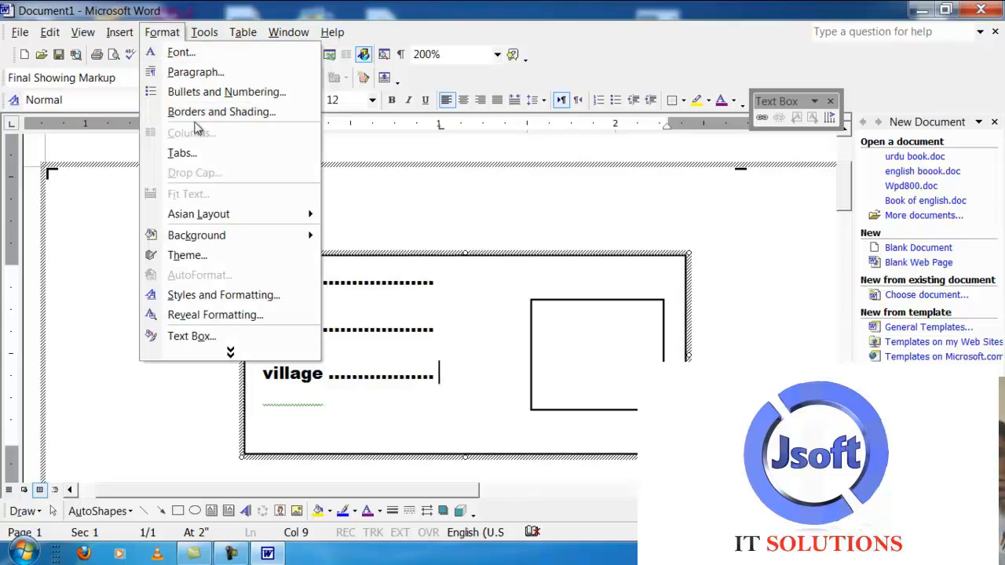
pyautogui.click(200, 153)
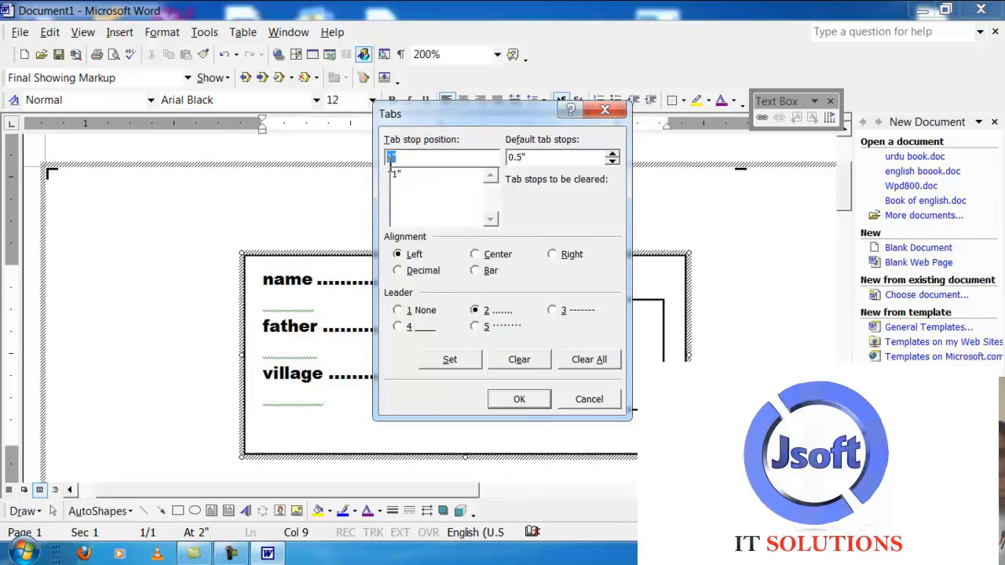
pyautogui.click(522, 398)
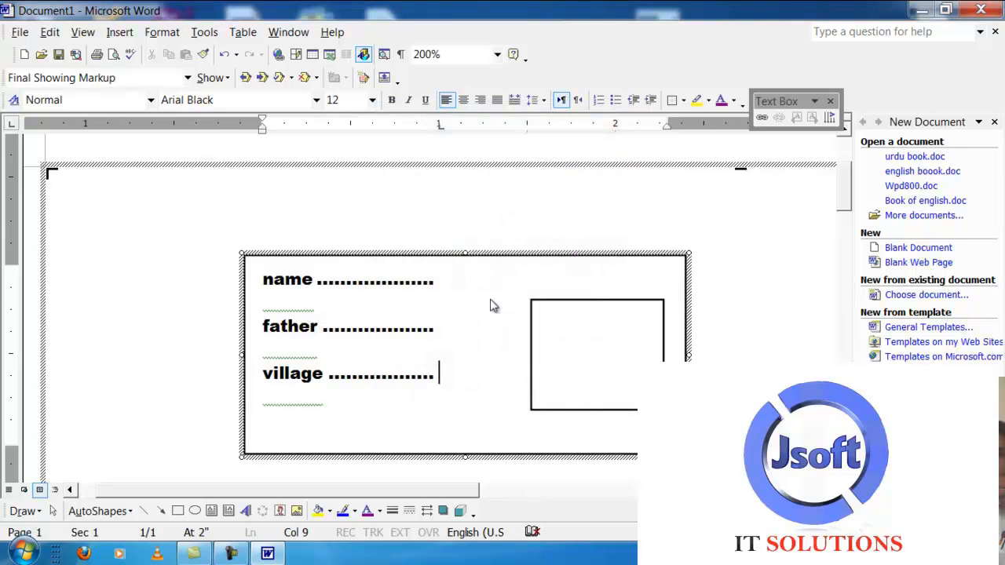
pyautogui.scroll(-3, 339, 179)
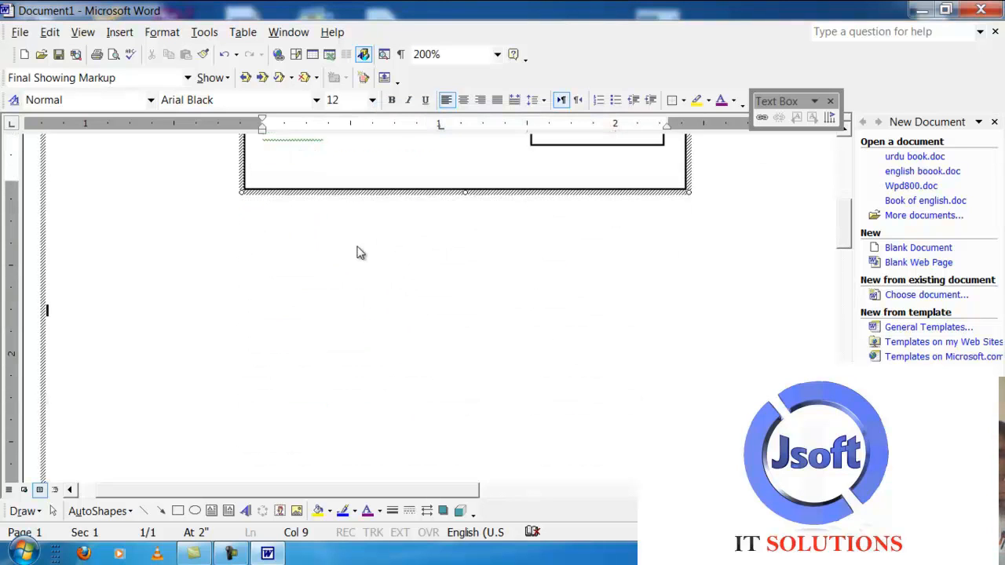
pyautogui.click(157, 32)
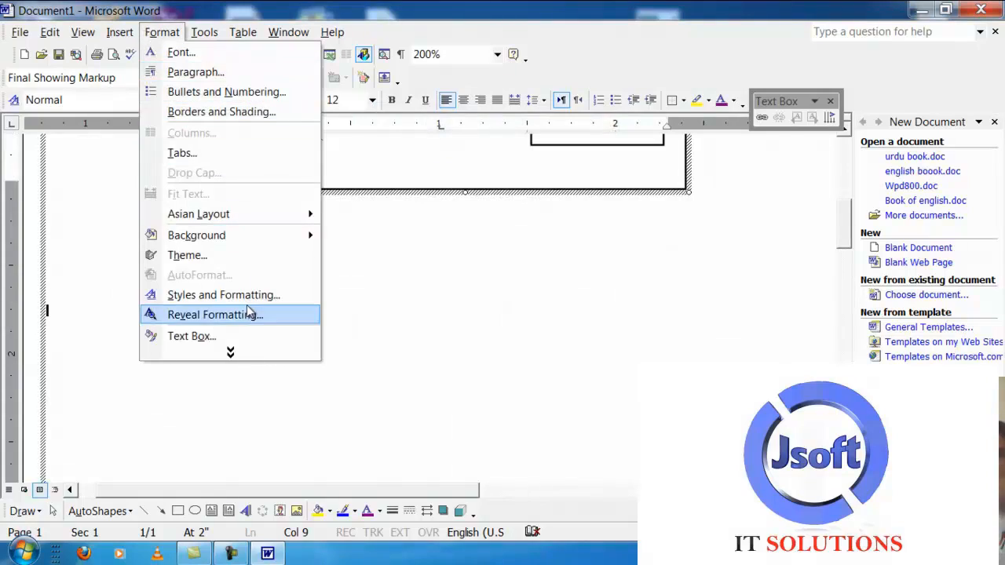
pyautogui.click(251, 353)
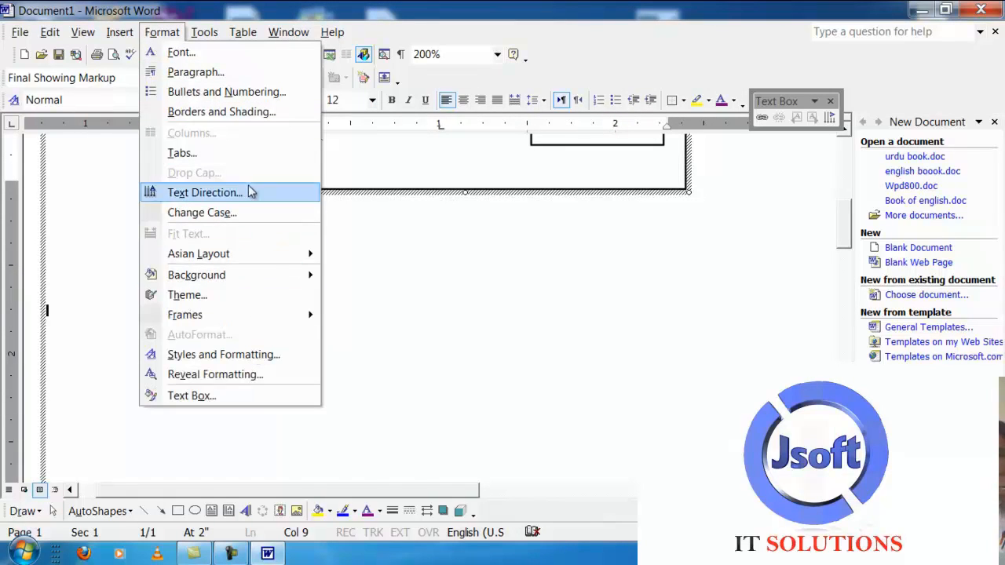
pyautogui.click(541, 317)
# Delete the form's text, its text box, the rectangle and the drawing canvas to empty the page.
pyautogui.scroll(3, 538, 296)
pyautogui.hotkey('ctrl', 'a')
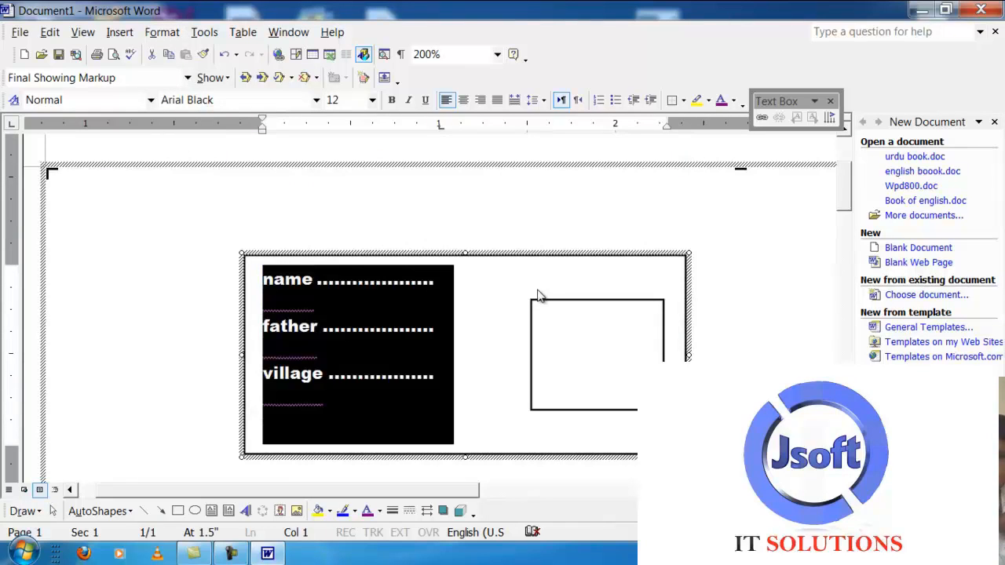
pyautogui.press('Delete')
pyautogui.click(547, 257)
pyautogui.press('Delete')
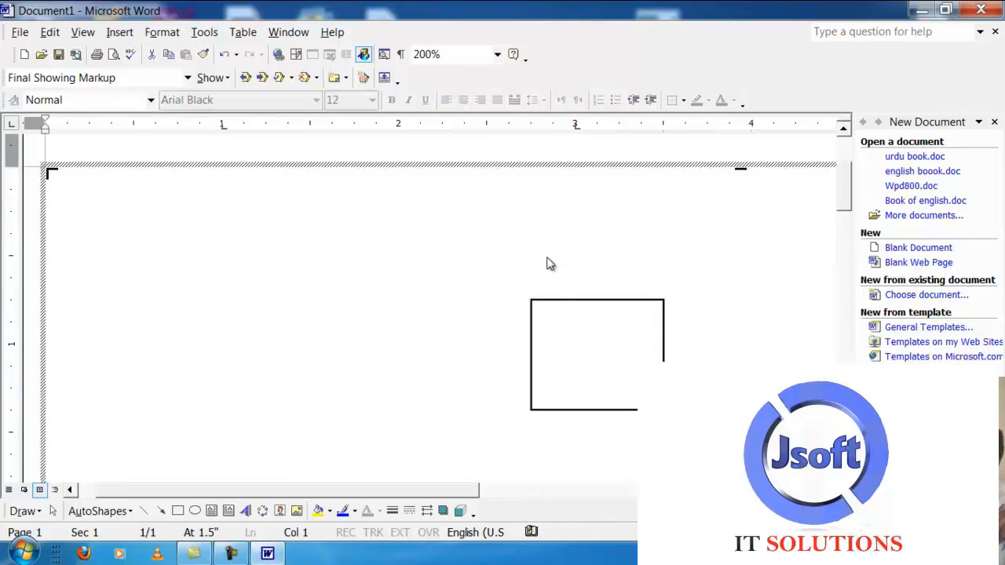
pyautogui.click(531, 308)
pyautogui.press('Delete')
pyautogui.press('Delete')
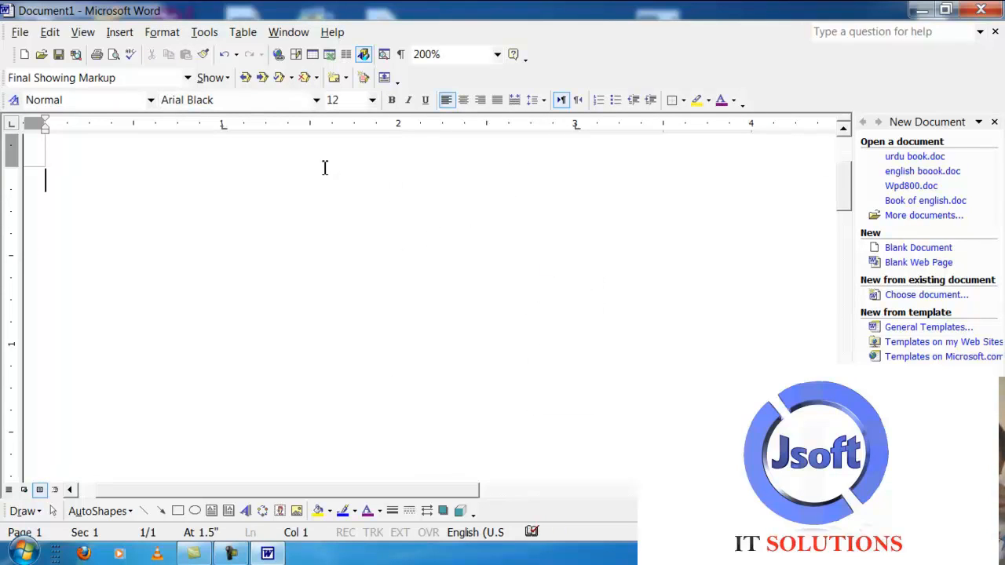
# Enter "sdfsdfsd" on the empty page and format its first three letters as a Dropped drop cap.
pyautogui.click(162, 32)
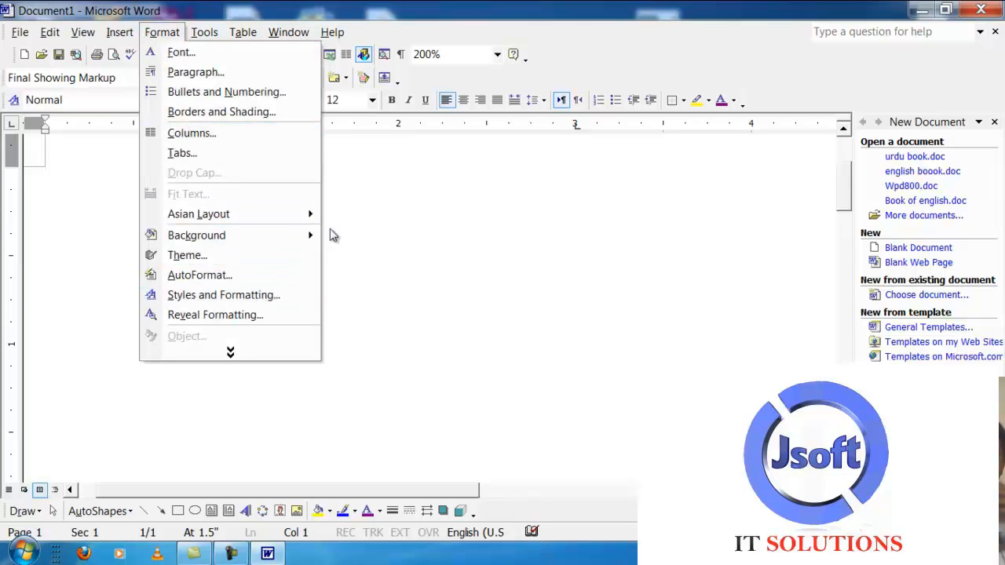
pyautogui.click(374, 227)
pyautogui.write('sdfsdfsd')
pyautogui.moveTo(46, 180); pyautogui.dragTo(73, 180)
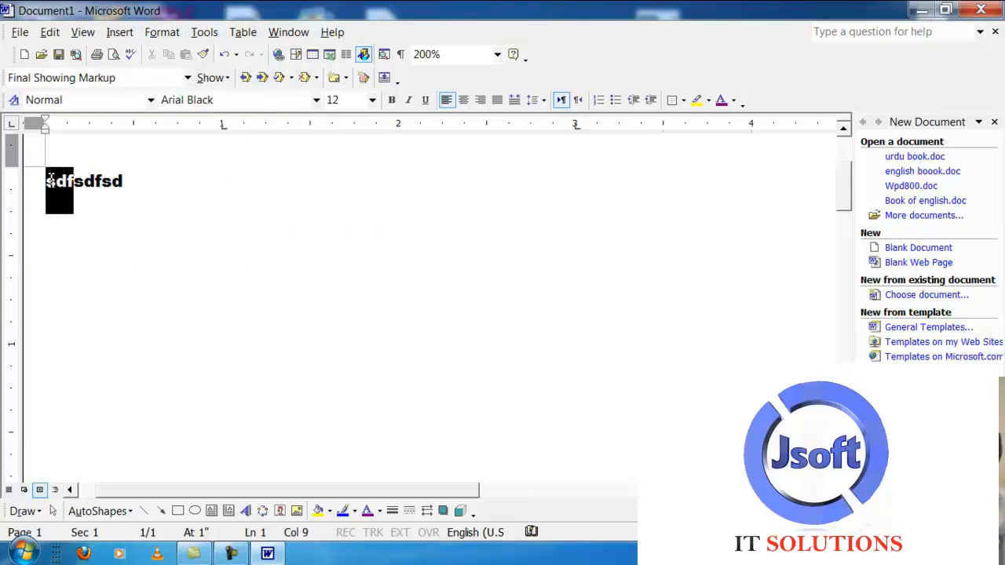
pyautogui.click(161, 33)
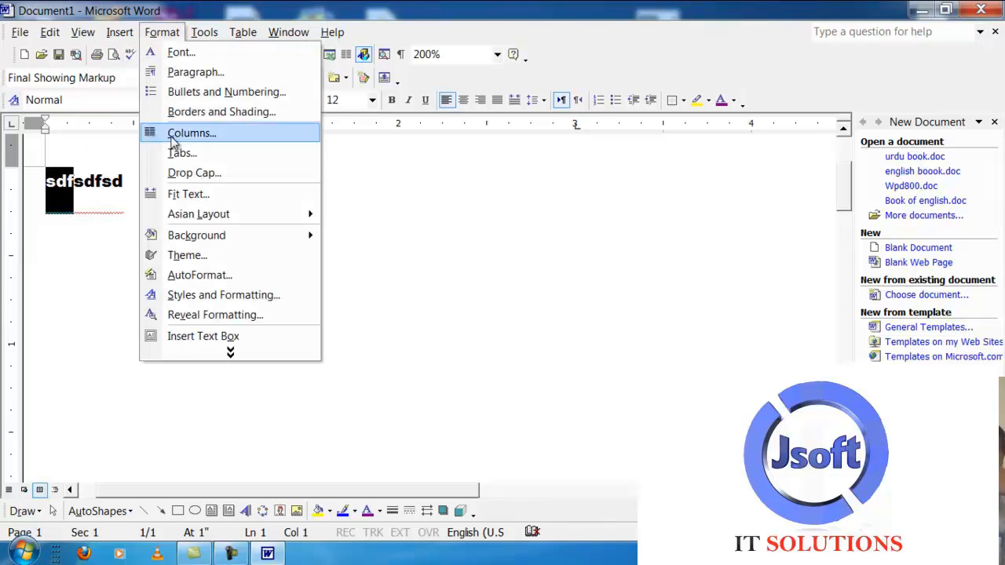
pyautogui.click(199, 173)
pyautogui.click(483, 209)
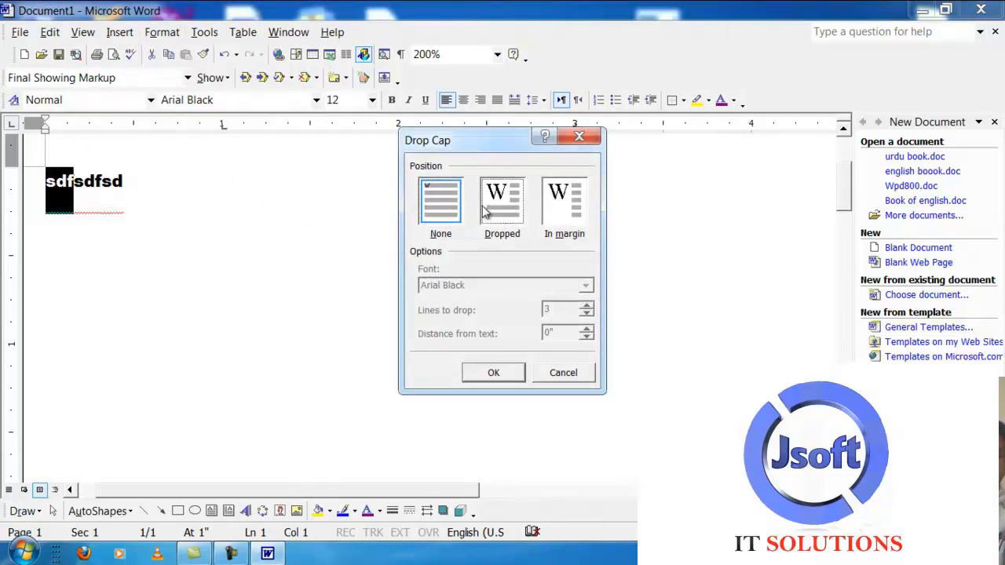
pyautogui.click(485, 380)
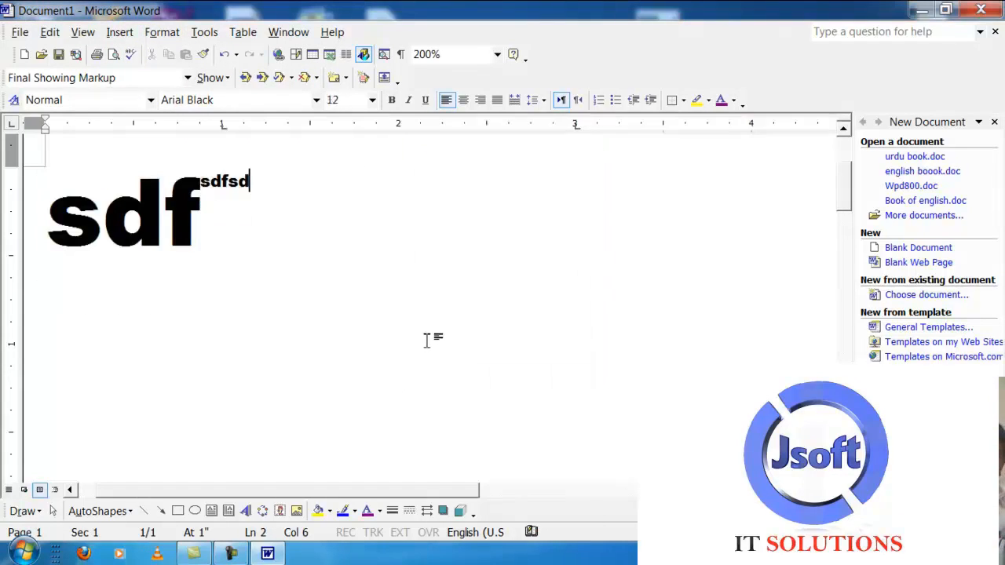
# Delete the drop cap together with the rest of the sample text.
pyautogui.moveTo(271, 276); pyautogui.dragTo(66, 187)
pyautogui.press('Delete')
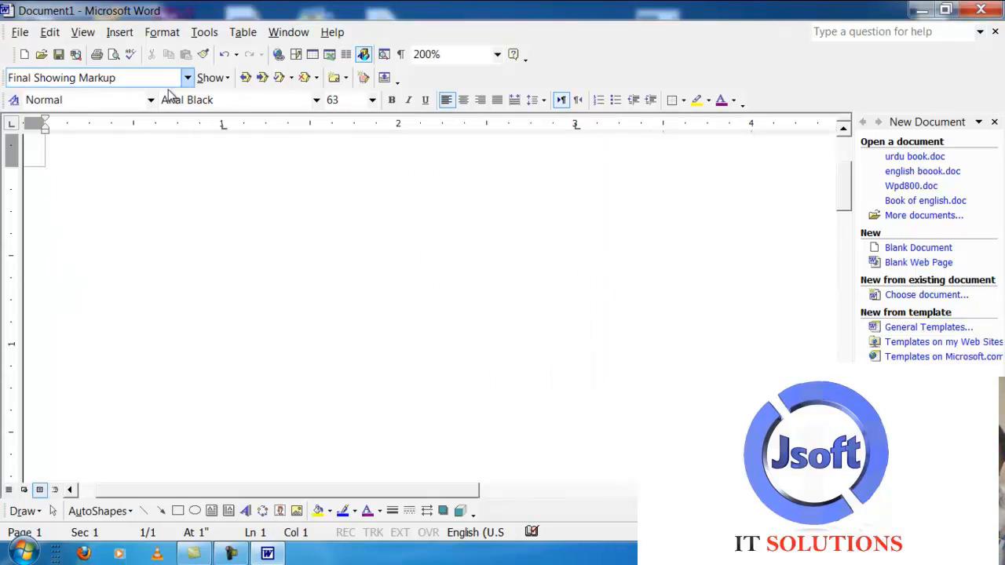
# Insert a vertical text box about 0.65 inch wide and 0.9 inch high, containing "fgdgfdgdfgdfg".
pyautogui.click(157, 31)
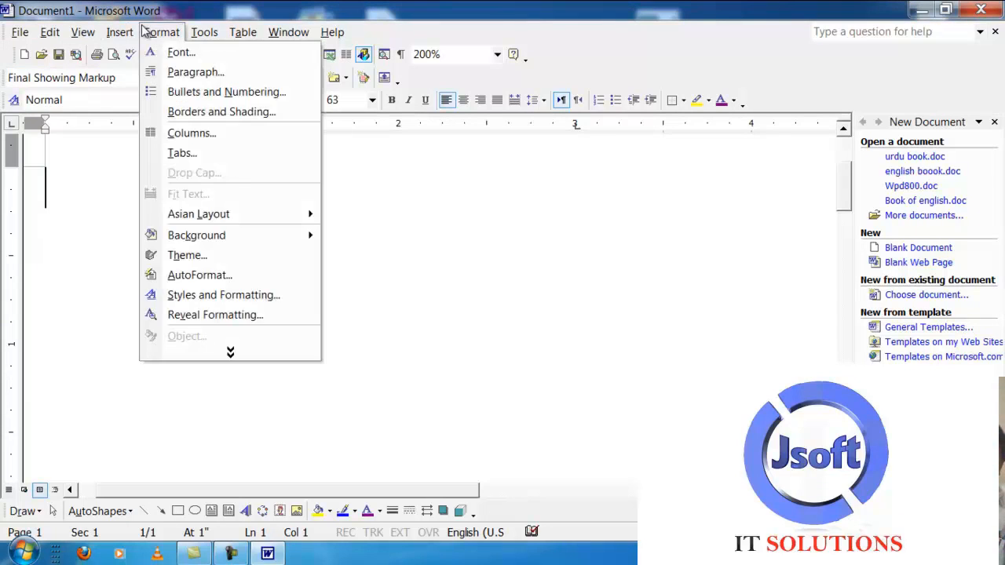
pyautogui.click(252, 357)
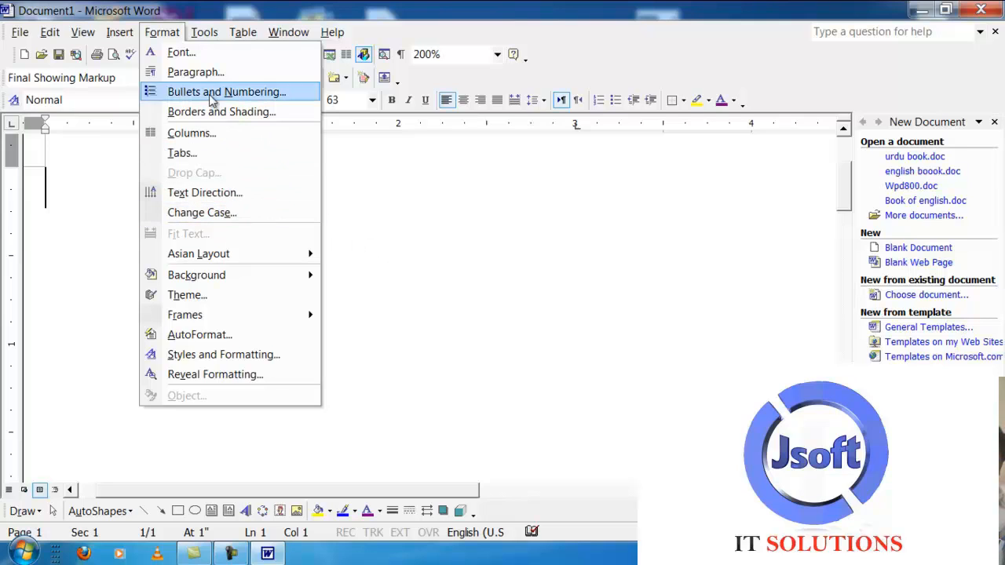
pyautogui.moveTo(125, 31)
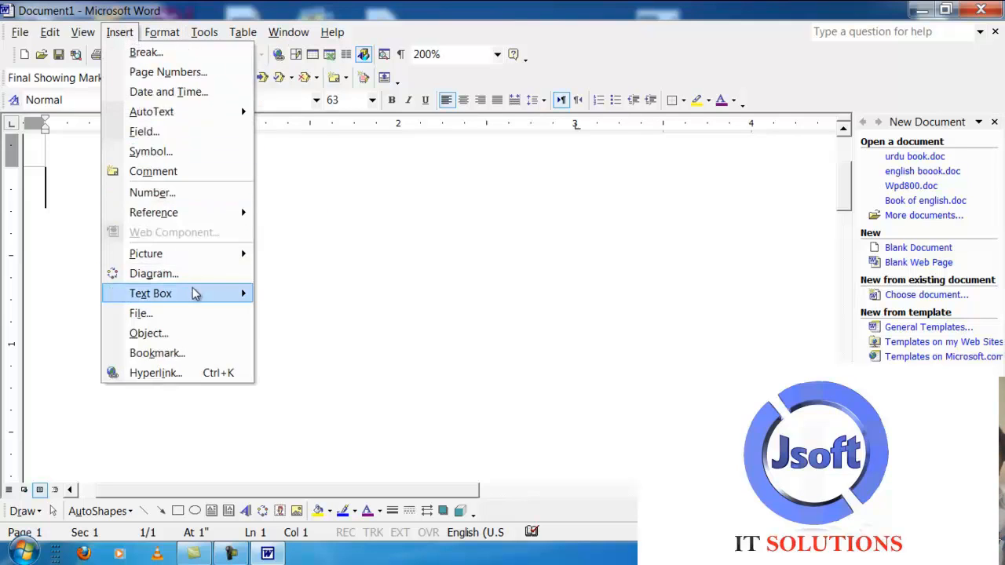
pyautogui.moveTo(210, 293)
pyautogui.click(284, 314)
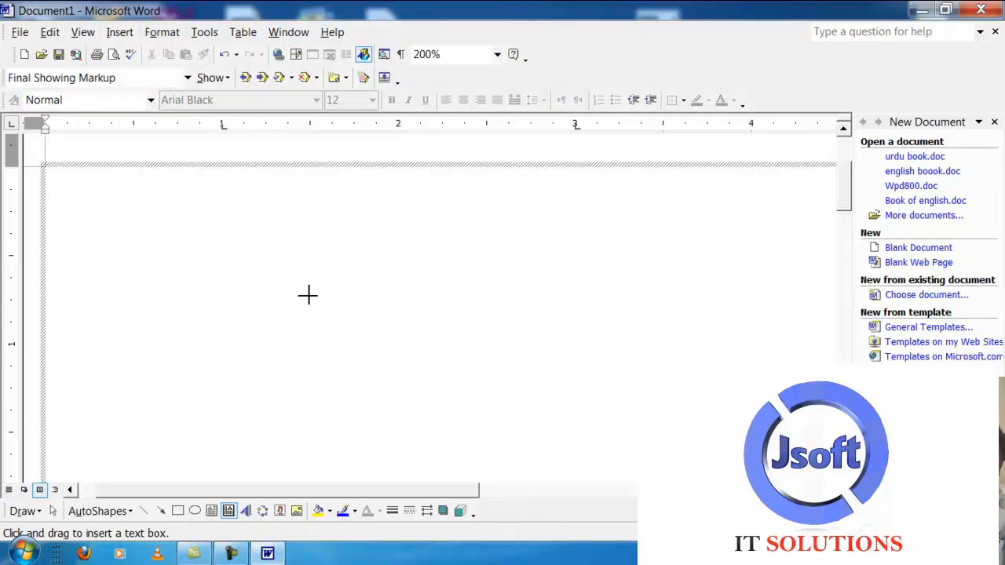
pyautogui.moveTo(287, 254); pyautogui.dragTo(402, 411)
pyautogui.write('fgdgfdgdfgdfg')
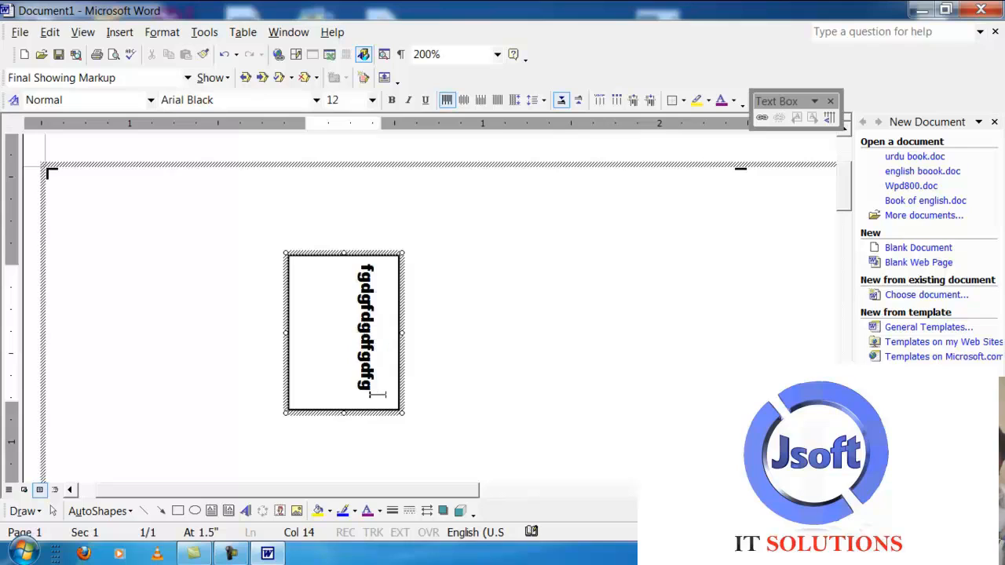
# Change the text direction of the vertical text box's content to the horizontal orientation.
pyautogui.moveTo(377, 394); pyautogui.dragTo(314, 265)
pyautogui.click(161, 32)
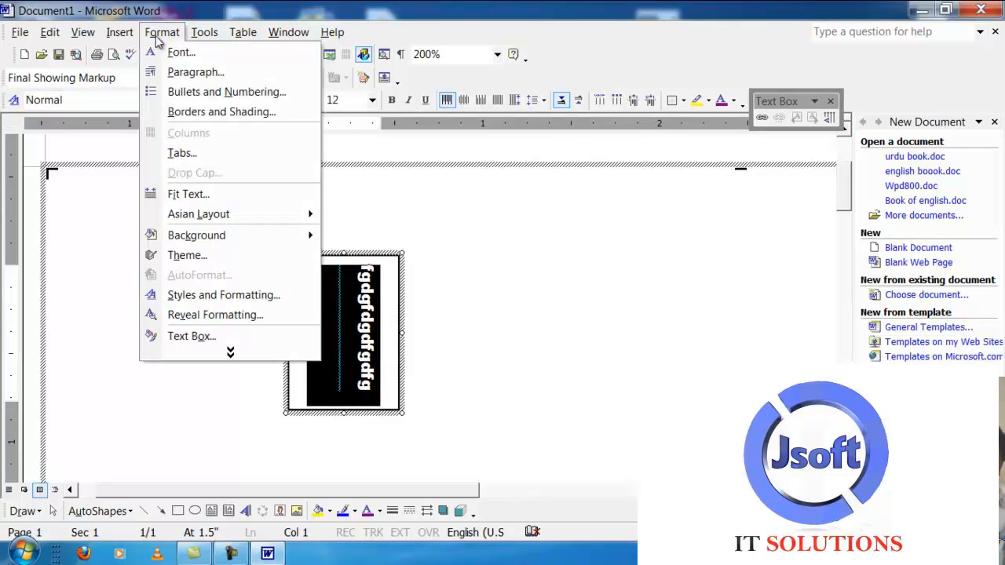
pyautogui.click(260, 356)
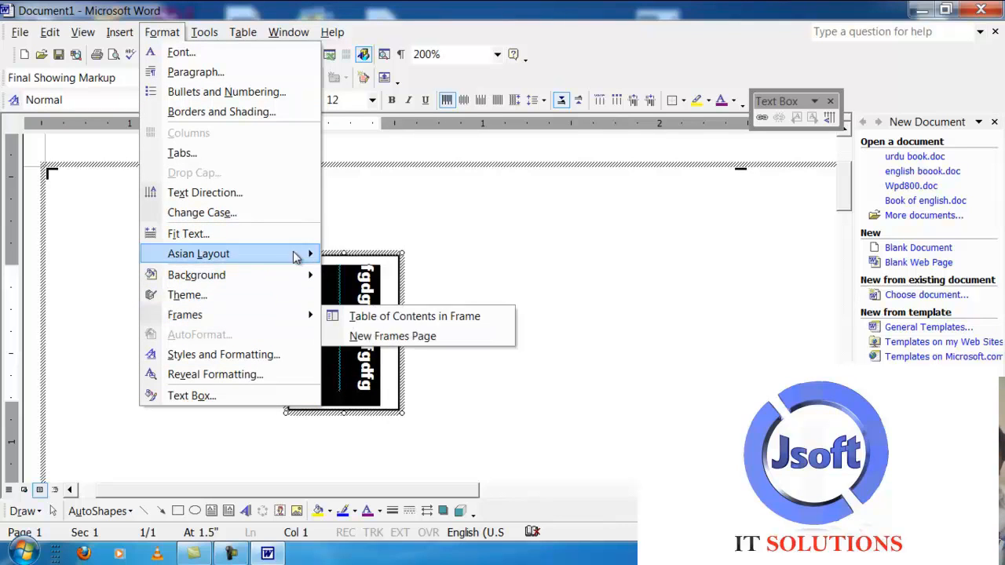
pyautogui.click(259, 193)
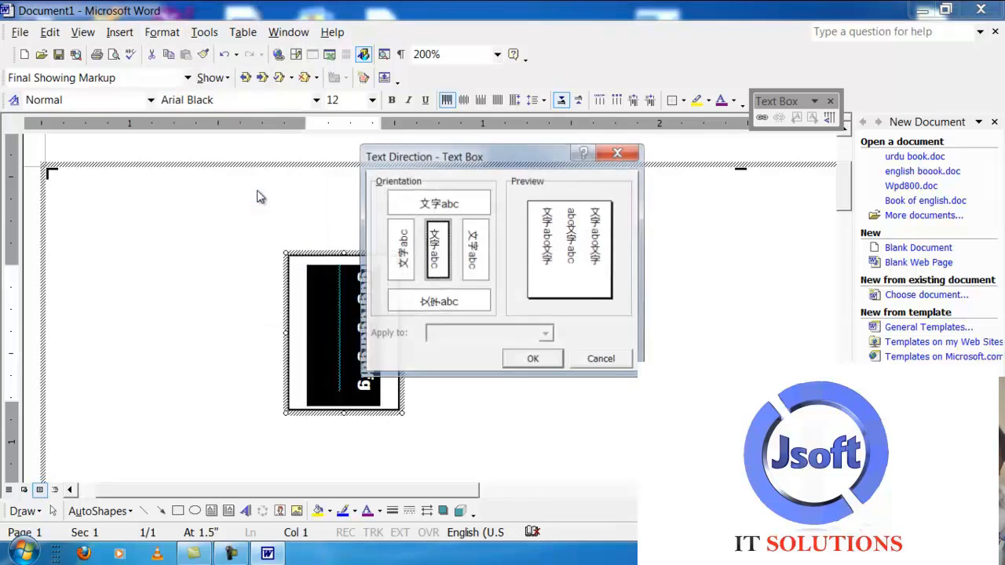
pyautogui.click(480, 267)
pyautogui.click(464, 200)
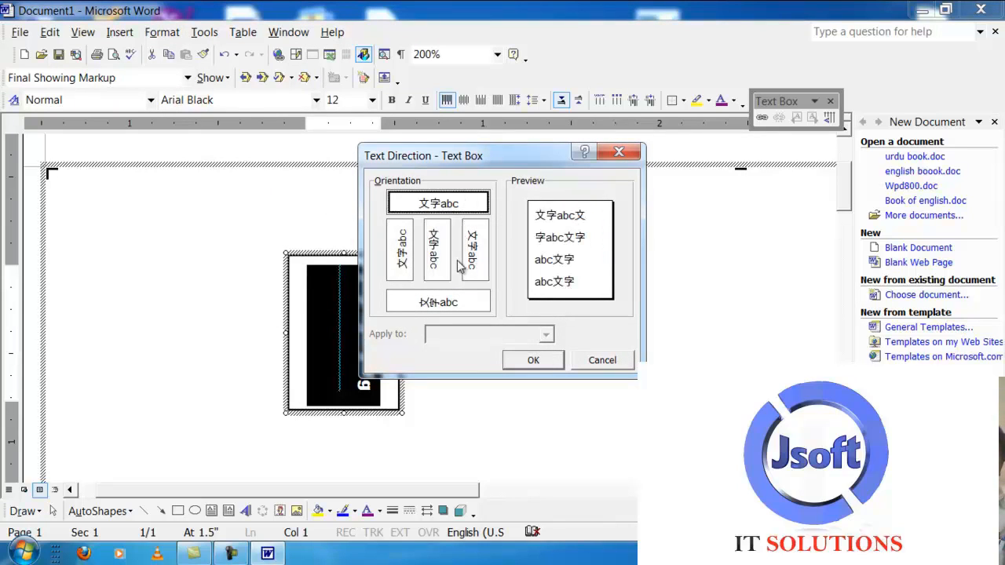
pyautogui.click(533, 359)
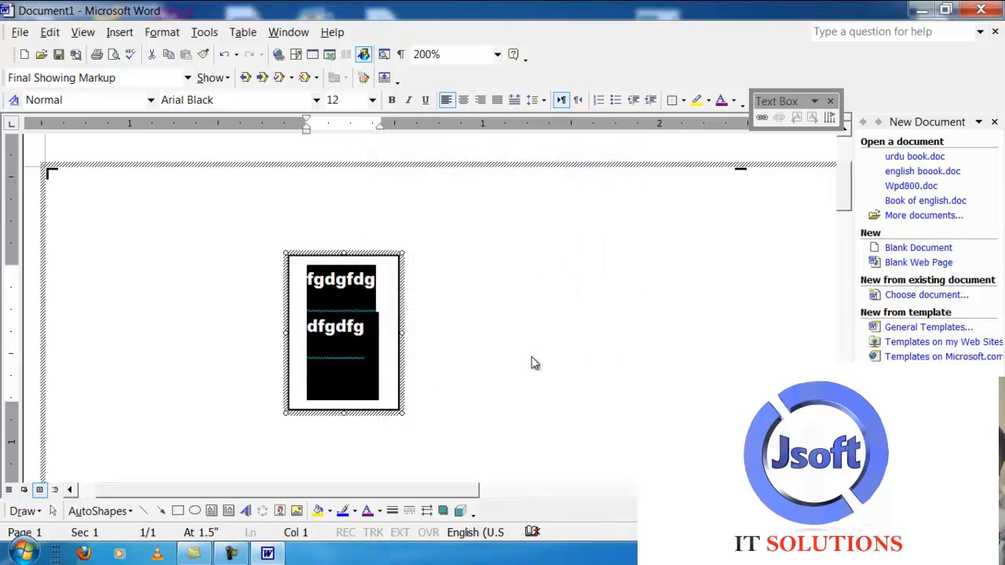
pyautogui.click(385, 340)
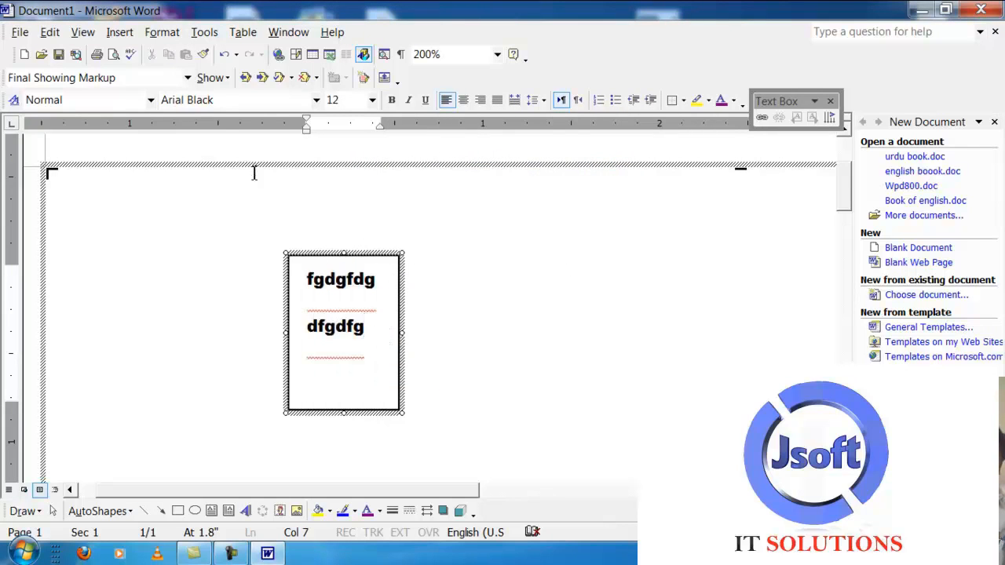
# Preview the vertical text direction orientations for the text box without applying any of them.
pyautogui.click(162, 32)
pyautogui.click(202, 192)
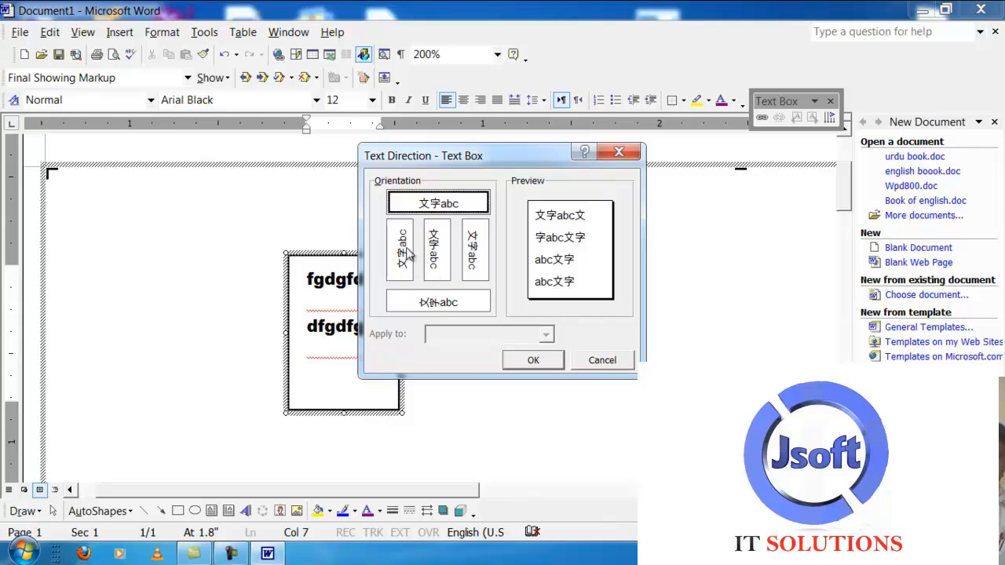
pyautogui.click(453, 310)
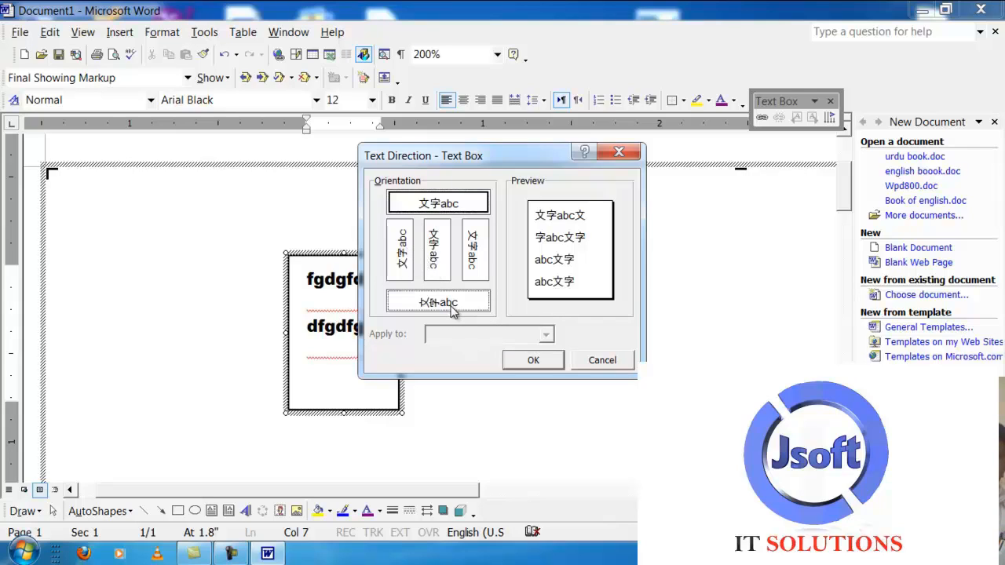
pyautogui.click(438, 264)
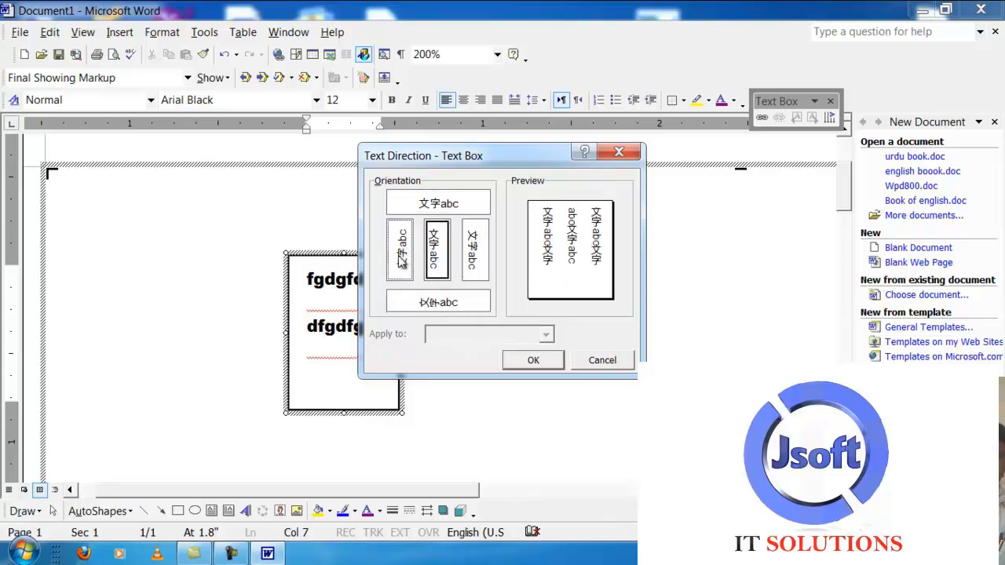
pyautogui.click(406, 260)
pyautogui.click(477, 255)
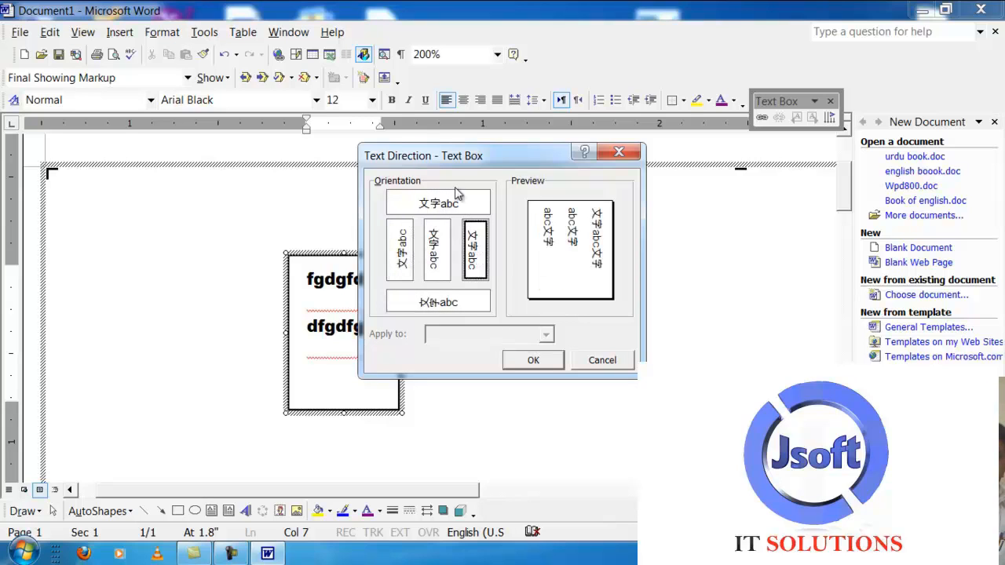
pyautogui.click(602, 359)
# Move the text box about 0.25 inch left and 0.12 inch up within the drawing canvas, and deselect it.
pyautogui.moveTo(399, 353); pyautogui.dragTo(354, 323)
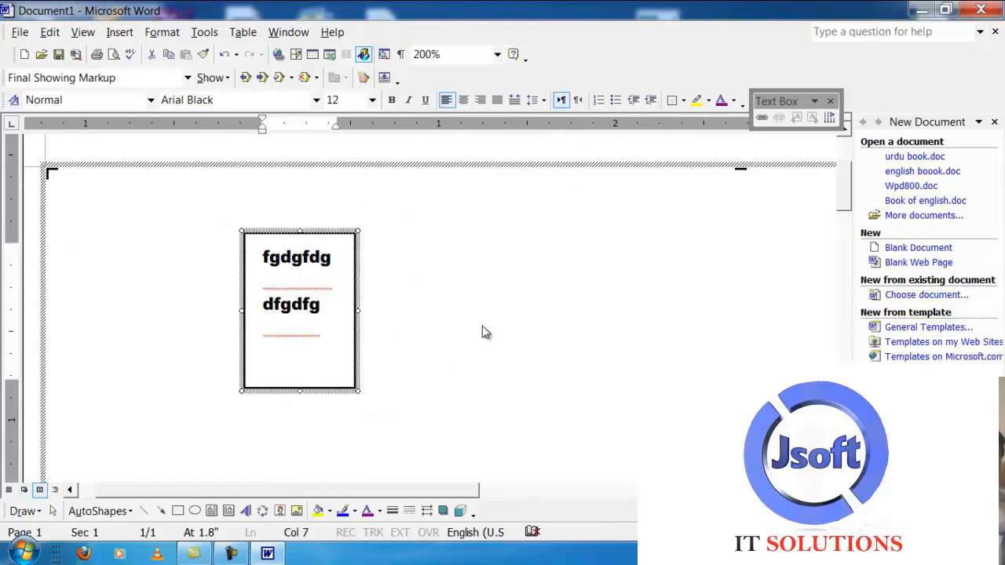
pyautogui.click(482, 328)
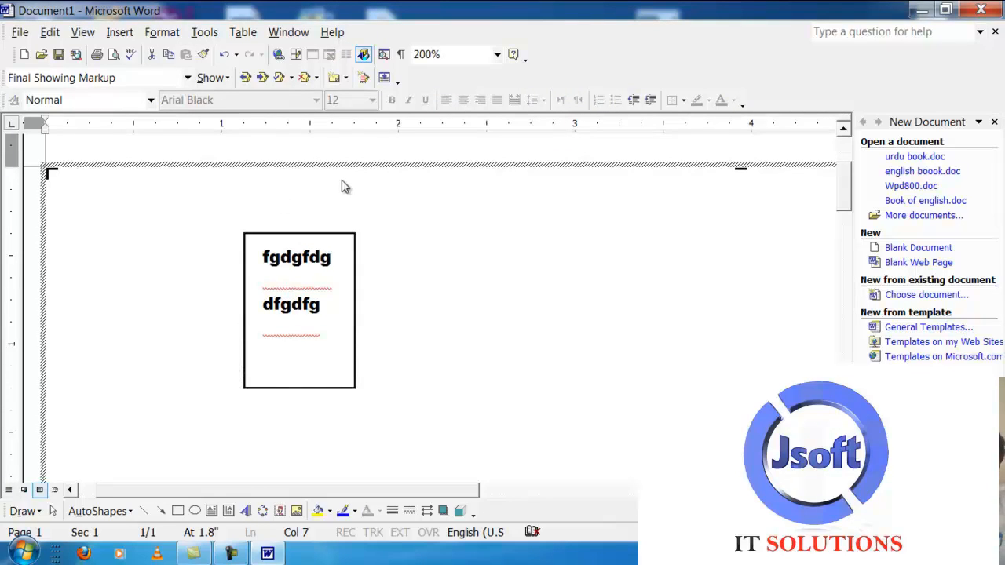
# Replace the drawing canvas and its text box with the line "erwerwerwerew" at the top of the page.
pyautogui.scroll(-10, 382, 138)
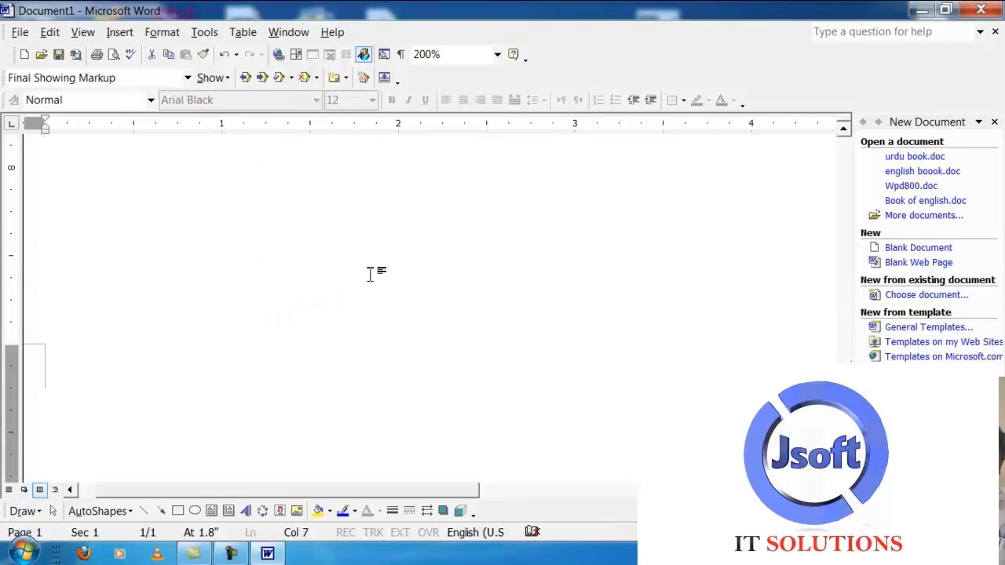
pyautogui.scroll(10, 365, 281)
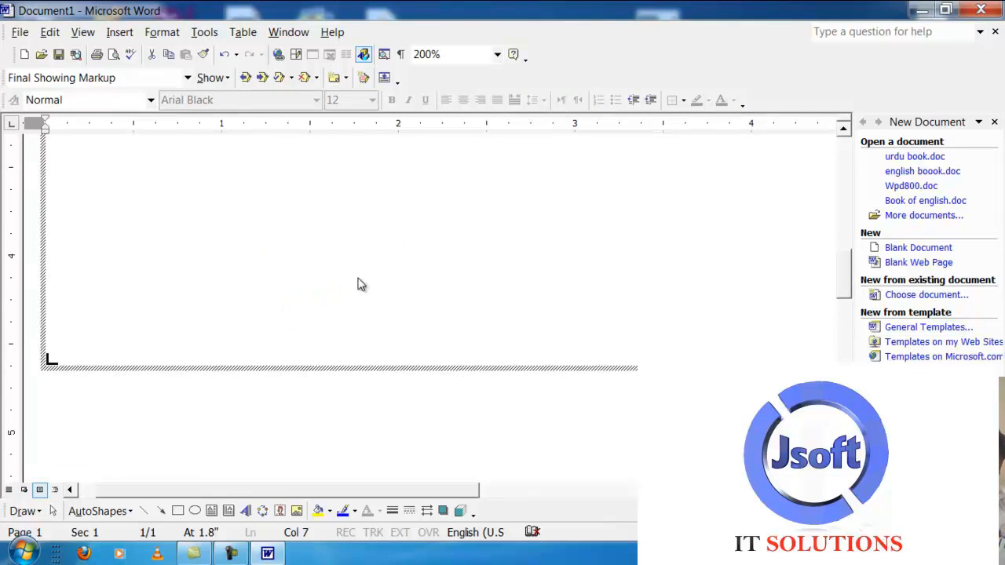
pyautogui.click(369, 292)
pyautogui.write('e')
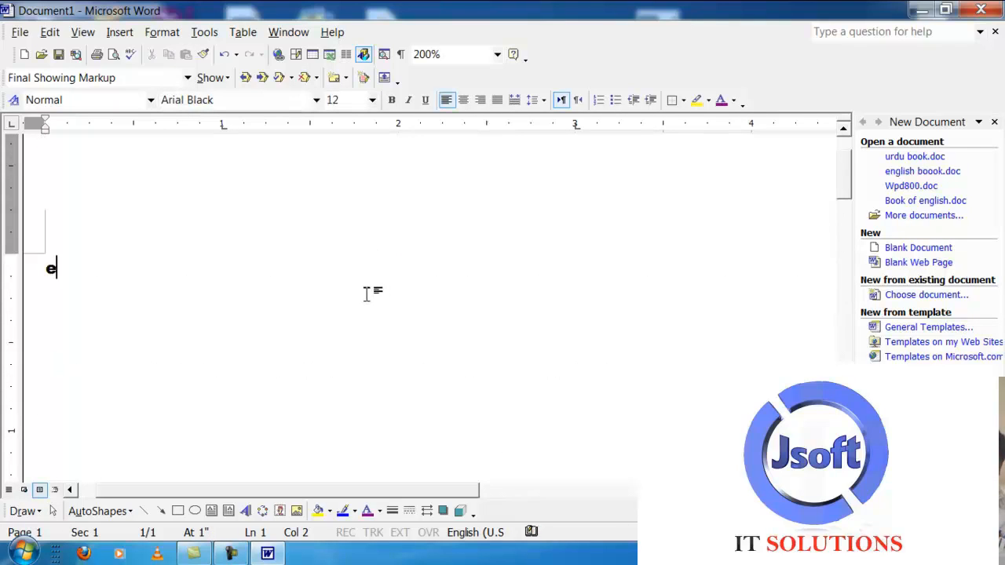
pyautogui.write('rwerwerwerew')
# Change the text direction of "erwerwerwerew" to the middle vertical orientation, applied to the selected text, and deselect it.
pyautogui.moveTo(214, 270); pyautogui.dragTo(43, 259)
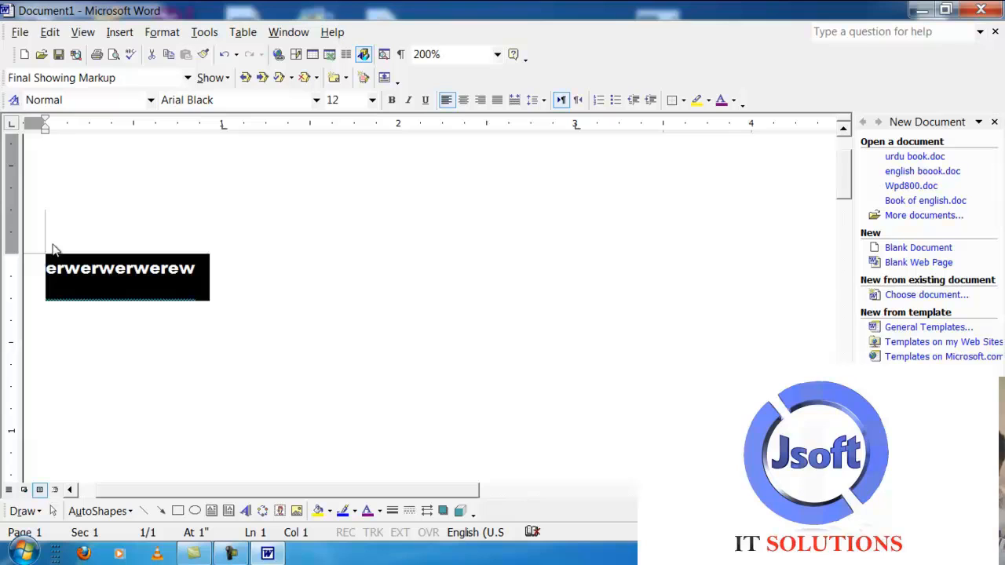
pyautogui.click(161, 32)
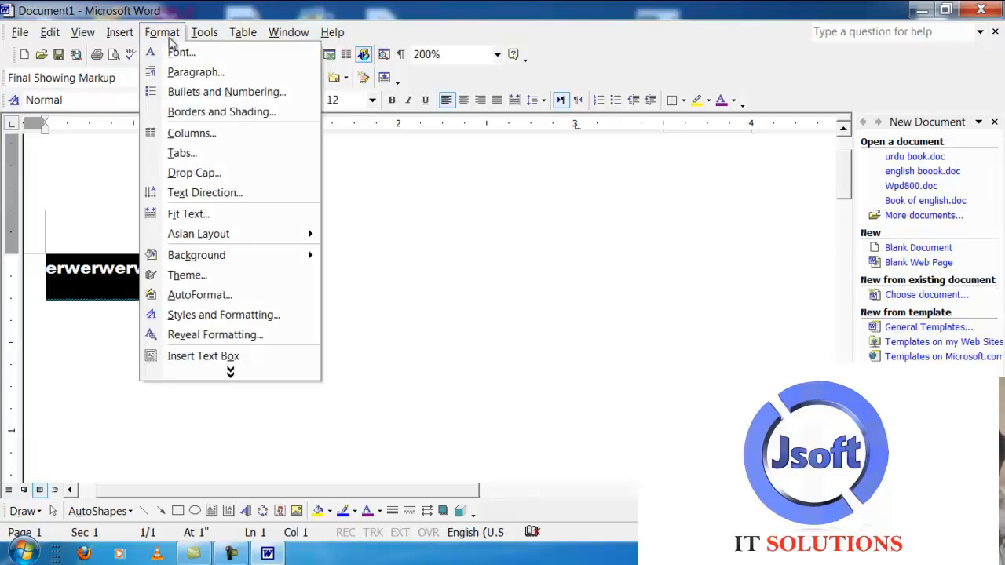
pyautogui.click(219, 196)
pyautogui.click(430, 259)
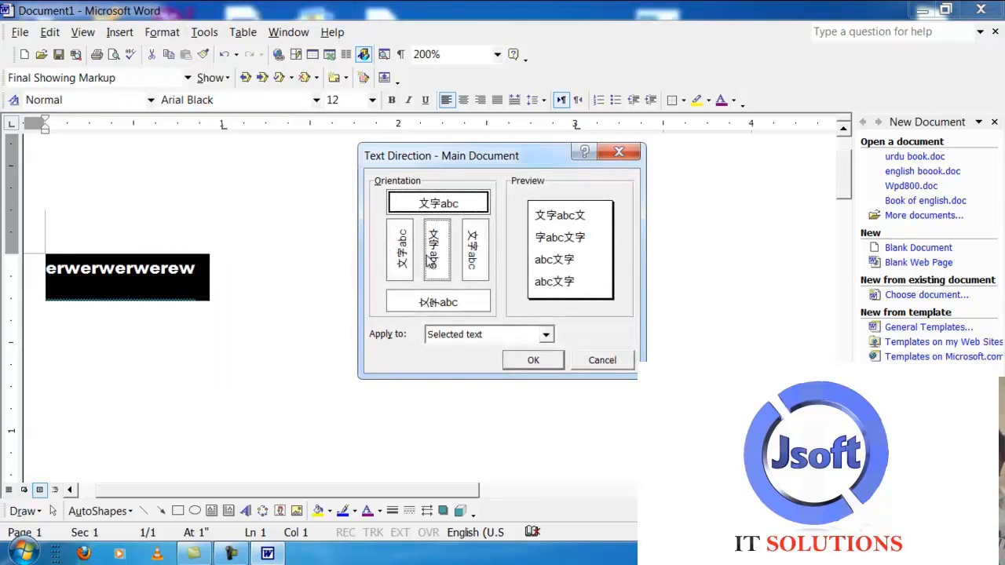
pyautogui.click(524, 358)
pyautogui.click(649, 302)
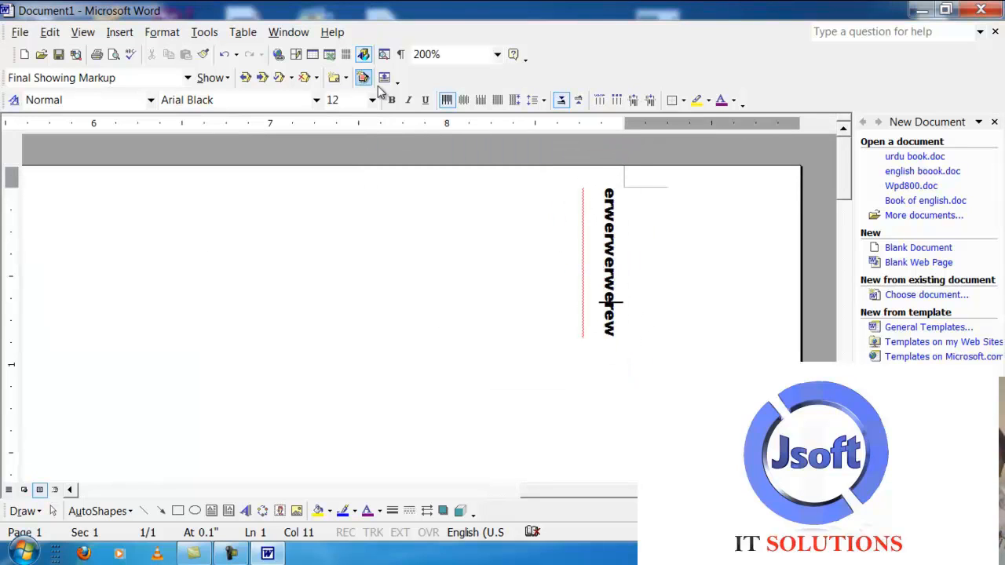
pyautogui.click(120, 32)
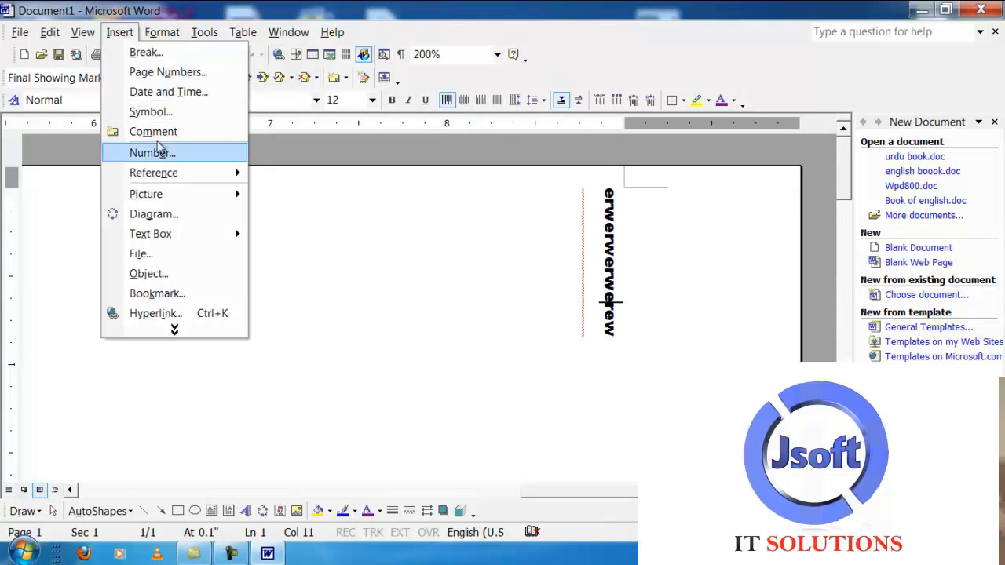
pyautogui.moveTo(172, 38)
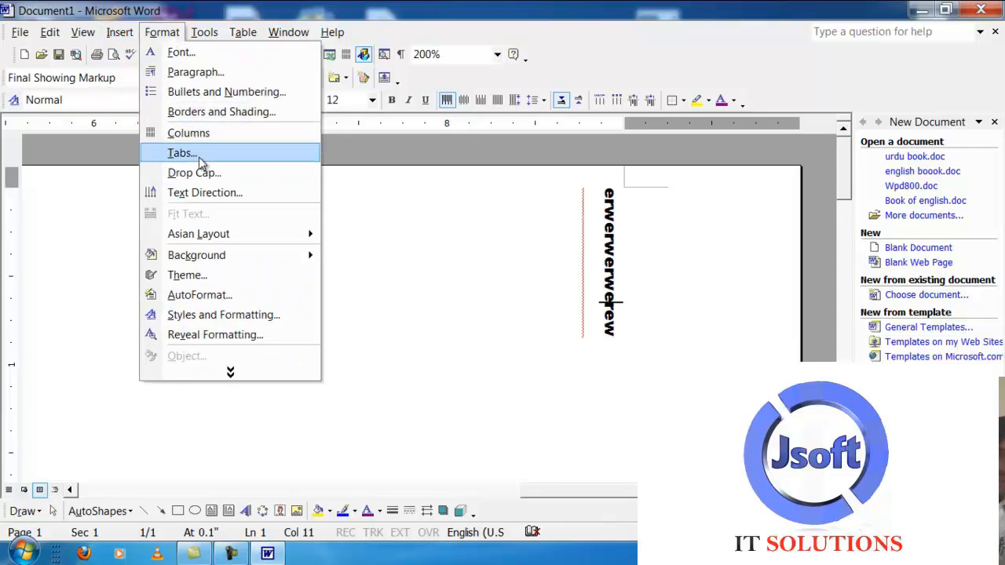
pyautogui.click(206, 193)
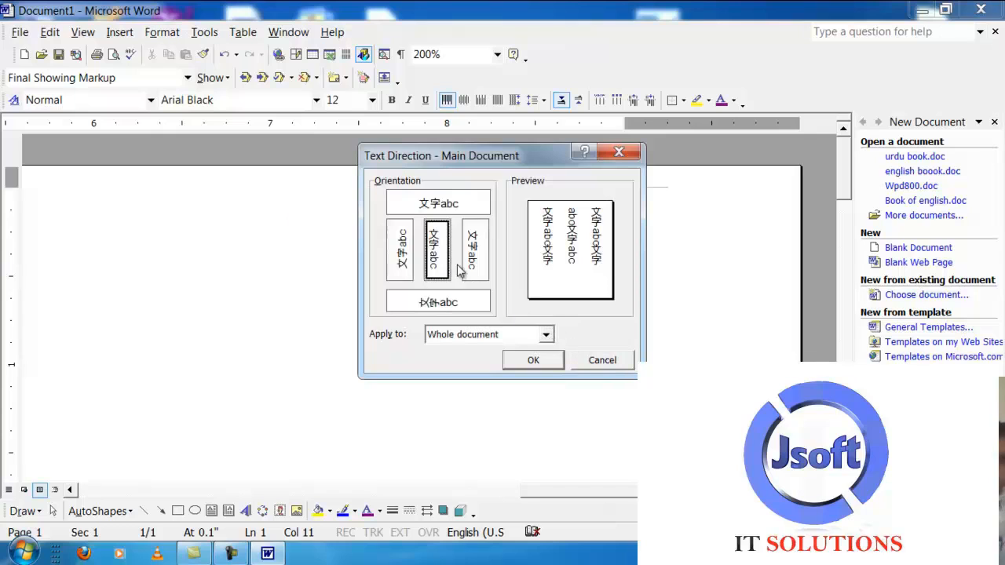
pyautogui.click(602, 362)
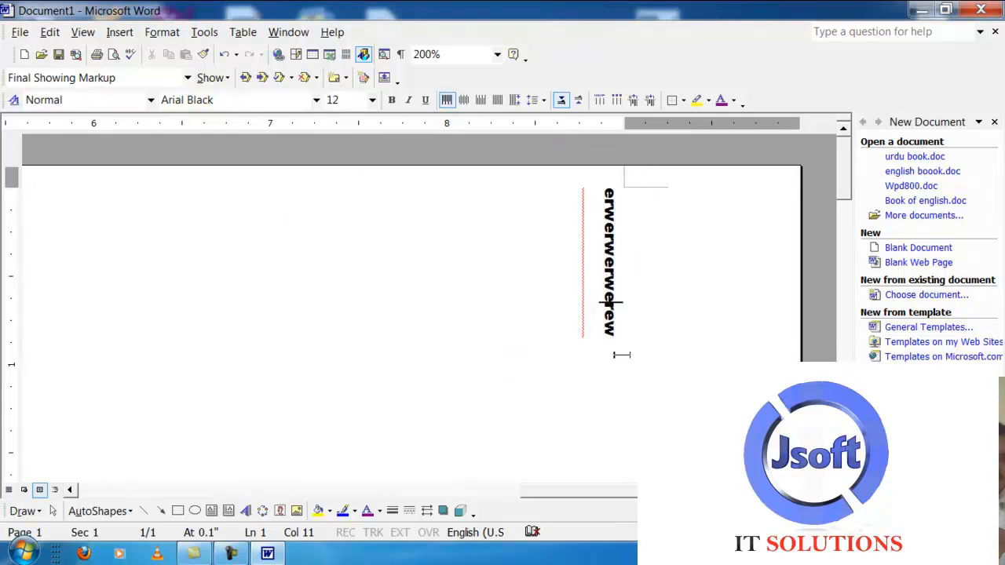
pyautogui.moveTo(621, 352); pyautogui.dragTo(609, 188)
pyautogui.click(161, 32)
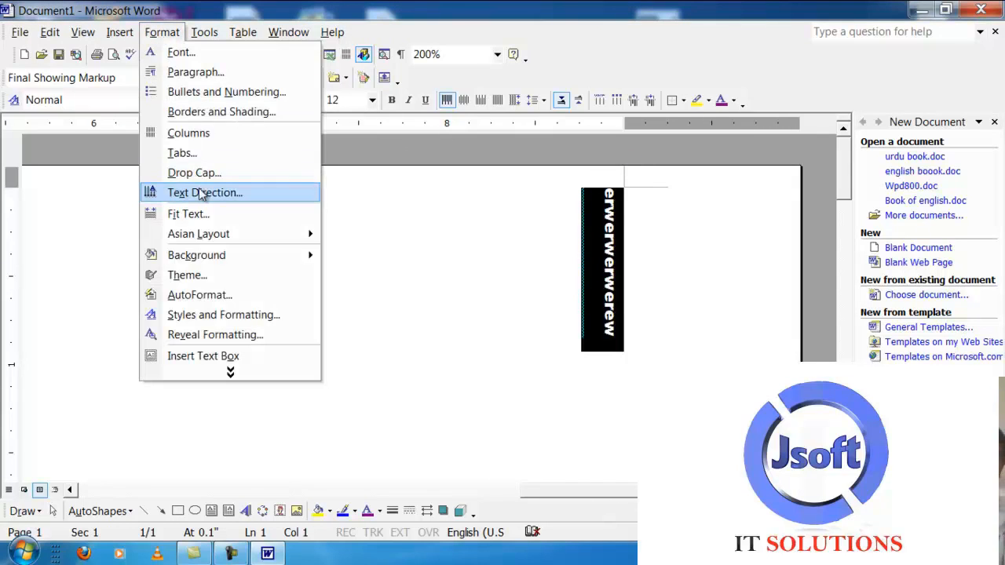
pyautogui.click(202, 192)
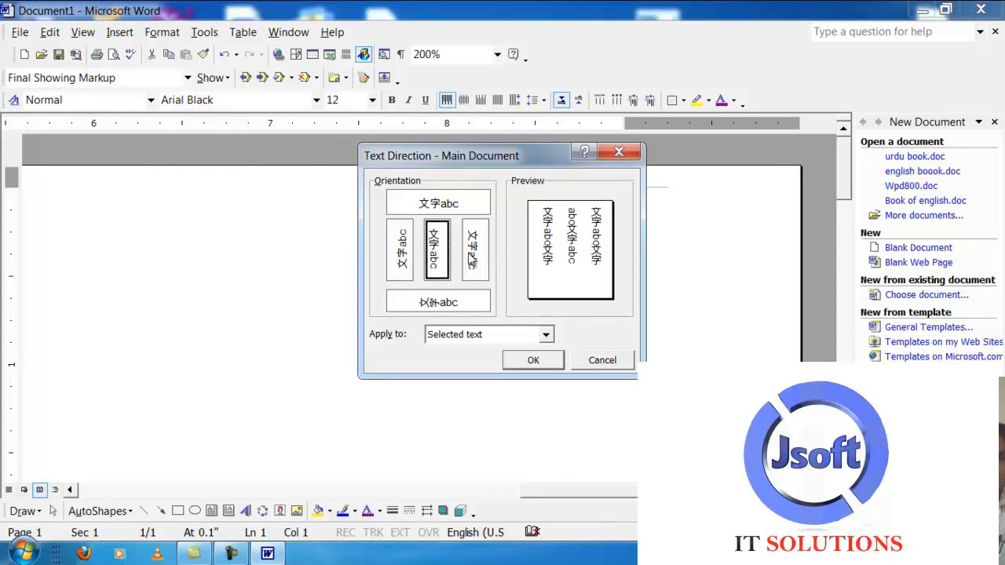
pyautogui.click(593, 362)
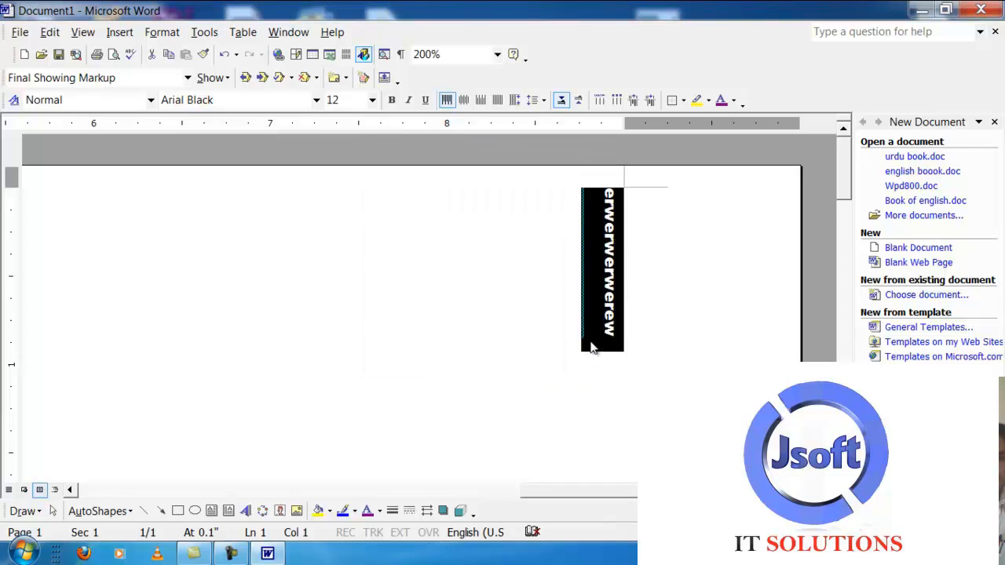
pyautogui.click(609, 376)
pyautogui.click(658, 299)
# Set the text direction of the vertical "erwerwerwerew" line to the standard horizontal orientation, applied to the selected text.
pyautogui.moveTo(630, 353); pyautogui.dragTo(603, 181)
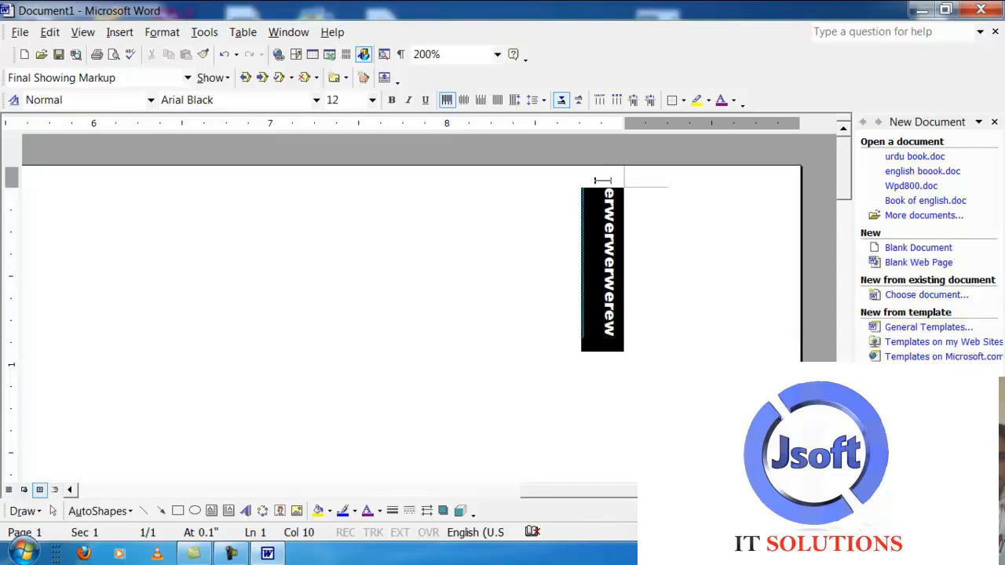
pyautogui.click(203, 32)
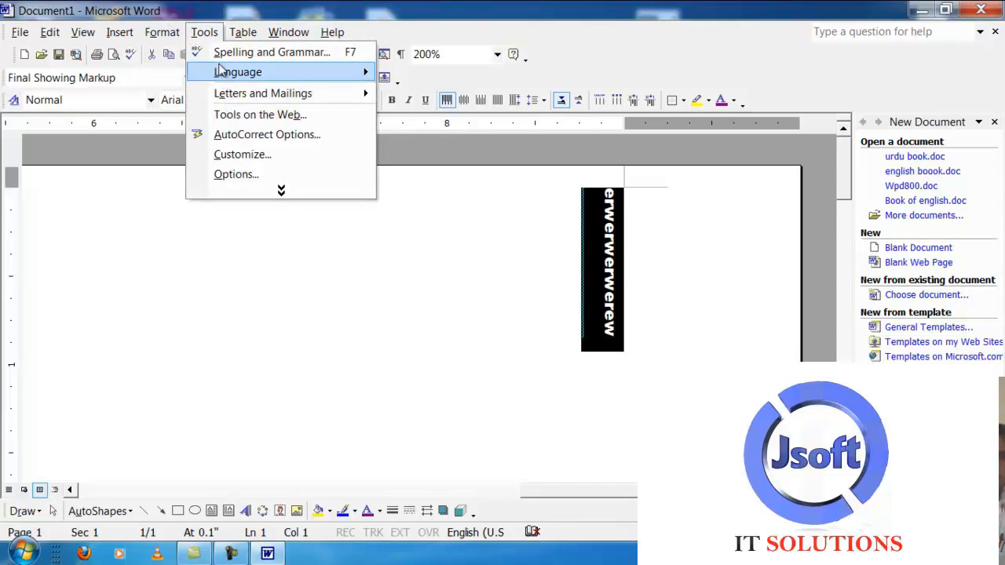
pyautogui.moveTo(280, 189)
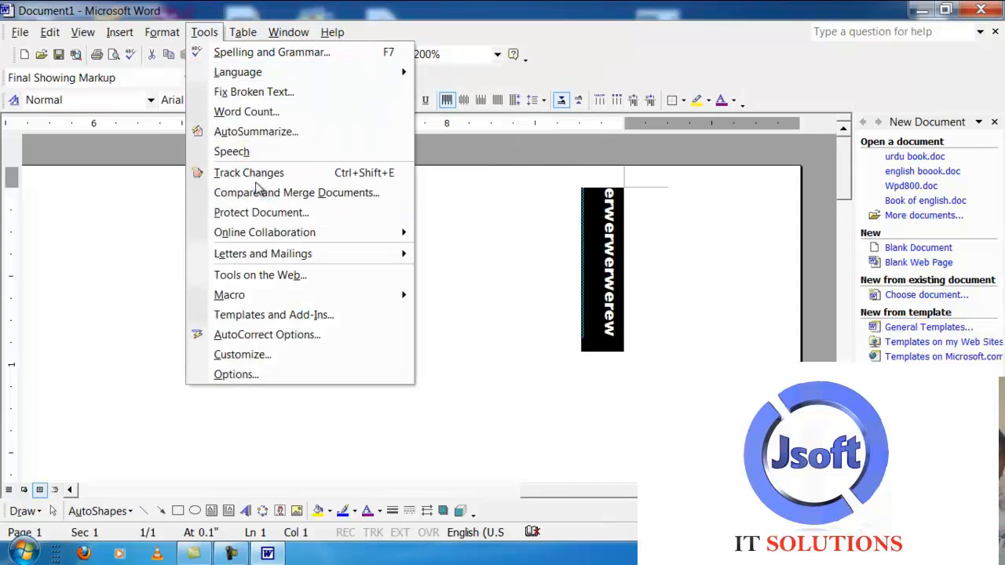
pyautogui.moveTo(162, 32)
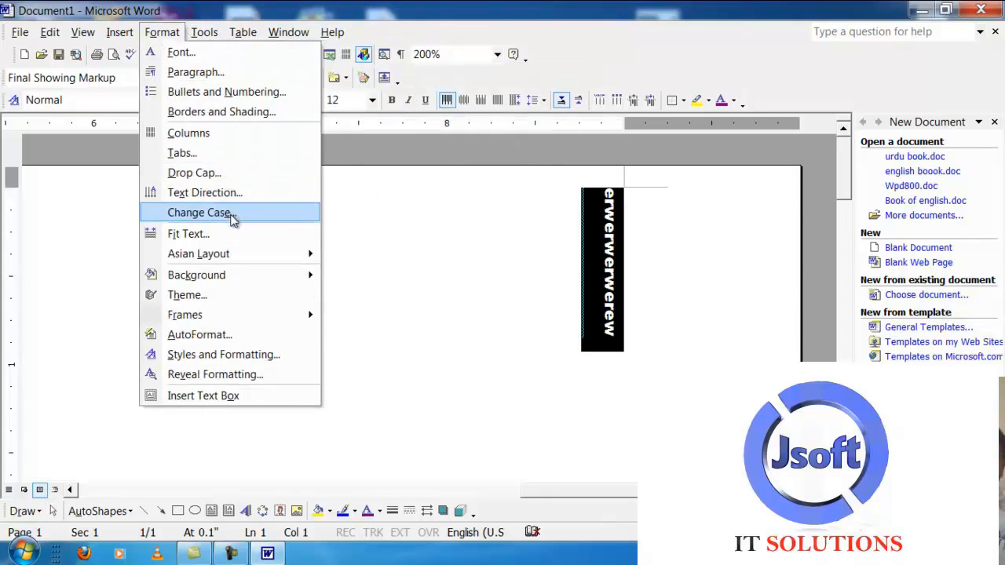
pyautogui.click(204, 192)
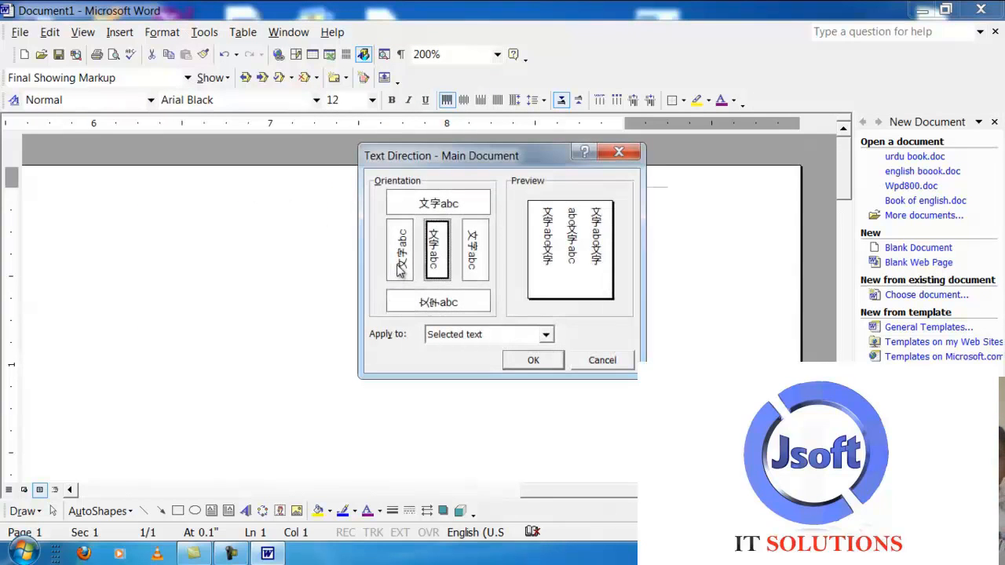
pyautogui.click(448, 334)
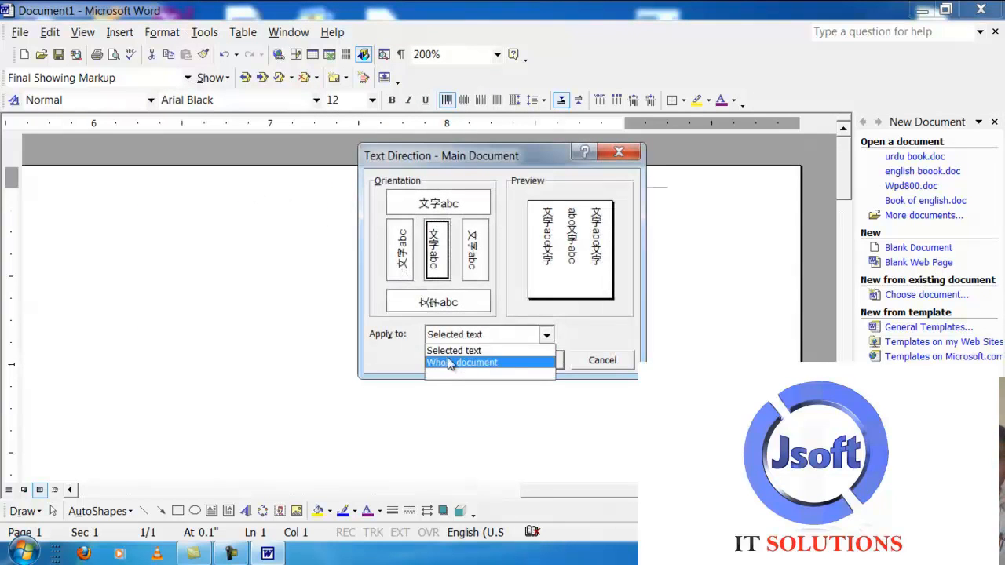
pyautogui.click(453, 354)
pyautogui.click(433, 208)
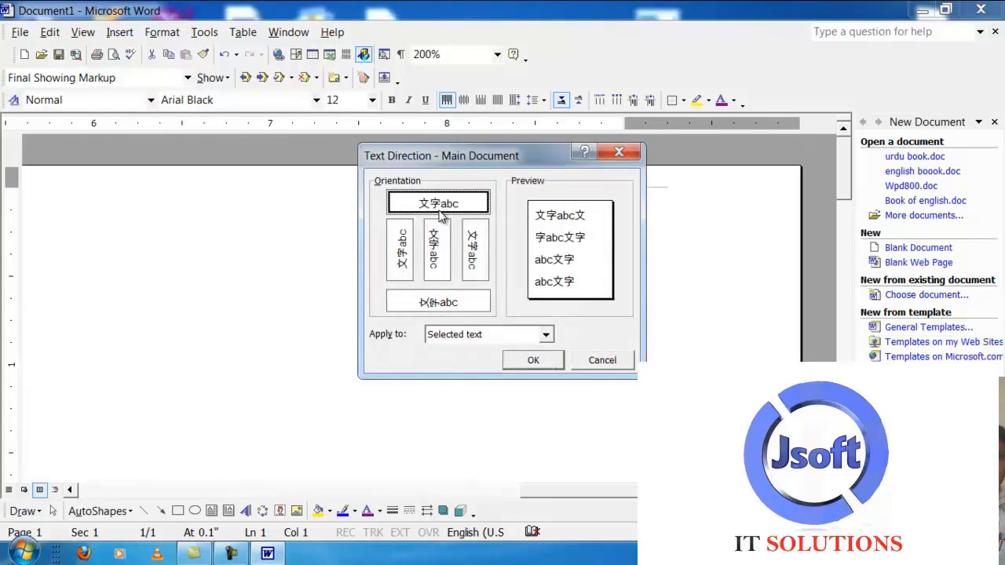
pyautogui.press('Return')
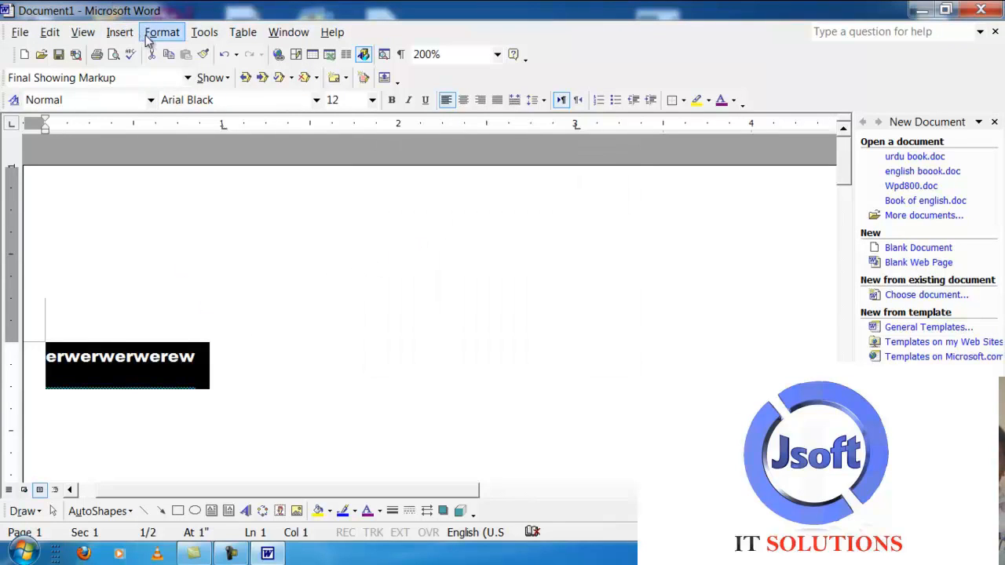
# Compare the available orientations and apply the horizontal one with rotated Asian characters to the selected text.
pyautogui.click(157, 34)
pyautogui.click(205, 193)
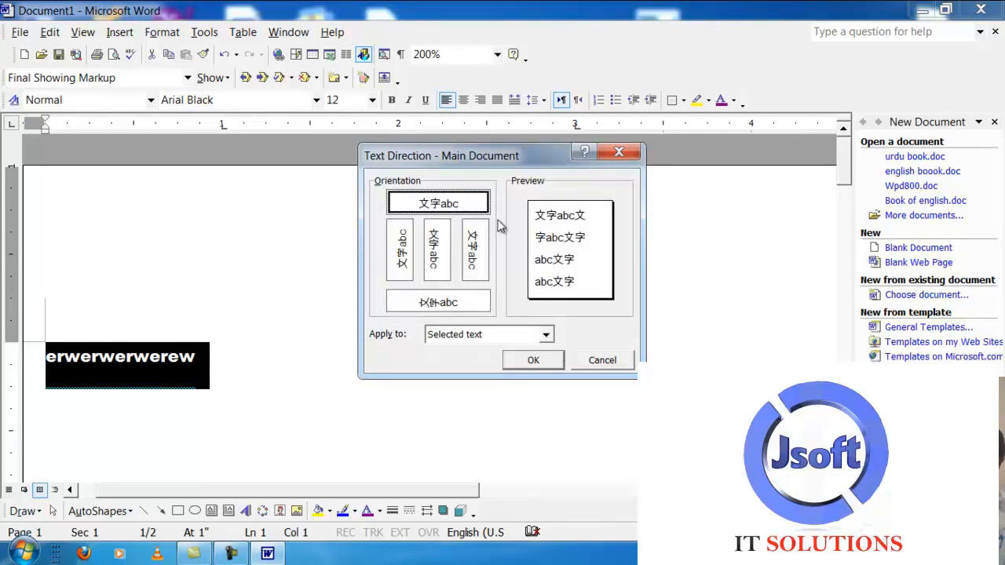
pyautogui.click(444, 239)
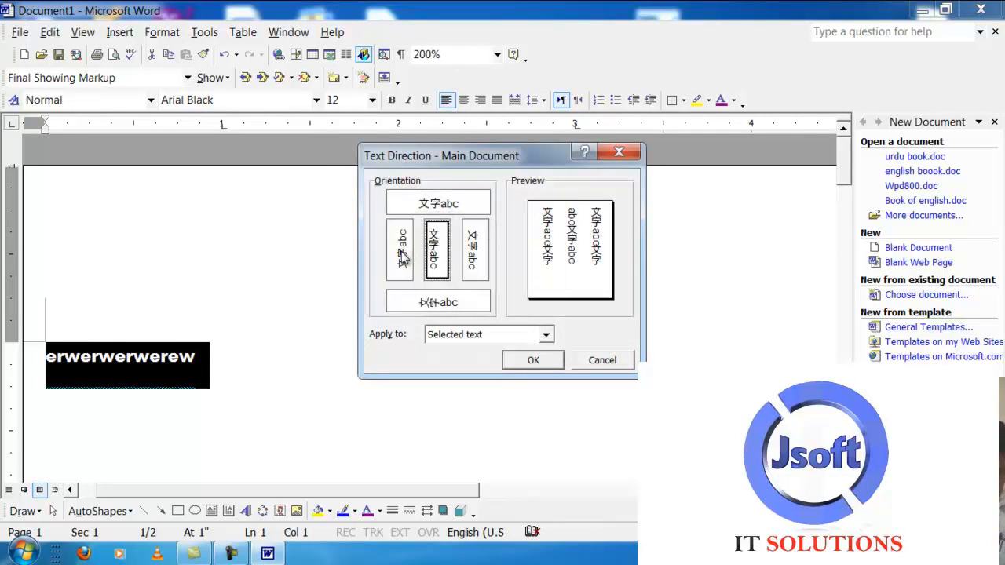
pyautogui.click(441, 306)
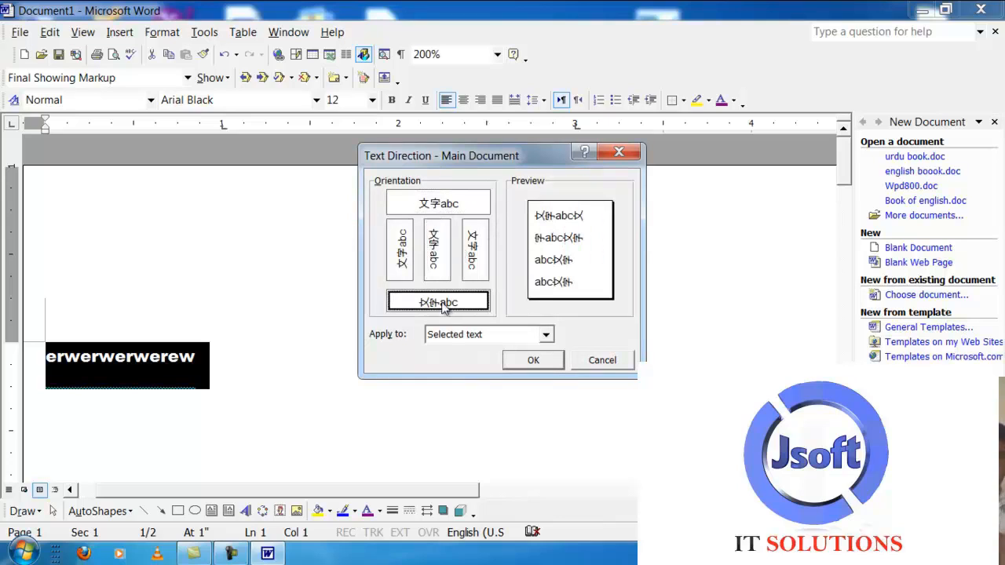
pyautogui.click(437, 263)
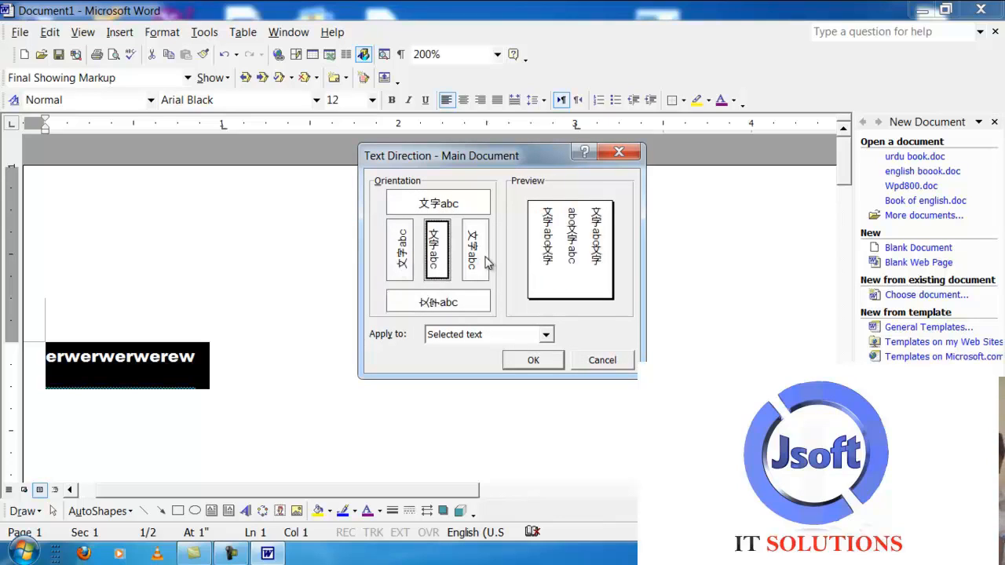
pyautogui.click(465, 308)
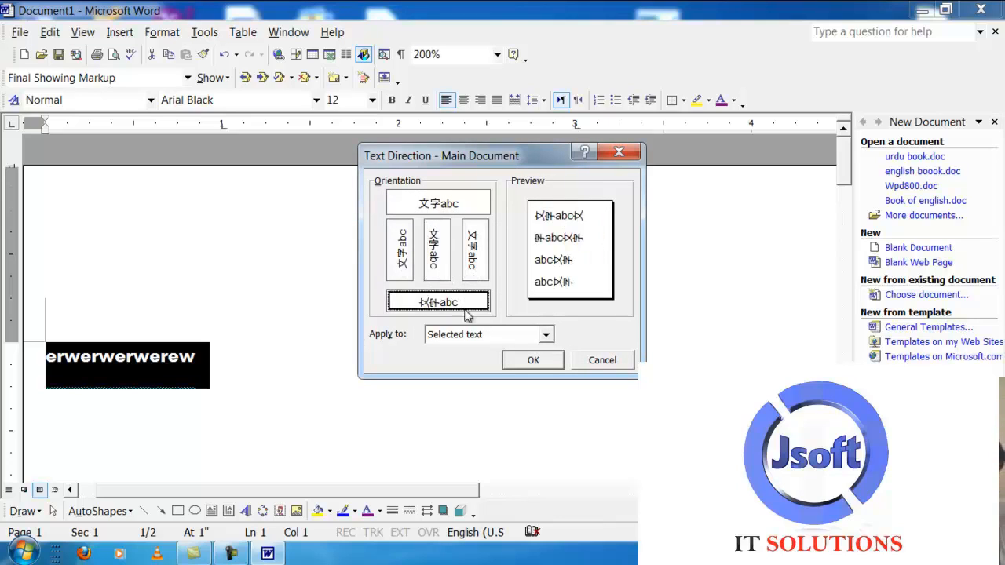
pyautogui.click(529, 360)
# Delete the "erwerwerwerew" line from the document.
pyautogui.click(274, 349)
pyautogui.moveTo(228, 353); pyautogui.dragTo(55, 328)
pyautogui.press('Delete')
pyautogui.scroll(-2, 111, 311)
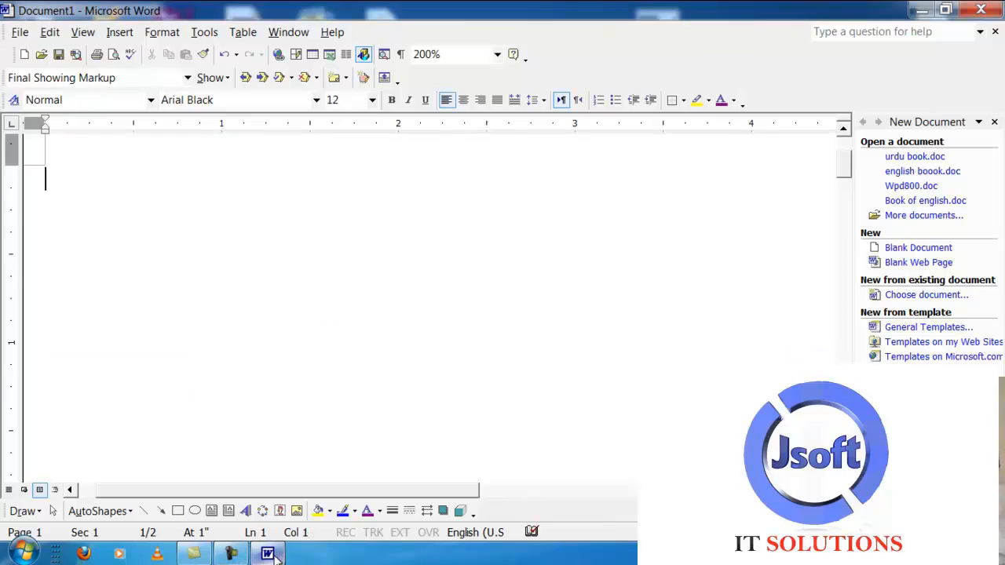
pyautogui.click(243, 555)
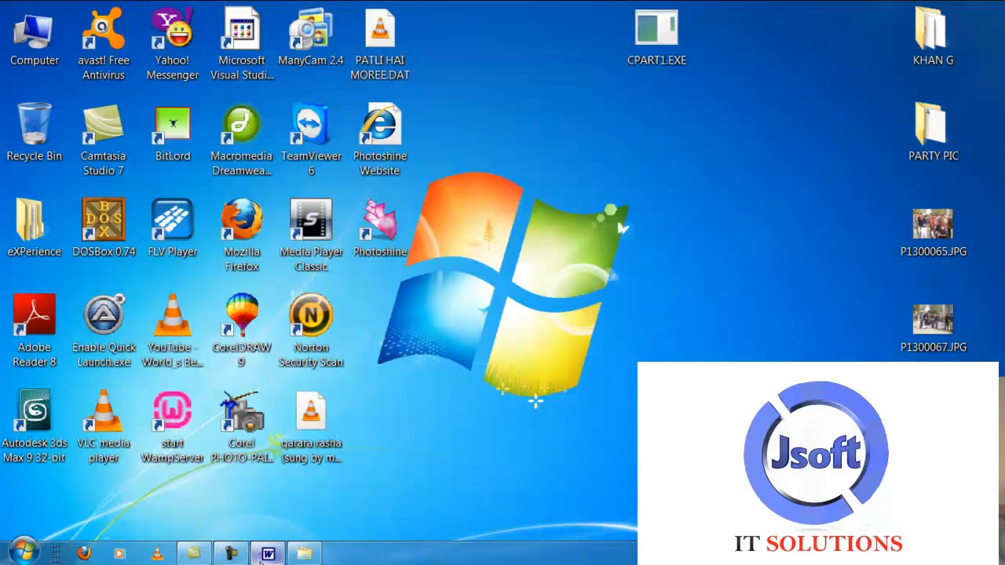
pyautogui.click(265, 554)
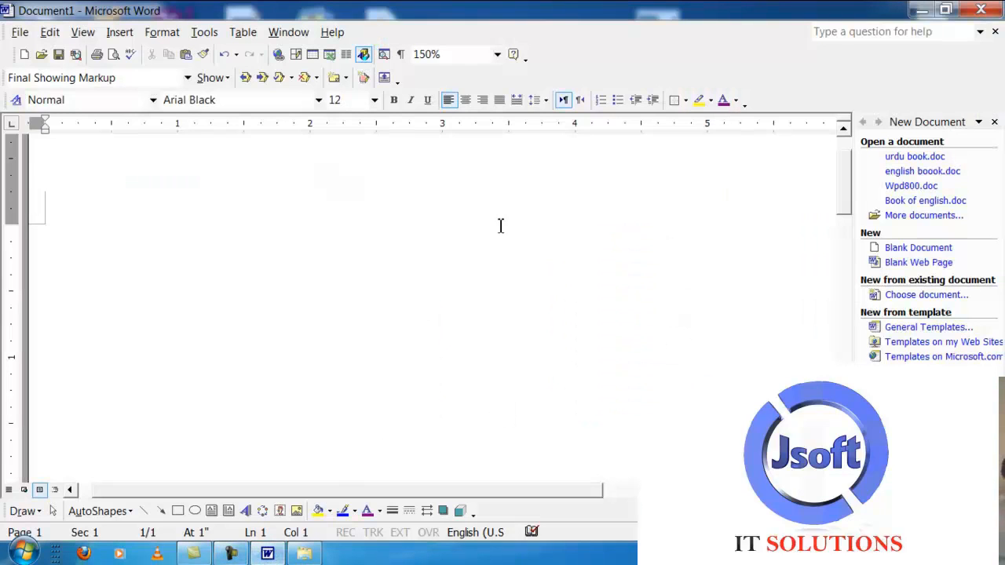
# Apply the Bold Stripes theme to the empty document and check the page in print preview.
pyautogui.click(161, 31)
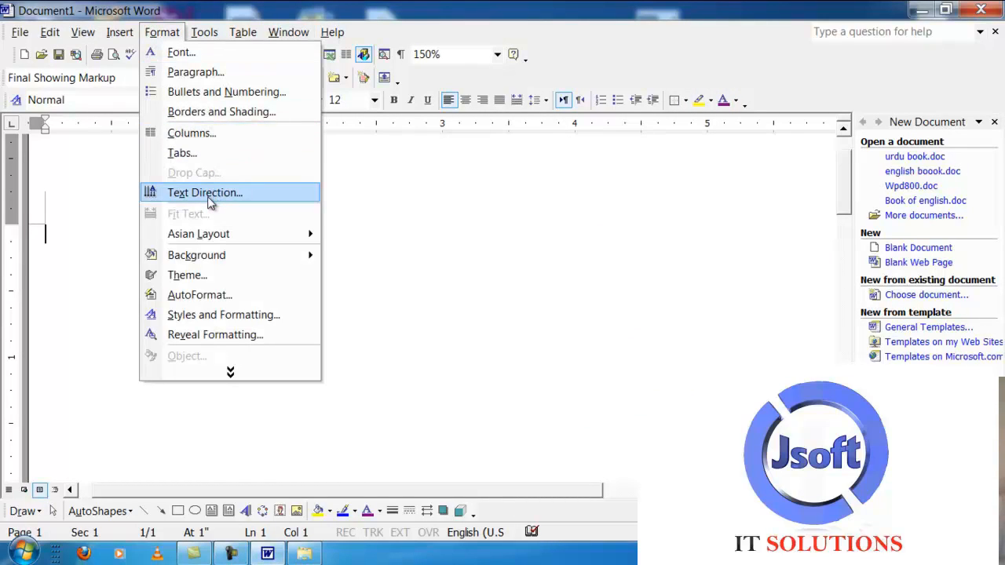
pyautogui.moveTo(238, 235)
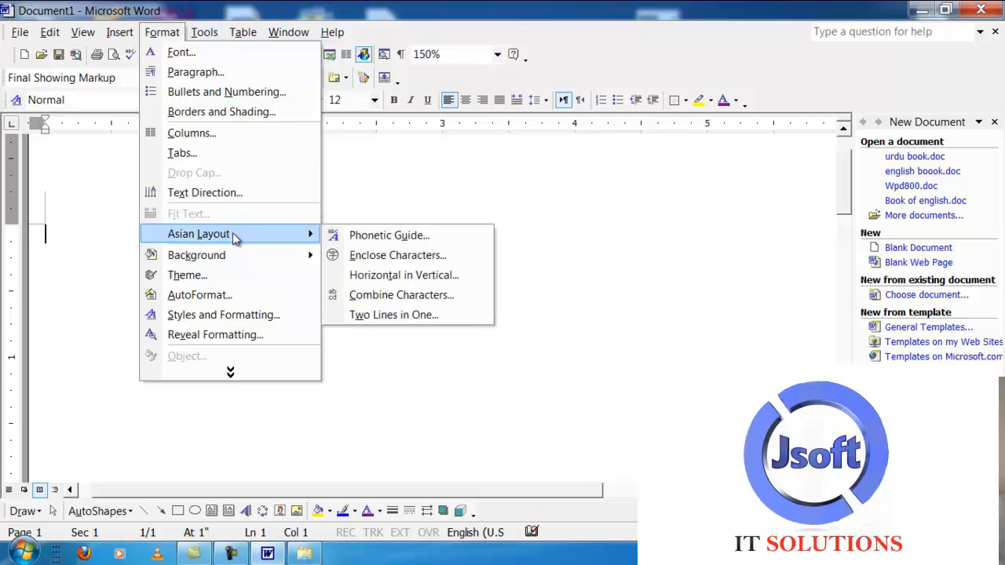
pyautogui.moveTo(233, 264)
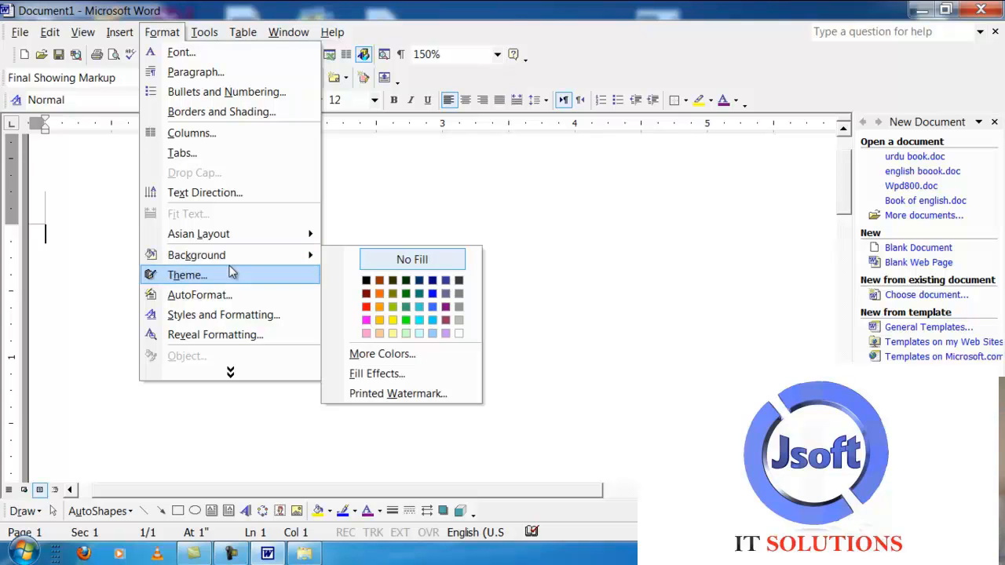
pyautogui.click(231, 275)
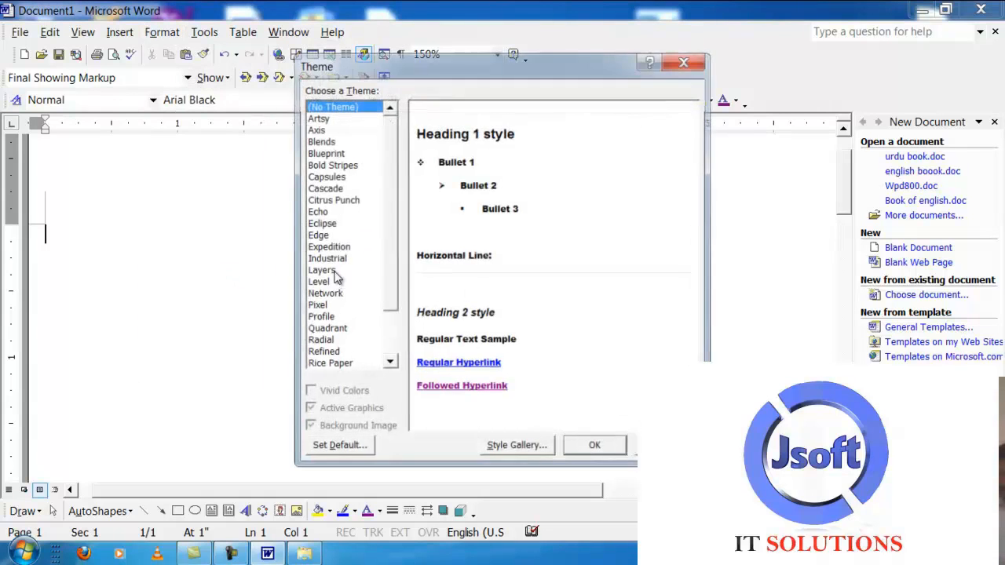
pyautogui.click(349, 167)
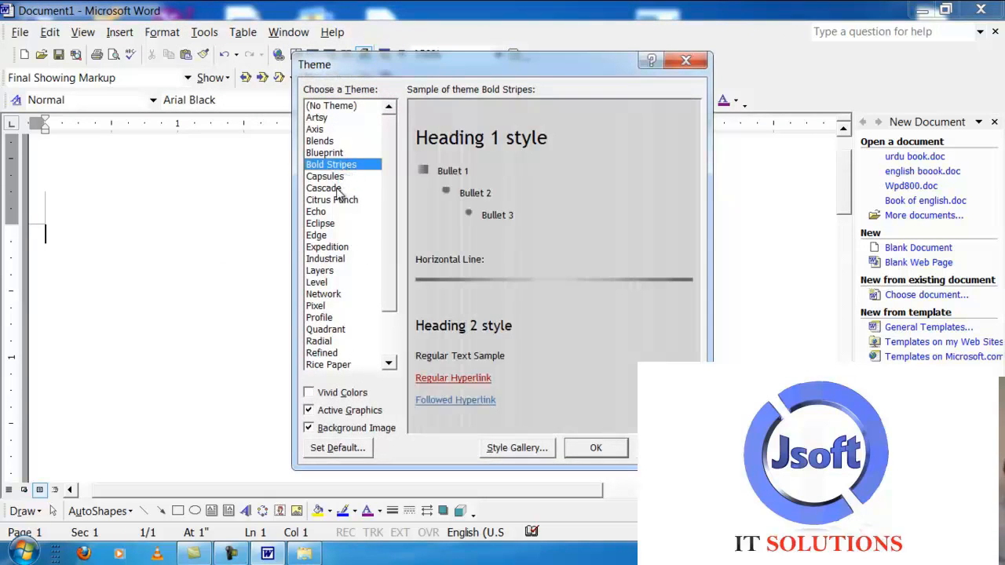
pyautogui.click(576, 447)
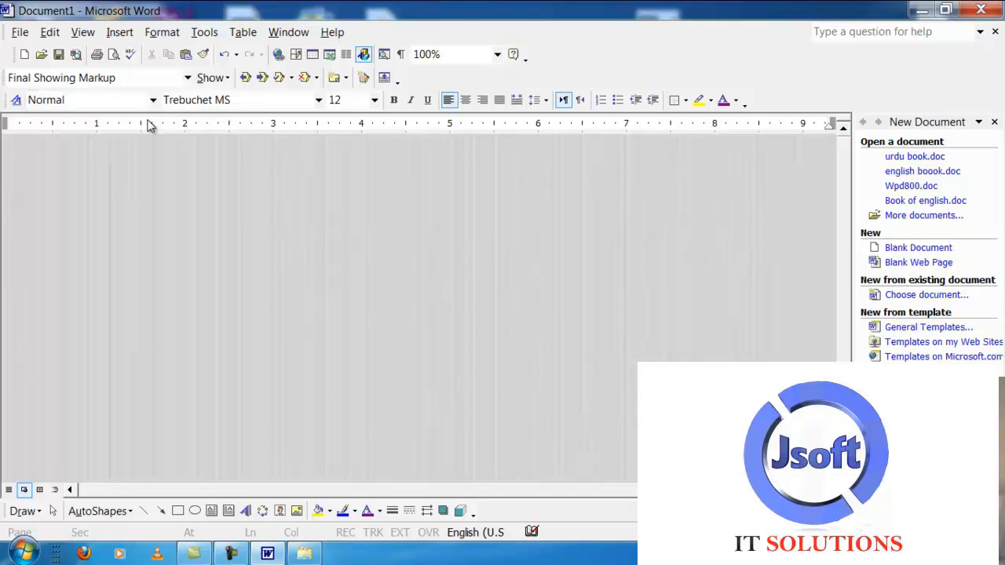
pyautogui.click(113, 54)
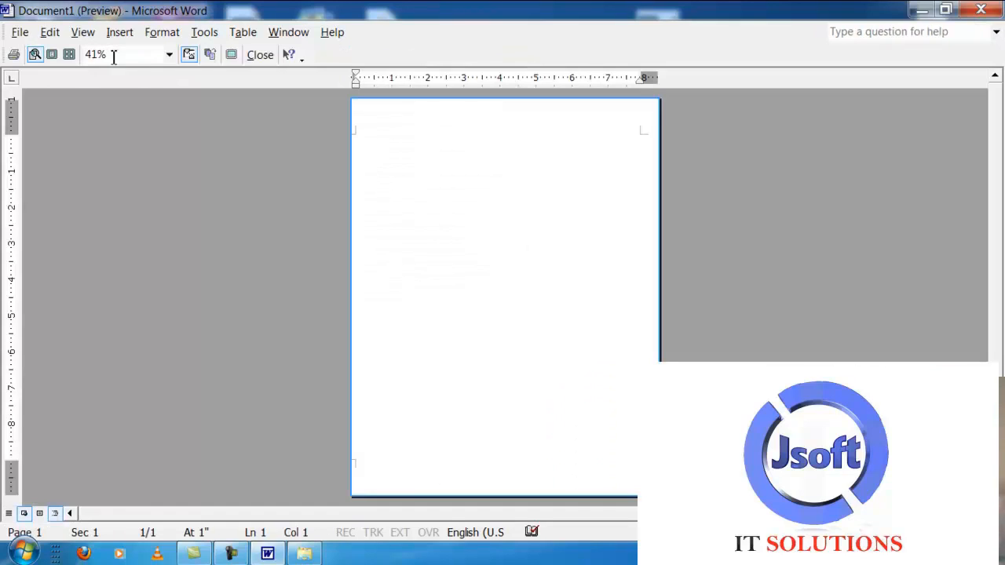
pyautogui.click(260, 54)
# Review the AutoFormat options for the document without running the automatic formatting.
pyautogui.click(126, 35)
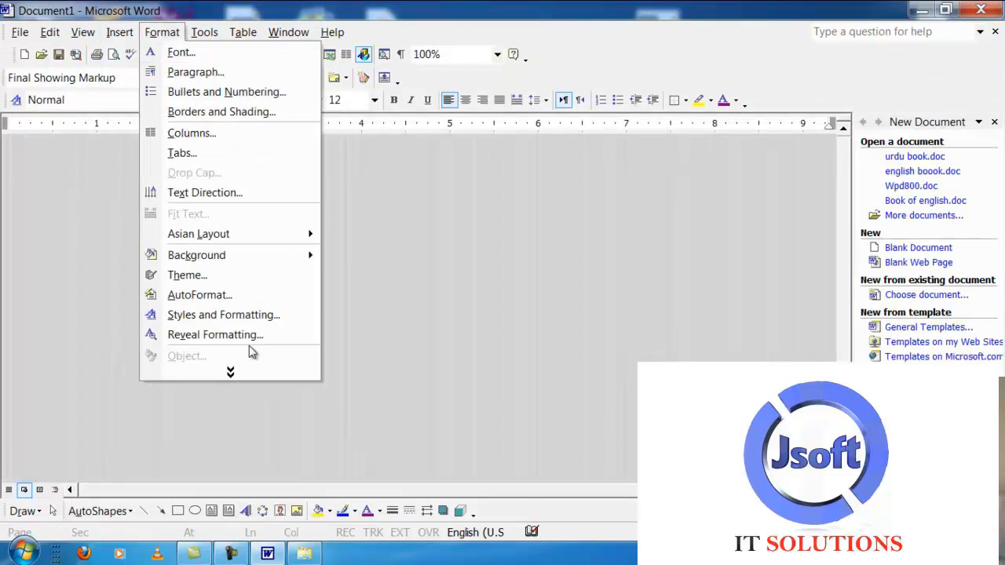
pyautogui.moveTo(263, 255)
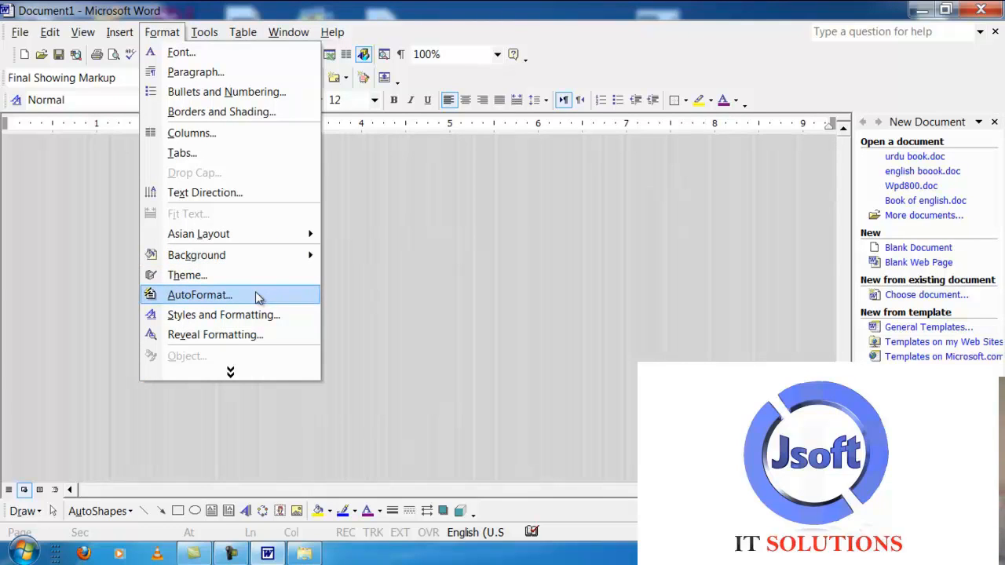
pyautogui.moveTo(204, 32)
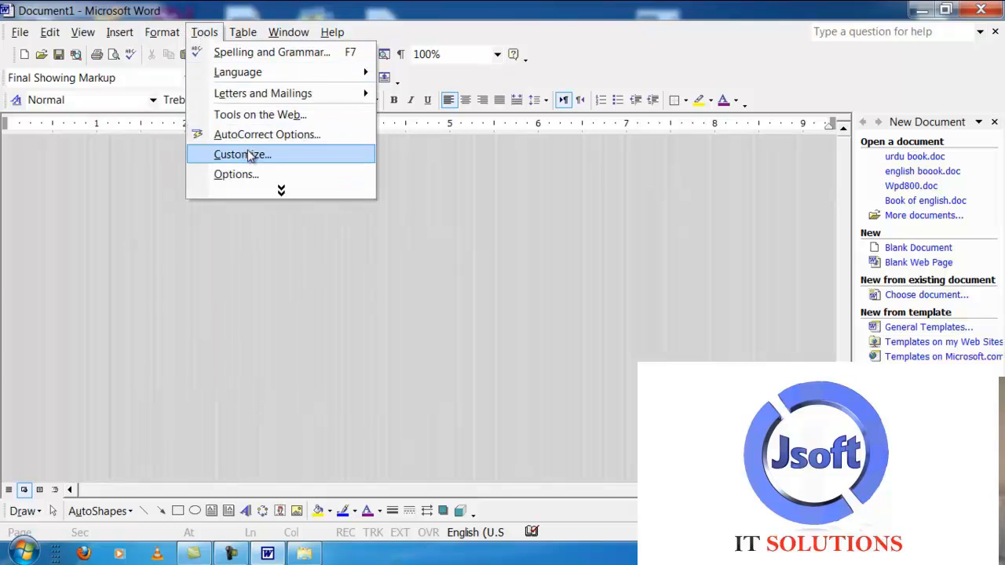
pyautogui.moveTo(162, 32)
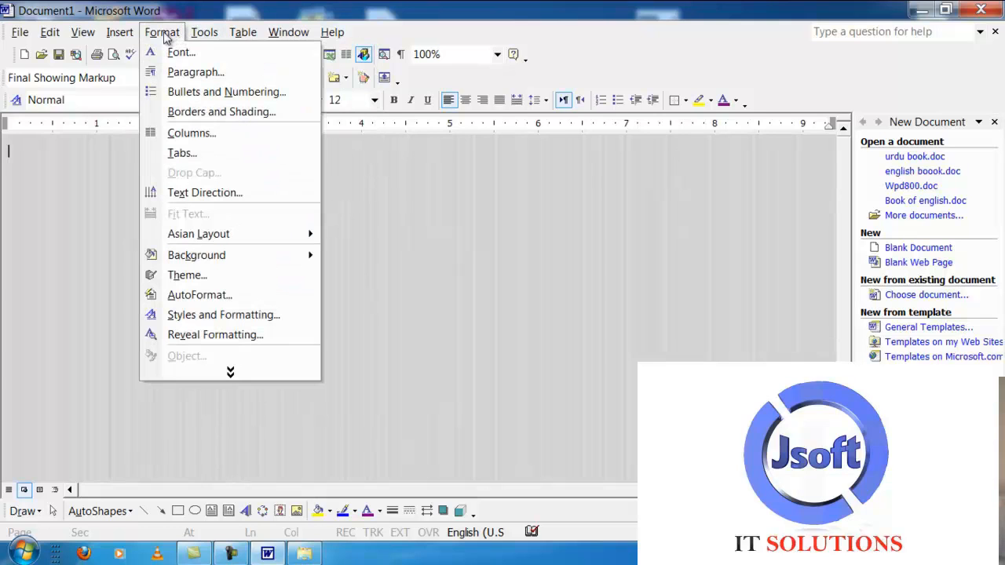
pyautogui.click(217, 299)
pyautogui.click(435, 356)
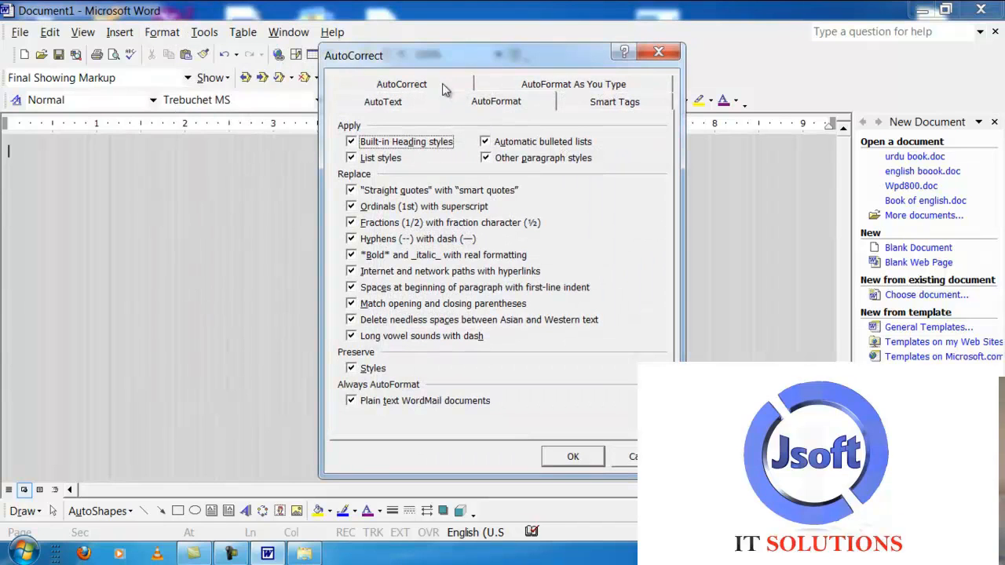
pyautogui.click(573, 457)
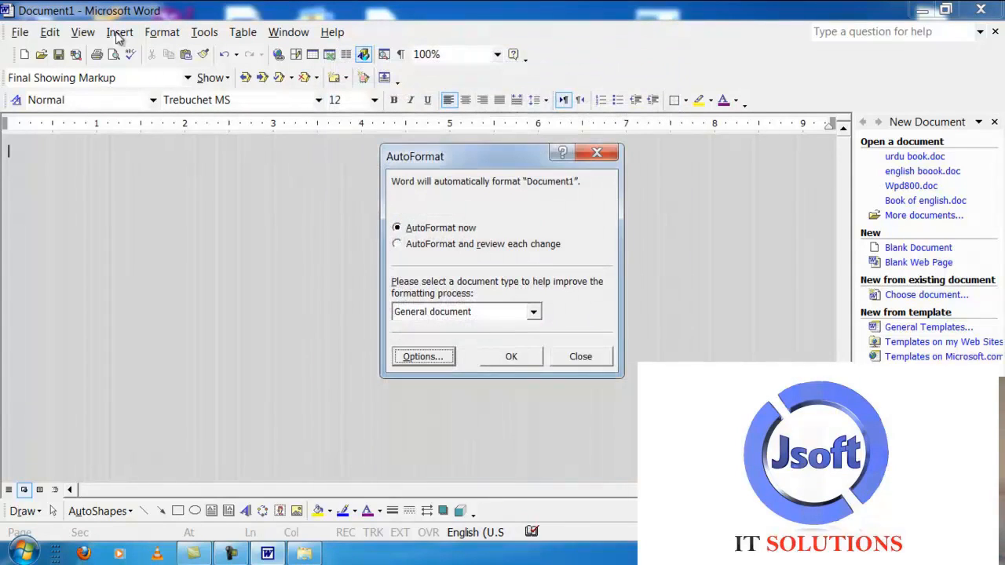
pyautogui.click(580, 356)
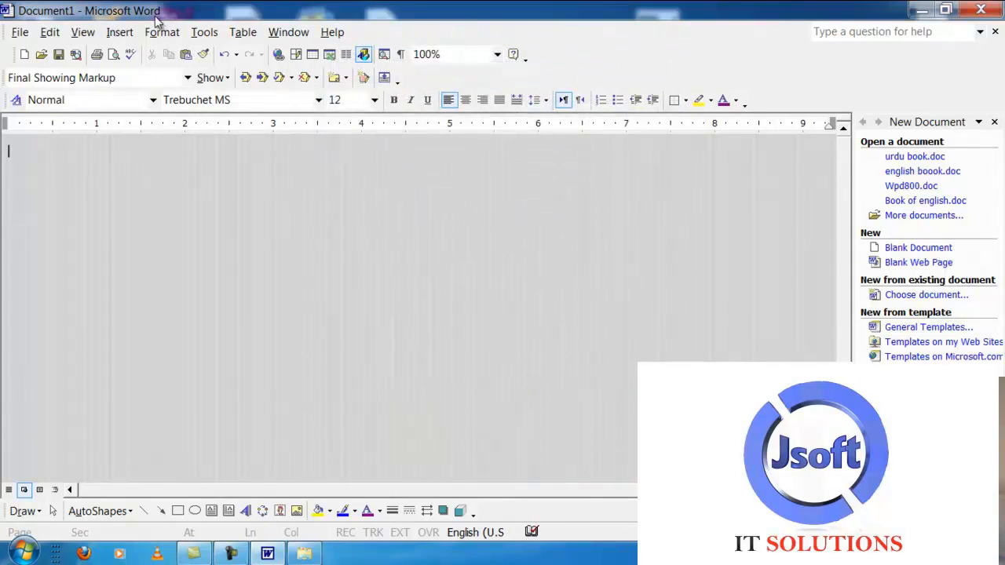
# Examine the paragraph's line and page break options and its tab settings.
pyautogui.click(162, 32)
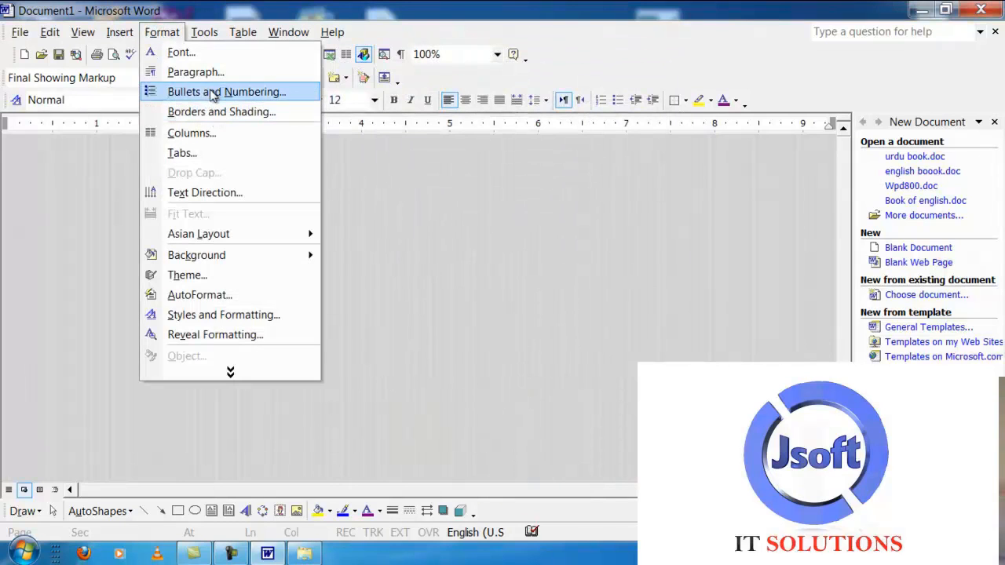
pyautogui.click(185, 71)
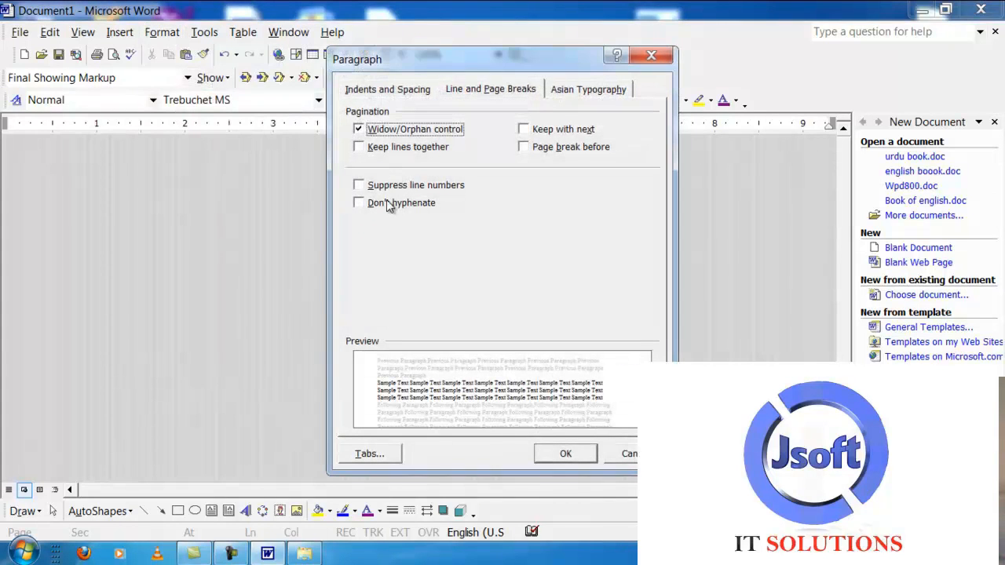
pyautogui.click(363, 205)
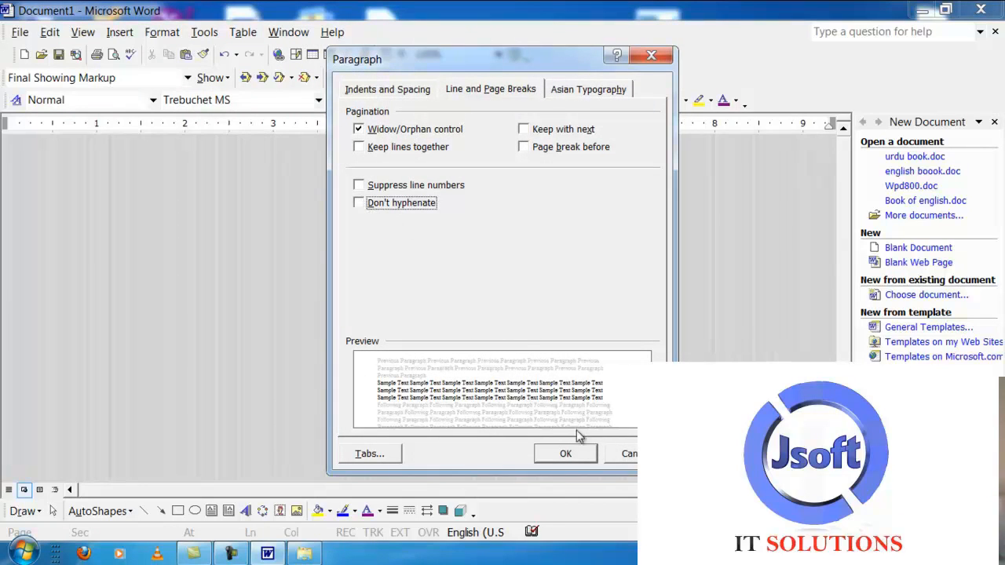
pyautogui.moveTo(617, 454); pyautogui.dragTo(397, 263)
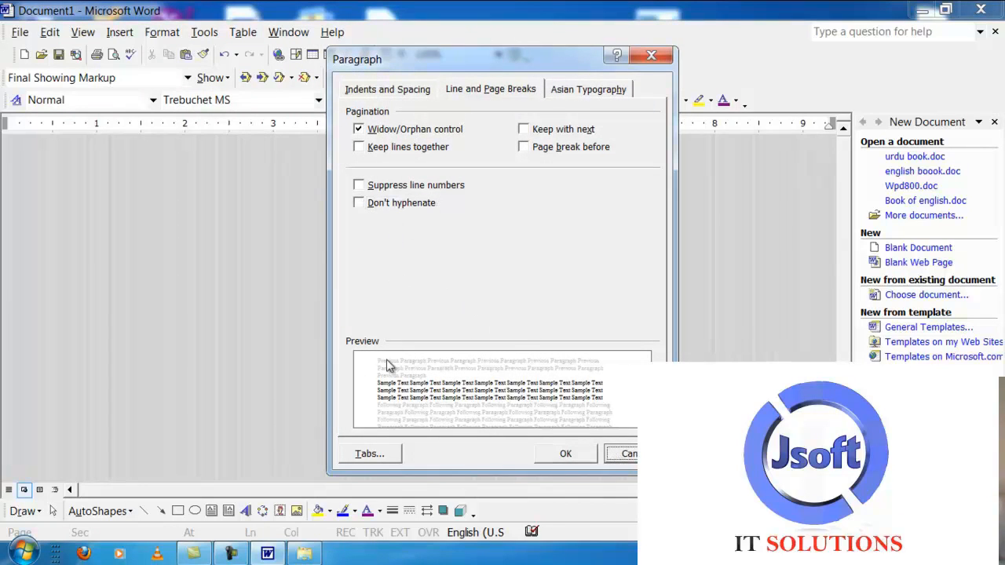
pyautogui.click(374, 454)
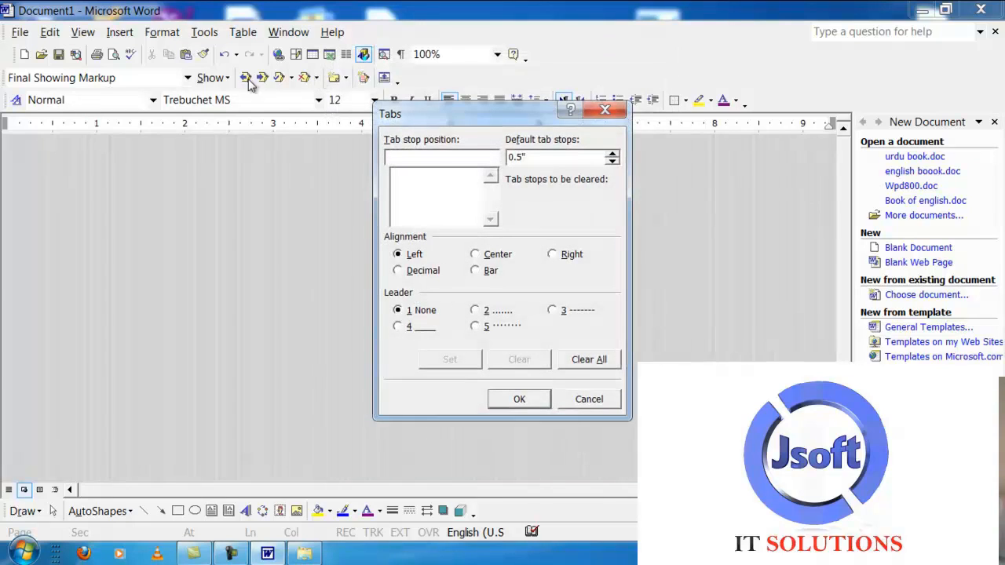
pyautogui.click(588, 399)
# Create a new frames page from the themed document.
pyautogui.click(166, 34)
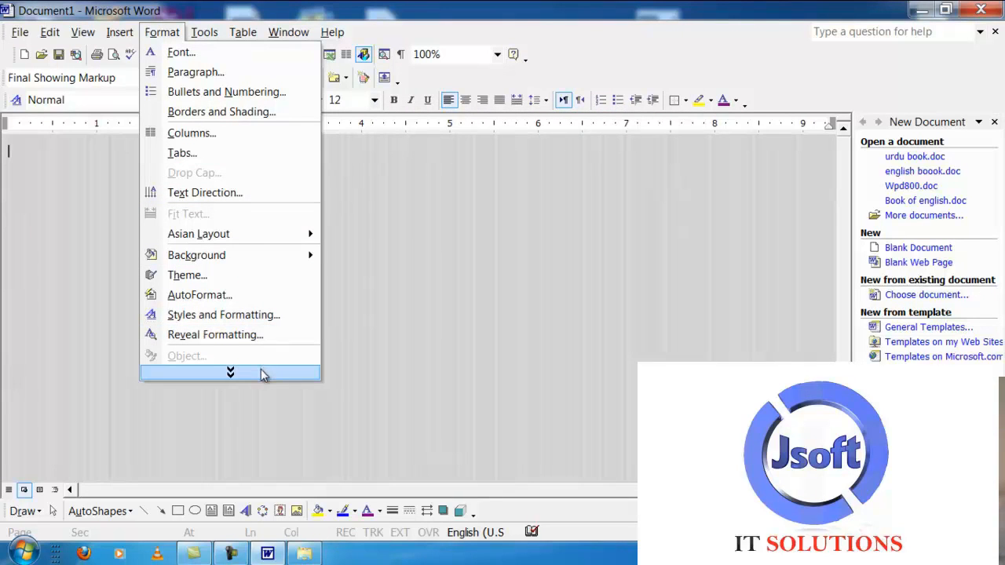
pyautogui.click(261, 368)
pyautogui.moveTo(279, 316)
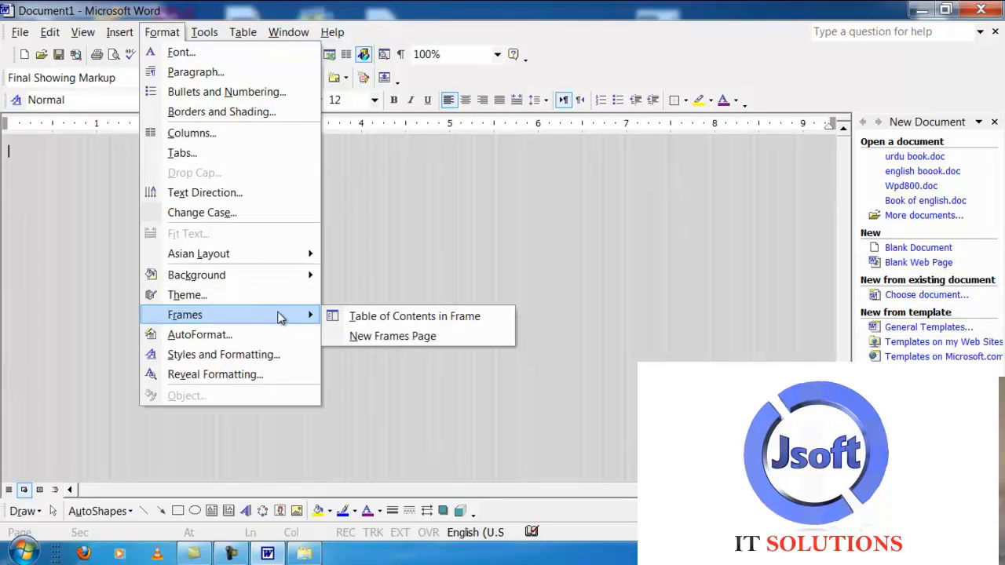
pyautogui.click(370, 337)
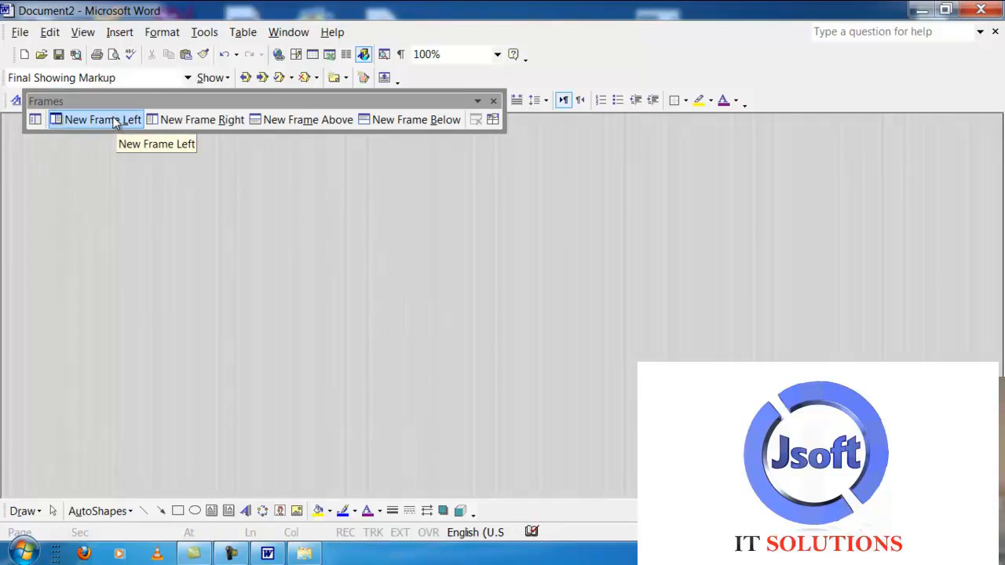
# Add four frames to the frames page: one left, another to its right, one above that and one below the newest.
pyautogui.click(114, 123)
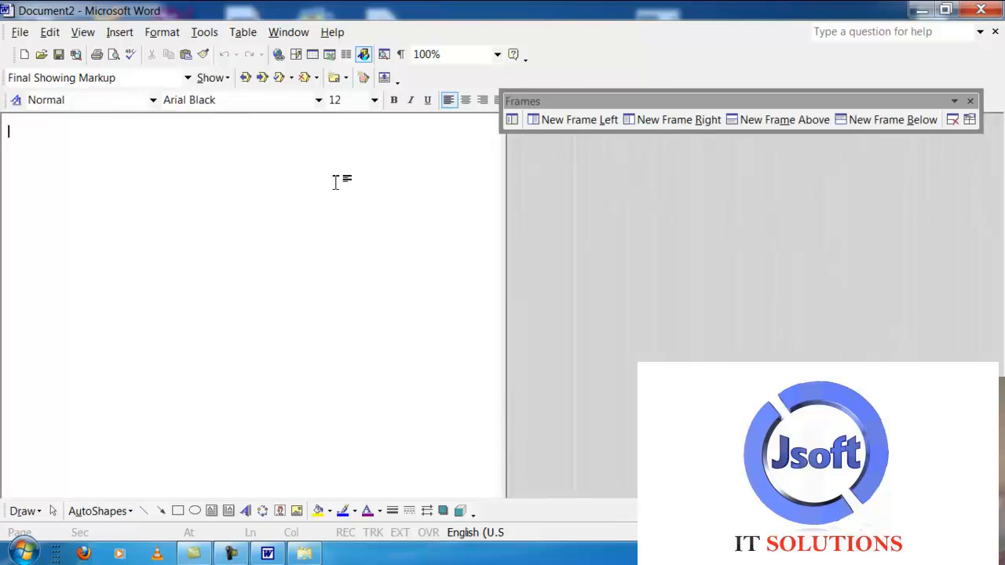
pyautogui.click(652, 118)
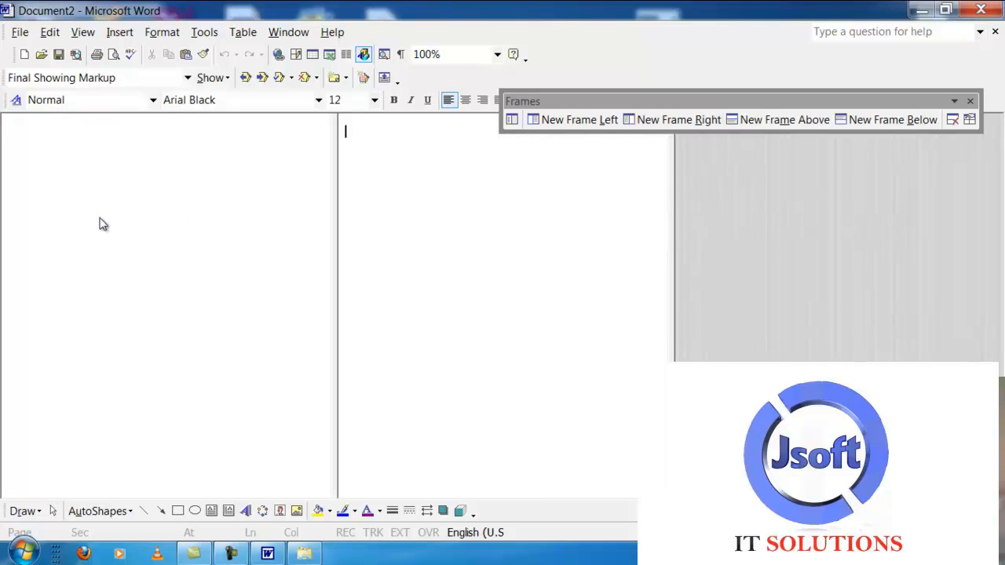
pyautogui.click(767, 121)
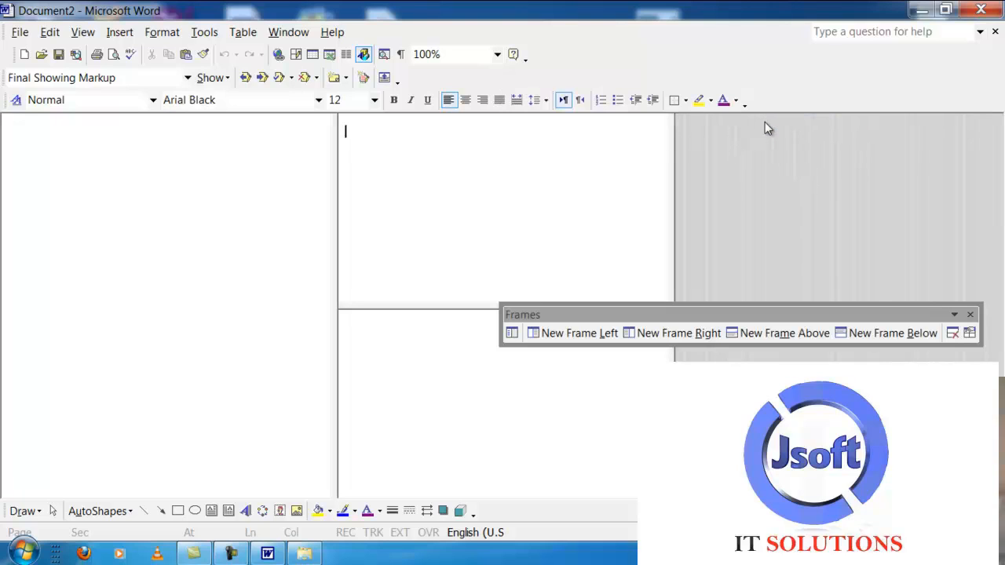
pyautogui.click(864, 335)
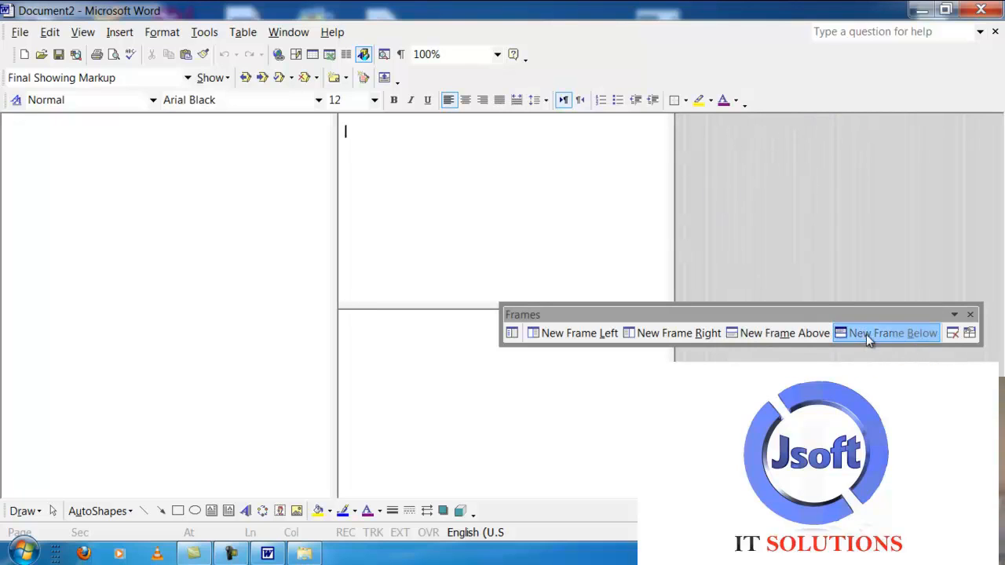
pyautogui.click(406, 212)
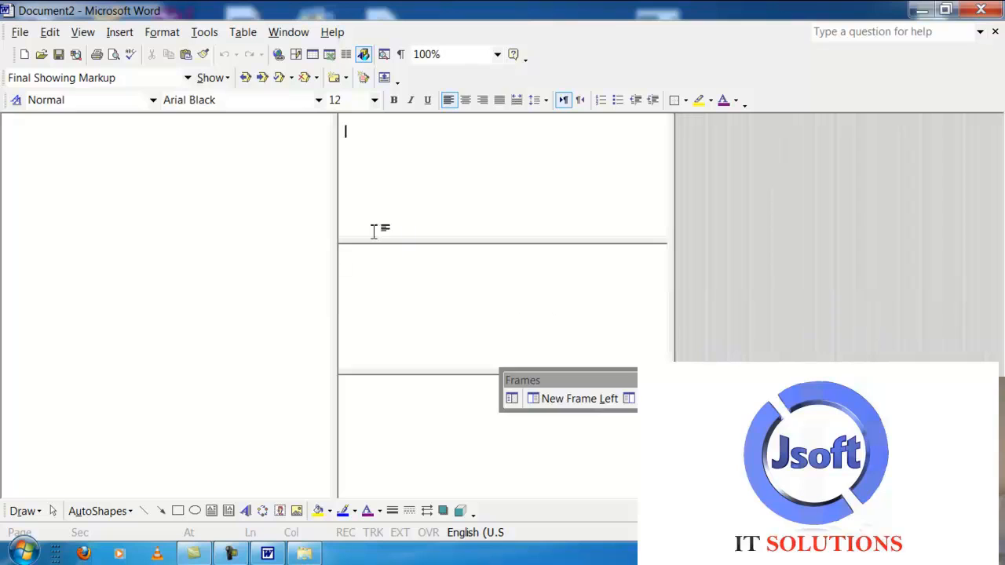
# Fill the left frame and the upper and middle frames of the centre column with sample text using =RAND().
pyautogui.click(231, 196)
pyautogui.write('=RAND(')
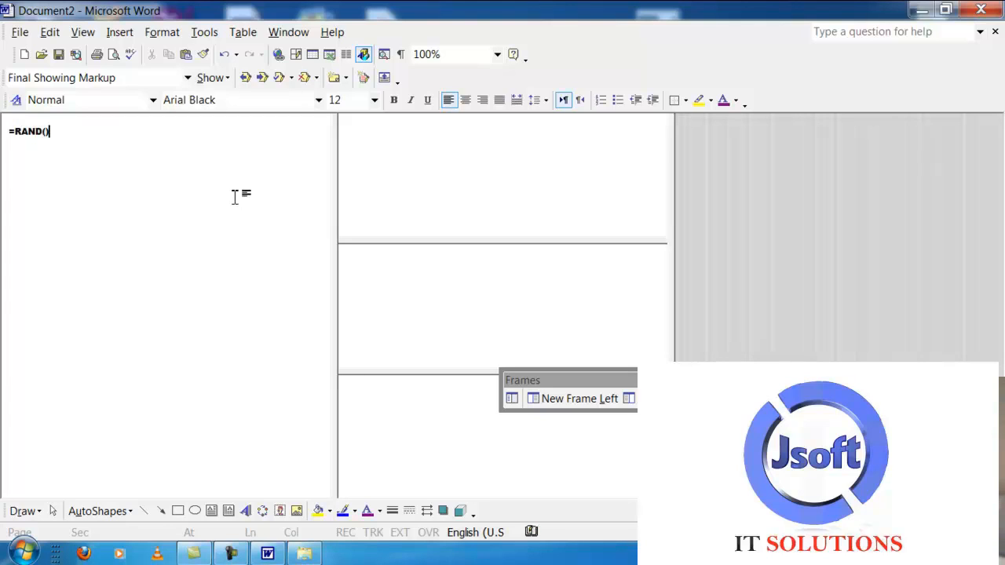
pyautogui.press('Return')
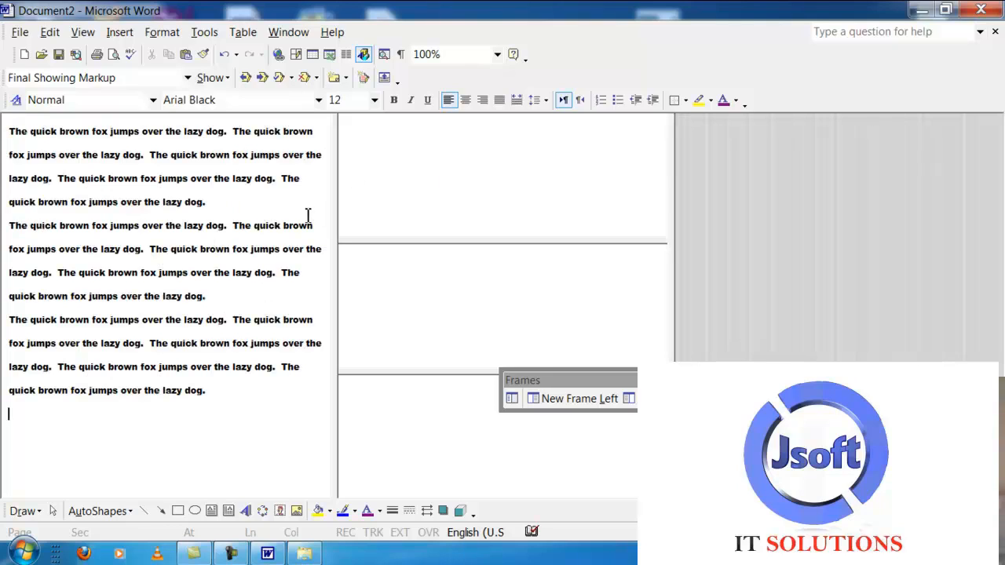
pyautogui.click(450, 198)
pyautogui.write('=RAND')
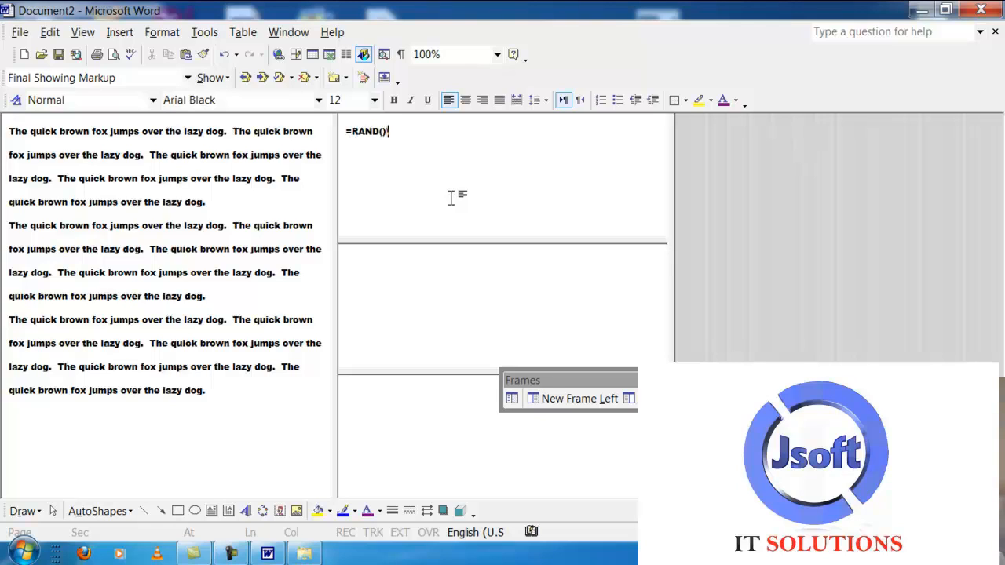
pyautogui.write('()')
pyautogui.press('Return')
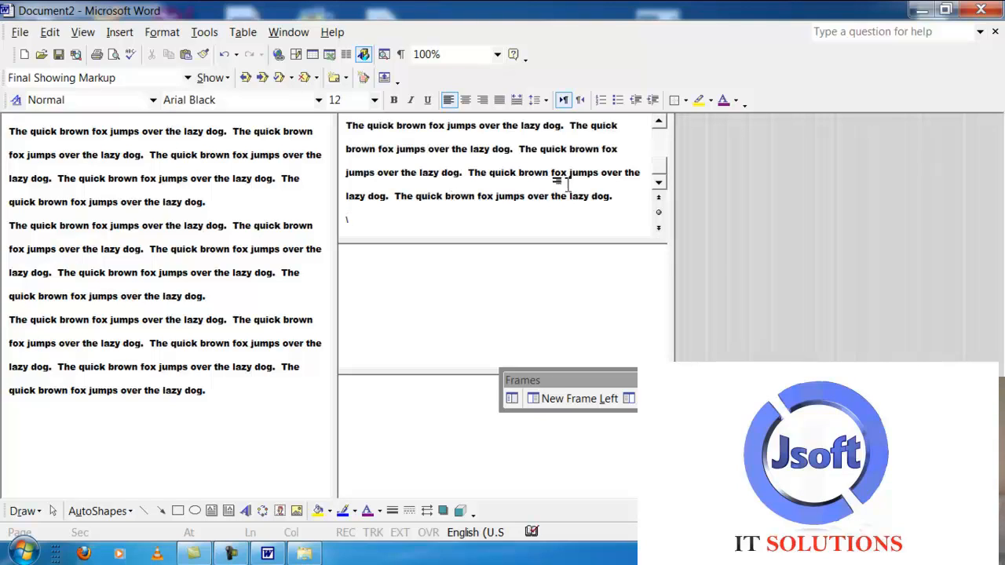
pyautogui.click(448, 297)
pyautogui.write('=RAND(')
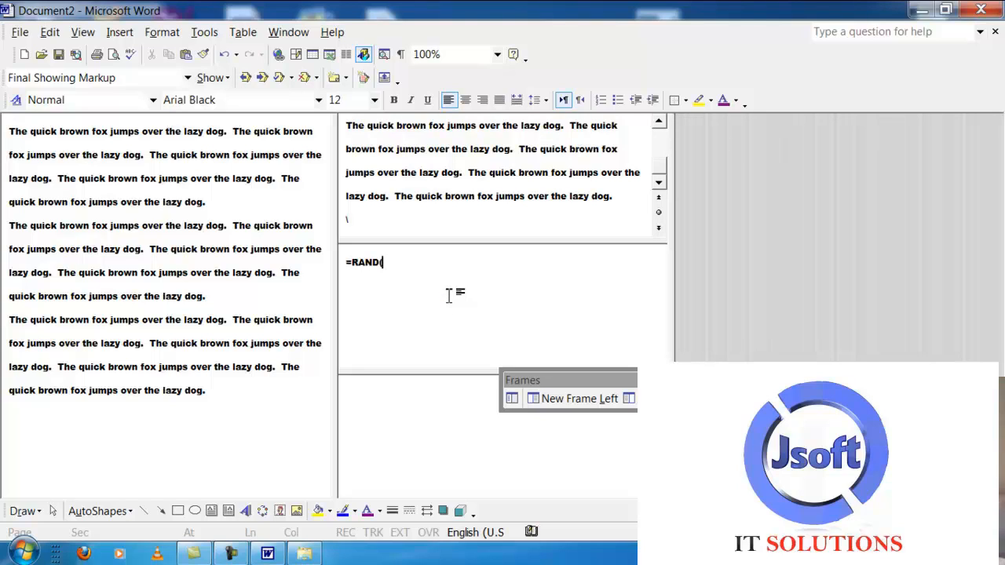
pyautogui.write(')')
pyautogui.press('Return')
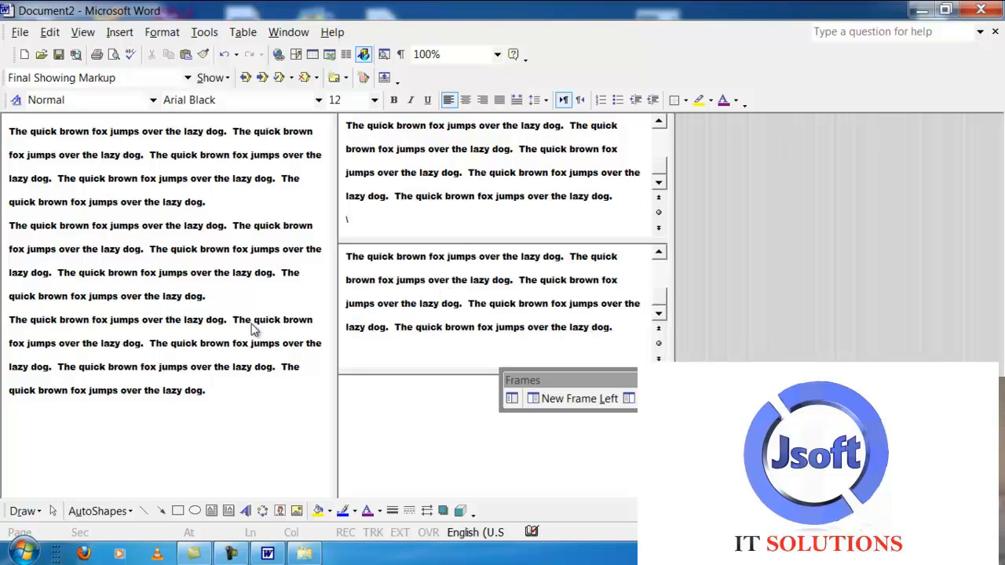
# Check the sample text in print preview and return to the frames page.
pyautogui.click(263, 300)
pyautogui.click(113, 55)
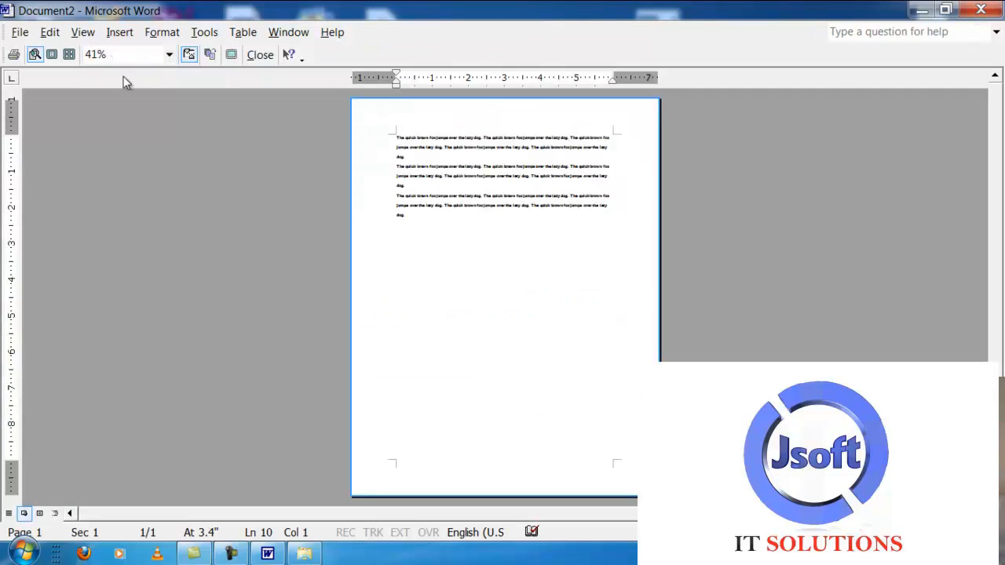
pyautogui.click(422, 156)
pyautogui.click(432, 195)
pyautogui.click(259, 55)
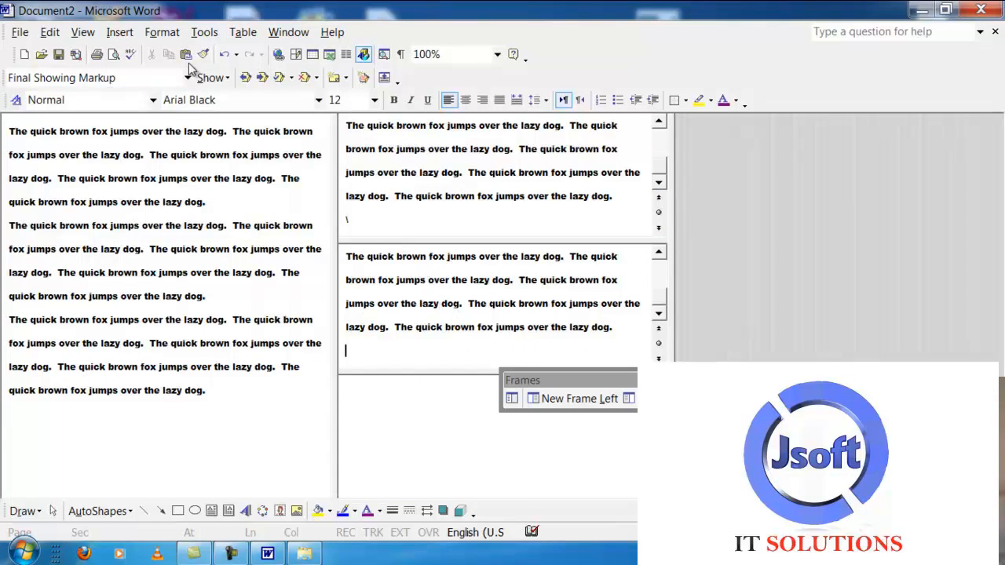
# Preview how the middle frame of the centre column prints, and close the preview.
pyautogui.click(113, 54)
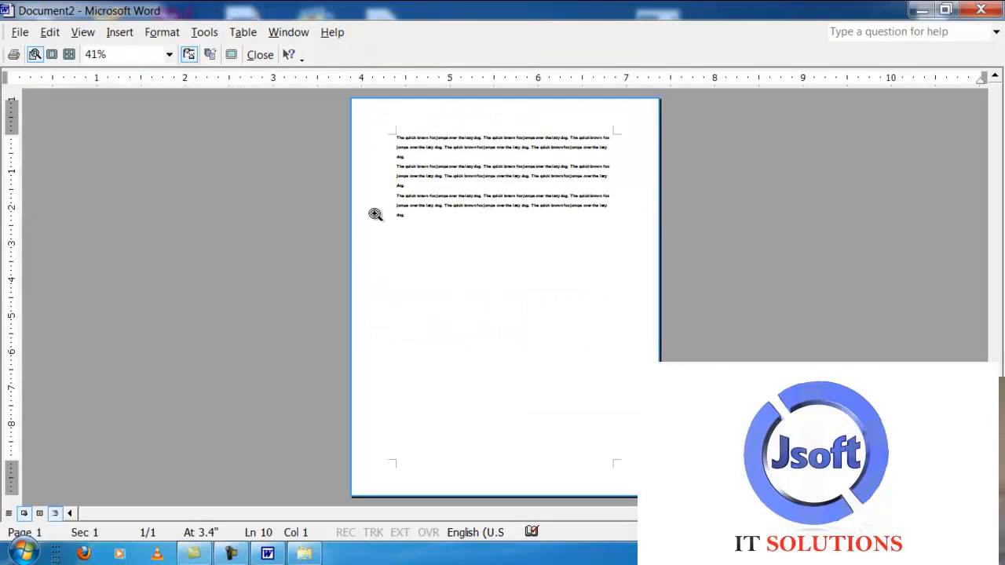
pyautogui.click(262, 56)
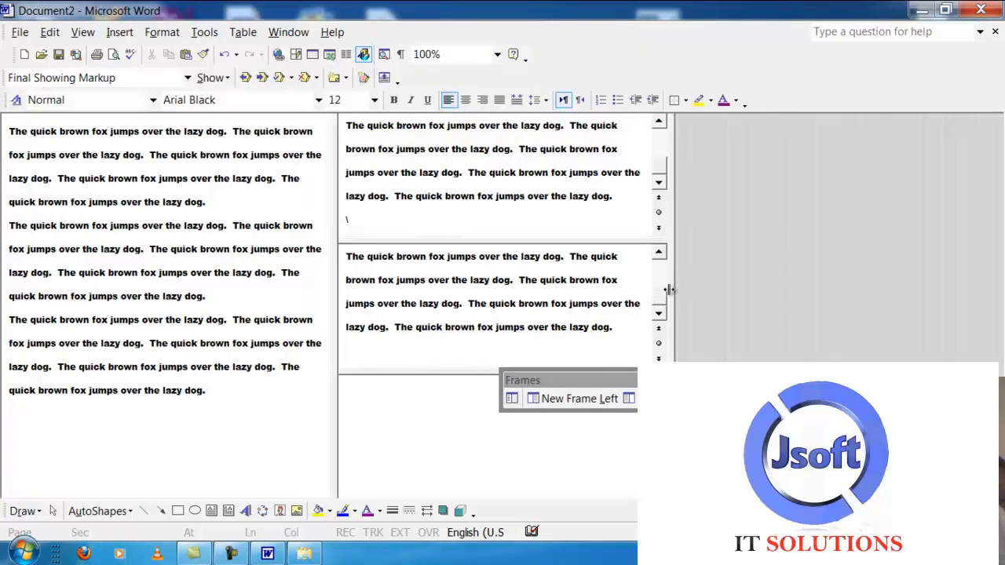
# Delete the middle and bottom frames of the centre column, discarding the changes to the middle frame's document.
pyautogui.click(659, 313)
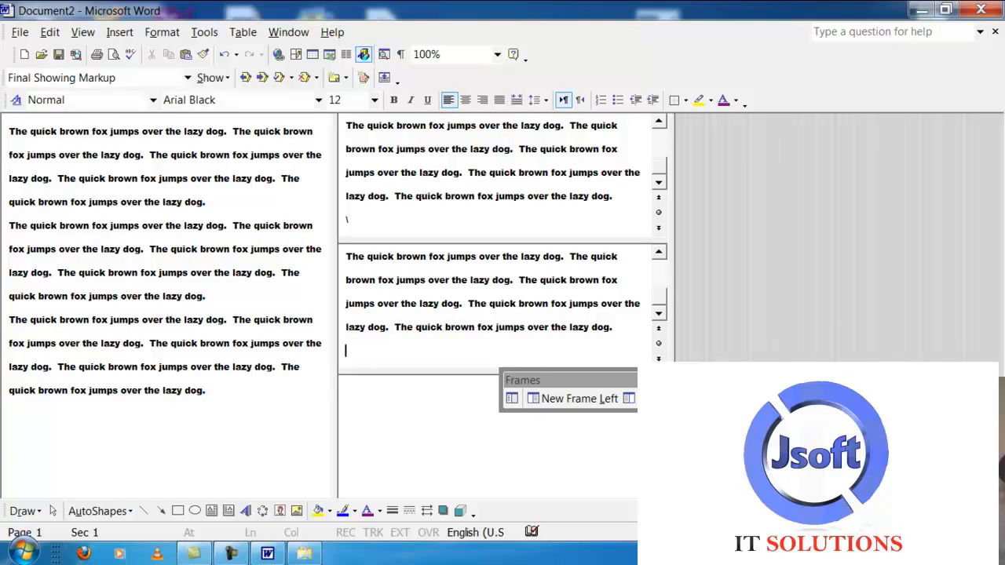
pyautogui.hotkey('alt', 'F4')
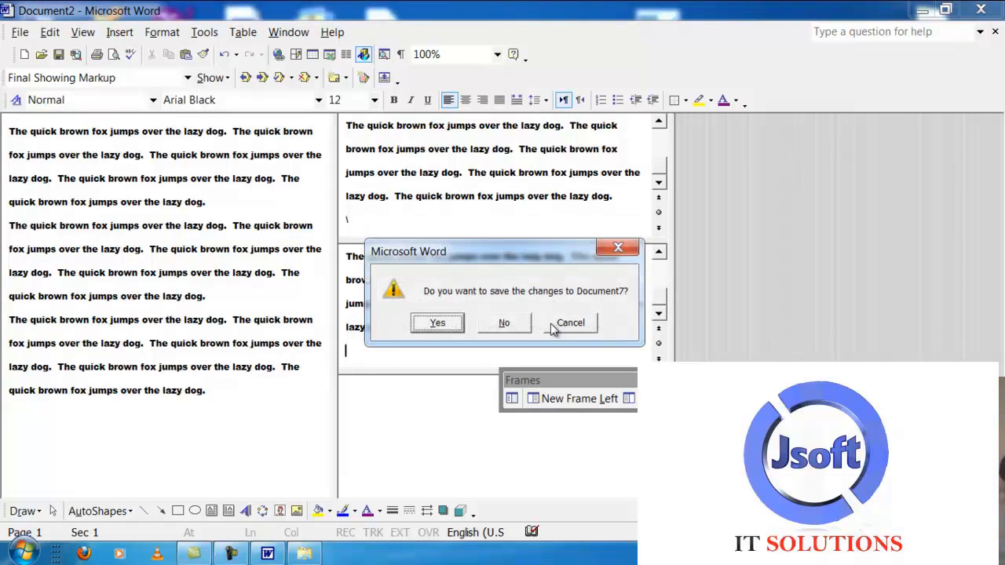
pyautogui.click(505, 325)
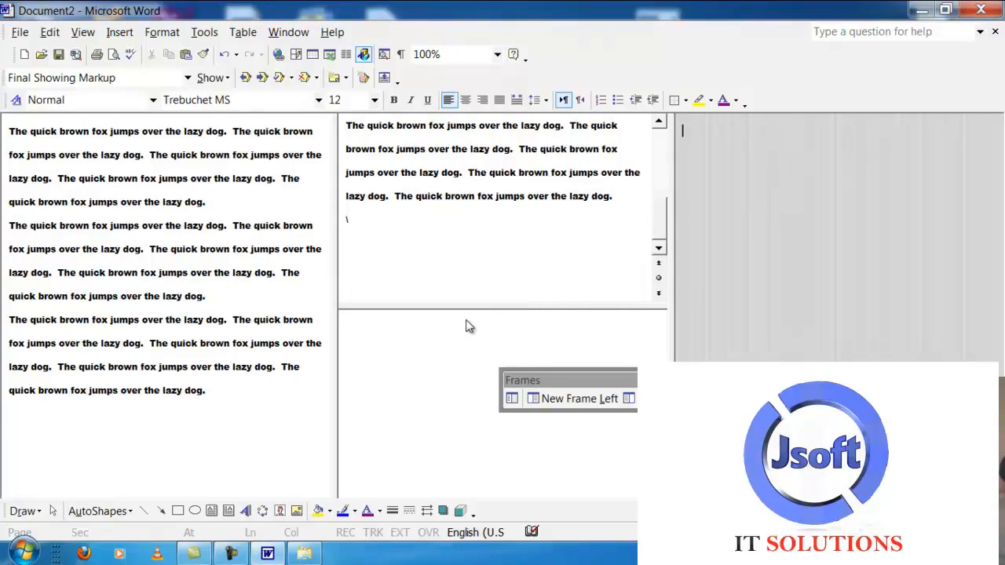
pyautogui.click(401, 328)
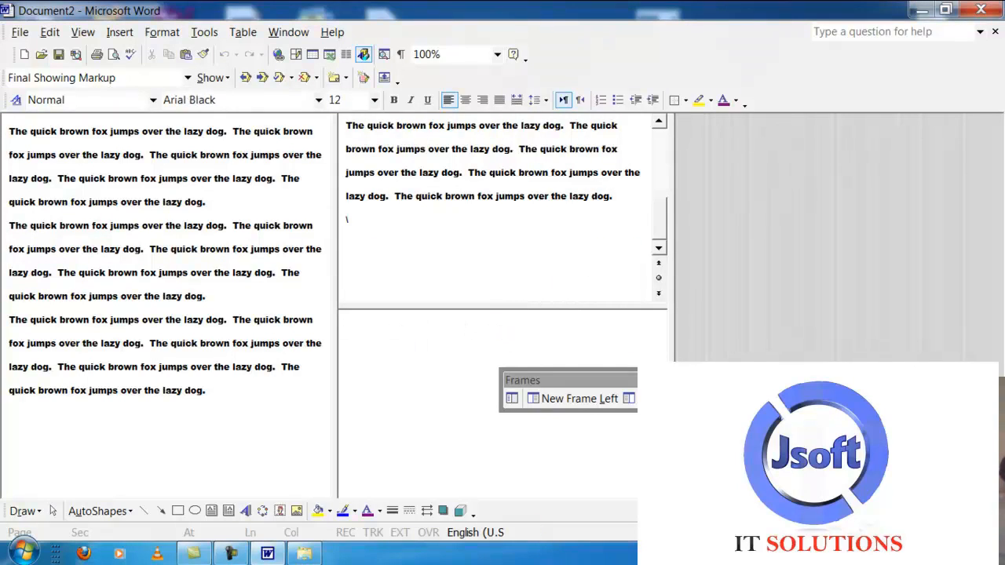
pyautogui.click(939, 398)
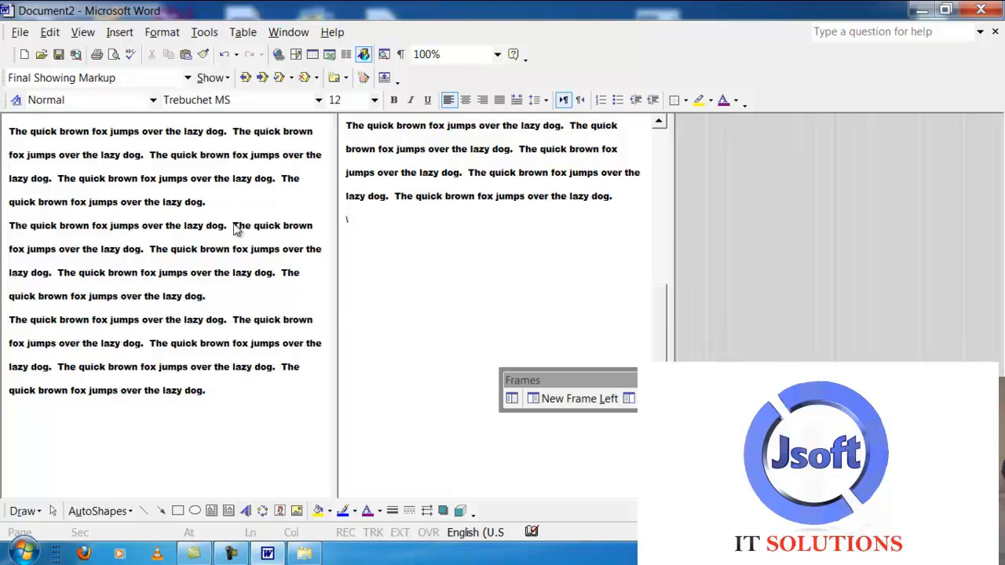
# Copy the left frame's sample text and paste it twice into the remaining centre frame.
pyautogui.click(231, 415)
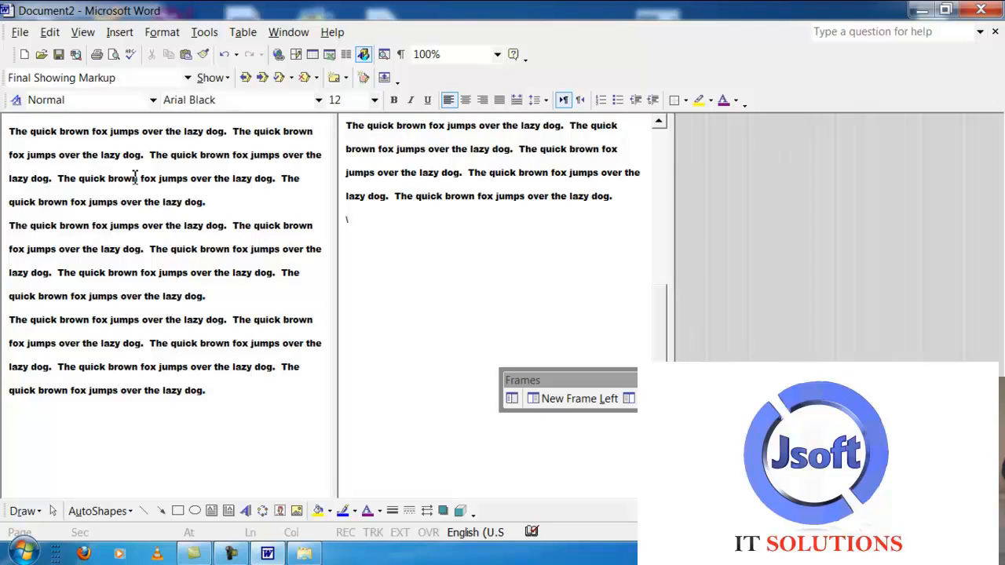
pyautogui.moveTo(134, 412); pyautogui.dragTo(9, 105)
pyautogui.click(430, 273)
pyautogui.click(968, 398)
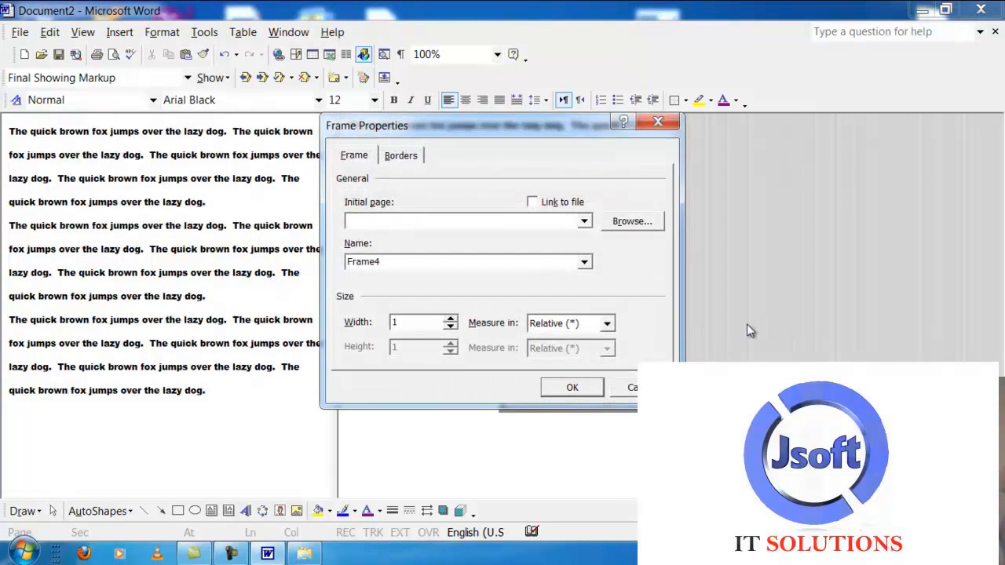
pyautogui.click(626, 387)
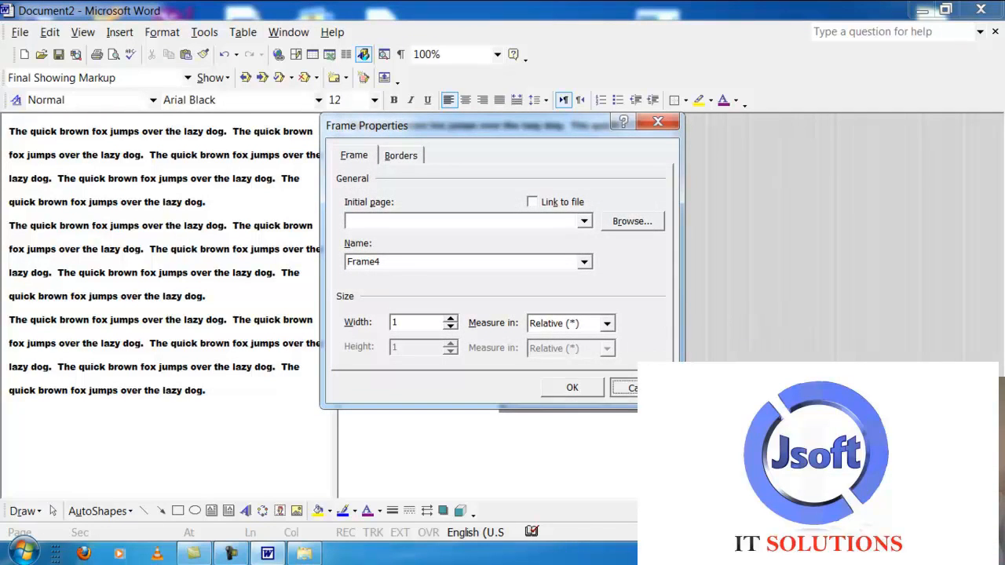
pyautogui.write('The quick brown fox jumps over the lazy dog.  The quick brown fox jumps over the lazy dog.  The quick brown fox jumps over the lazy dog.  The quick brown fox jumps over the lazy dog.  The quick brown fox jumps over the lazy dog.')
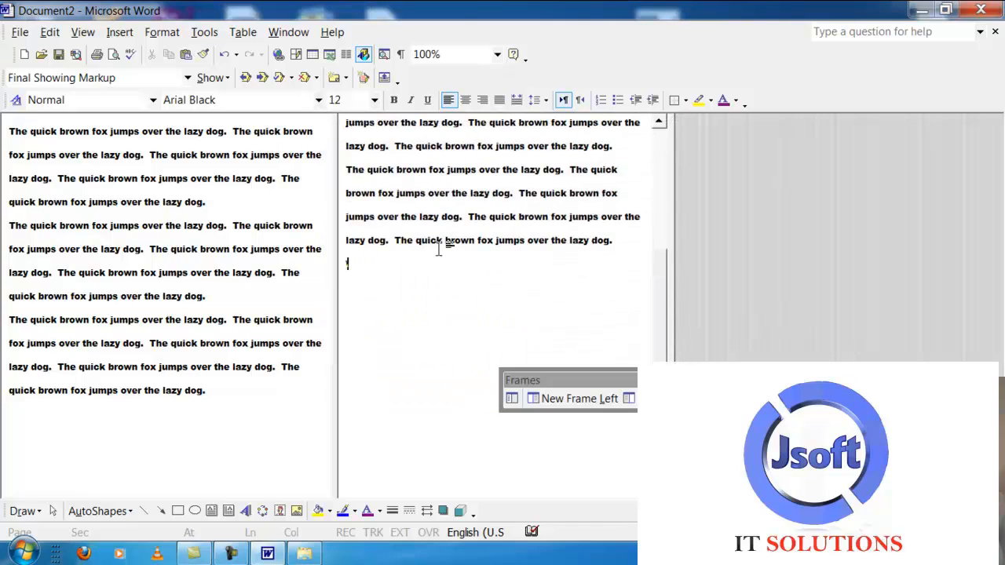
pyautogui.write('The quick brown fox jumps over the lazy dog.  The quick brown fox jumps over the lazy dog.  The quick brown fox jumps over the lazy dog.  The quick brown fox jumps over the lazy dog.')
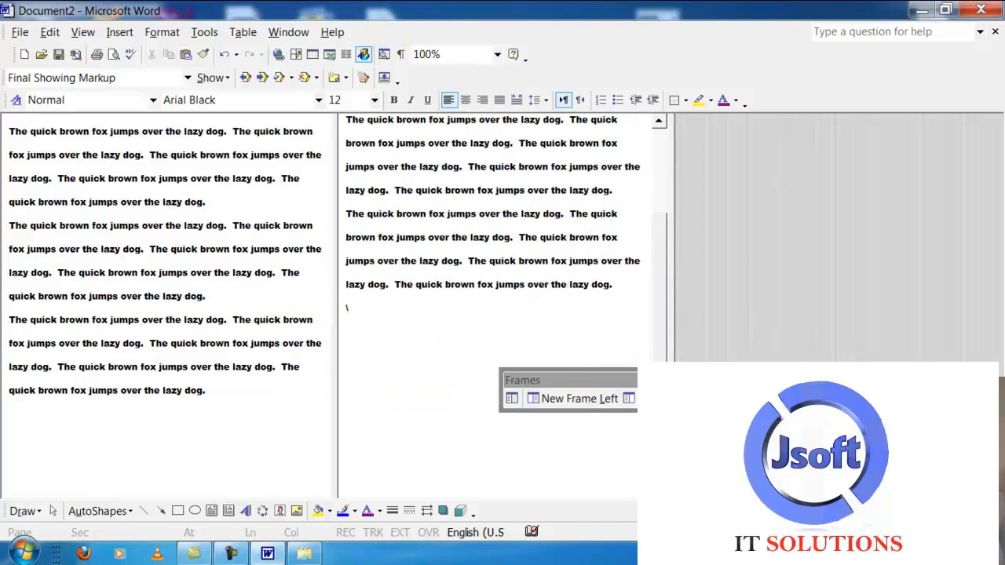
# Add a new frame below the centre frame and check it in print preview.
pyautogui.click(879, 398)
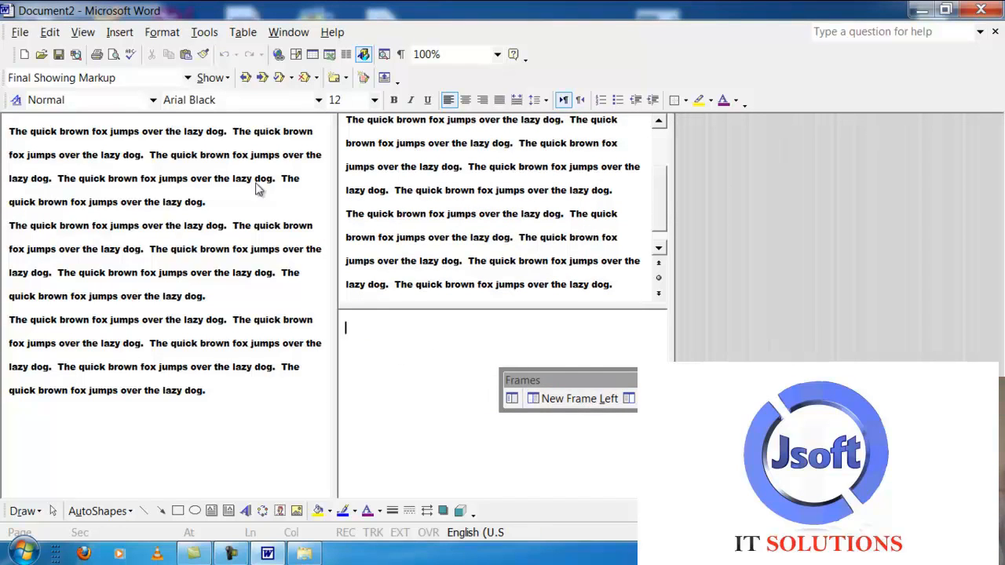
pyautogui.click(114, 54)
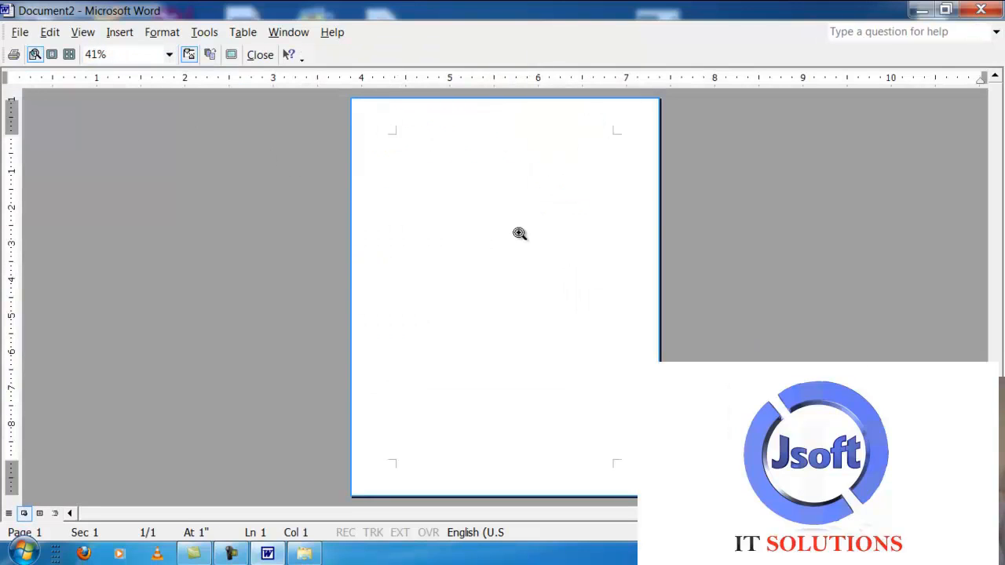
pyautogui.click(260, 54)
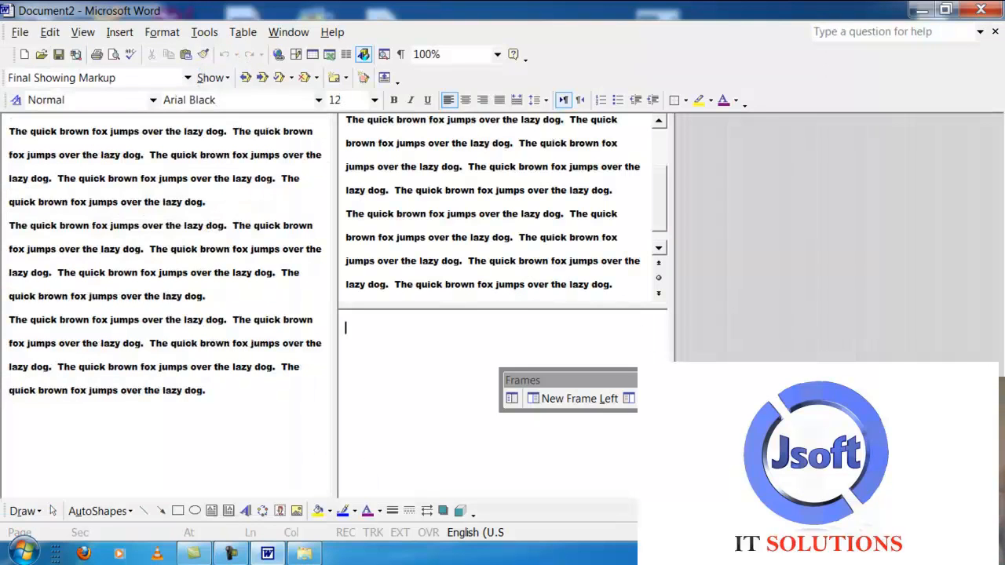
# Set english boook.doc from My Documents as the initial page of the new lower frame.
pyautogui.click(962, 398)
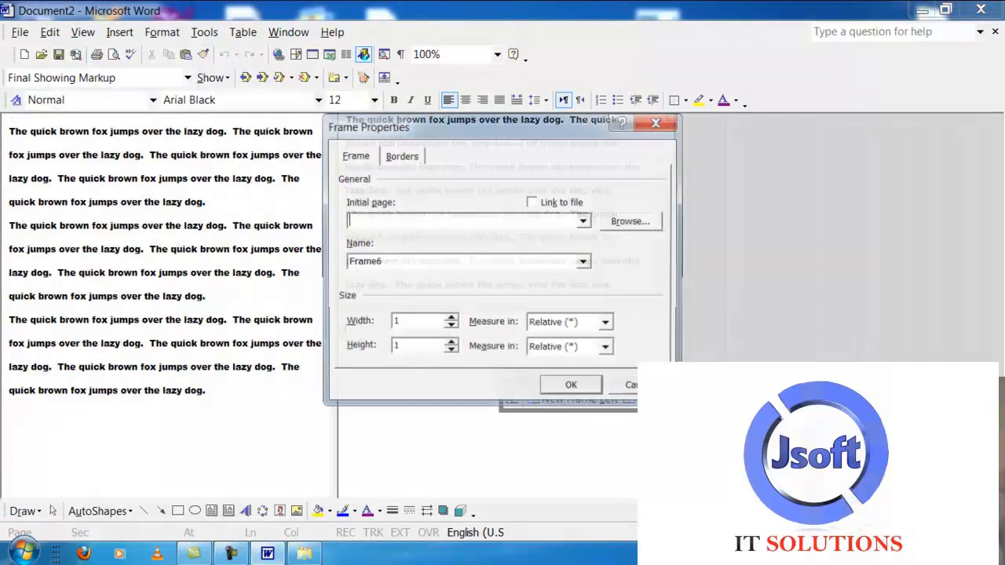
pyautogui.click(615, 223)
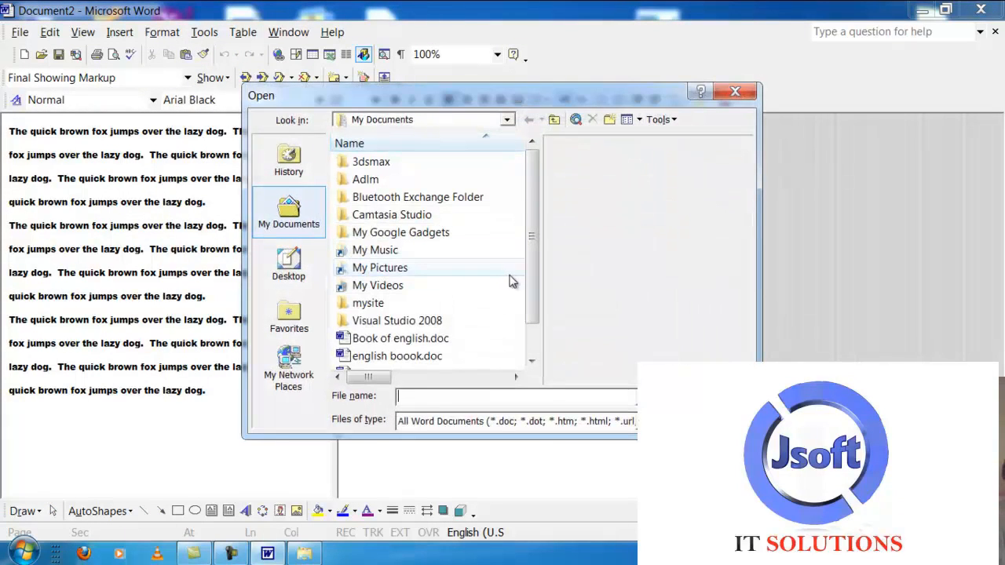
pyautogui.scroll(-1, 518, 290)
pyautogui.click(442, 310)
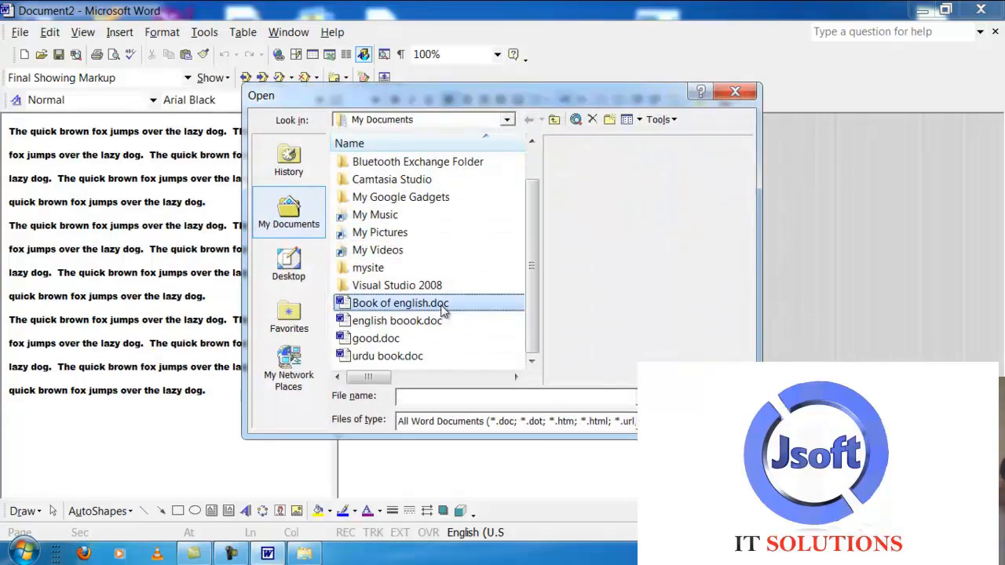
pyautogui.click(421, 322)
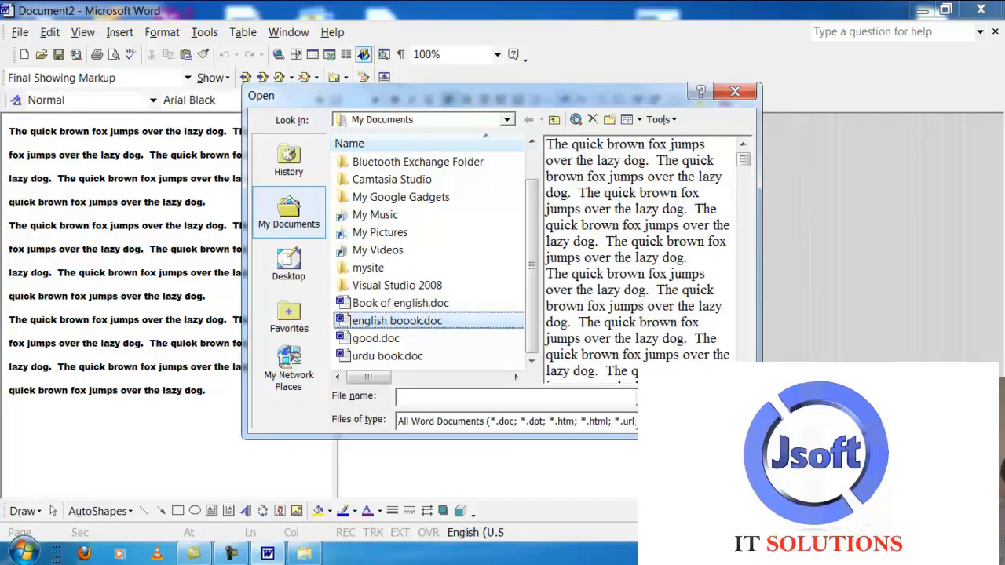
pyautogui.click(718, 397)
pyautogui.click(558, 387)
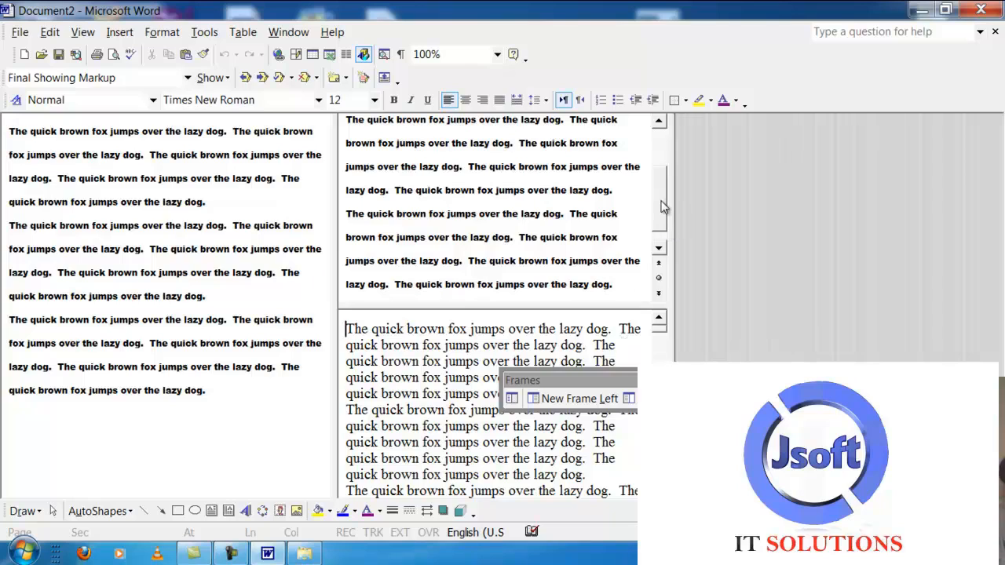
pyautogui.scroll(-3, 530, 330)
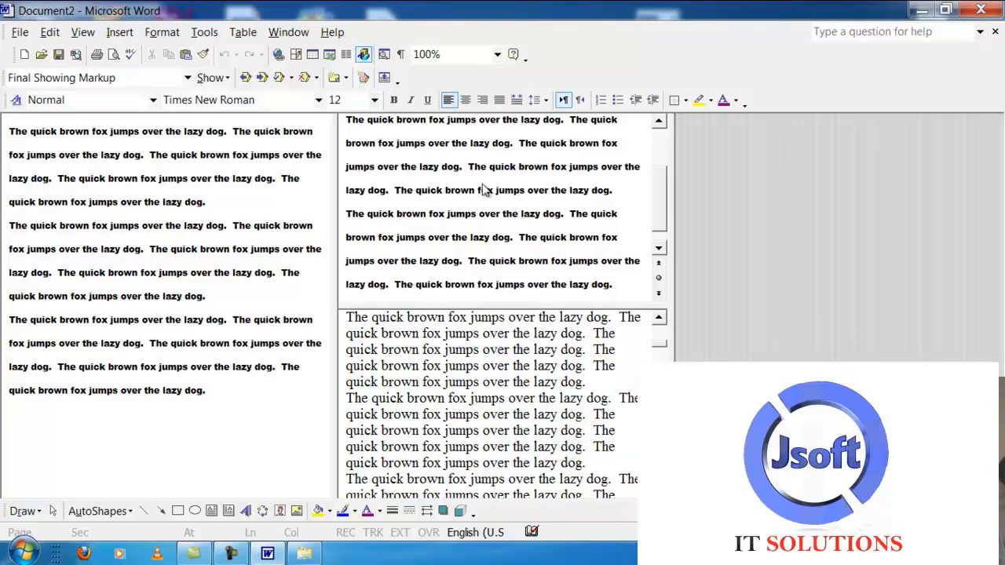
# Close the frames page without saving it and create a new blank document.
pyautogui.click(20, 32)
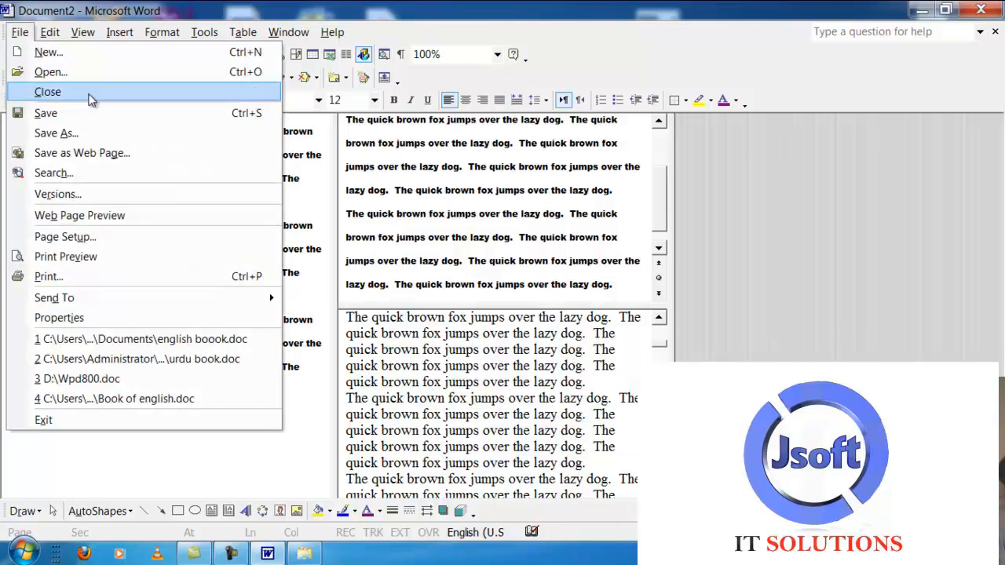
pyautogui.click(89, 95)
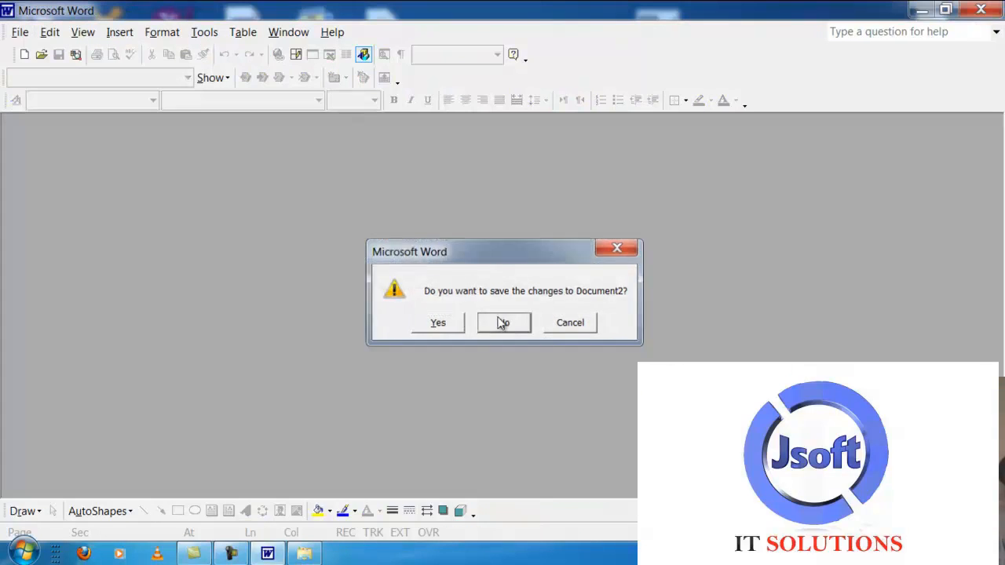
pyautogui.click(502, 323)
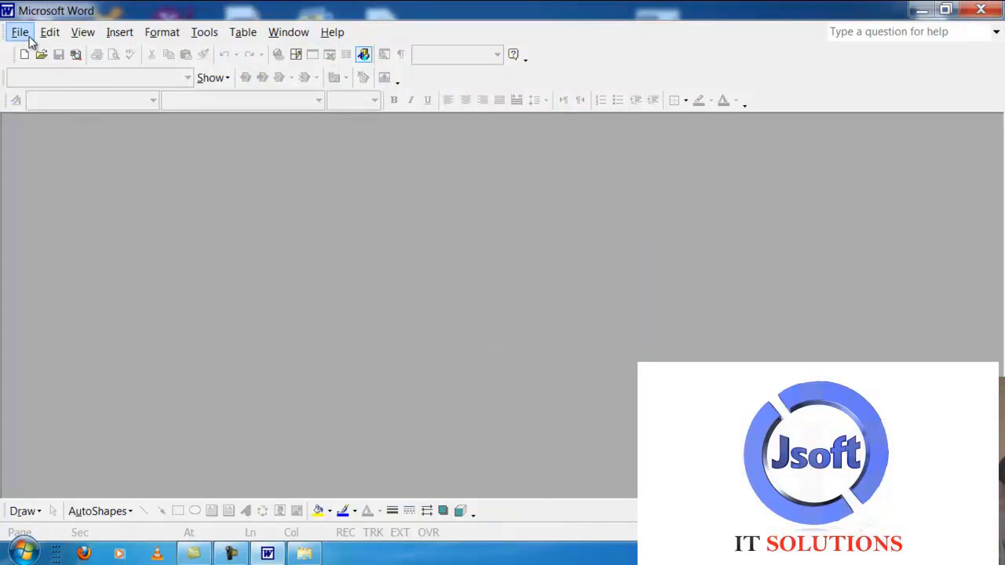
pyautogui.click(24, 54)
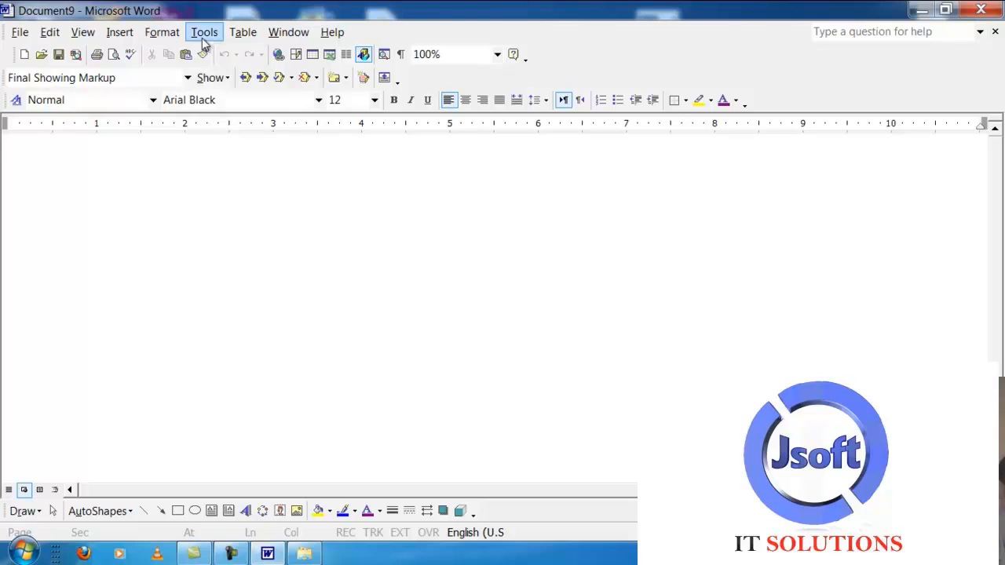
# Run AutoFormat now on the blank document with General document as its document type.
pyautogui.click(174, 34)
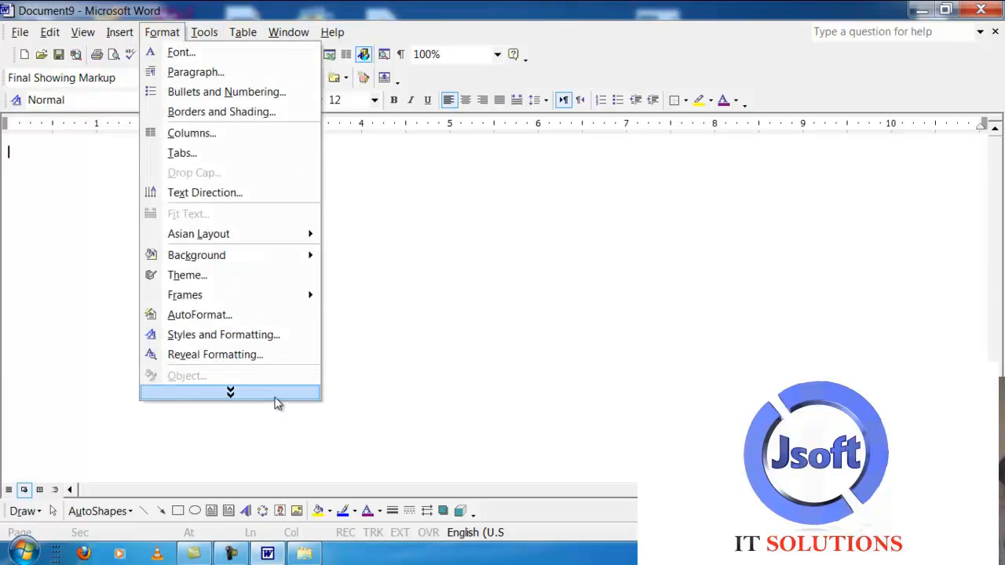
pyautogui.click(276, 402)
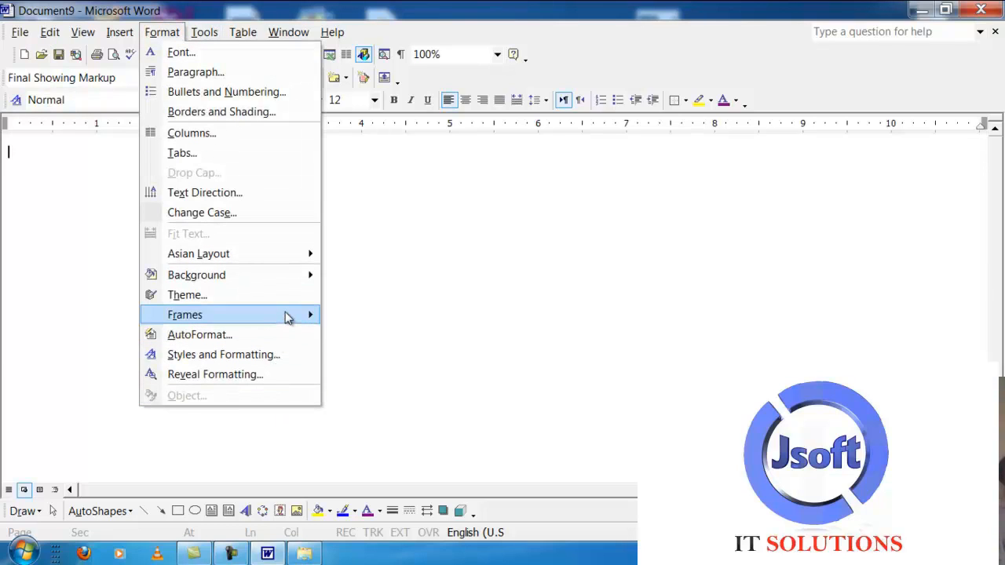
pyautogui.moveTo(286, 317)
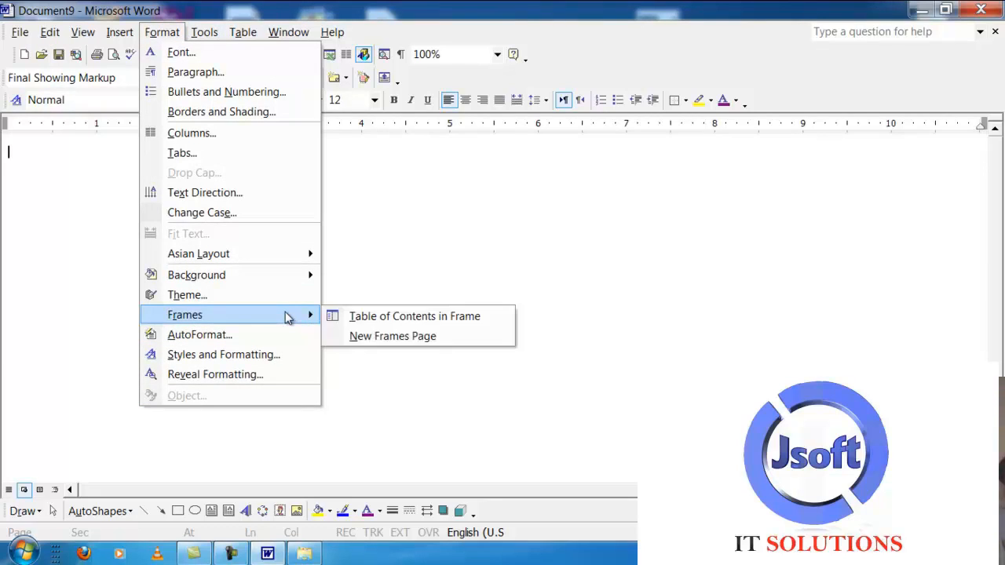
pyautogui.click(251, 335)
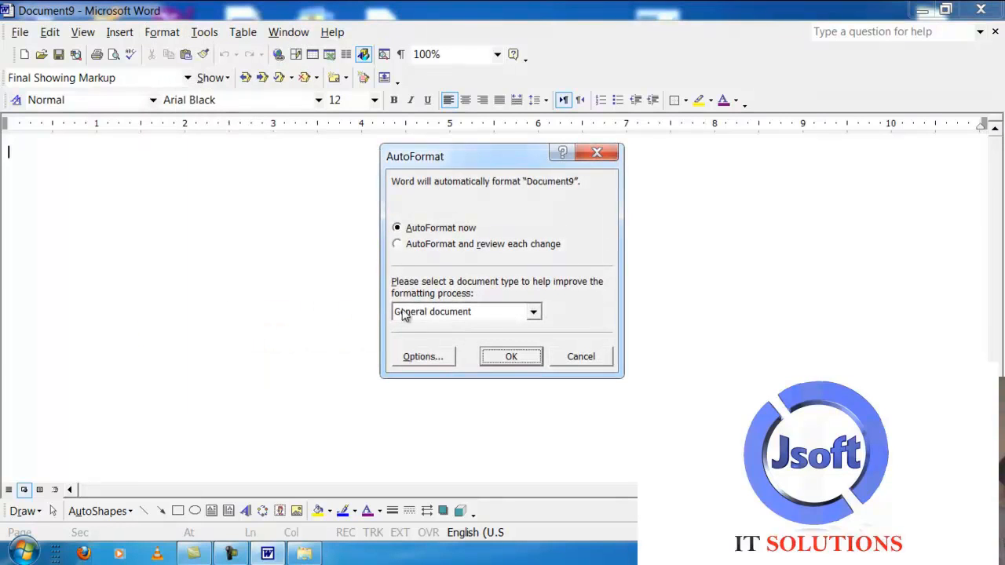
pyautogui.click(511, 356)
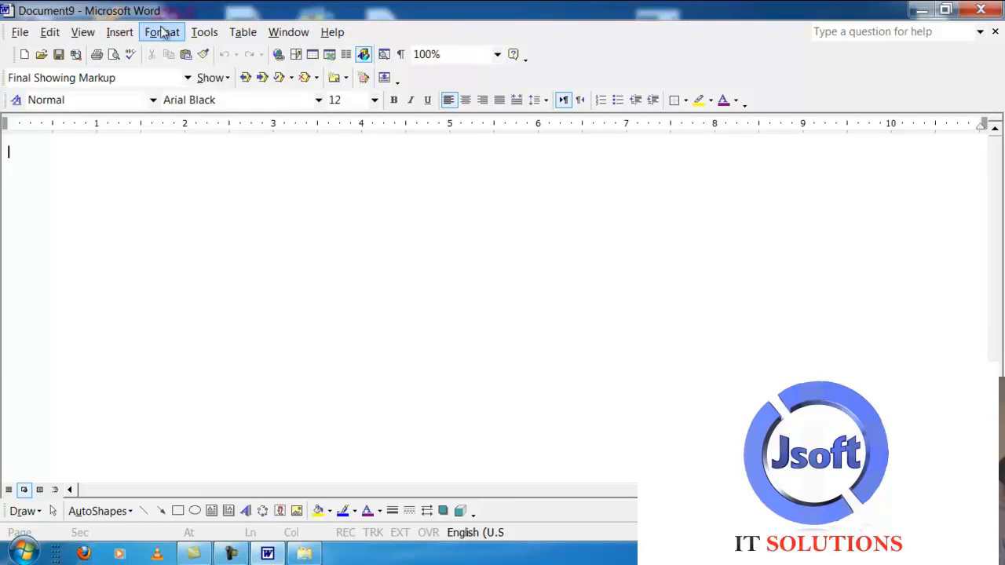
# Display the Styles and Formatting options for the blank document.
pyautogui.click(163, 31)
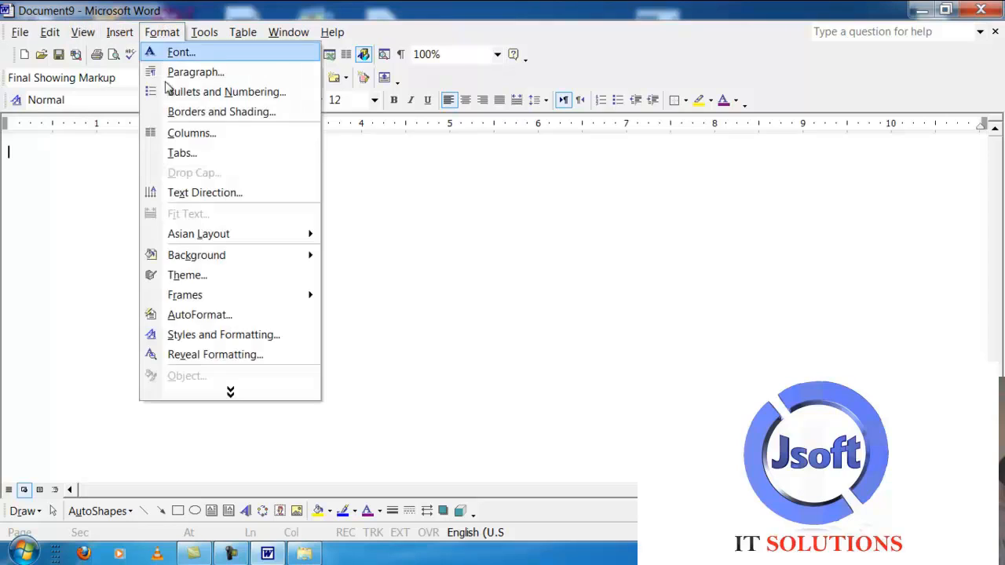
pyautogui.click(235, 393)
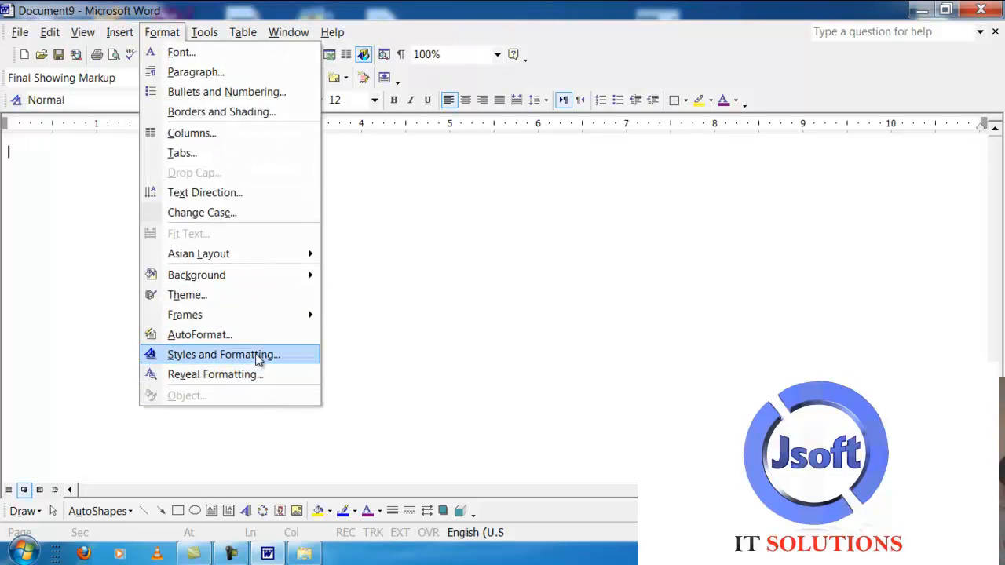
pyautogui.click(223, 354)
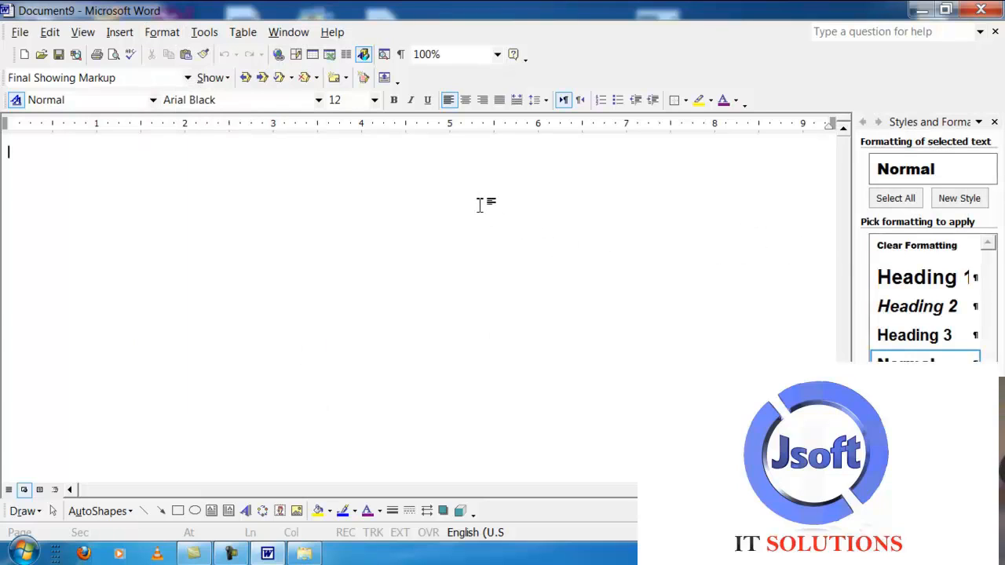
# Write a one-line sample sentence in capitals stating that a named person is a teacher.
pyautogui.write('ABDAR IS')
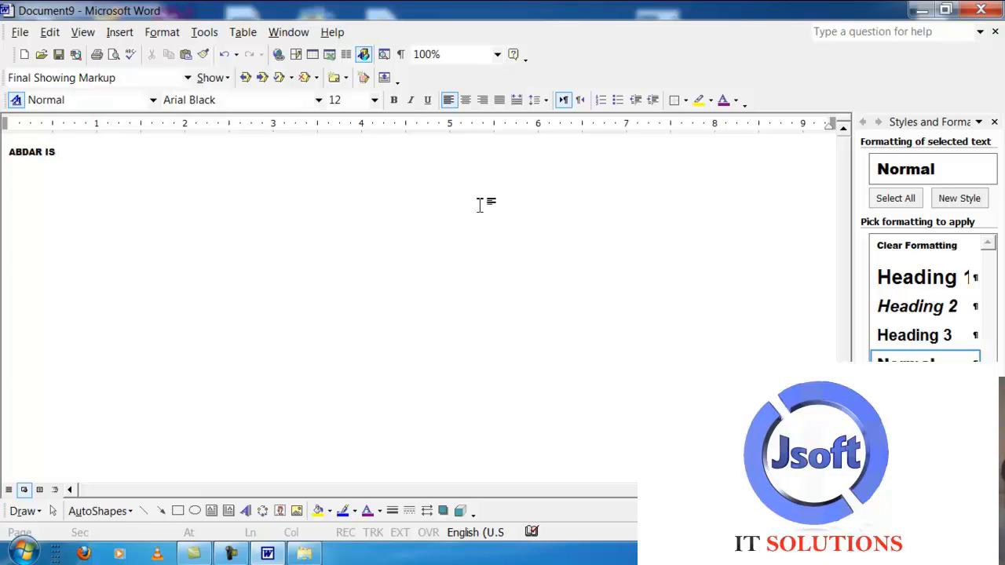
pyautogui.write(' A TEACHER')
# Try the Heading 3, Heading 2 and Normal styles on the whole sentence, finishing with Heading 1 applied.
pyautogui.moveTo(120, 154); pyautogui.dragTo(3, 145)
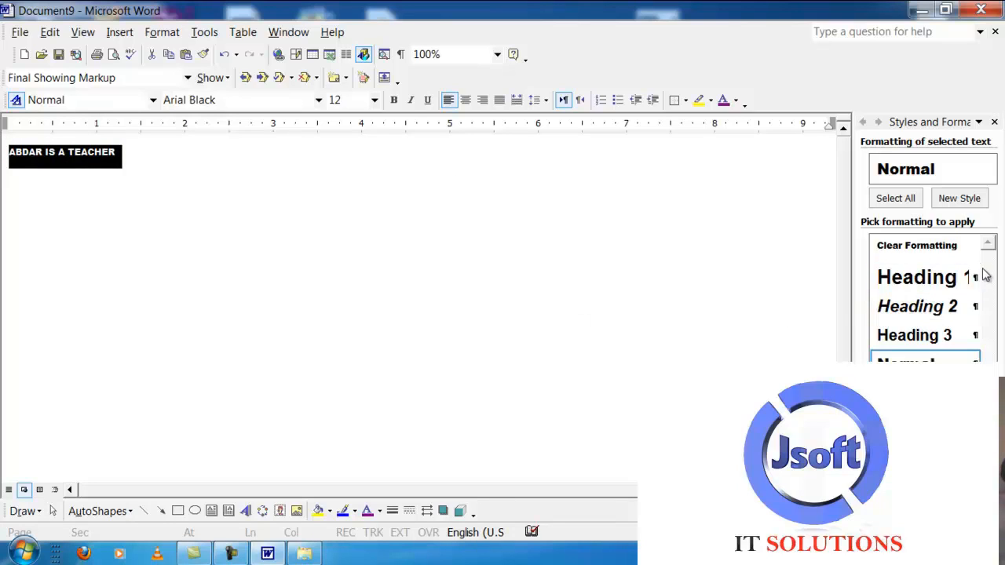
pyautogui.click(924, 336)
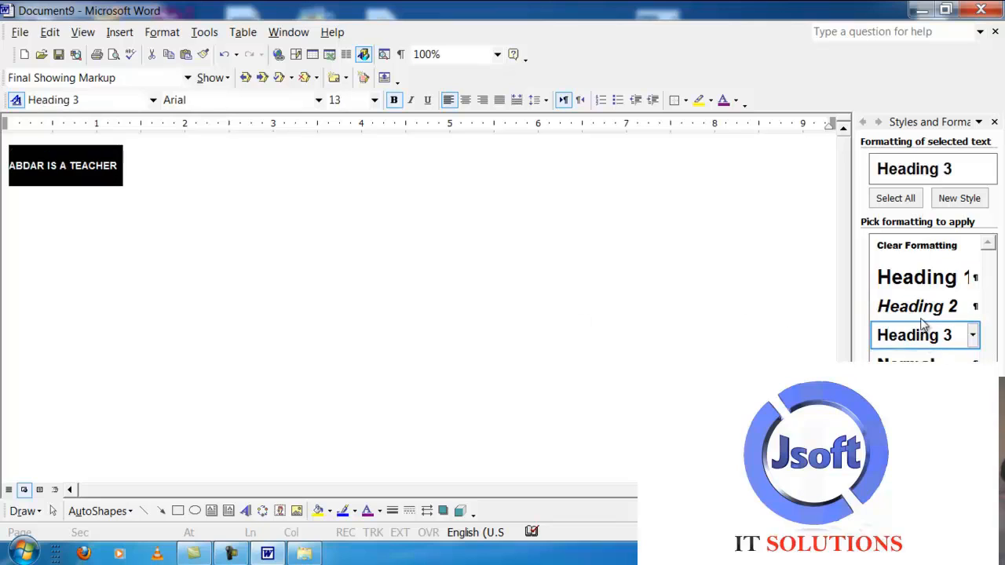
pyautogui.click(926, 305)
pyautogui.click(927, 279)
pyautogui.click(901, 250)
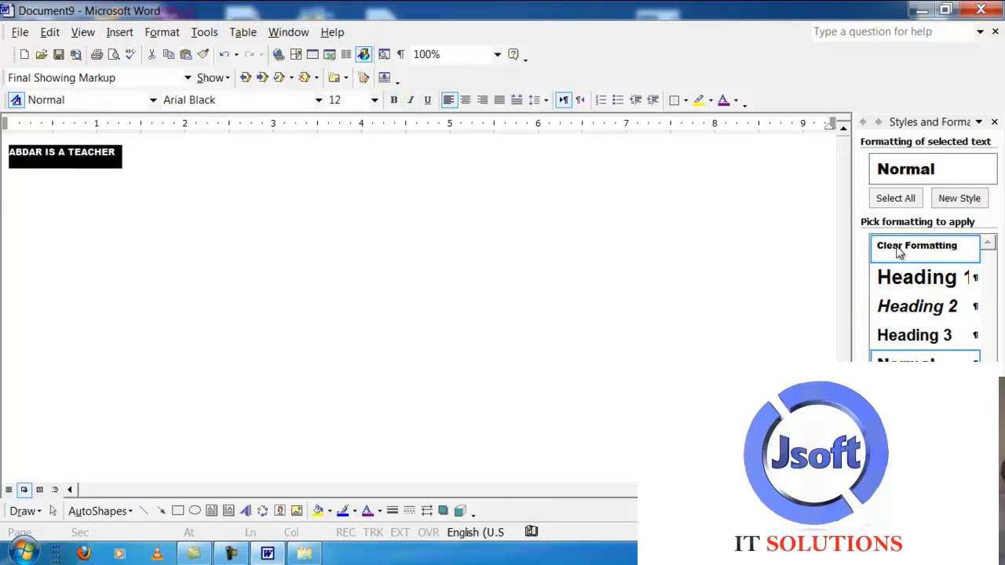
pyautogui.click(914, 307)
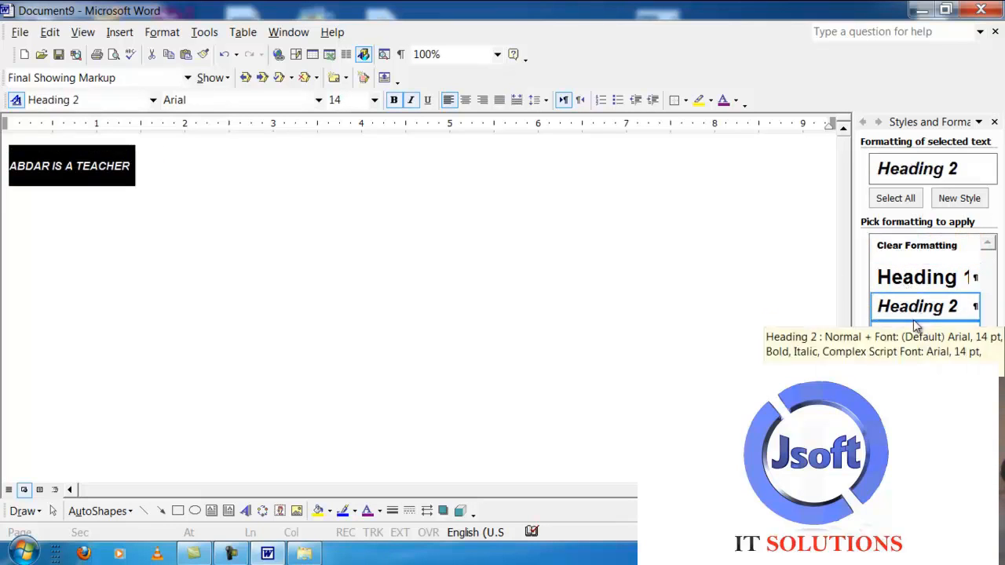
pyautogui.click(918, 345)
pyautogui.click(915, 359)
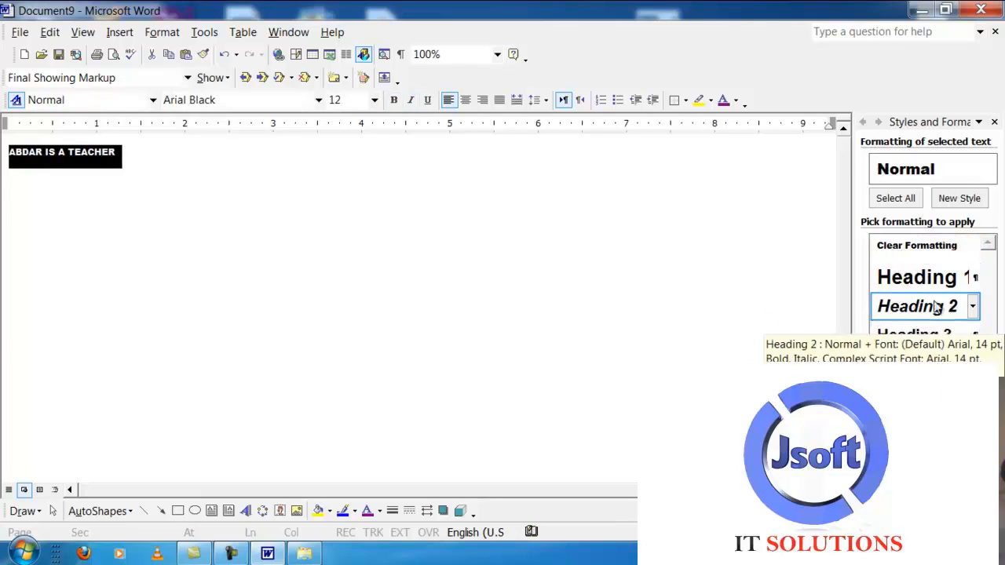
pyautogui.click(939, 290)
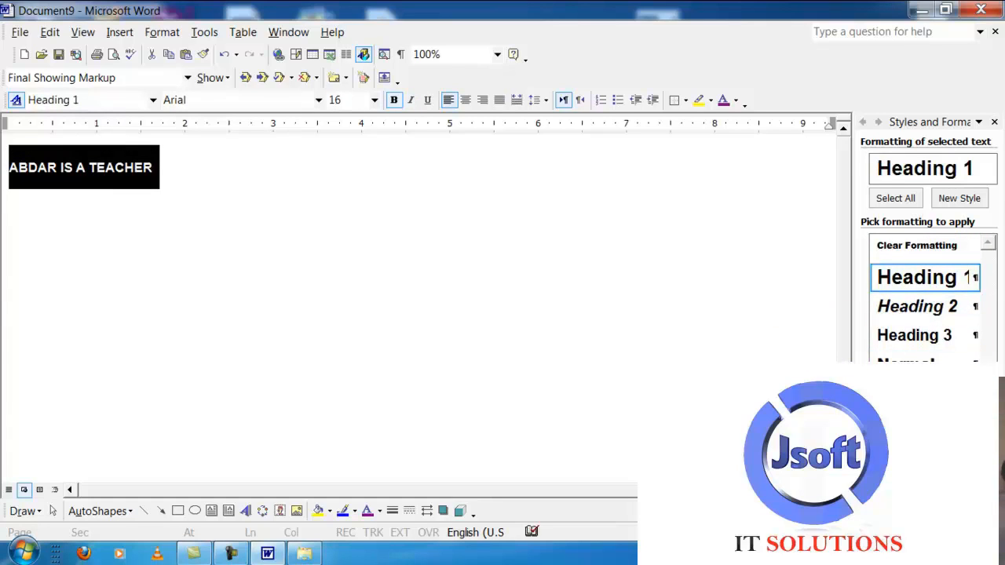
# Review the font settings of the Heading 1 sentence.
pyautogui.click(162, 32)
pyautogui.click(182, 50)
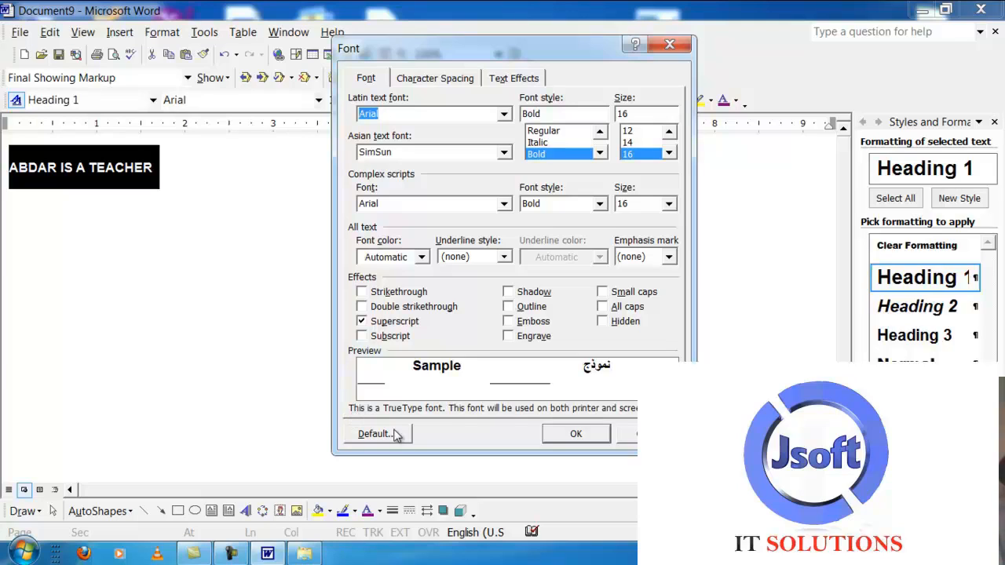
pyautogui.click(575, 433)
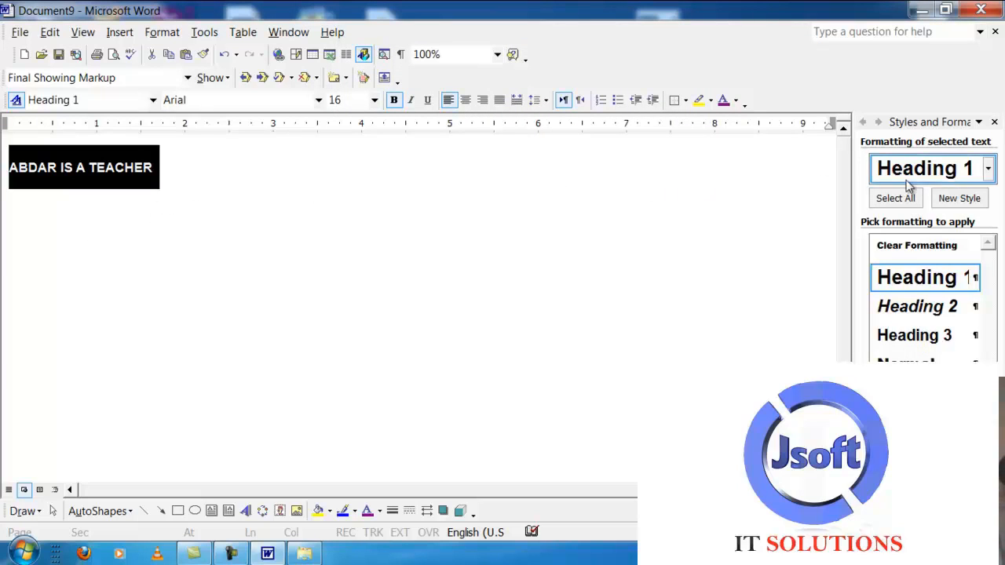
# Start a new paragraph style named NAMES, based on Heading 1.
pyautogui.click(959, 198)
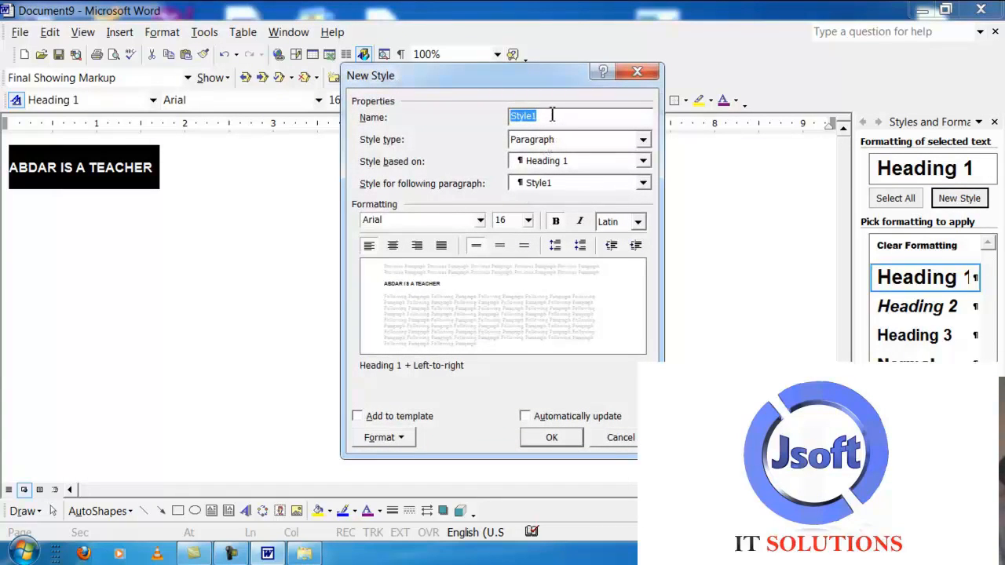
pyautogui.write('NAMES')
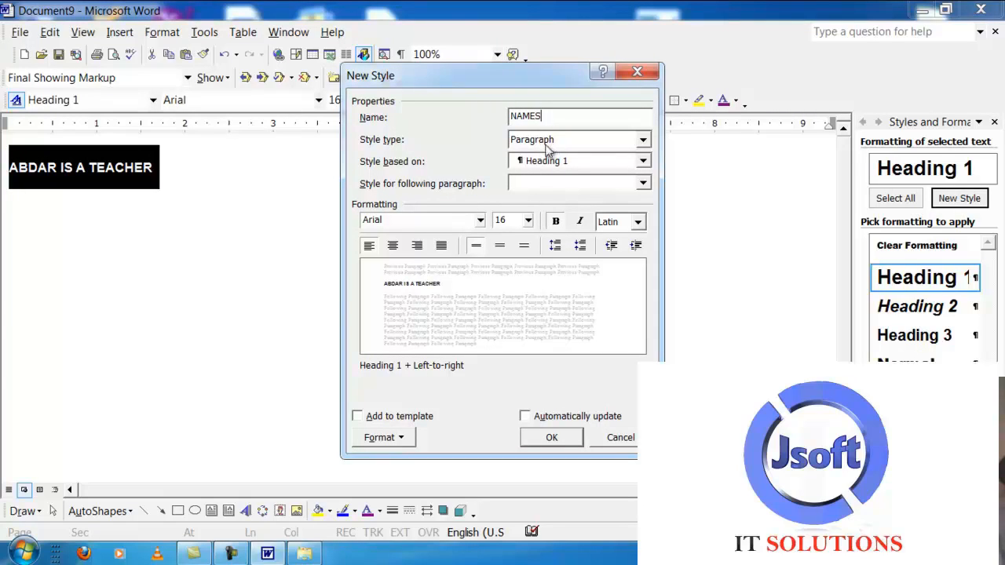
pyautogui.click(618, 164)
pyautogui.scroll(2, 581, 257)
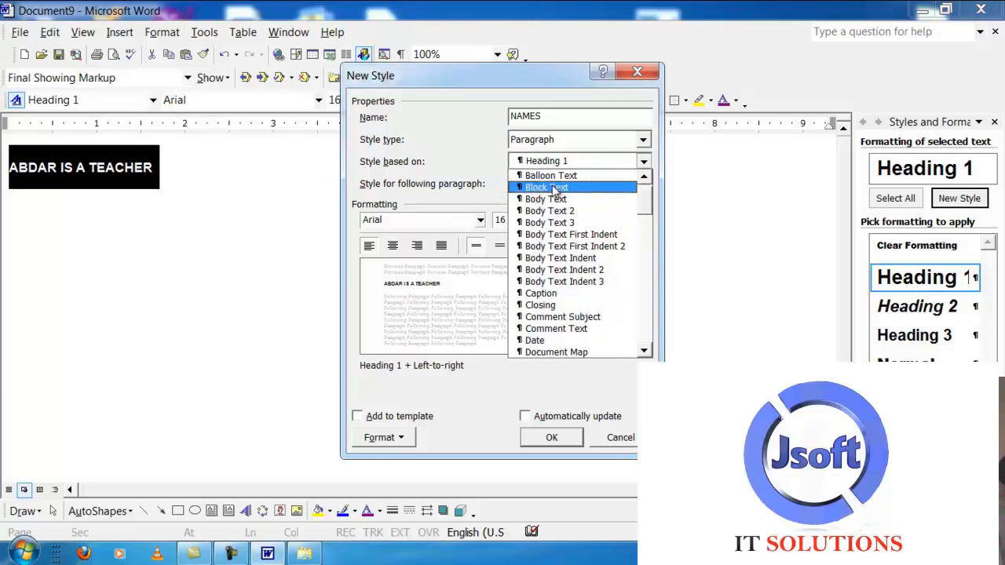
pyautogui.scroll(-2, 554, 196)
pyautogui.click(481, 165)
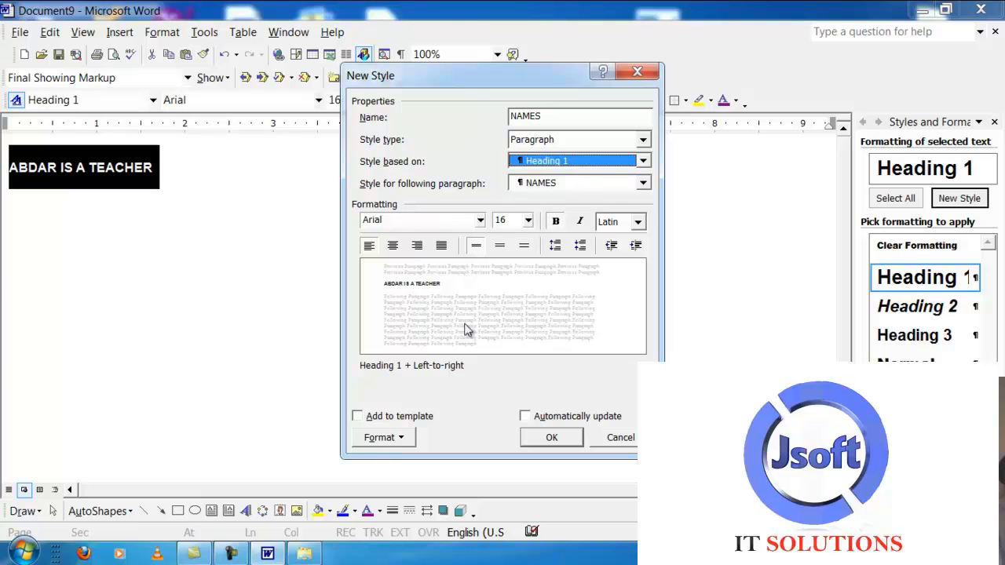
# Give the NAMES style a font size of 24 in Sea Green and save the new style.
pyautogui.click(378, 438)
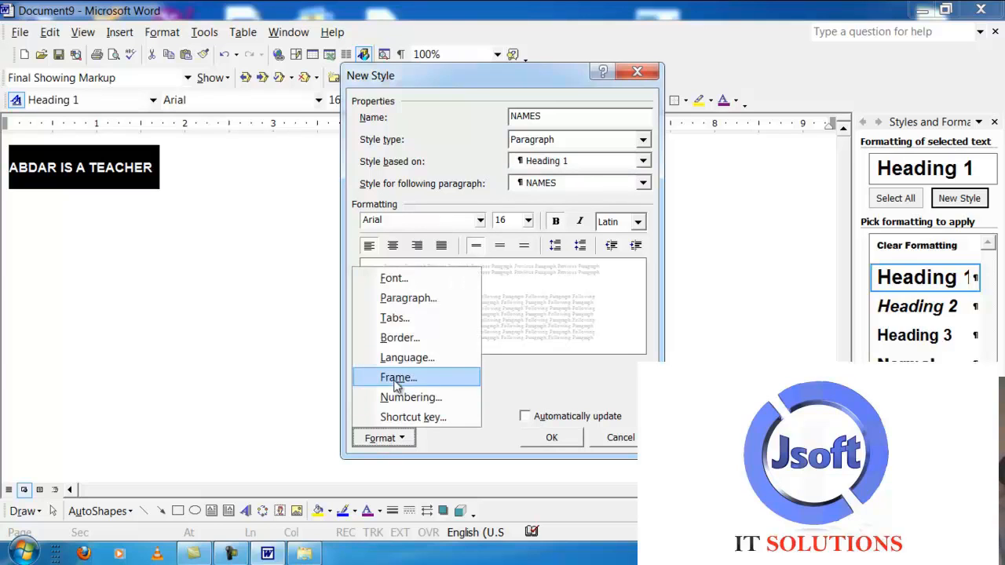
pyautogui.click(395, 278)
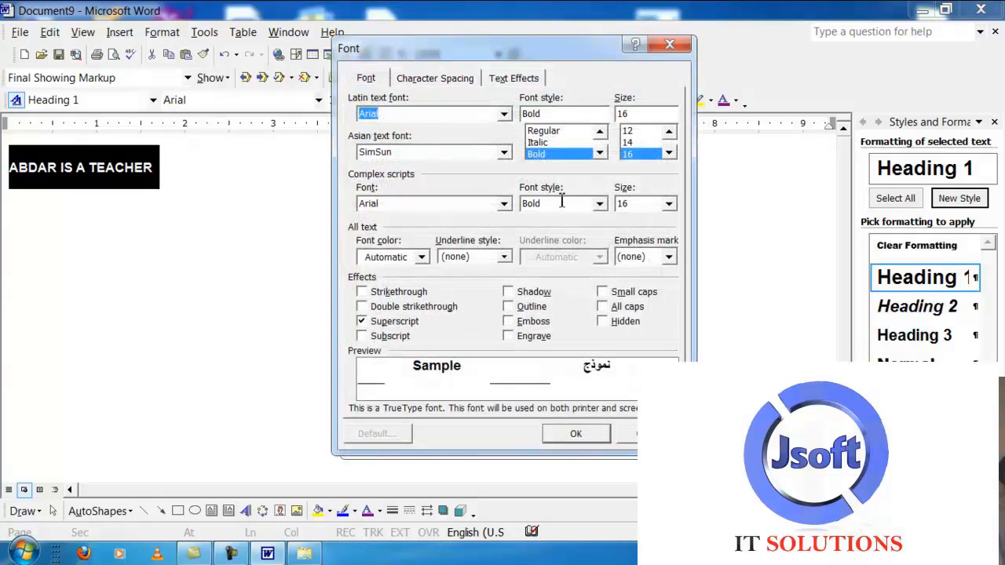
pyautogui.click(668, 153)
pyautogui.click(668, 153)
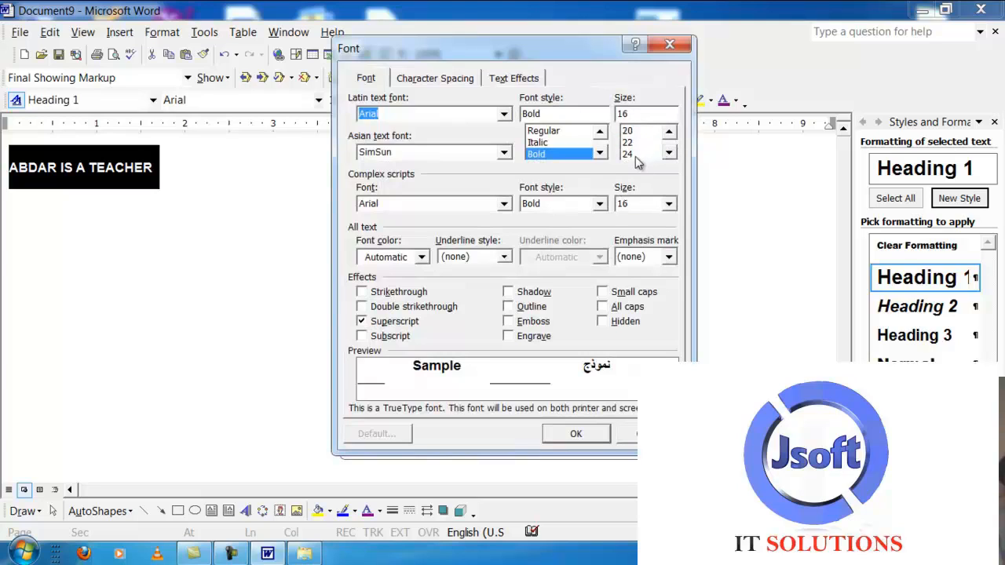
pyautogui.click(632, 155)
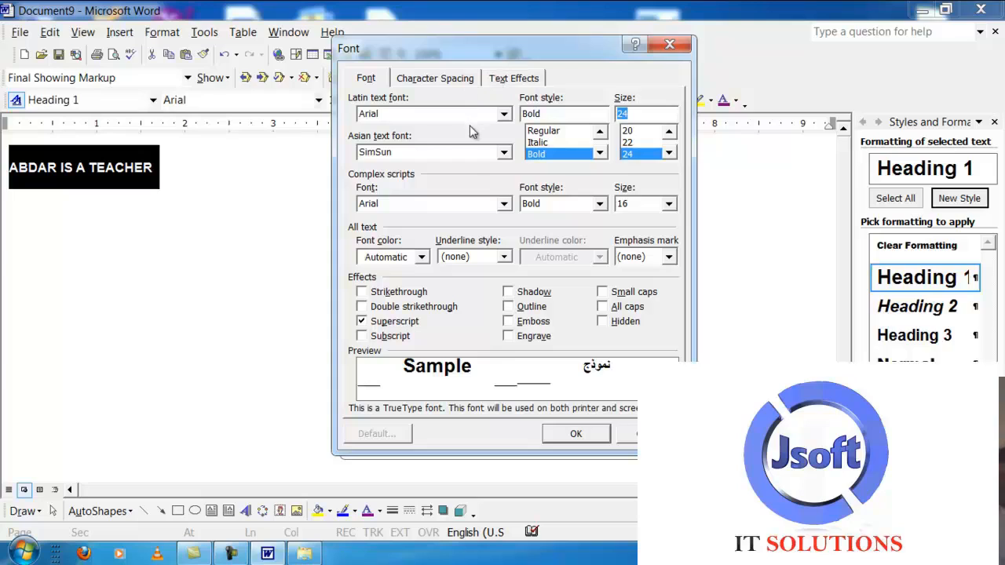
pyautogui.click(422, 257)
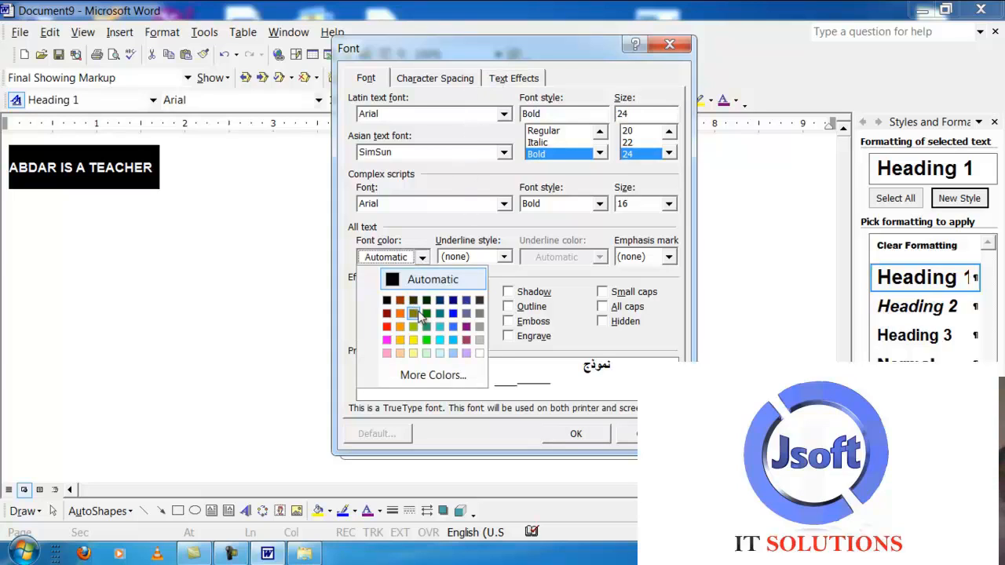
pyautogui.click(424, 326)
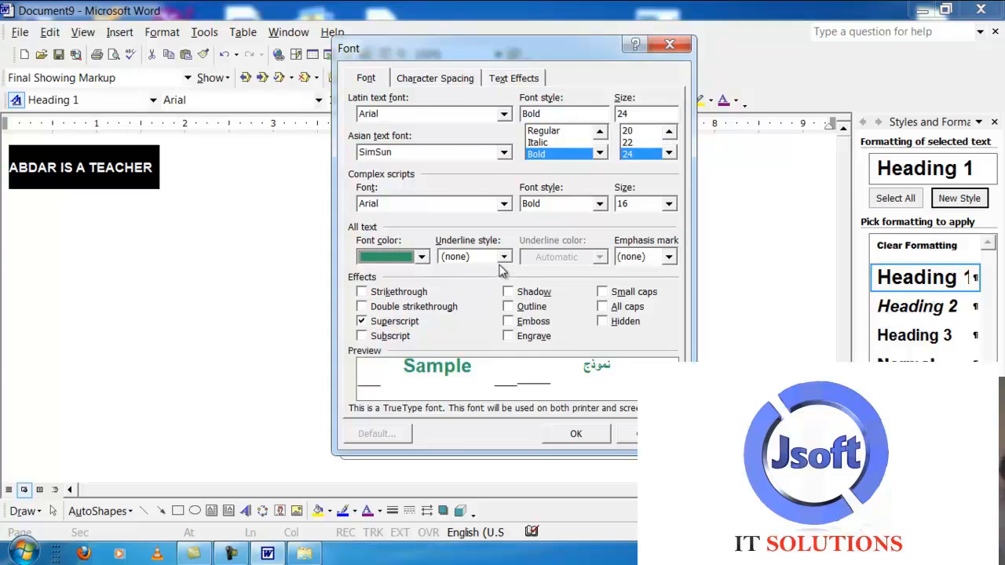
pyautogui.click(571, 432)
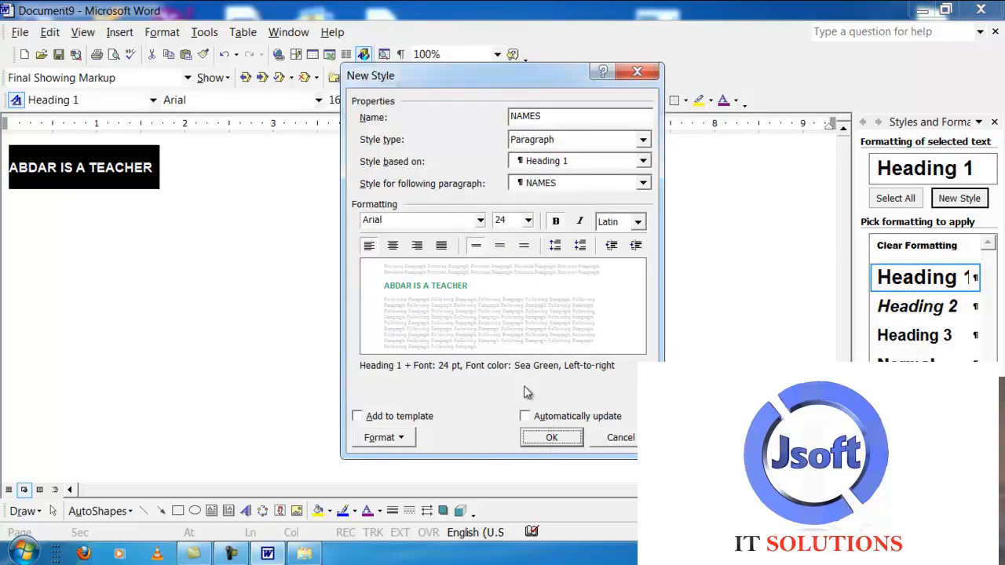
pyautogui.click(383, 437)
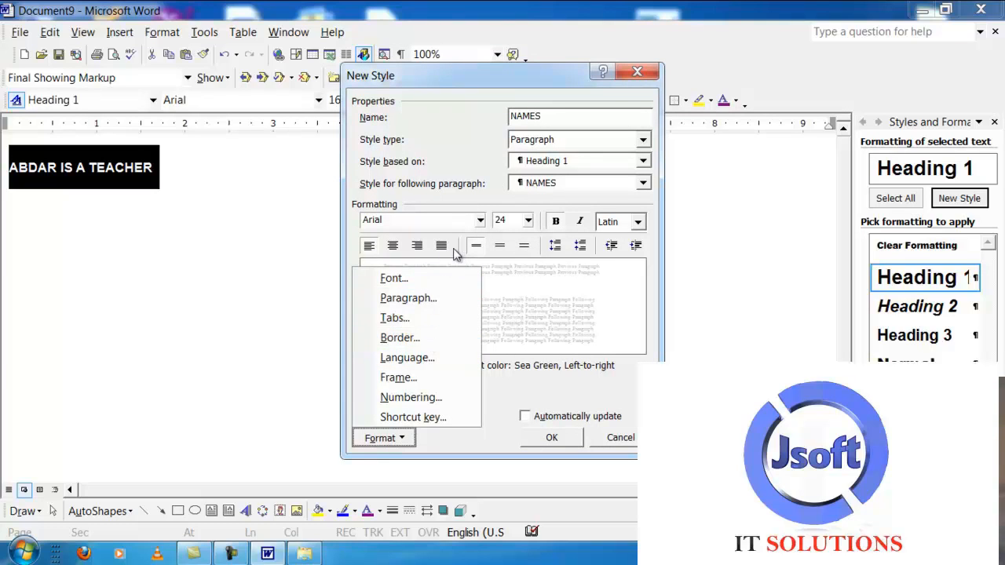
pyautogui.click(558, 437)
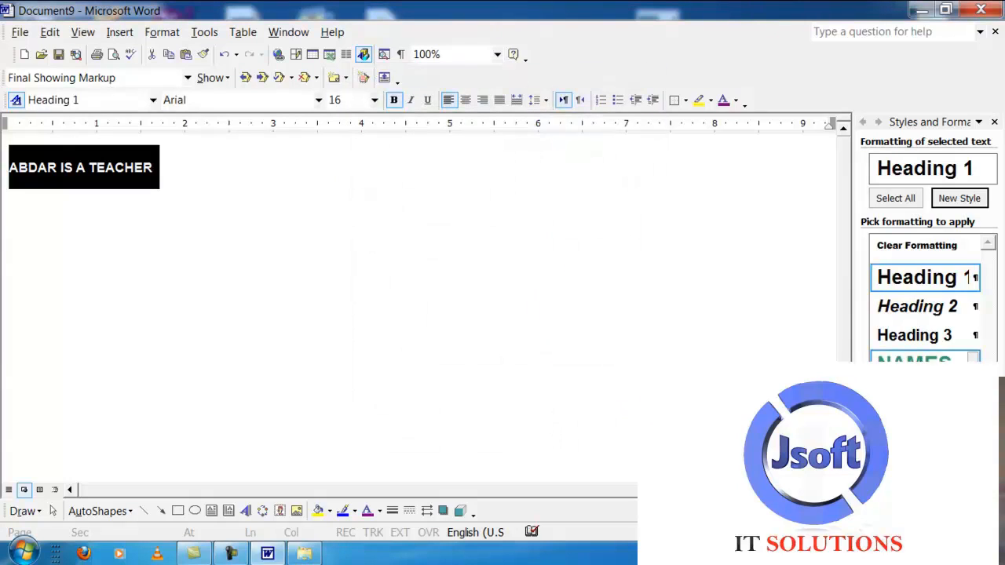
# Apply the NAMES style to the whole sample sentence.
pyautogui.click(259, 185)
pyautogui.moveTo(171, 165); pyautogui.dragTo(3, 171)
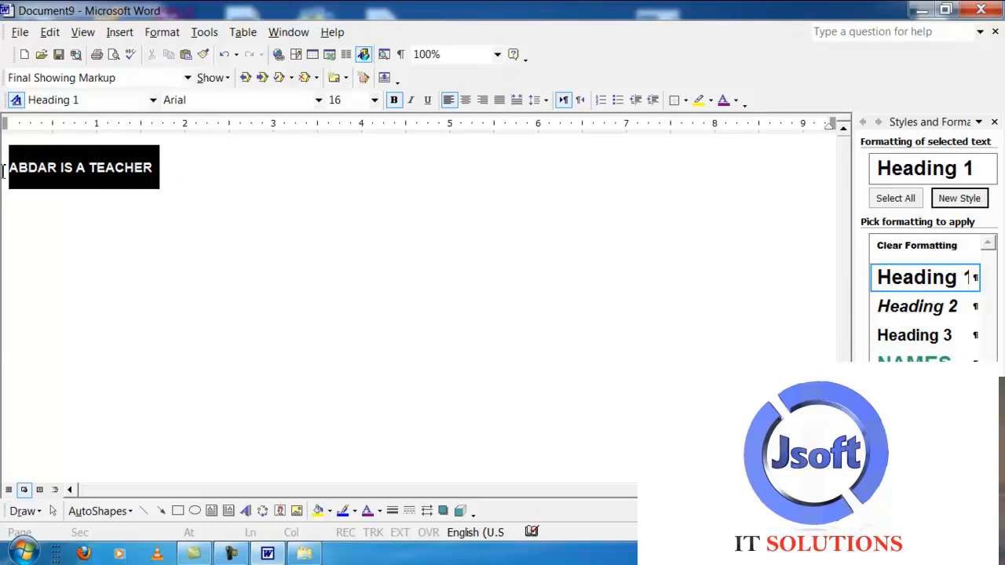
pyautogui.click(914, 358)
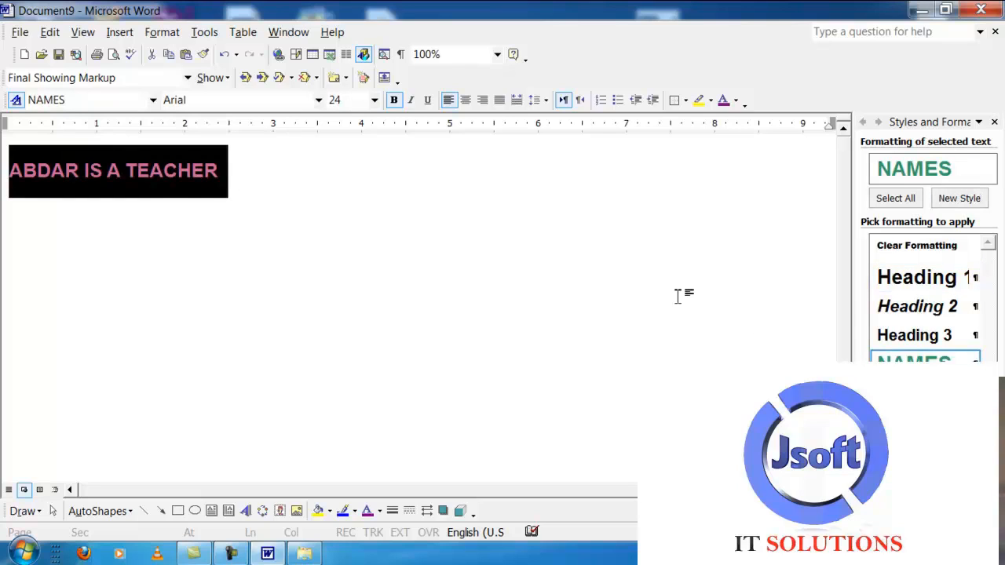
pyautogui.click(547, 256)
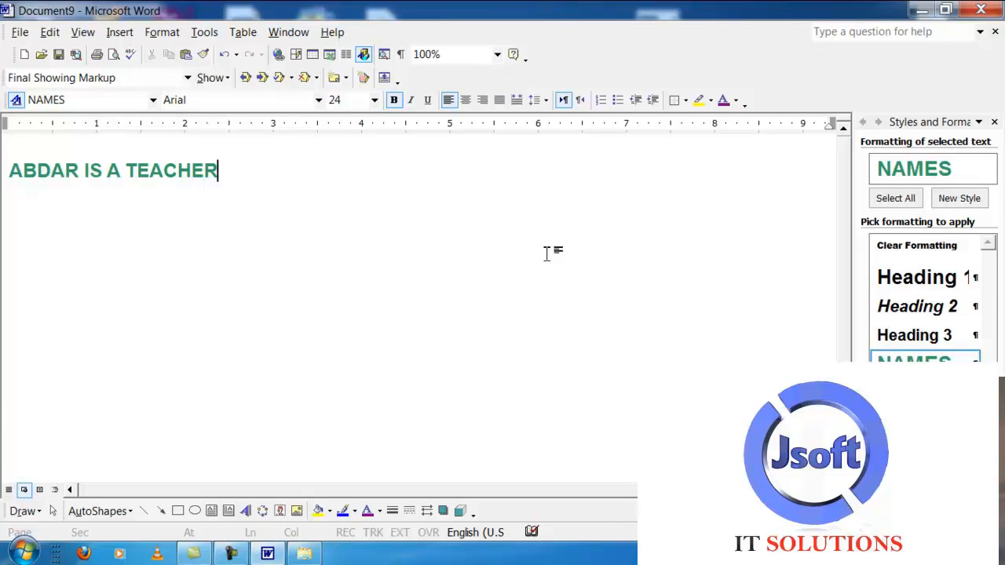
# Add empty lines below the sentence and try out short test text in the NAMES style.
pyautogui.press('Return')
pyautogui.press('Return')
pyautogui.press('Return')
pyautogui.press('Return')
pyautogui.write('ASGHJ')
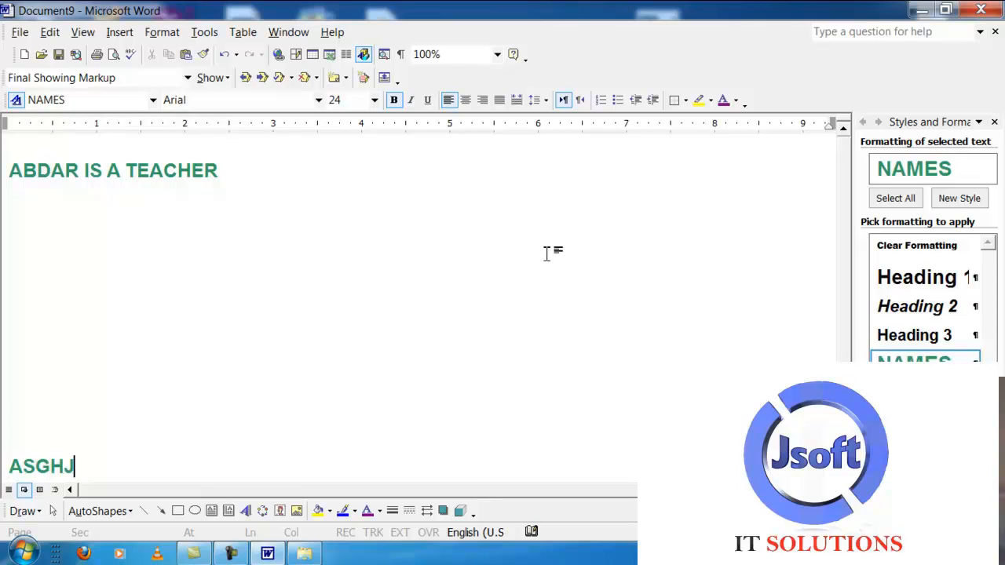
pyautogui.press('BackSpace')
pyautogui.press('BackSpace')
pyautogui.press('BackSpace')
pyautogui.press('BackSpace')
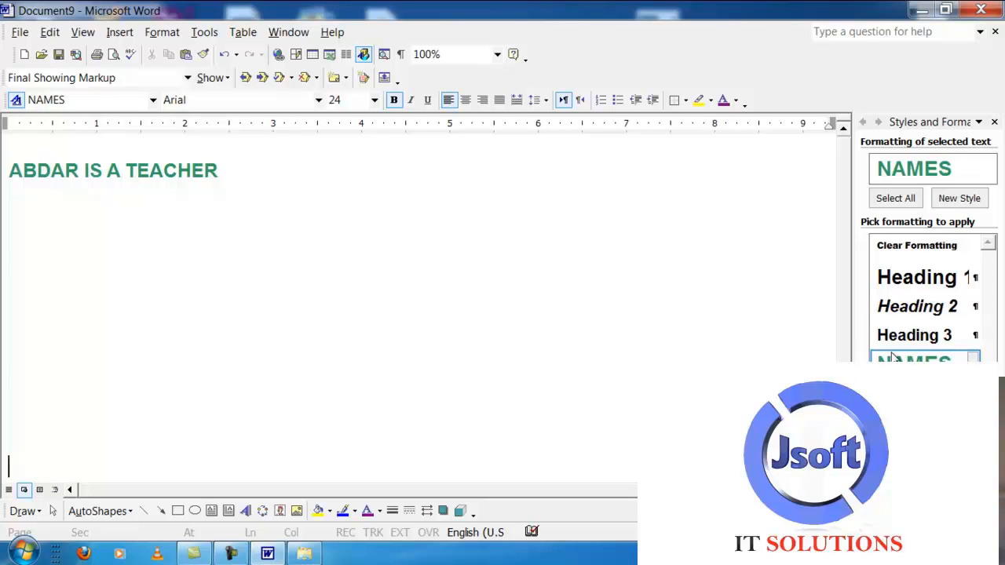
# Write a second sentence below the first in the Normal style, stating that another named person is also a teacher.
pyautogui.click(906, 391)
pyautogui.hotkey('alt', 'n')
pyautogui.write('AS')
pyautogui.press('BackSpace')
pyautogui.press('BackSpace')
pyautogui.hotkey('ctrl', 'shift', 'n')
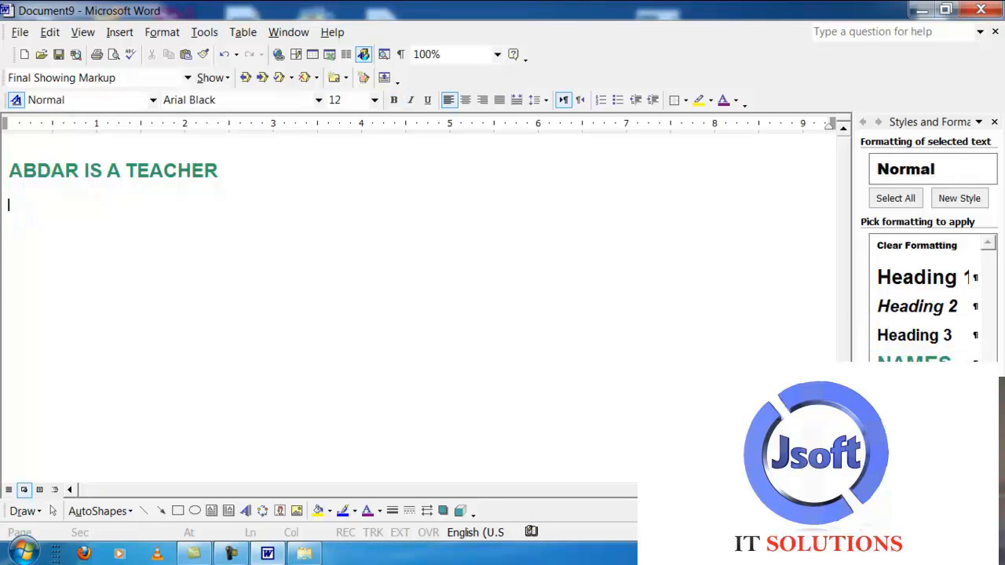
pyautogui.write('ASGHAR IS AL')
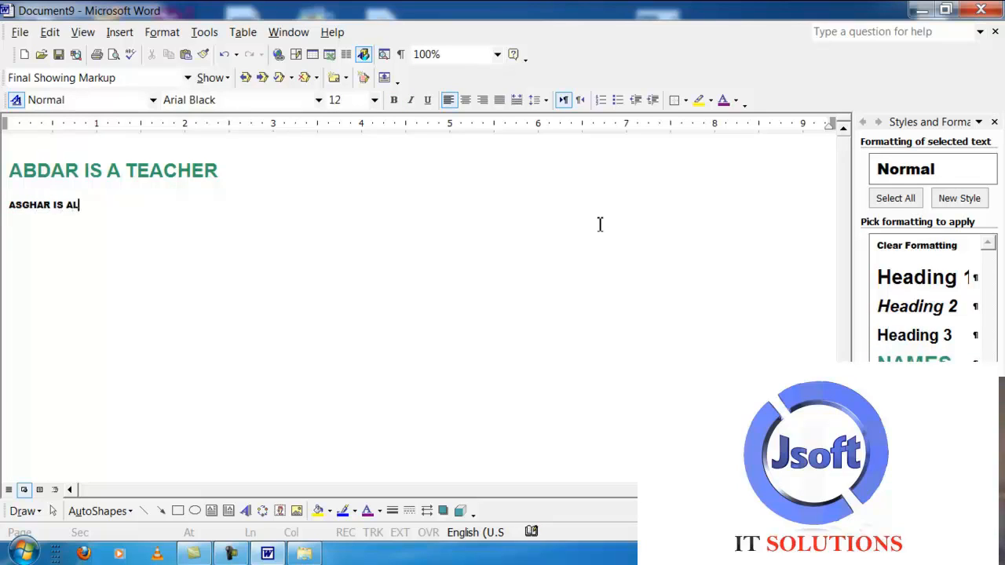
pyautogui.write('SO A TEACHER')
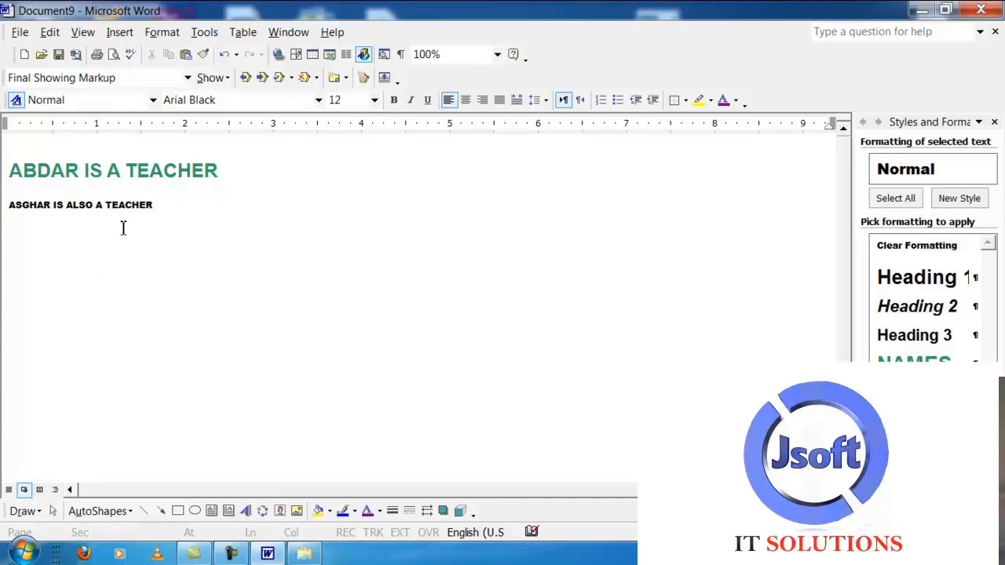
# Apply the NAMES style to the second sentence.
pyautogui.moveTo(154, 206); pyautogui.dragTo(17, 207)
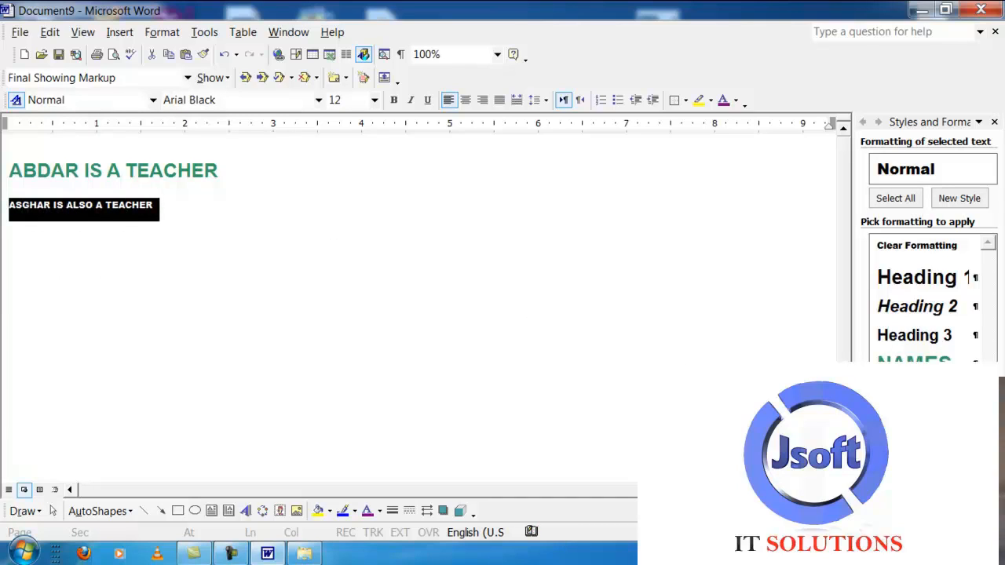
pyautogui.click(914, 359)
pyautogui.click(541, 383)
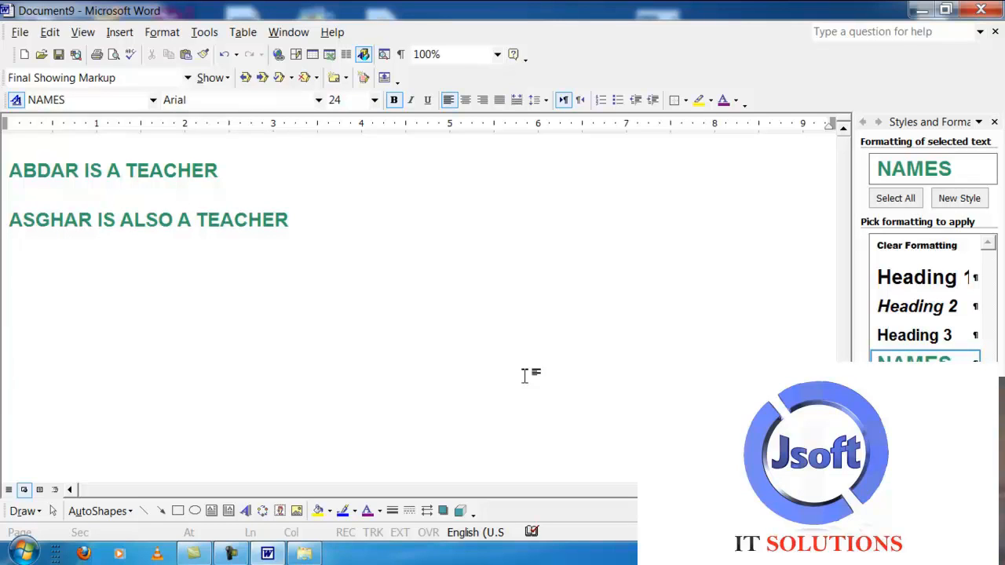
# View the formatting categories available for another new style without creating it.
pyautogui.click(959, 198)
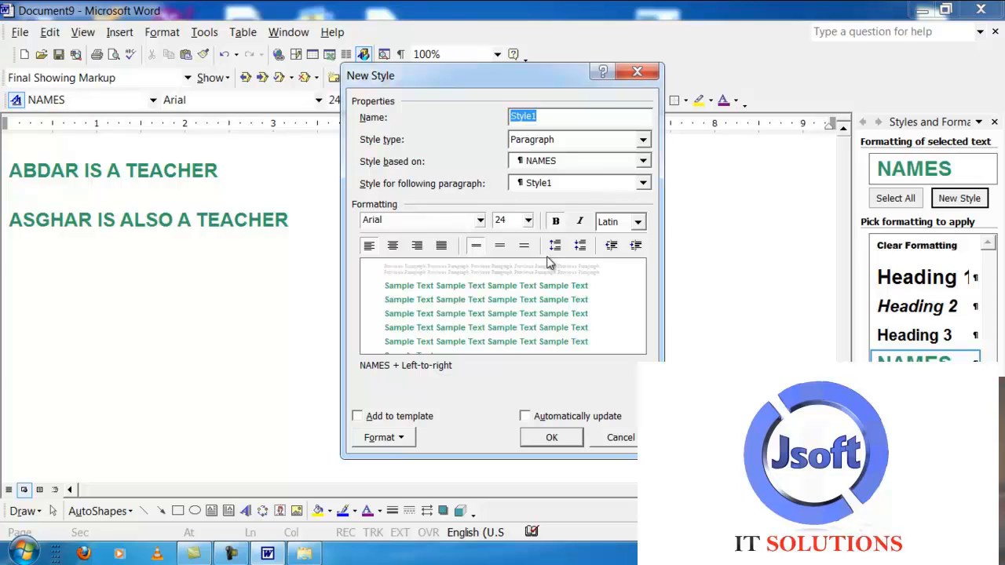
pyautogui.click(374, 438)
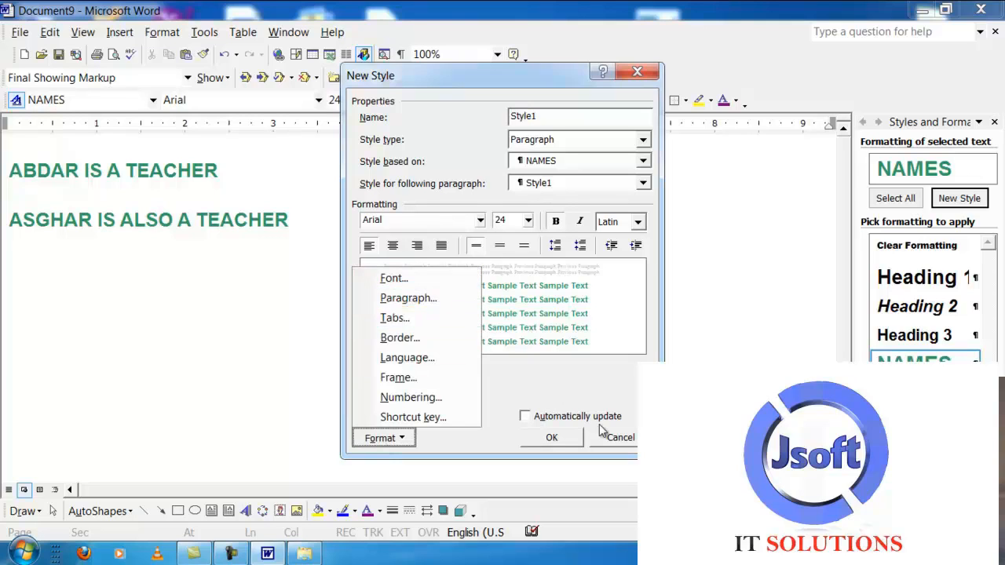
pyautogui.click(622, 444)
pyautogui.click(622, 445)
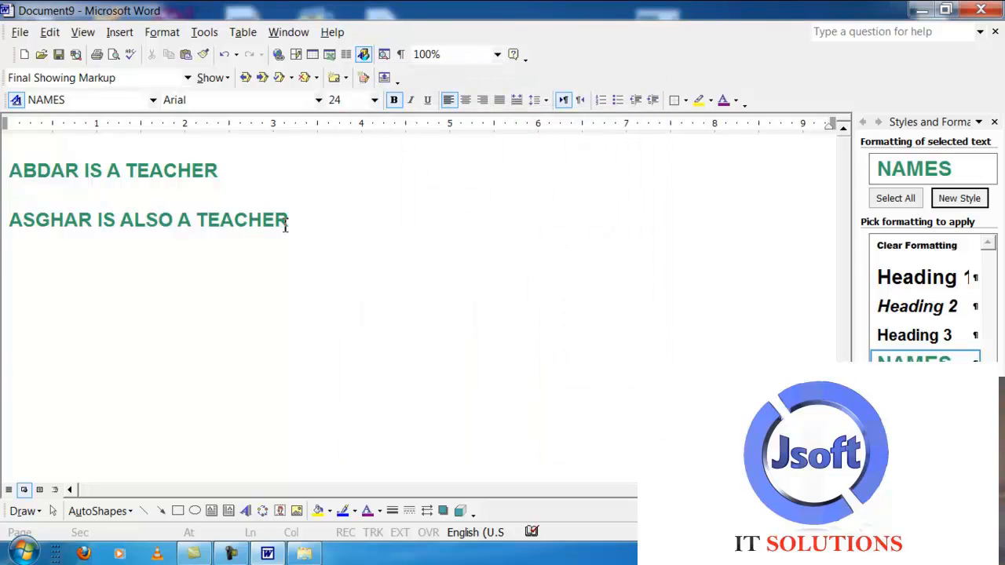
# Open Reveal Formatting and clear the formatting at the empty line below the two sentences.
pyautogui.click(161, 33)
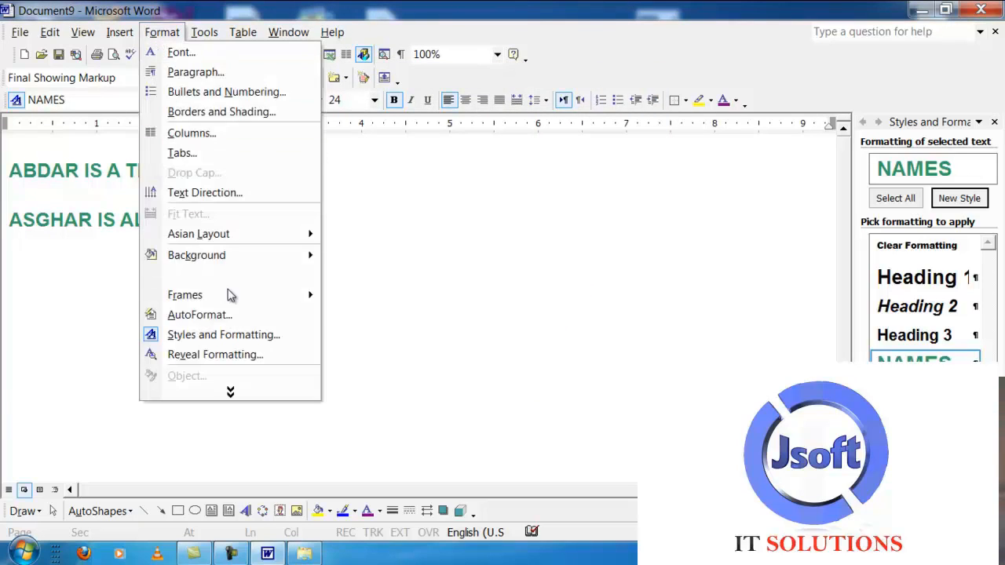
pyautogui.click(248, 360)
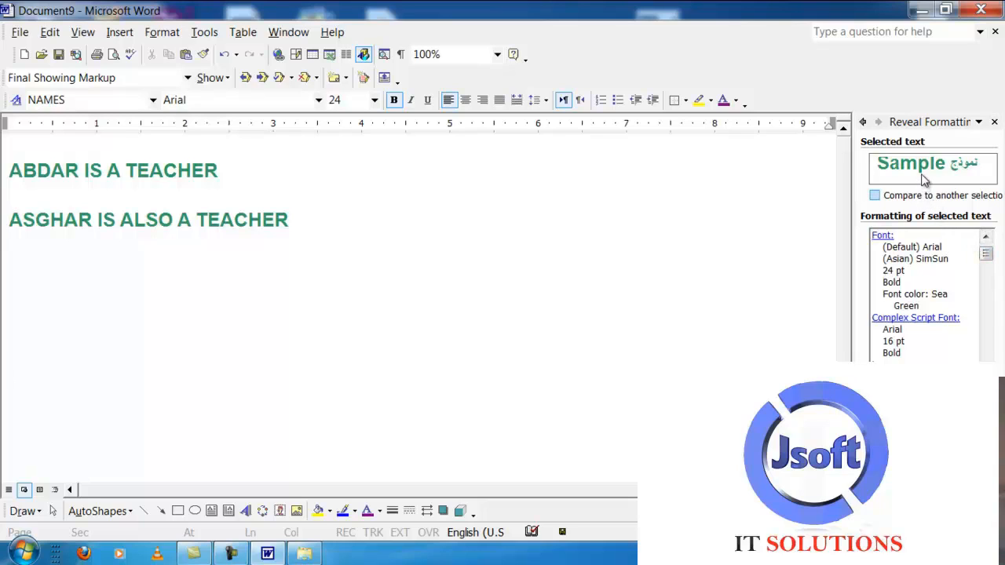
pyautogui.click(986, 172)
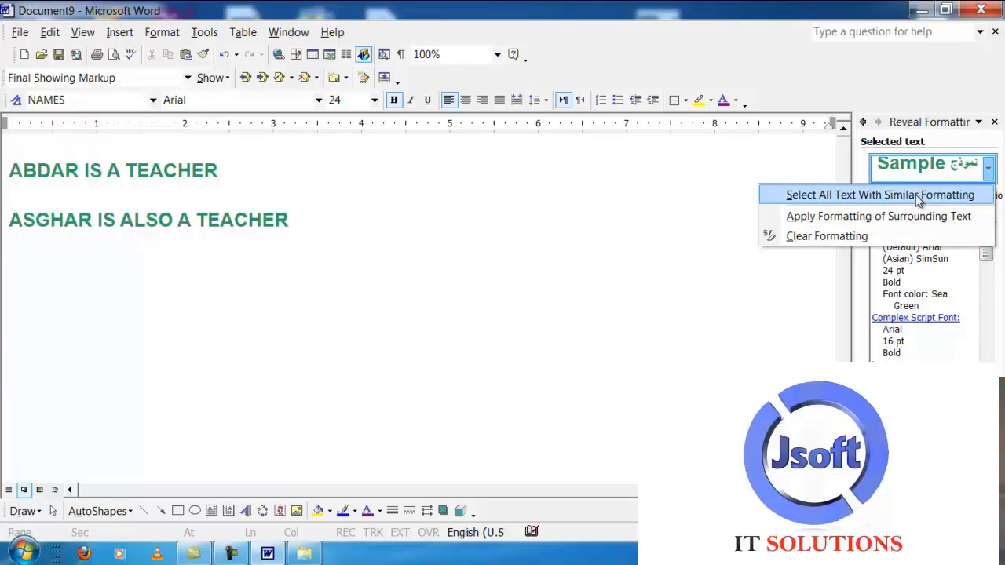
pyautogui.click(850, 237)
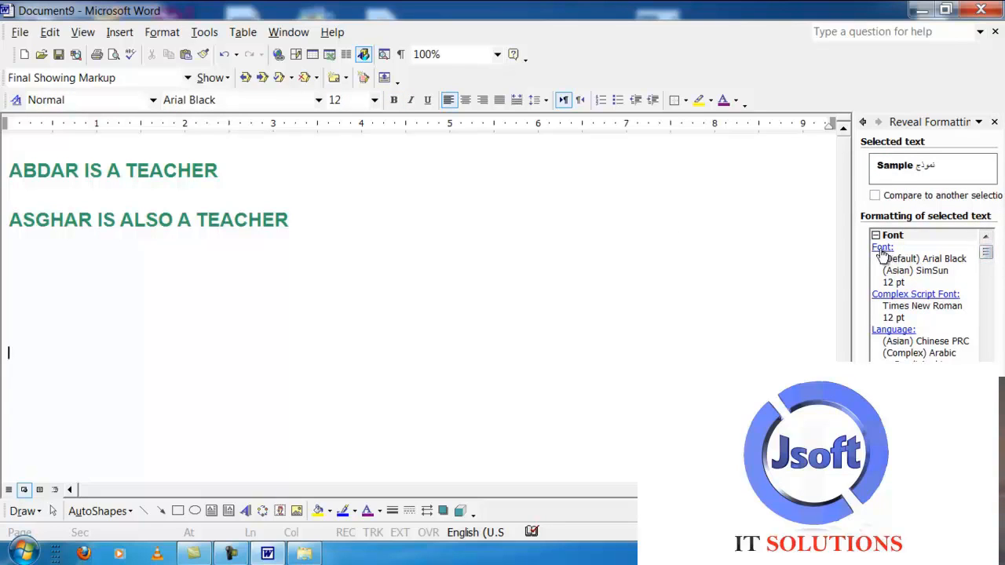
# View the font settings of the second sentence from its revealed formatting without changing them.
pyautogui.moveTo(314, 227); pyautogui.dragTo(4, 204)
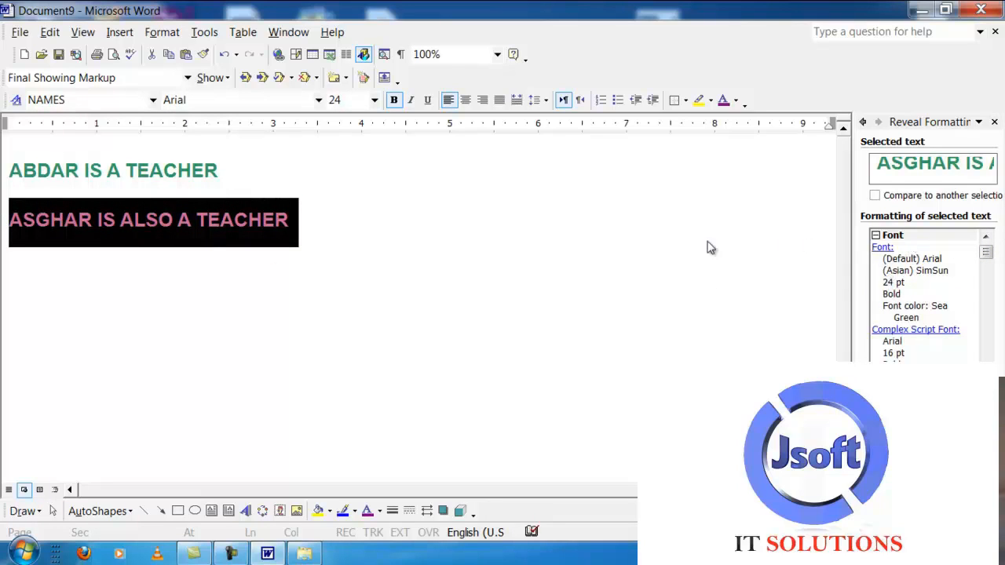
pyautogui.click(883, 248)
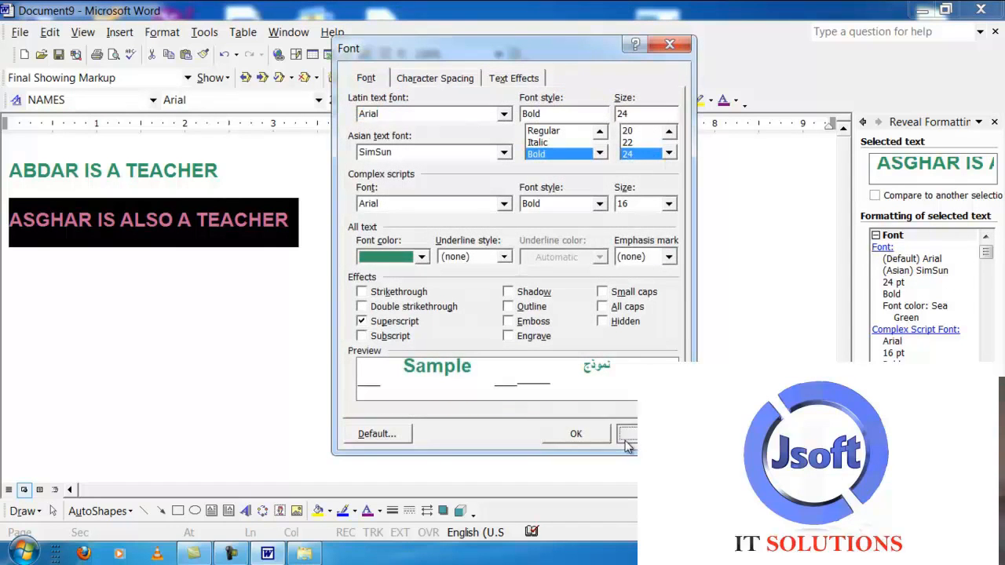
pyautogui.click(626, 435)
pyautogui.click(341, 233)
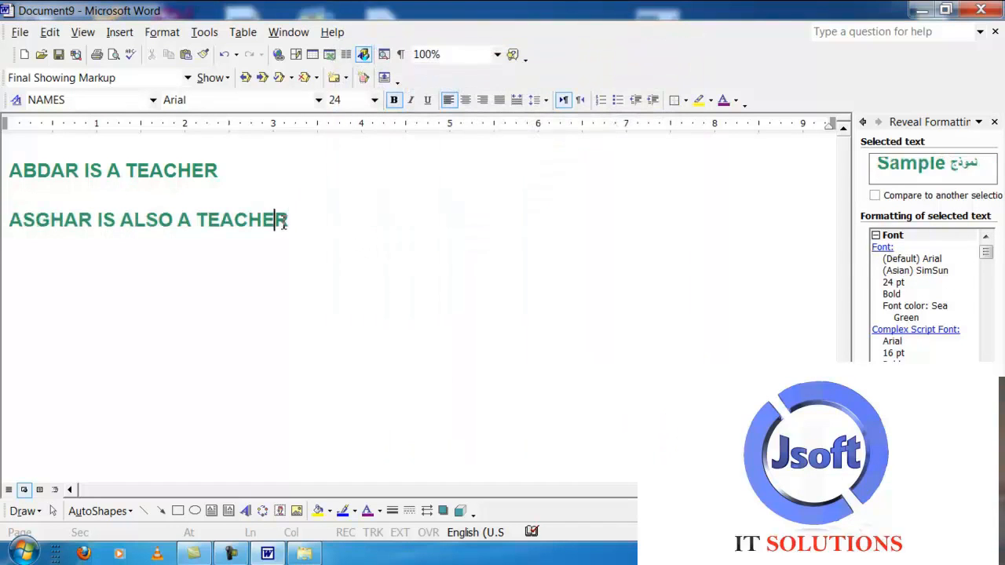
# Change the font color of the second sentence to plum through its revealed font formatting.
pyautogui.moveTo(284, 223); pyautogui.dragTo(11, 217)
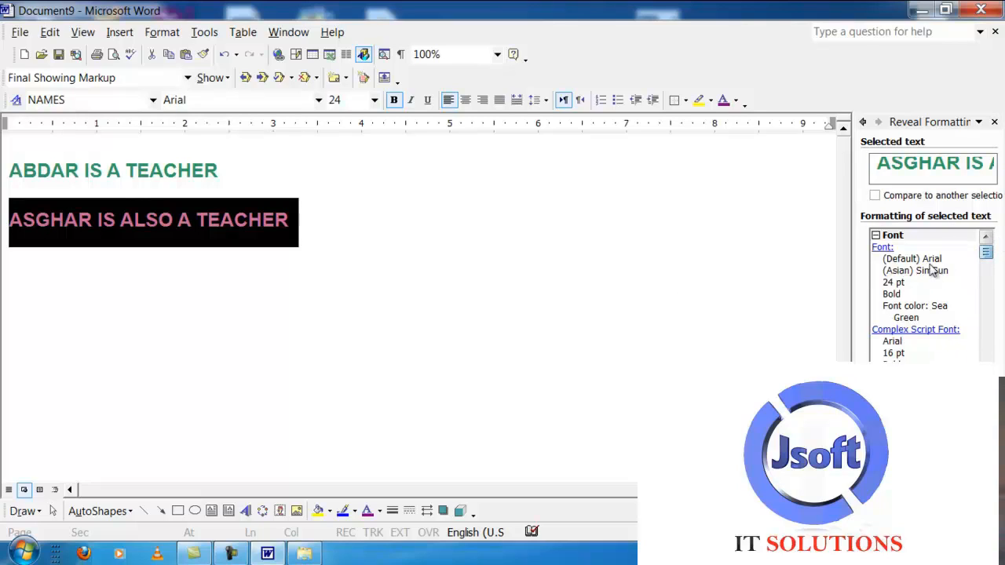
pyautogui.click(882, 247)
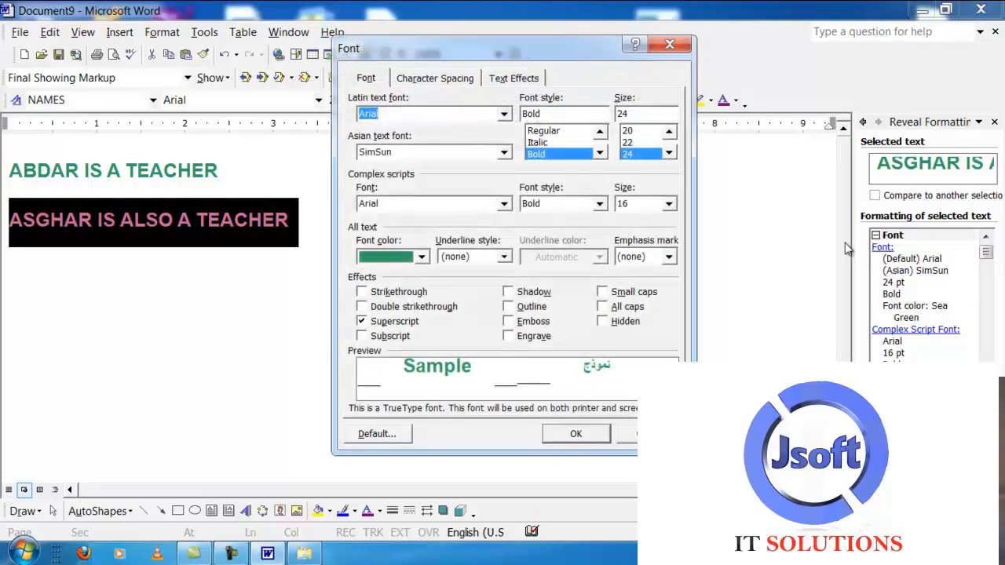
pyautogui.click(421, 258)
pyautogui.click(466, 339)
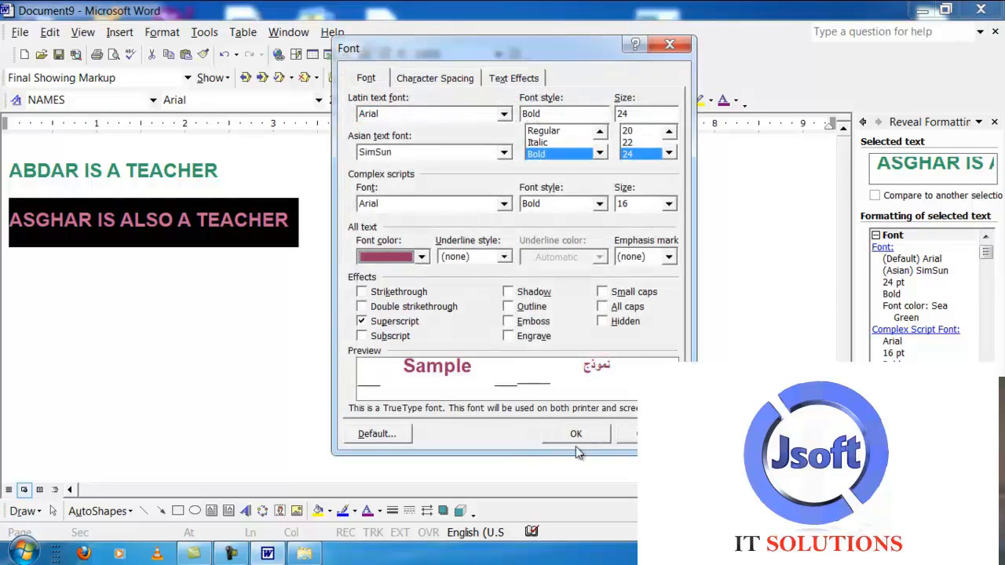
pyautogui.click(575, 433)
pyautogui.click(436, 353)
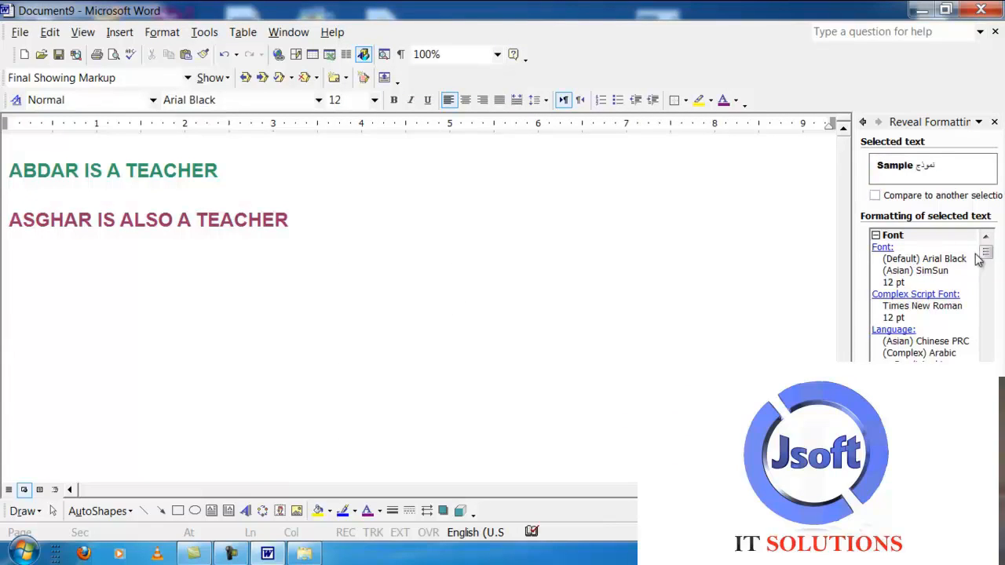
# Return to Styles and Formatting and apply the NAMES style to the empty line below the sentences.
pyautogui.moveTo(985, 252); pyautogui.dragTo(995, 353)
pyautogui.click(162, 32)
pyautogui.click(235, 333)
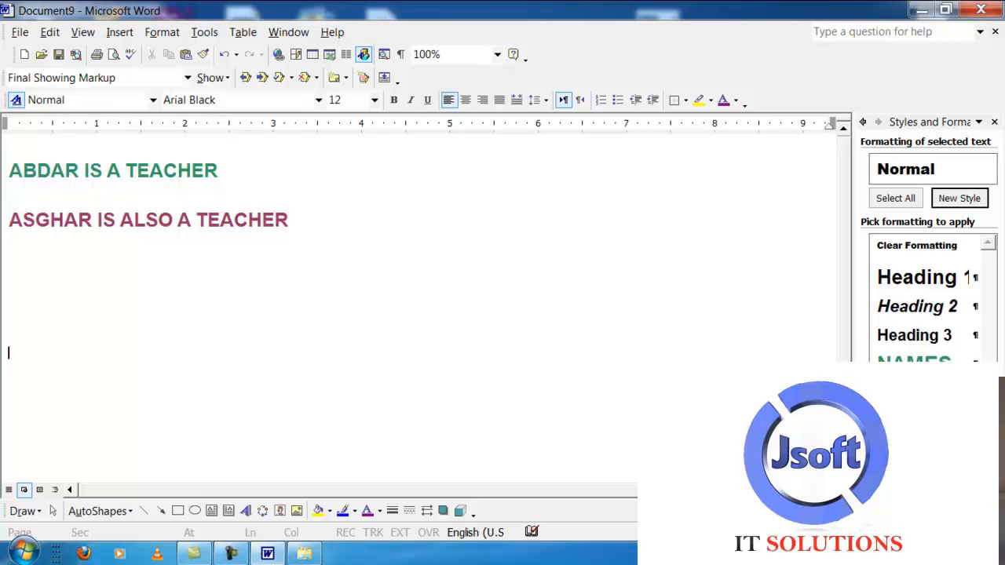
pyautogui.click(915, 363)
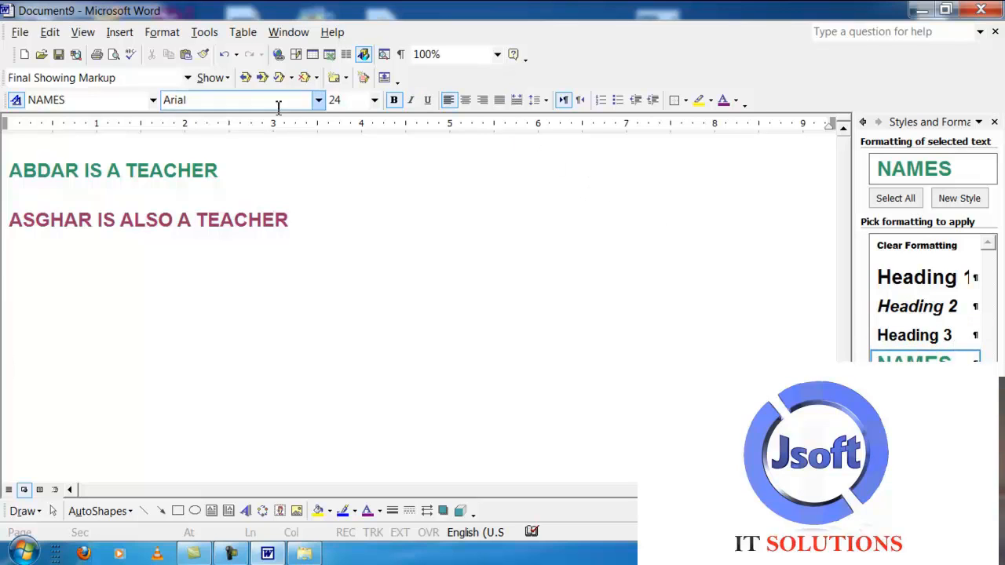
# Reveal the formatting of the empty NAMES line and set its font color to Violet.
pyautogui.click(163, 32)
pyautogui.click(287, 353)
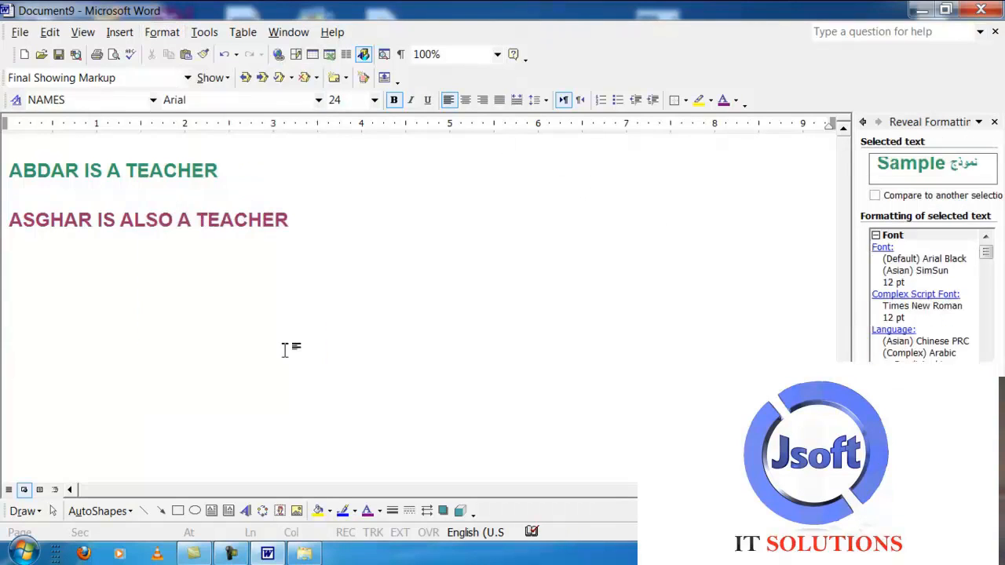
pyautogui.click(882, 248)
pyautogui.click(421, 256)
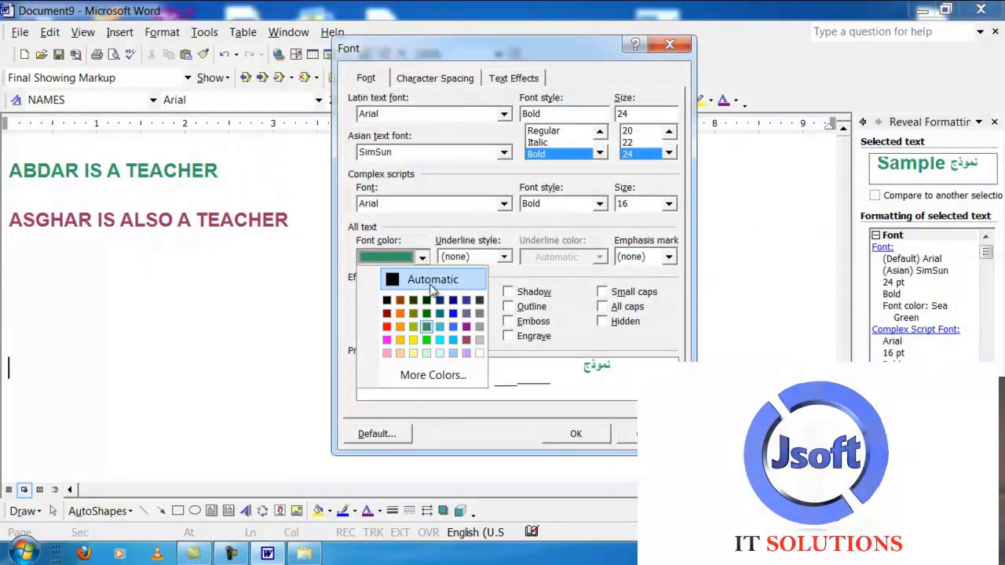
pyautogui.click(465, 324)
pyautogui.click(567, 434)
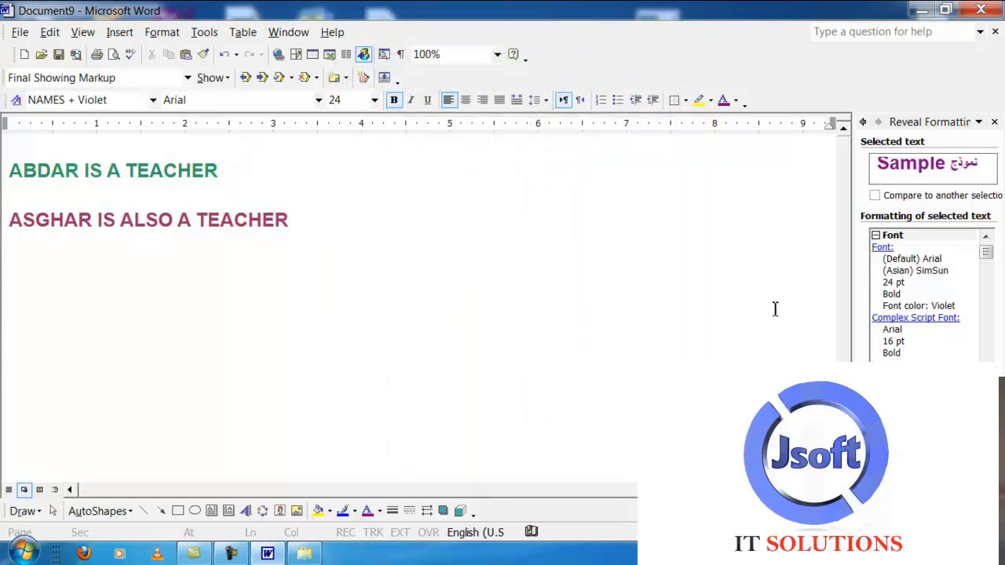
# Switch back to the Styles and Formatting list for the violet line.
pyautogui.click(122, 43)
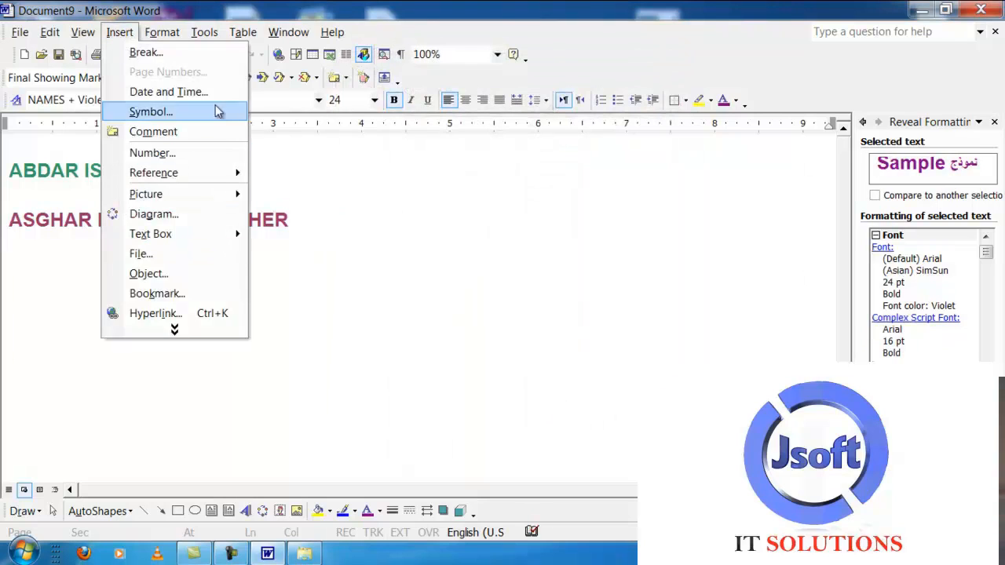
pyautogui.moveTo(162, 32)
pyautogui.click(240, 335)
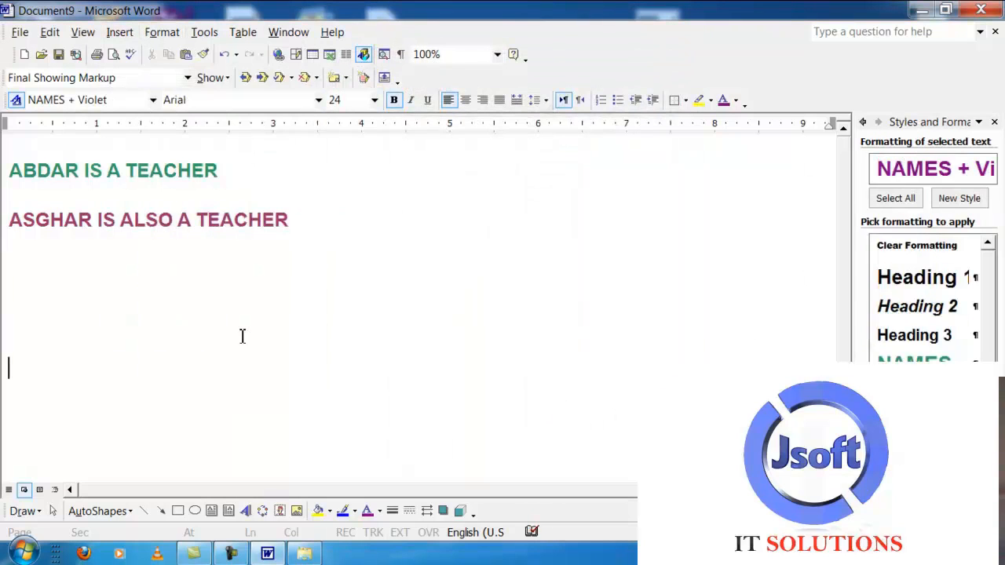
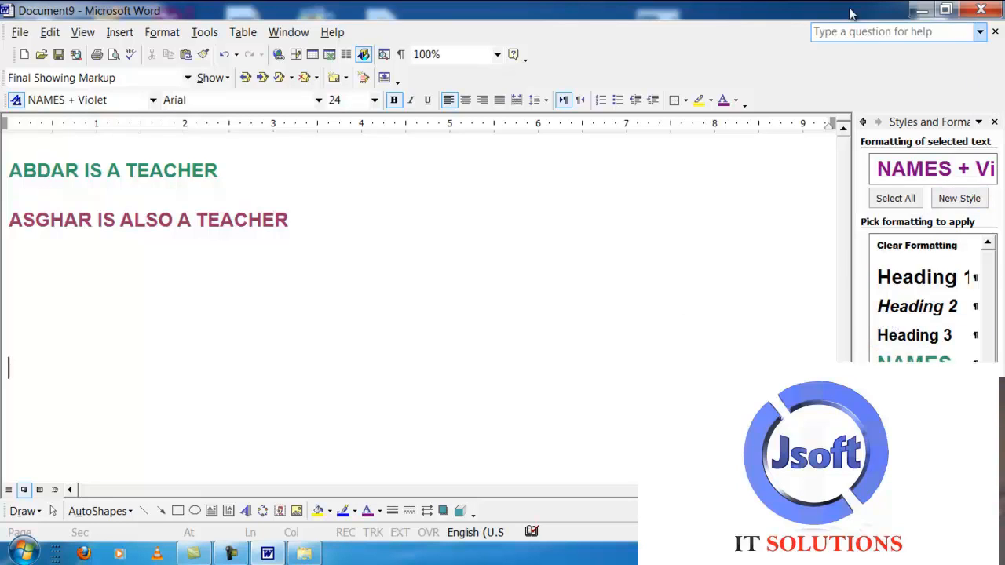
# Check the availability of the Object formatting command while no drawing object is selected.
pyautogui.click(177, 36)
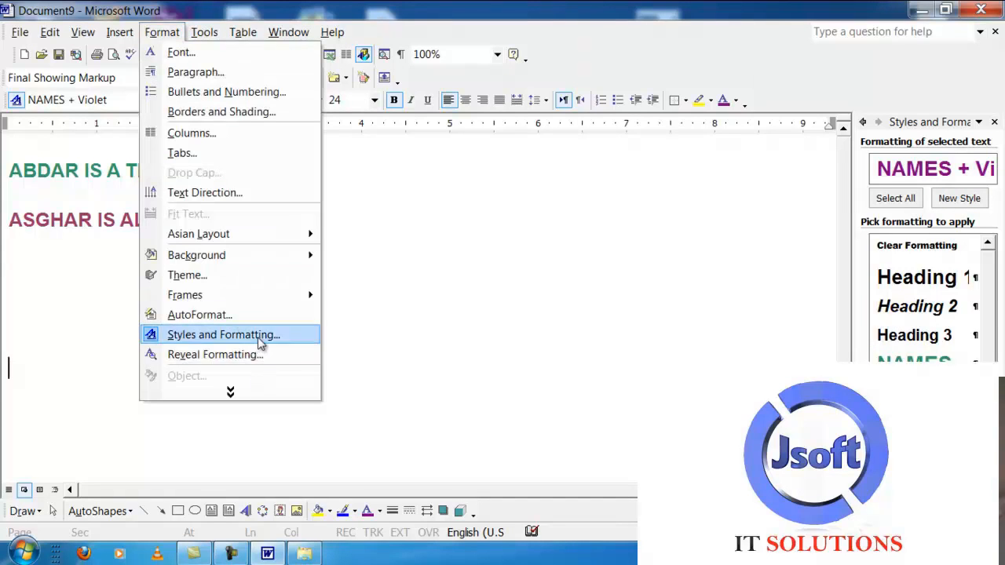
pyautogui.click(235, 391)
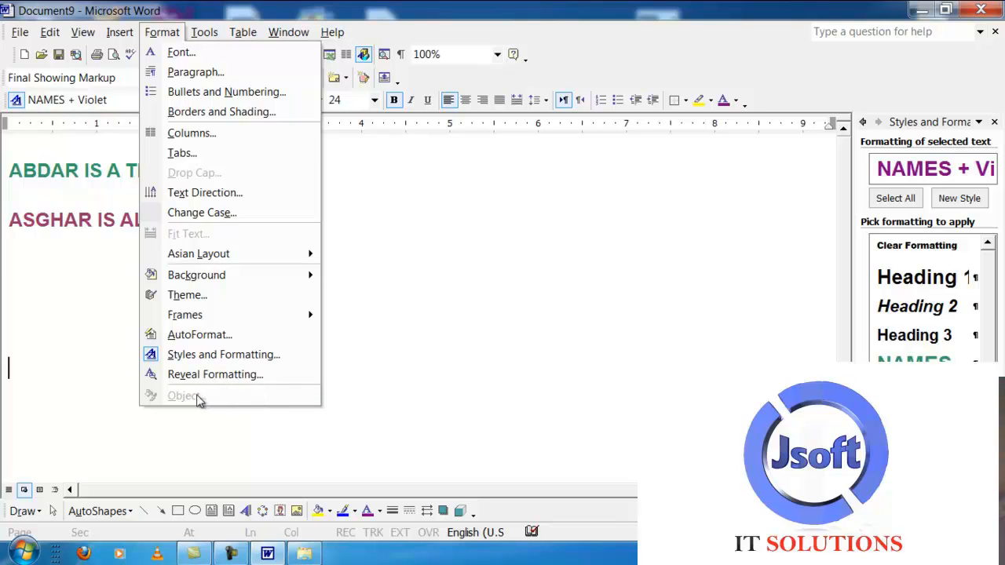
pyautogui.click(31, 286)
pyautogui.moveTo(284, 232); pyautogui.dragTo(3, 228)
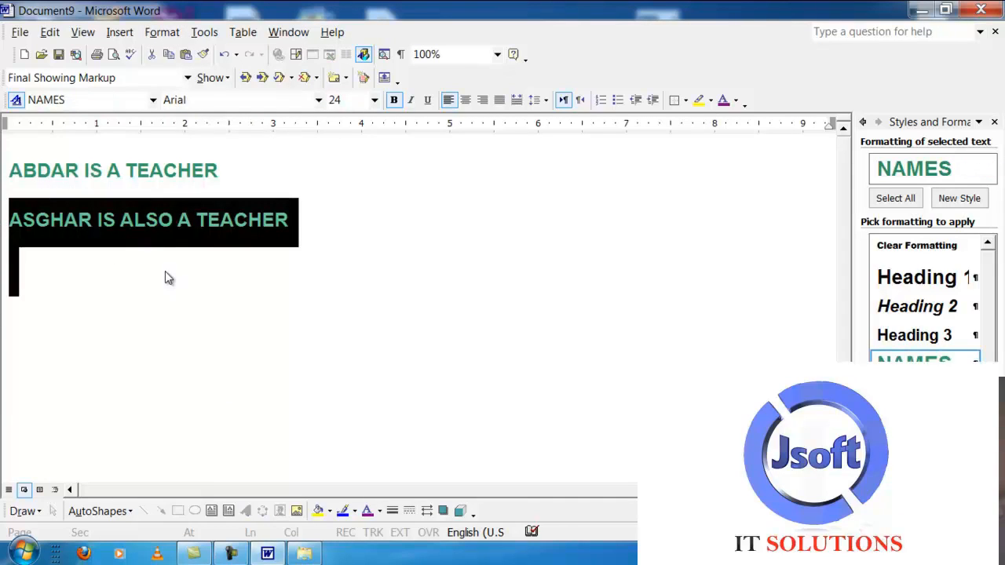
pyautogui.click(281, 323)
# Draw a rectangle about 2.8 inches wide in a drawing canvas below the sentences and give it a dark yellow outline.
pyautogui.click(178, 511)
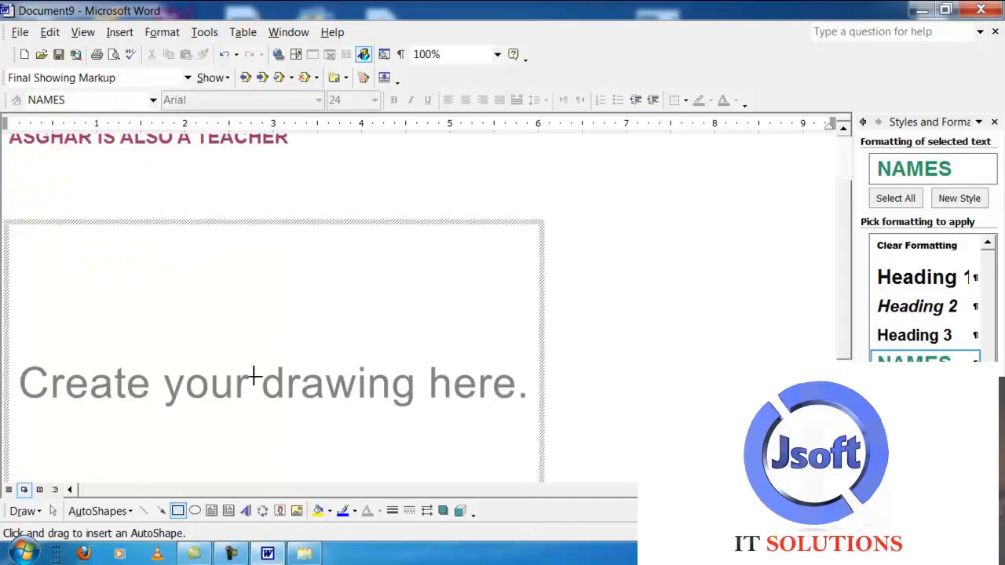
pyautogui.moveTo(491, 434); pyautogui.dragTo(534, 446)
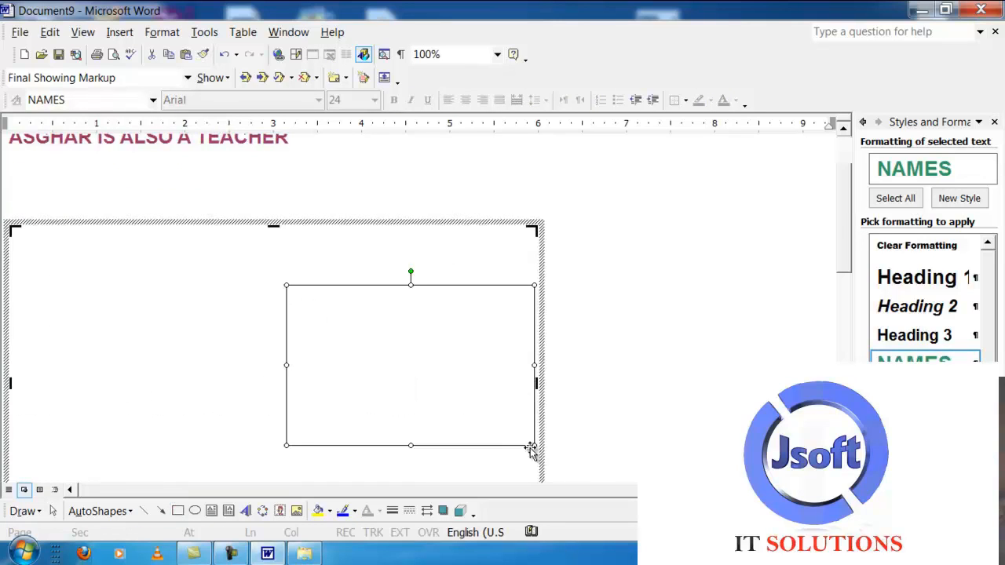
pyautogui.doubleClick(462, 338)
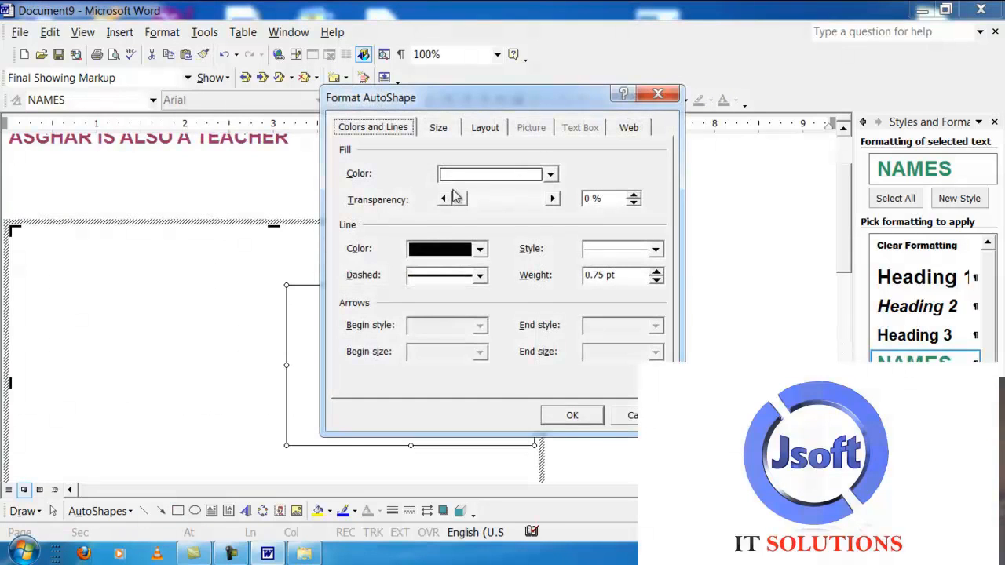
pyautogui.click(479, 250)
pyautogui.click(441, 307)
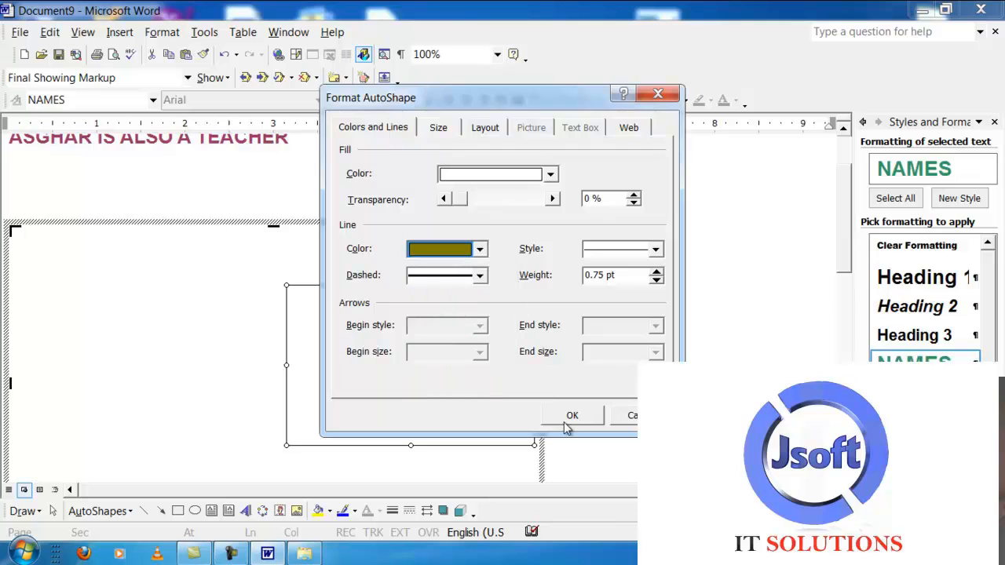
pyautogui.click(572, 415)
# Fill the rectangle with bright green.
pyautogui.doubleClick(507, 363)
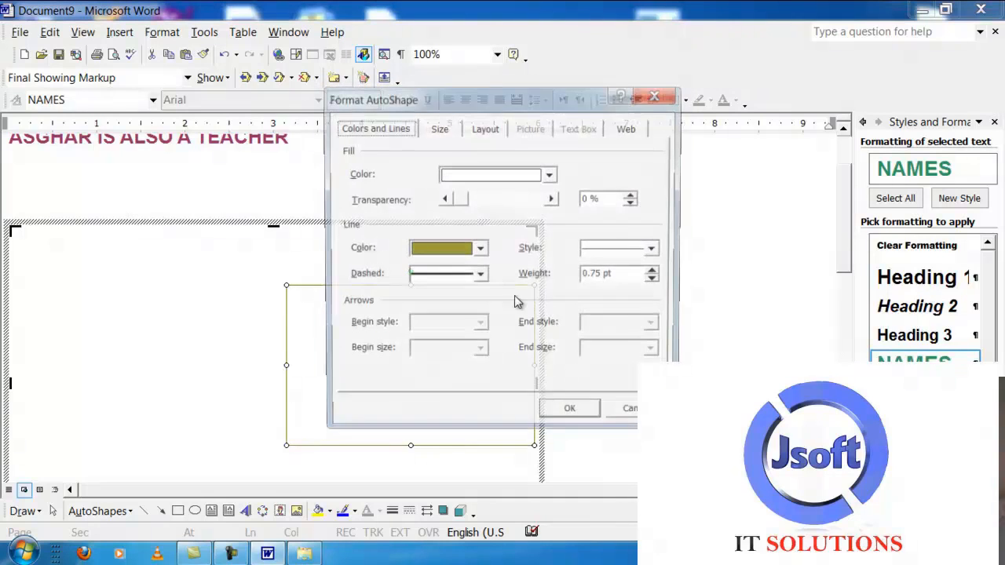
pyautogui.click(550, 175)
pyautogui.click(486, 259)
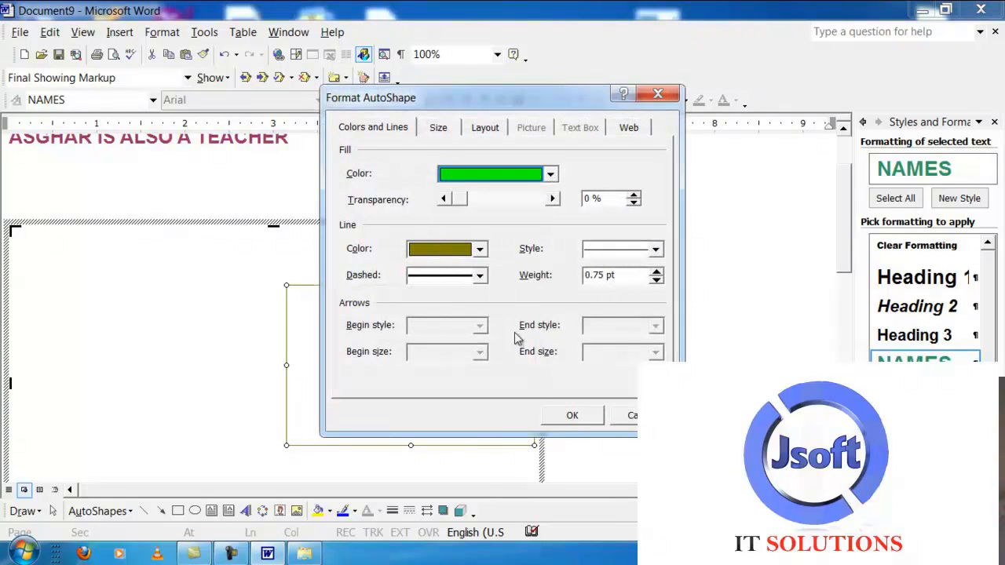
pyautogui.click(572, 417)
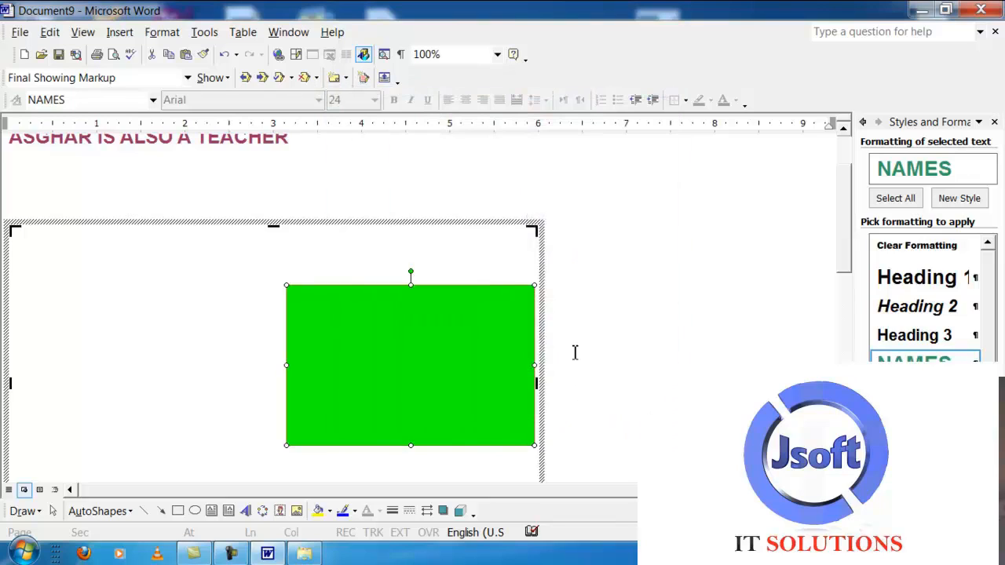
# Compare the availability of the AutoShape formatting command with the green rectangle selected and with it deselected.
pyautogui.click(162, 32)
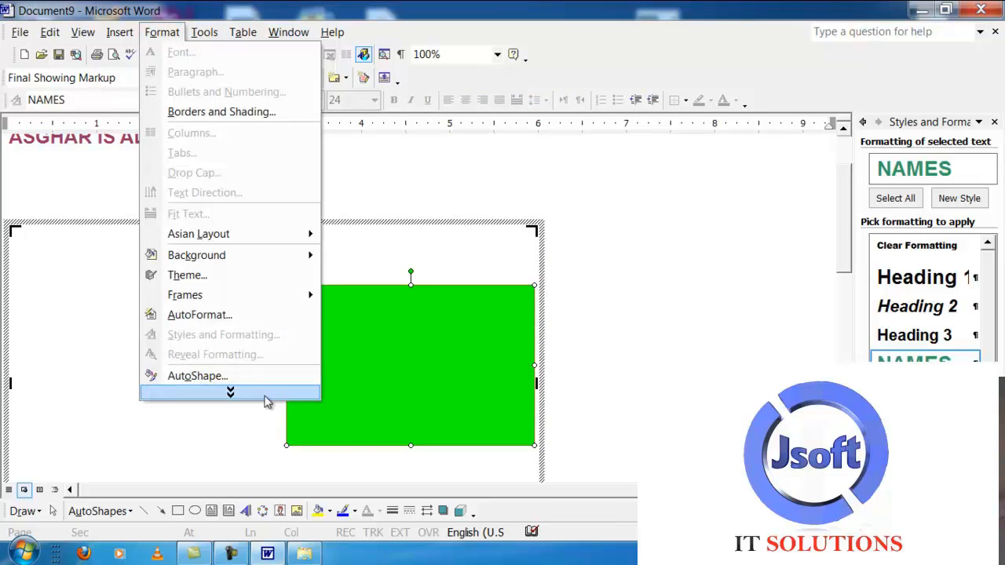
pyautogui.click(265, 400)
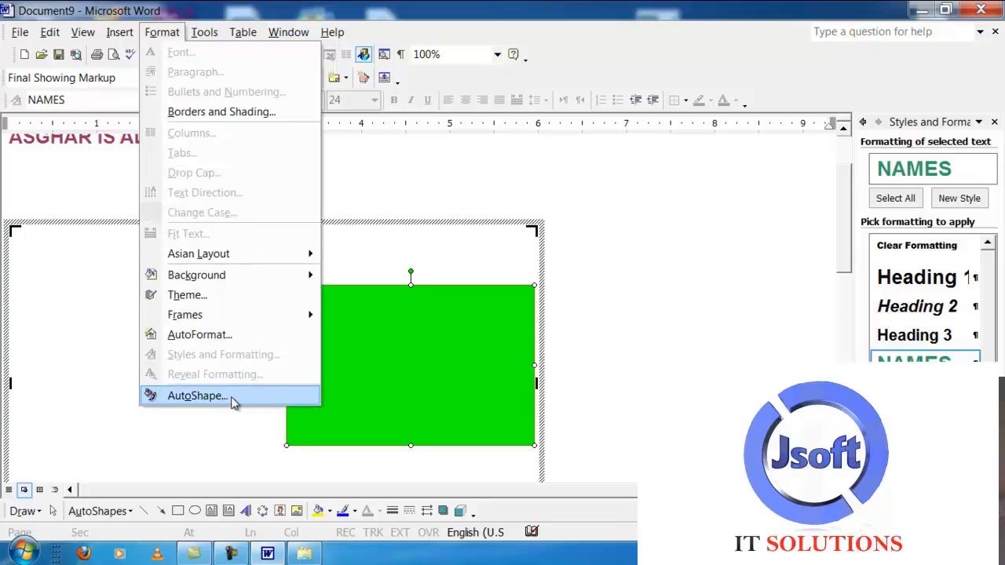
pyautogui.click(562, 369)
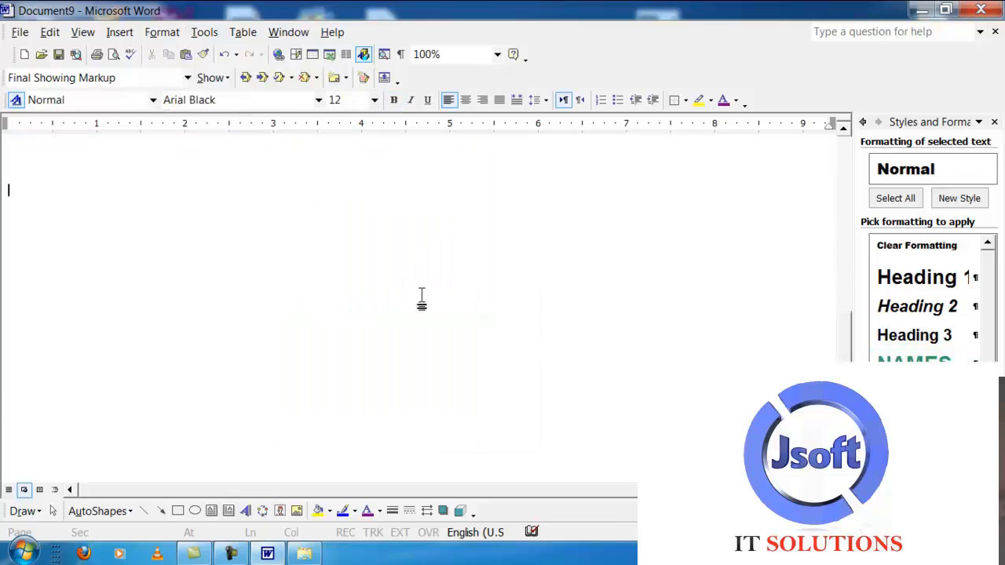
pyautogui.click(155, 34)
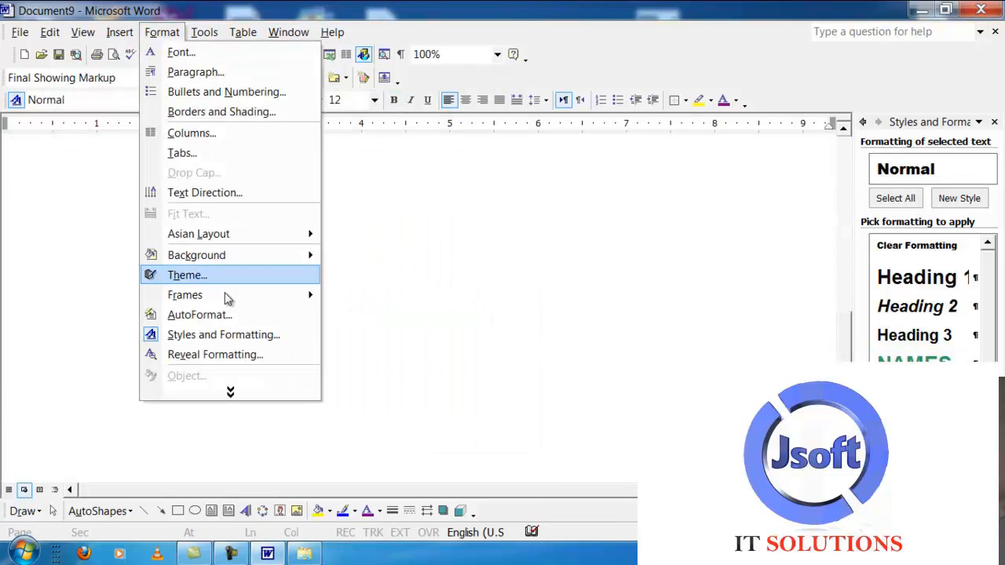
pyautogui.click(249, 395)
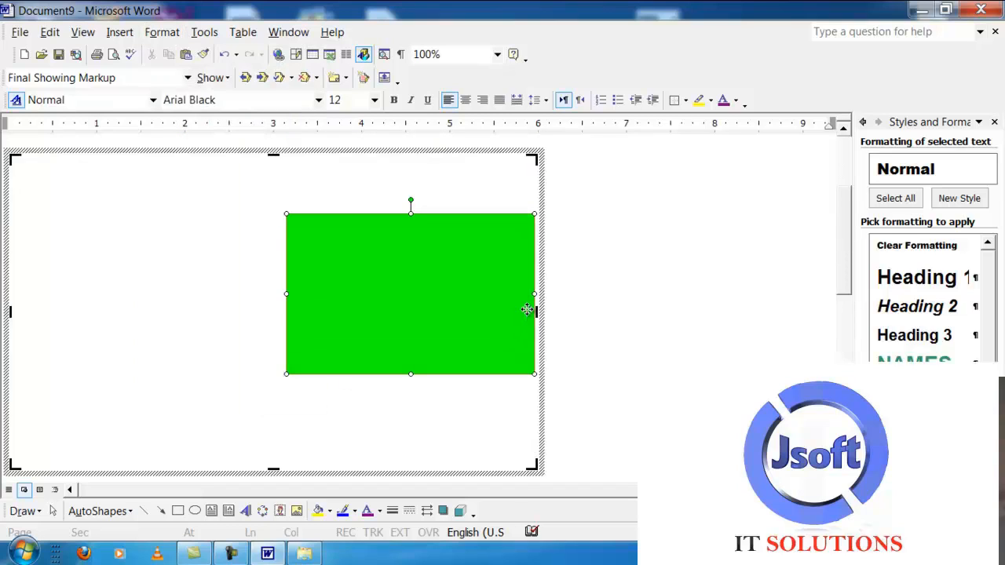
pyautogui.click(565, 312)
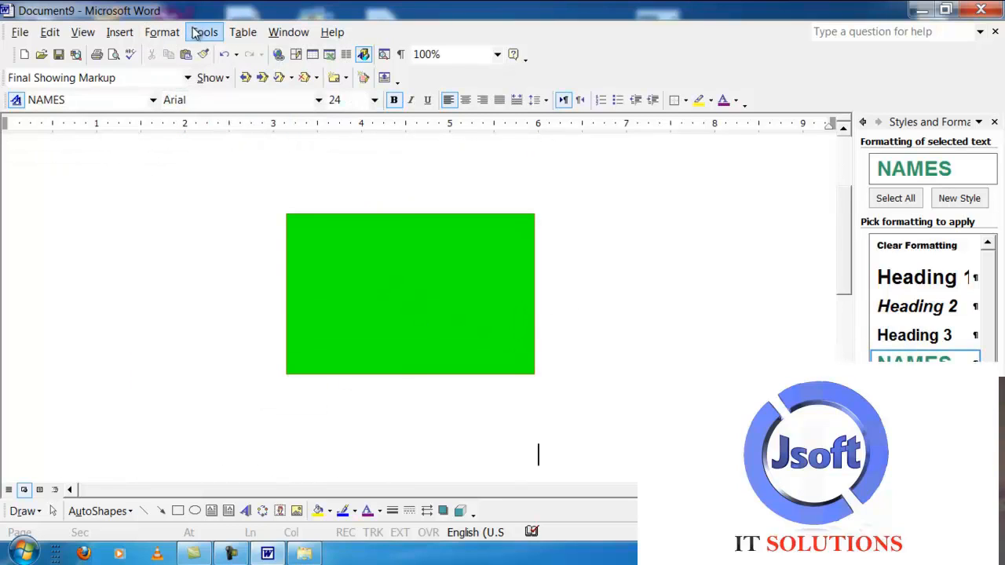
# Change the green rectangle's fill to yellow through the AutoShape formatting command.
pyautogui.click(161, 32)
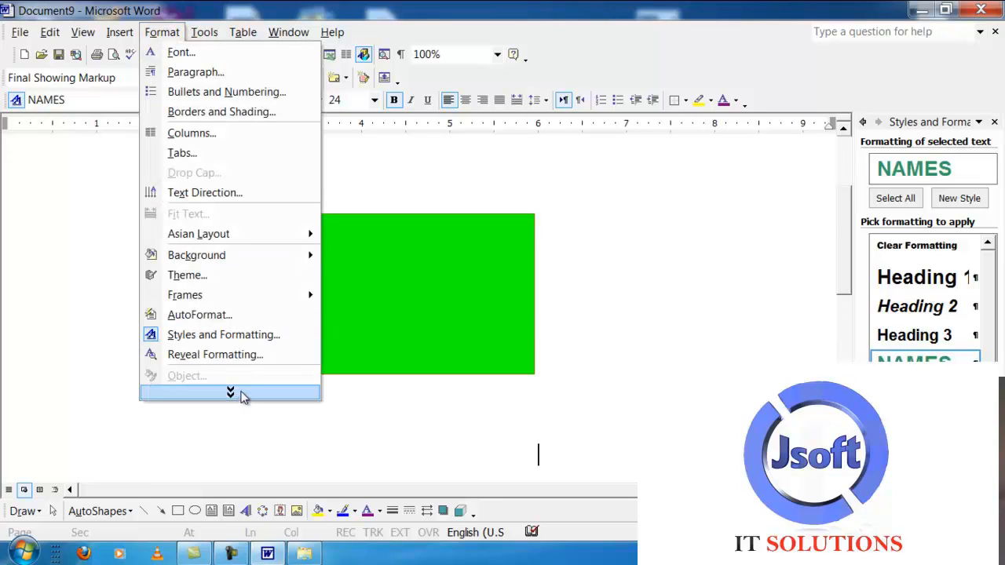
pyautogui.click(241, 394)
pyautogui.click(400, 374)
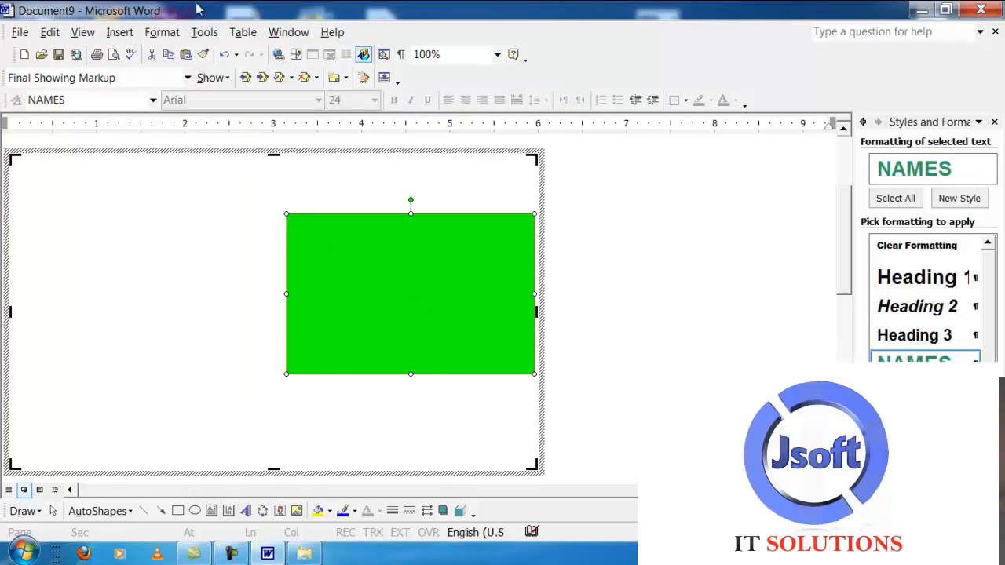
pyautogui.click(161, 32)
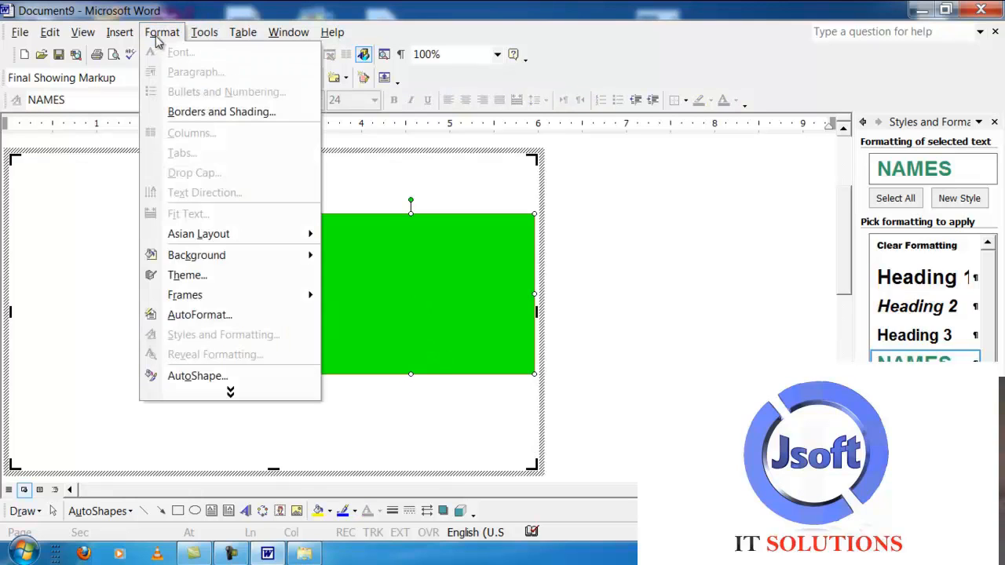
pyautogui.click(244, 396)
pyautogui.click(242, 397)
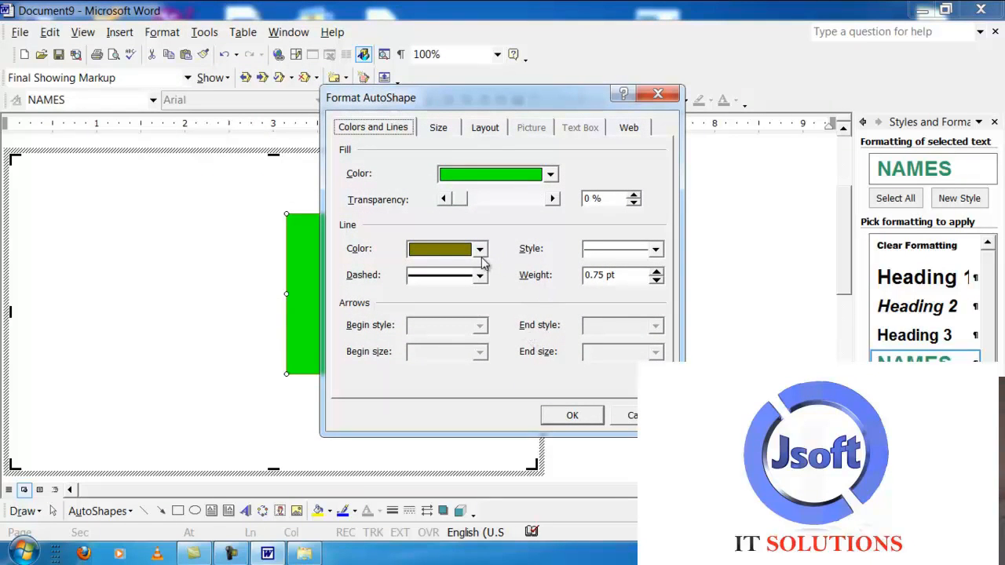
pyautogui.click(492, 174)
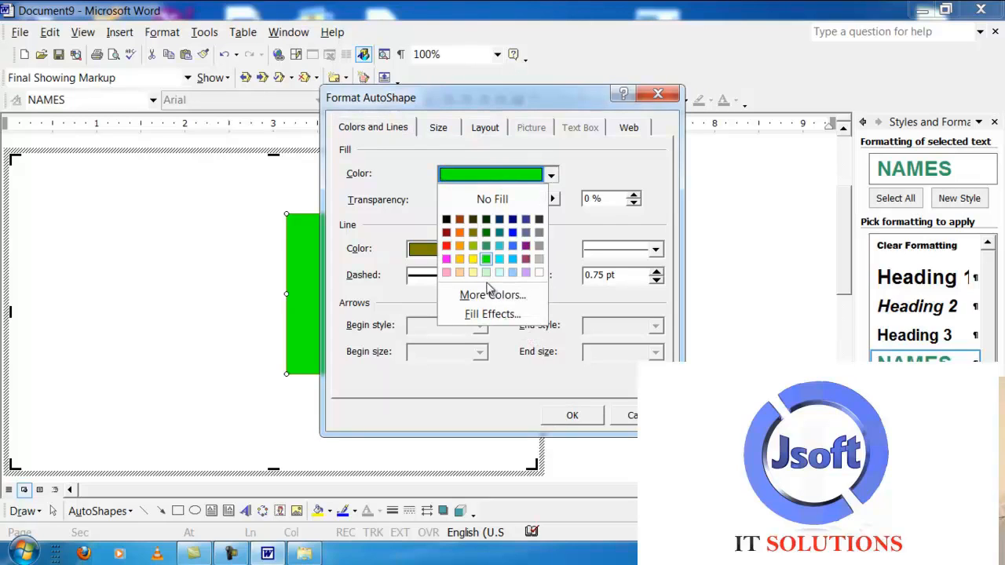
pyautogui.click(480, 263)
pyautogui.click(572, 415)
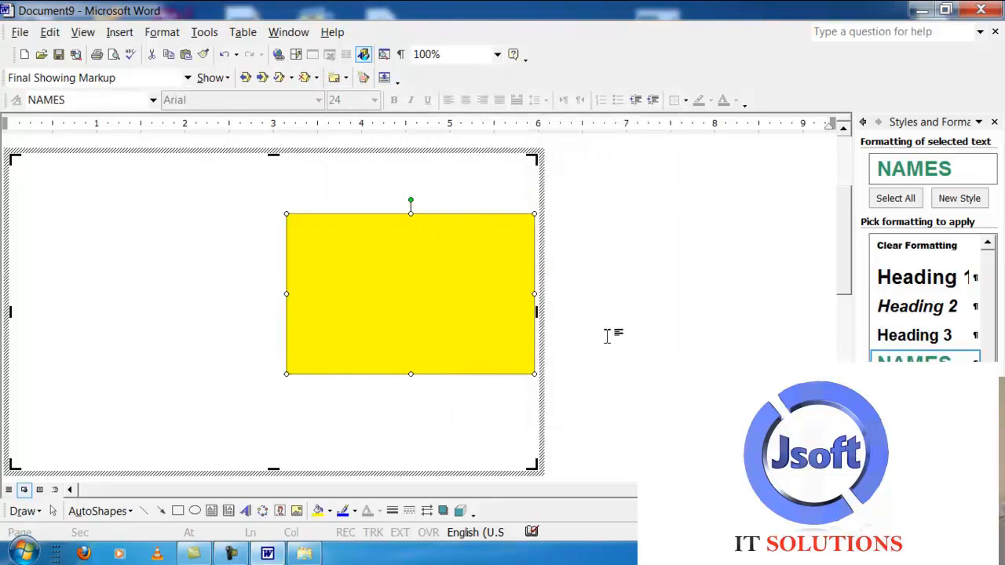
# Check the availability of the Object formatting command with the yellow rectangle deselected.
pyautogui.click(604, 331)
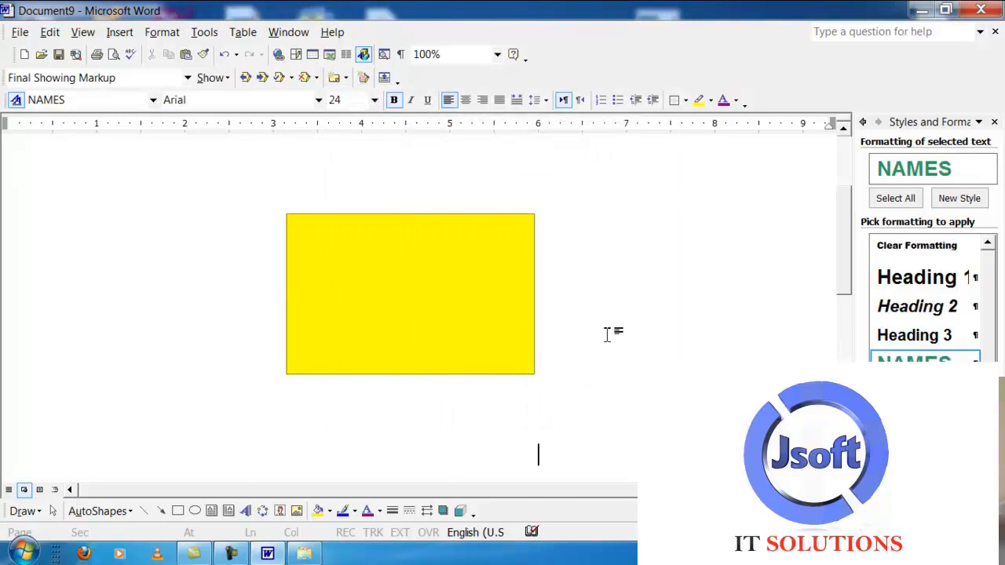
pyautogui.click(161, 31)
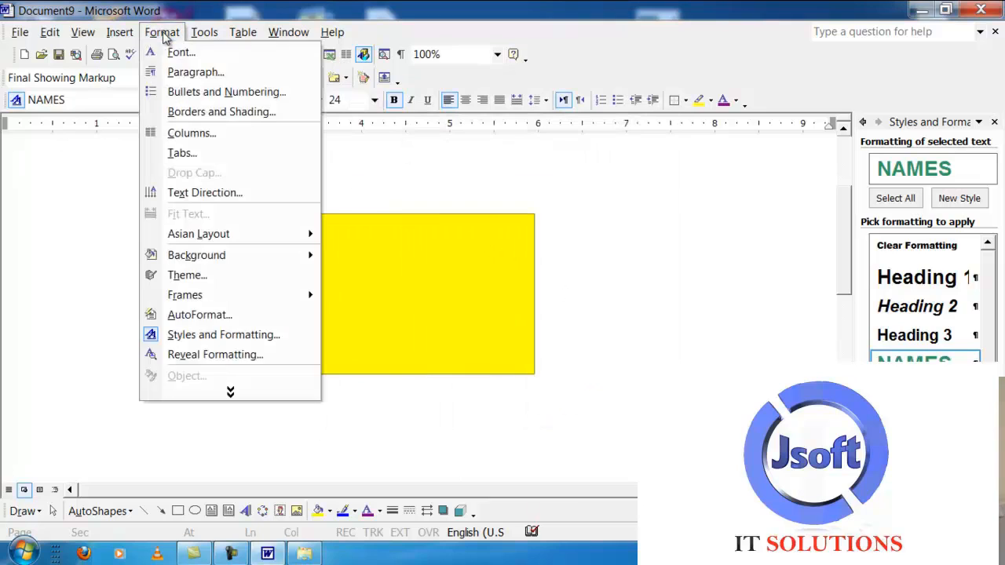
pyautogui.click(257, 395)
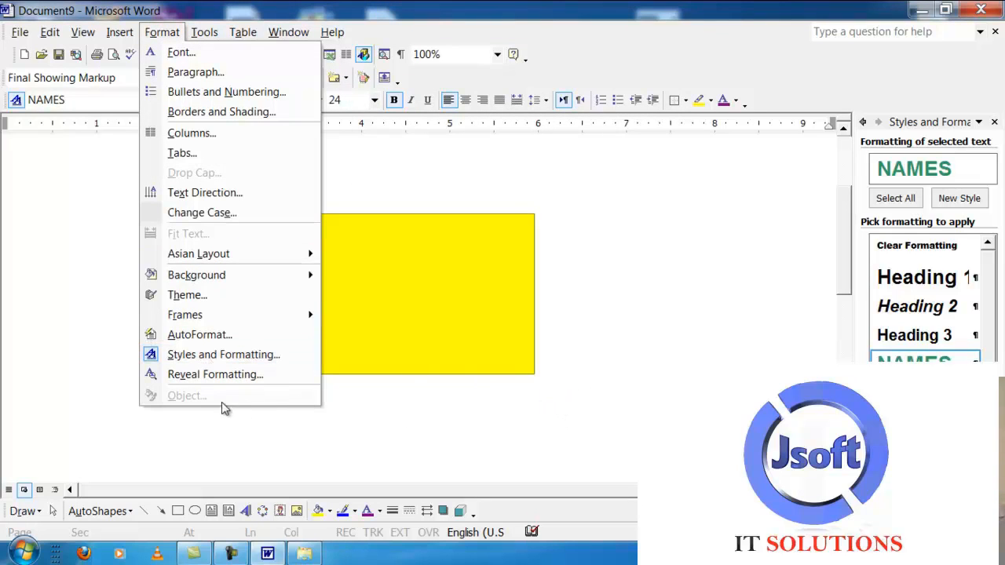
pyautogui.click(528, 444)
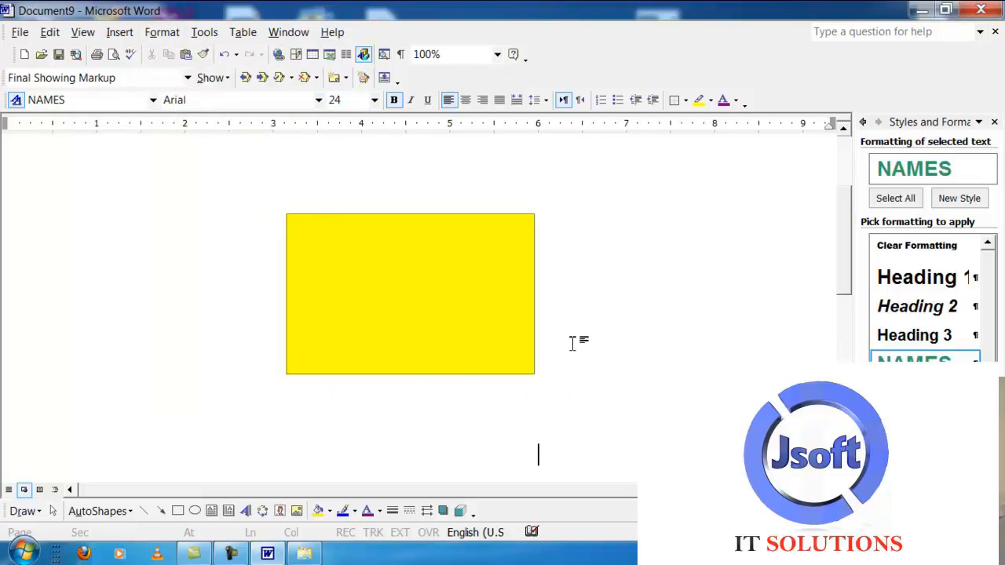
# Draw an ellipse about 3.2 inches wide and 1.2 inches high in a new drawing canvas below the yellow rectangle.
pyautogui.scroll(-2, 573, 340)
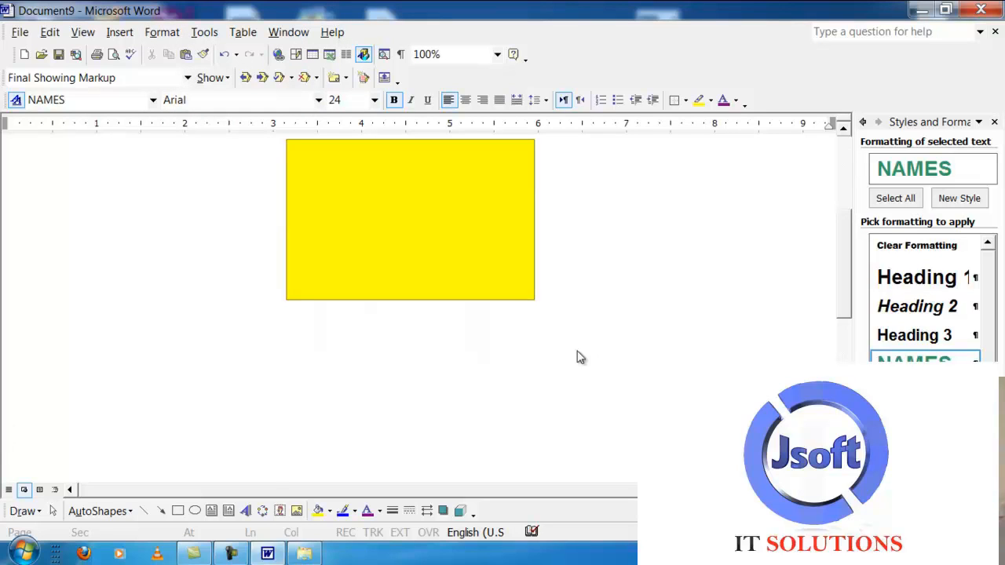
pyautogui.click(195, 510)
pyautogui.moveTo(252, 318); pyautogui.dragTo(535, 428)
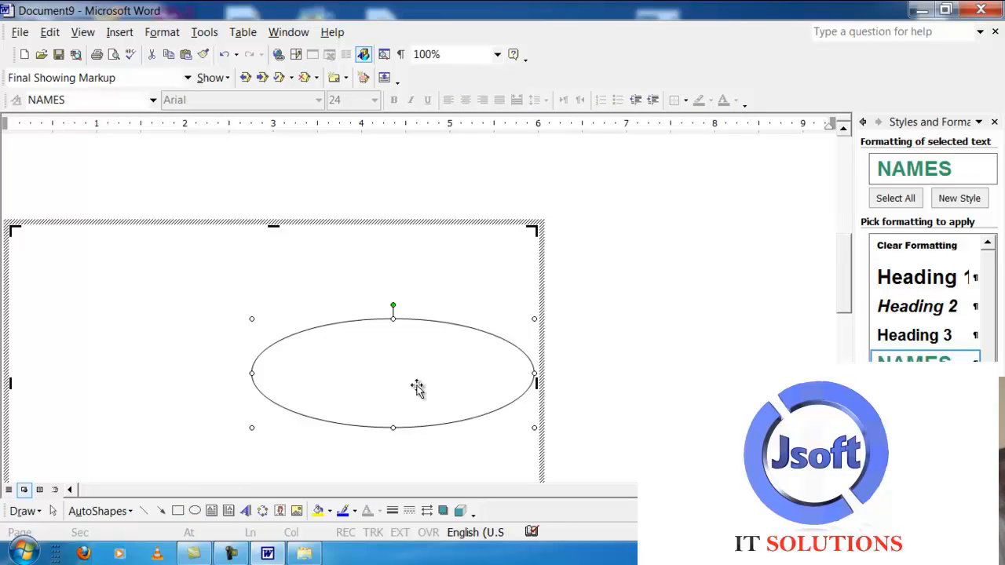
# Fill the ellipse with pink.
pyautogui.doubleClick(417, 387)
pyautogui.click(512, 174)
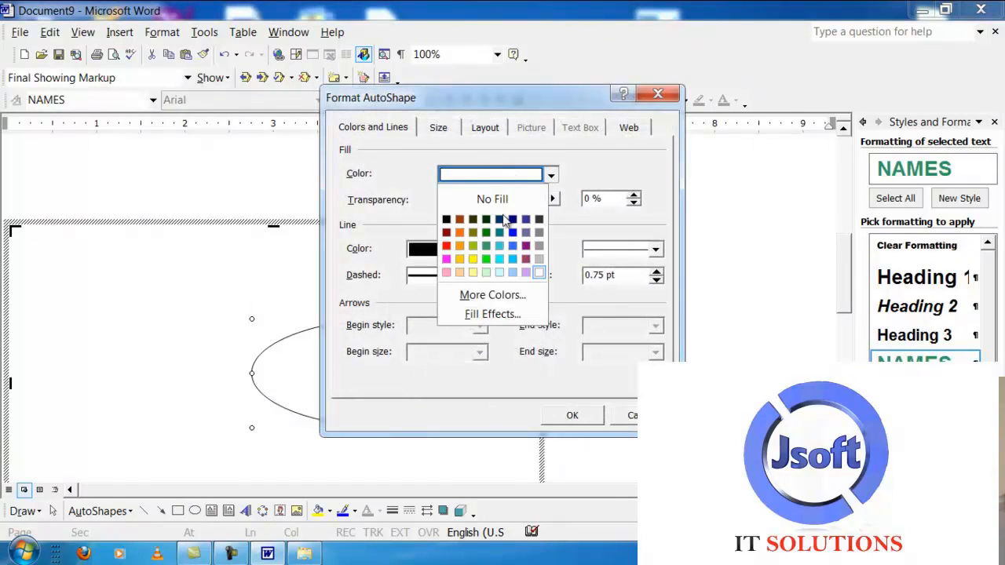
pyautogui.click(449, 268)
pyautogui.click(595, 417)
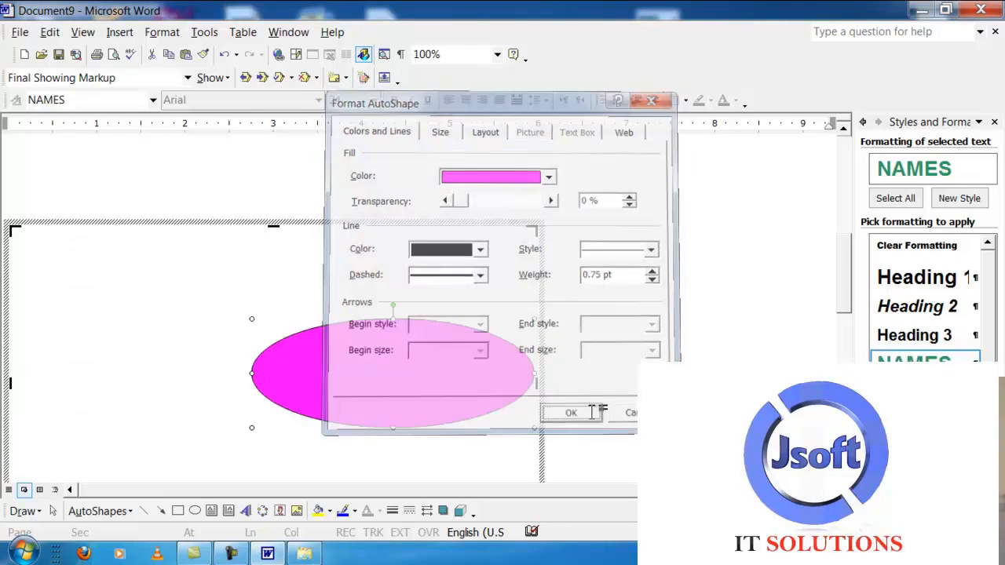
# Check the AutoShape formatting command for the selected ellipse and view its color and line settings without changing them.
pyautogui.click(161, 32)
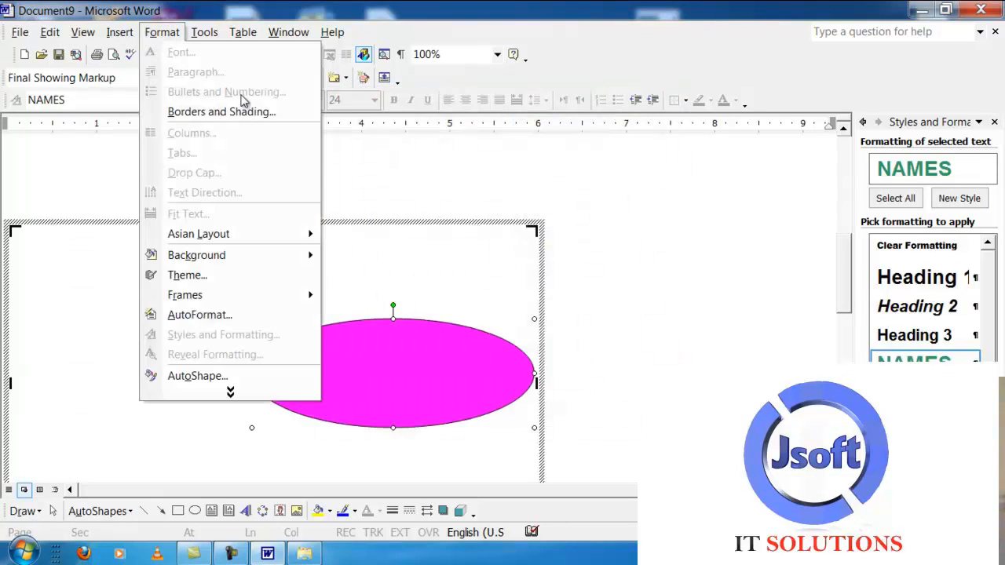
pyautogui.click(259, 401)
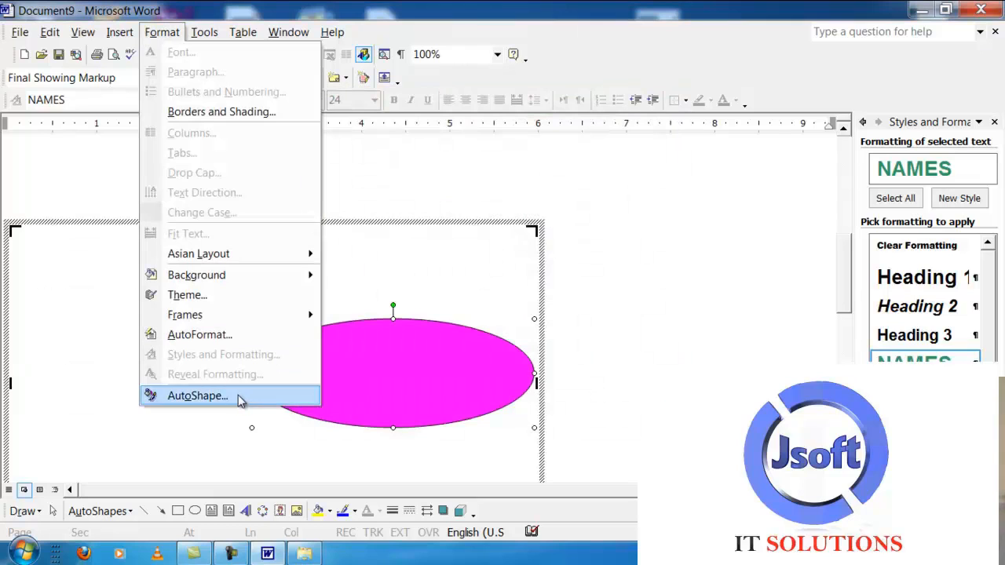
pyautogui.click(610, 247)
pyautogui.click(388, 379)
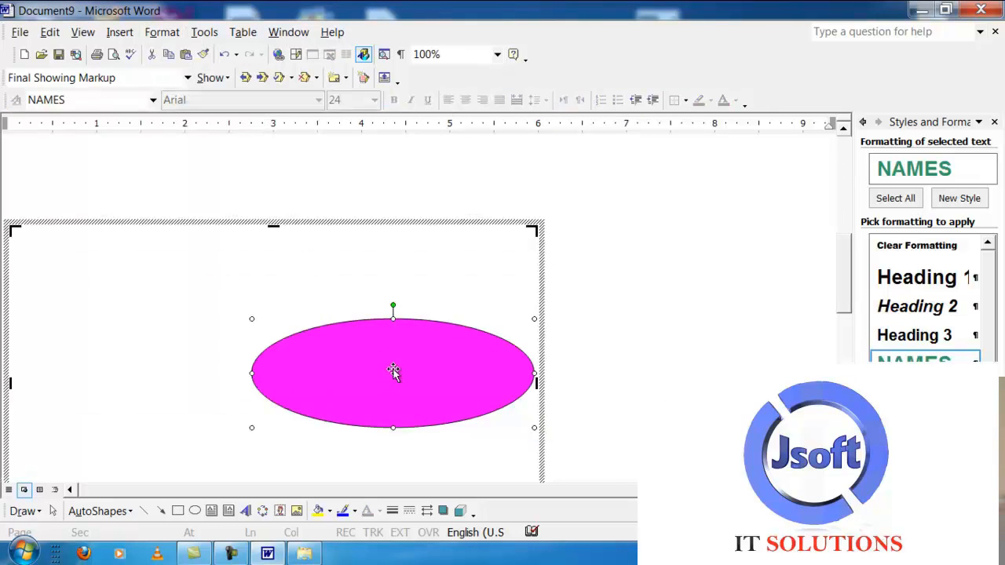
pyautogui.doubleClick(417, 392)
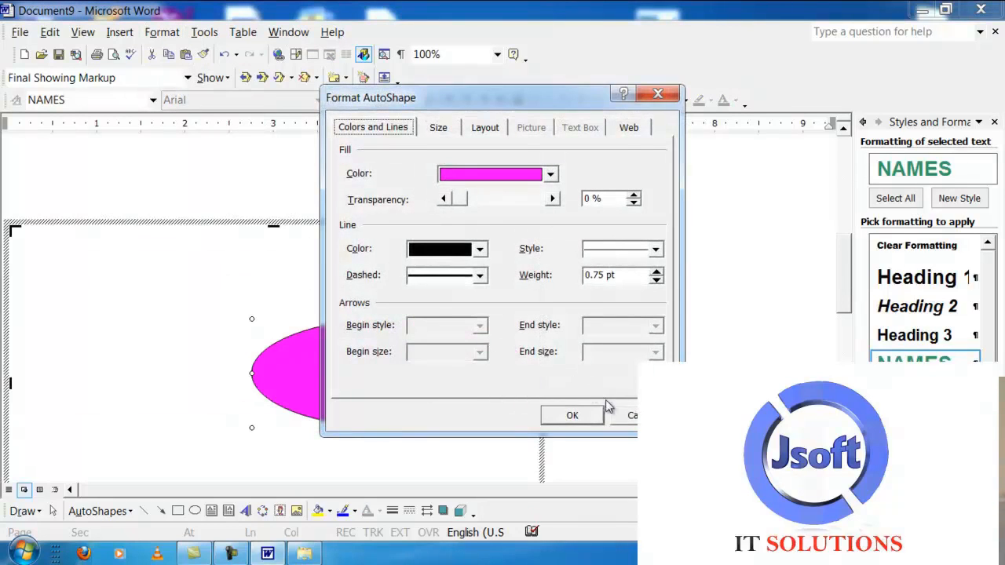
pyautogui.click(630, 415)
# Set the ellipse's fill to bright green through the AutoShape formatting command.
pyautogui.click(161, 32)
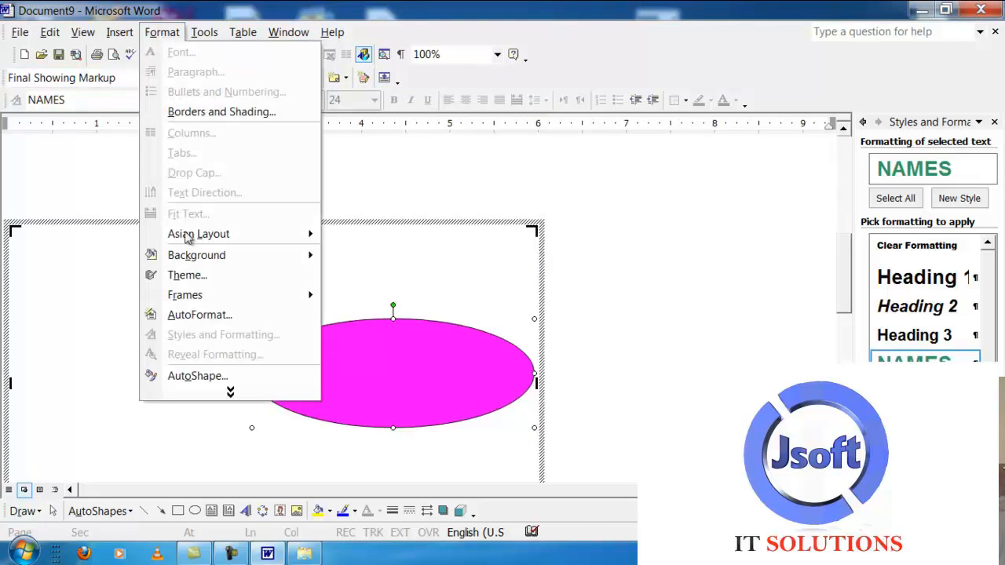
pyautogui.click(235, 396)
pyautogui.click(222, 396)
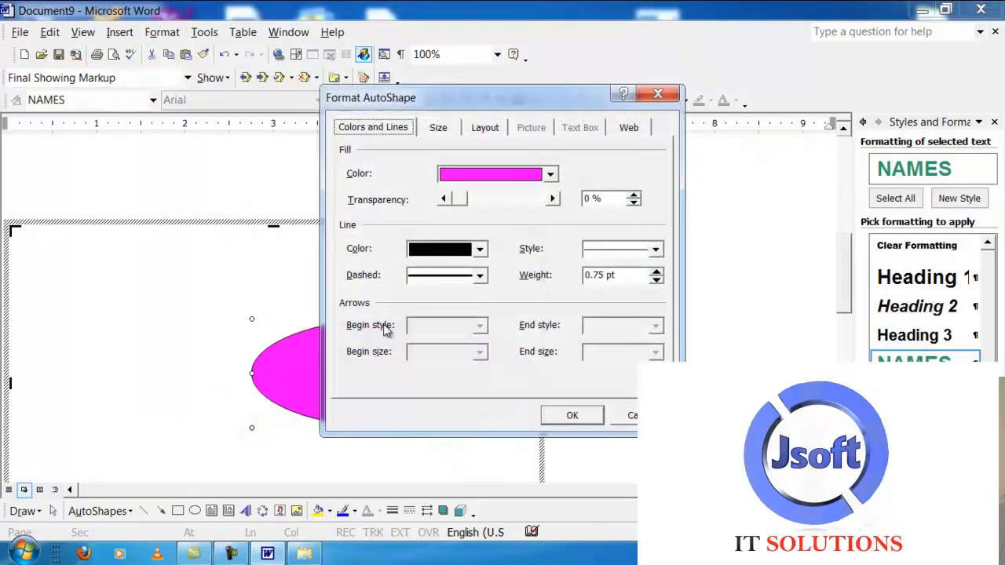
pyautogui.click(522, 176)
pyautogui.click(482, 255)
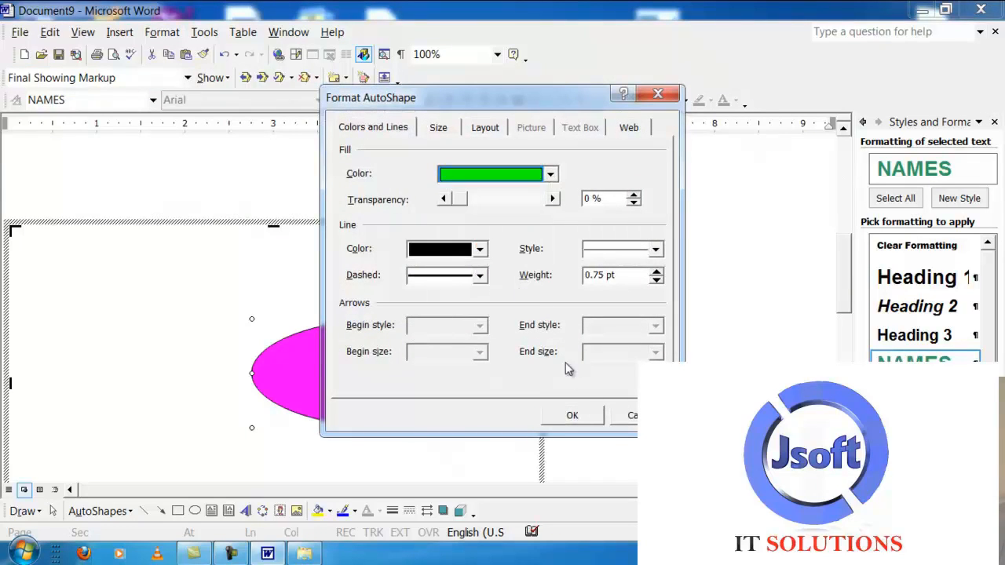
pyautogui.click(572, 415)
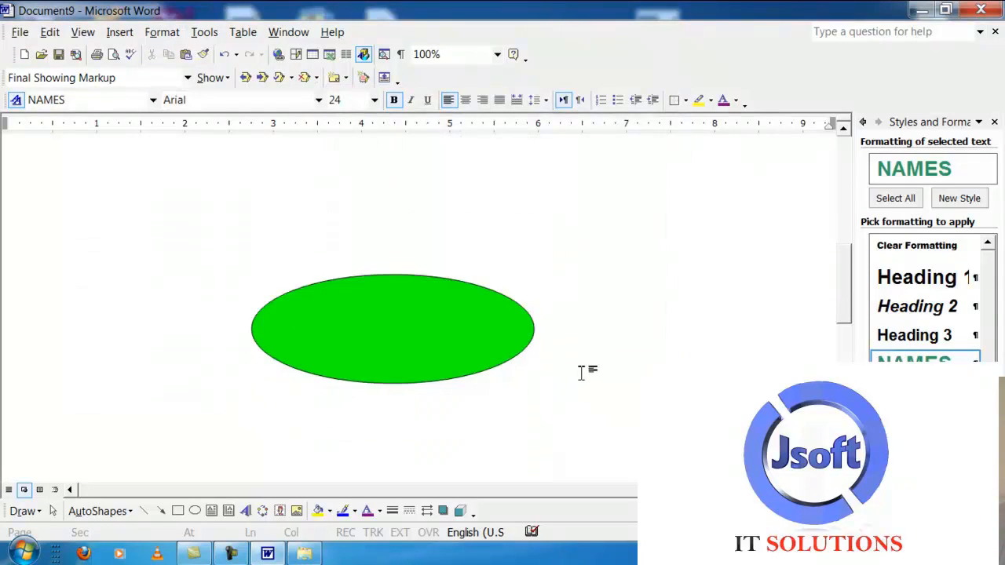
# Insert the WordArt text "SFDF" below the ellipse, using the style in the gallery's second row and second column.
pyautogui.click(245, 511)
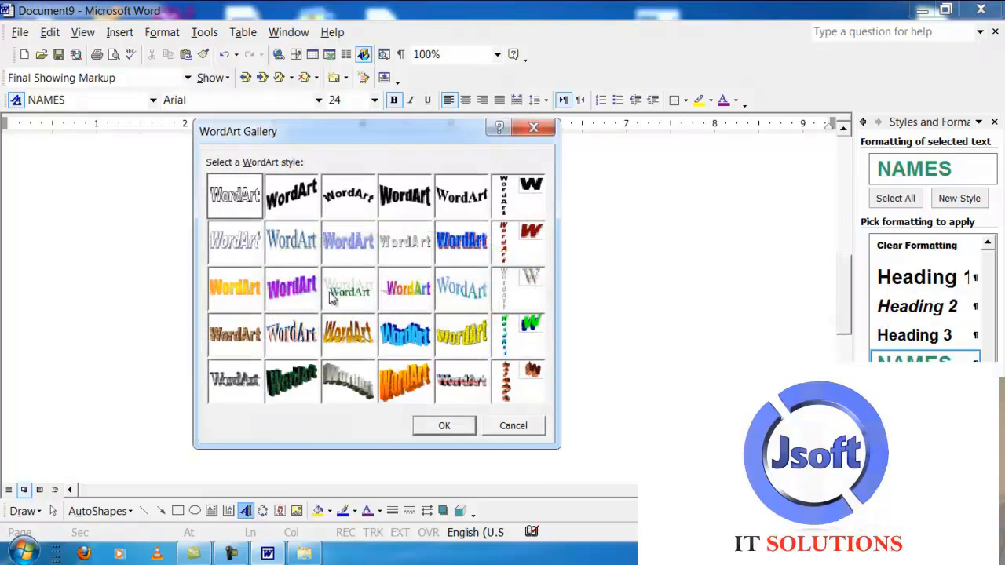
pyautogui.click(298, 255)
pyautogui.click(444, 425)
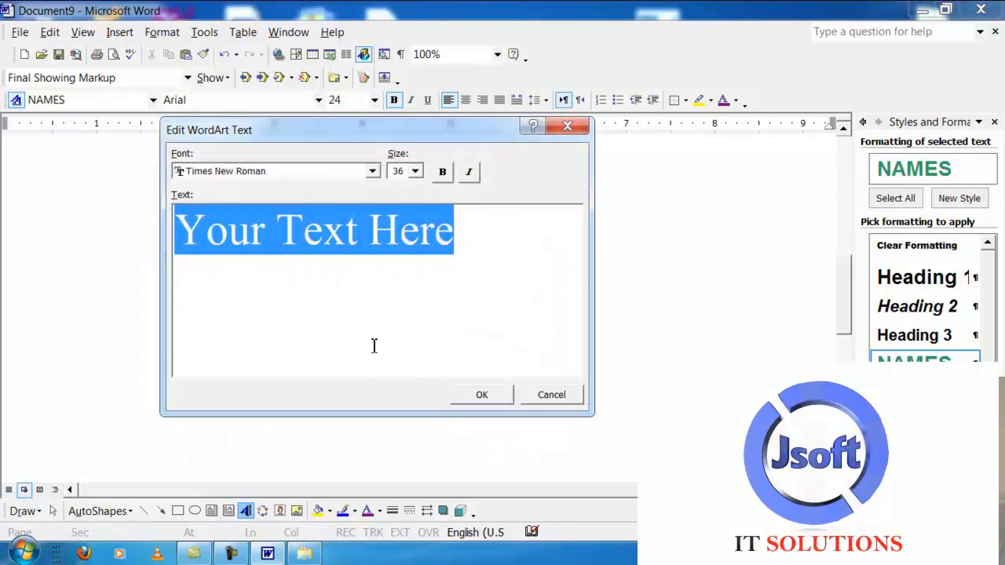
pyautogui.write('SFDF')
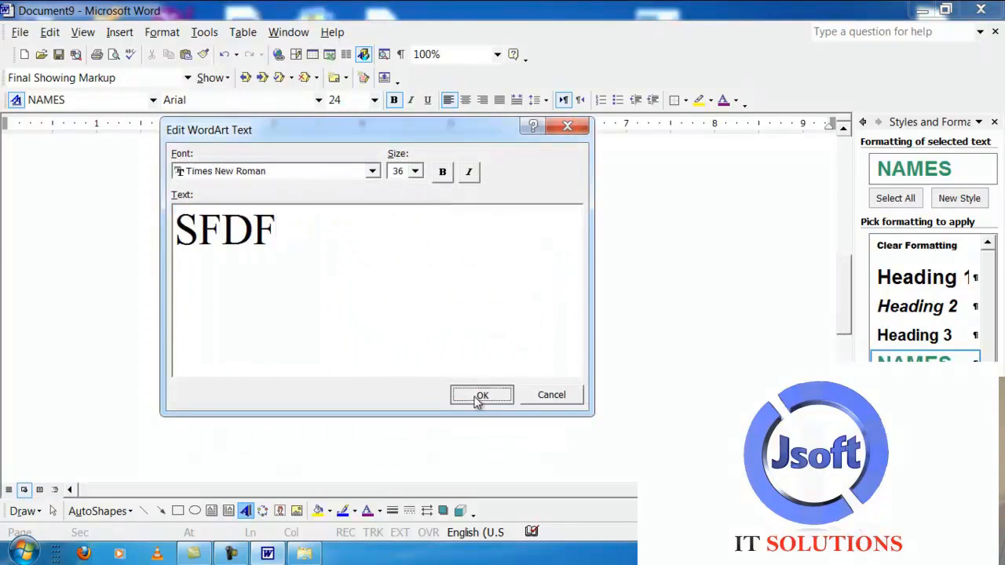
pyautogui.click(480, 394)
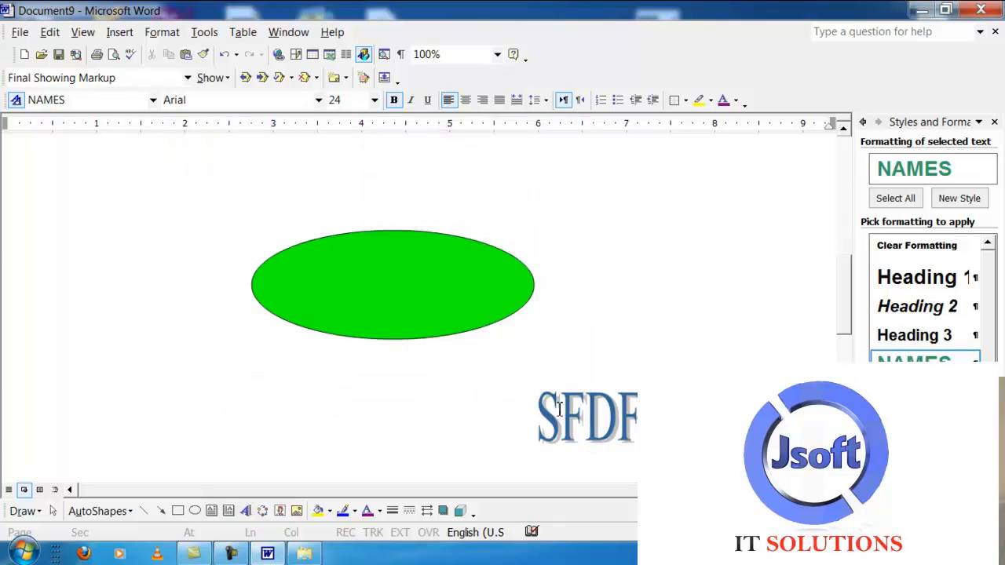
# Set the "SFDF" WordArt's fill to bright green through the WordArt formatting command.
pyautogui.click(161, 32)
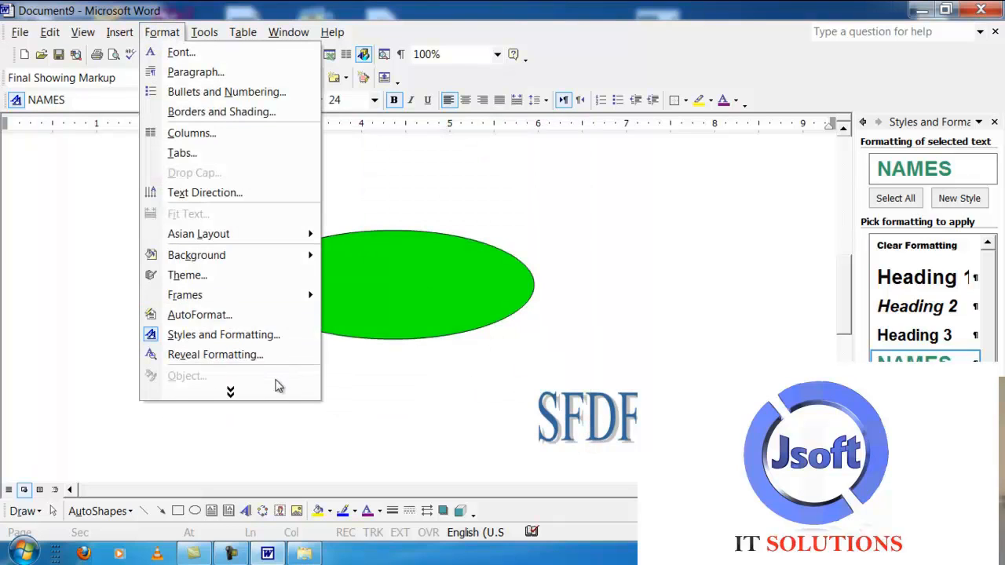
pyautogui.click(585, 416)
pyautogui.click(155, 36)
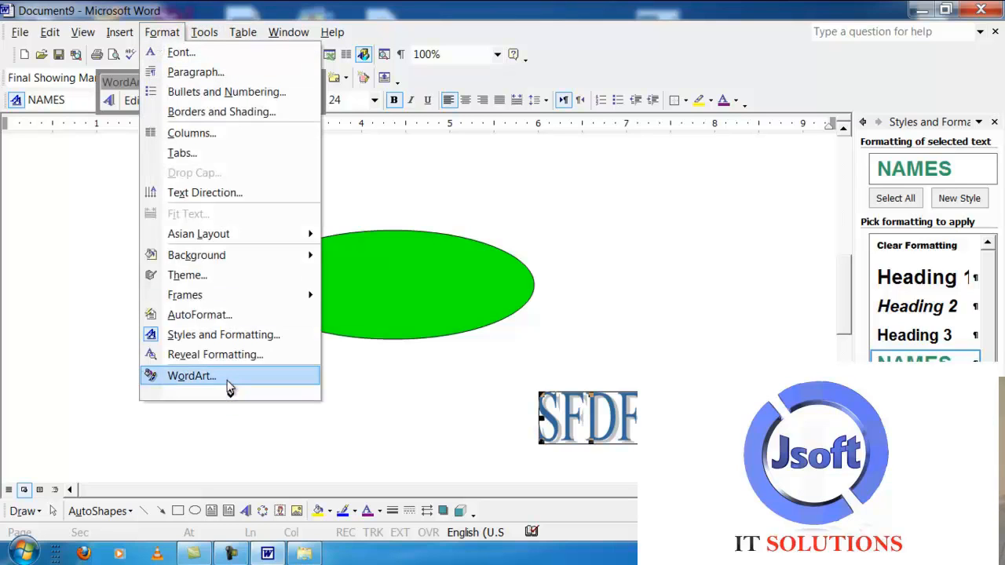
pyautogui.click(191, 375)
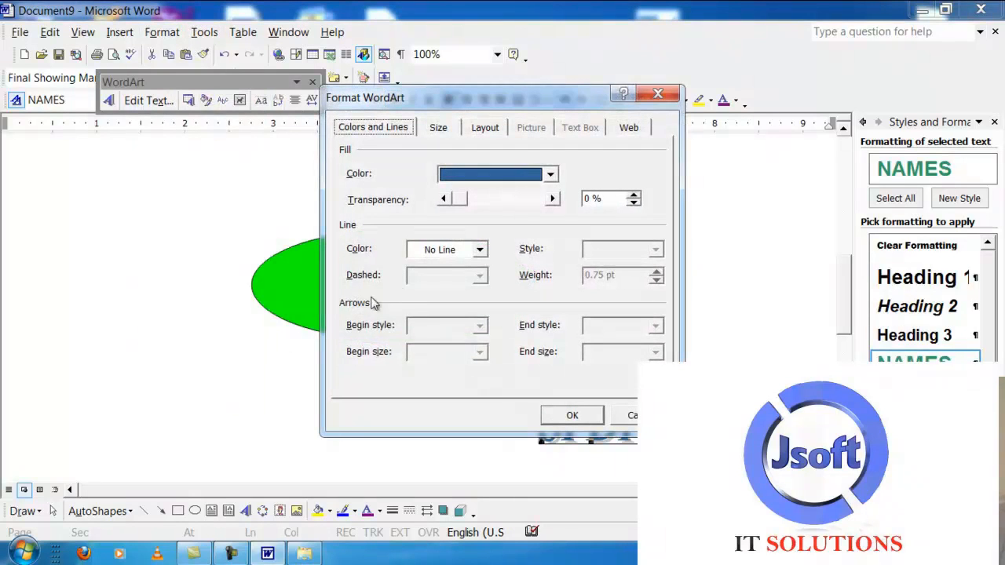
pyautogui.click(525, 185)
pyautogui.click(487, 265)
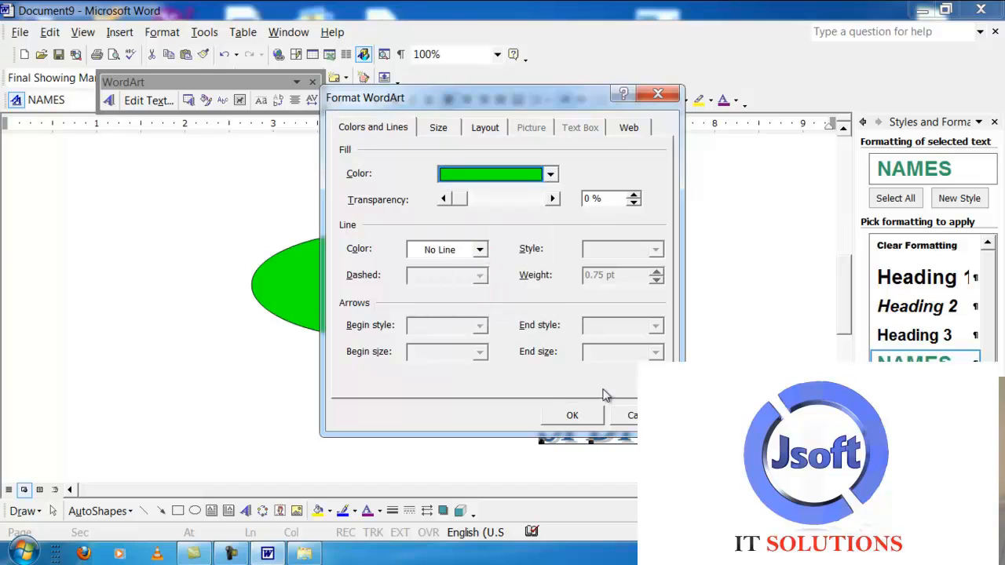
pyautogui.click(571, 416)
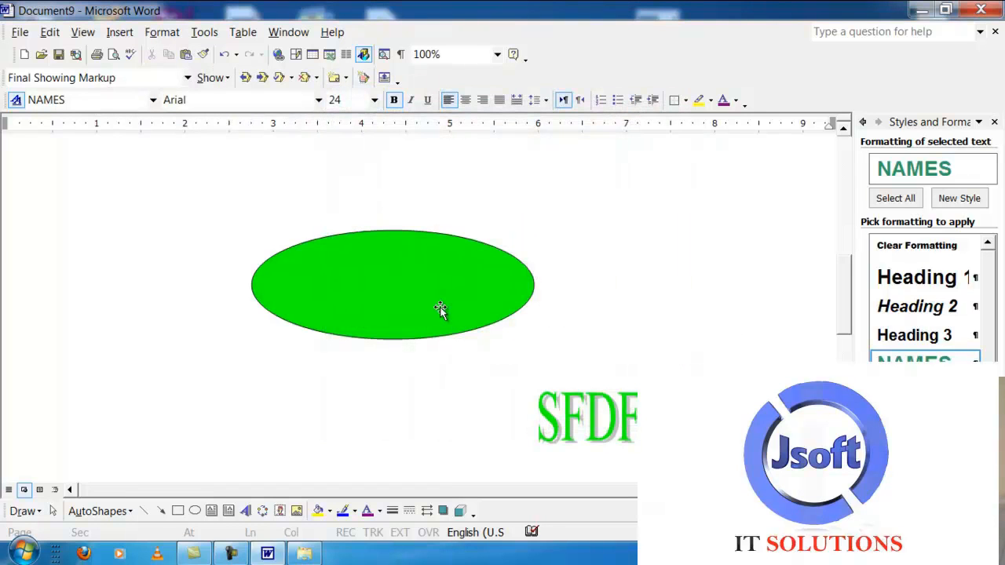
# Check the availability of the Object formatting command with the WordArt deselected.
pyautogui.click(162, 31)
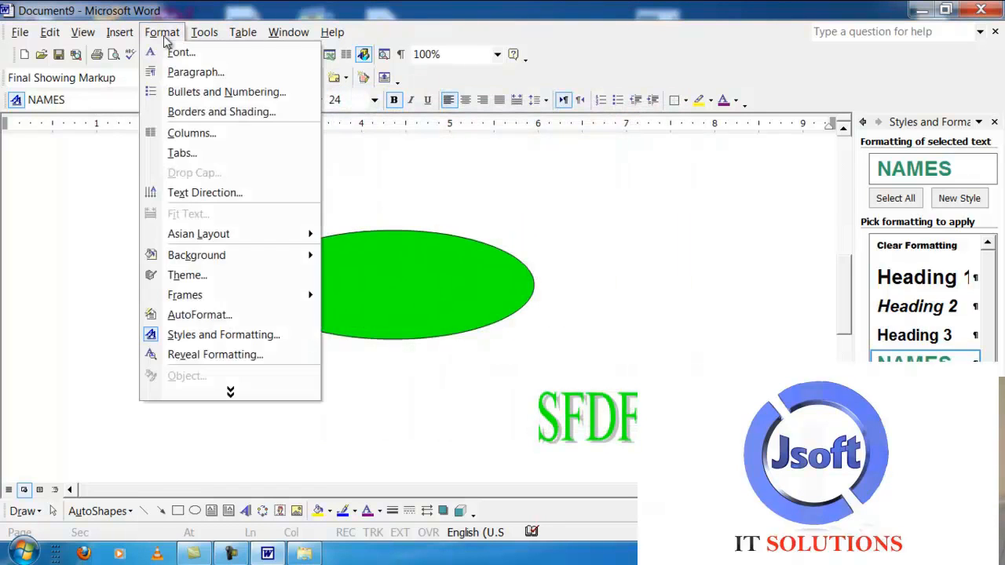
pyautogui.click(257, 394)
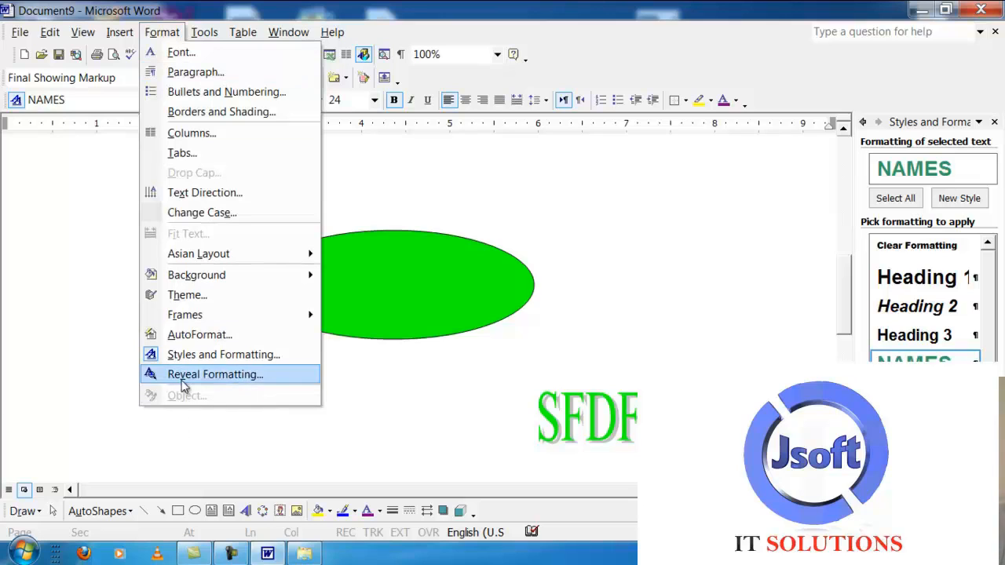
pyautogui.click(427, 531)
pyautogui.click(232, 553)
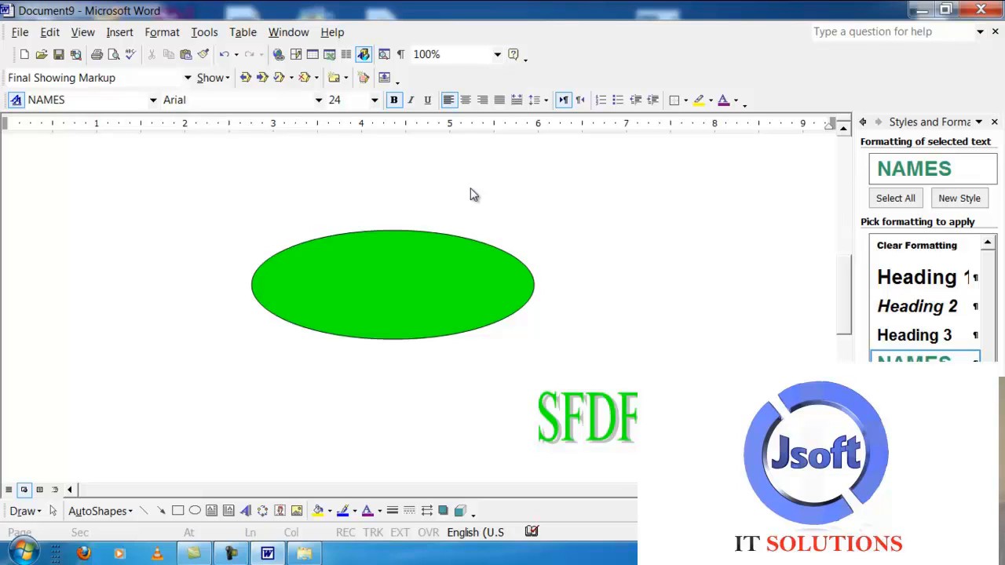
pyautogui.click(162, 32)
pyautogui.click(256, 397)
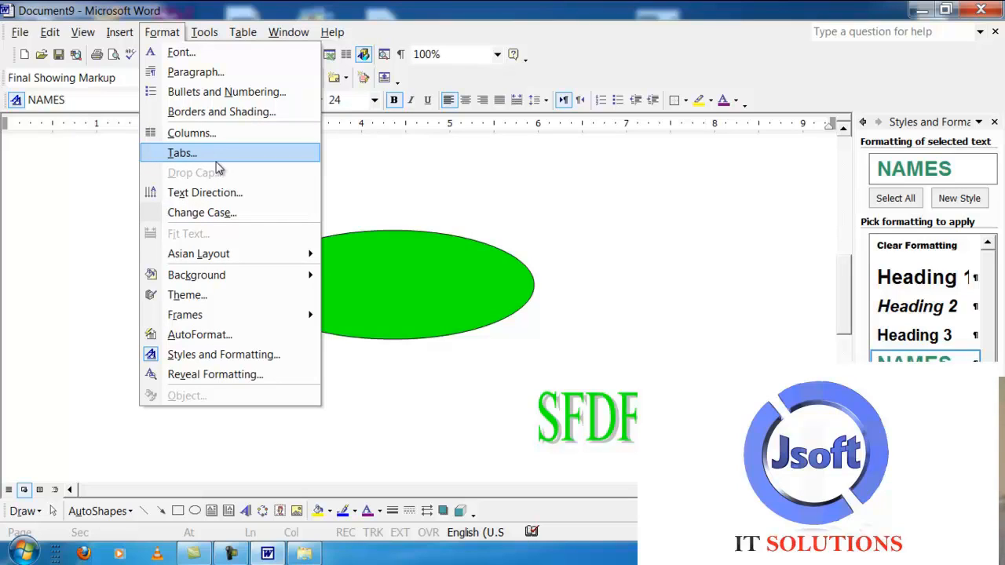
pyautogui.moveTo(123, 37)
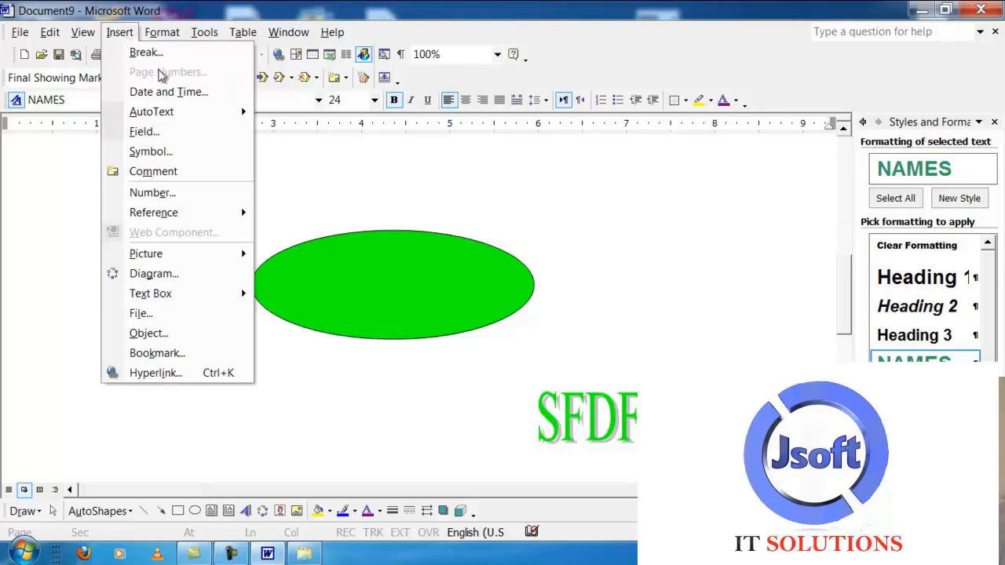
pyautogui.click(399, 415)
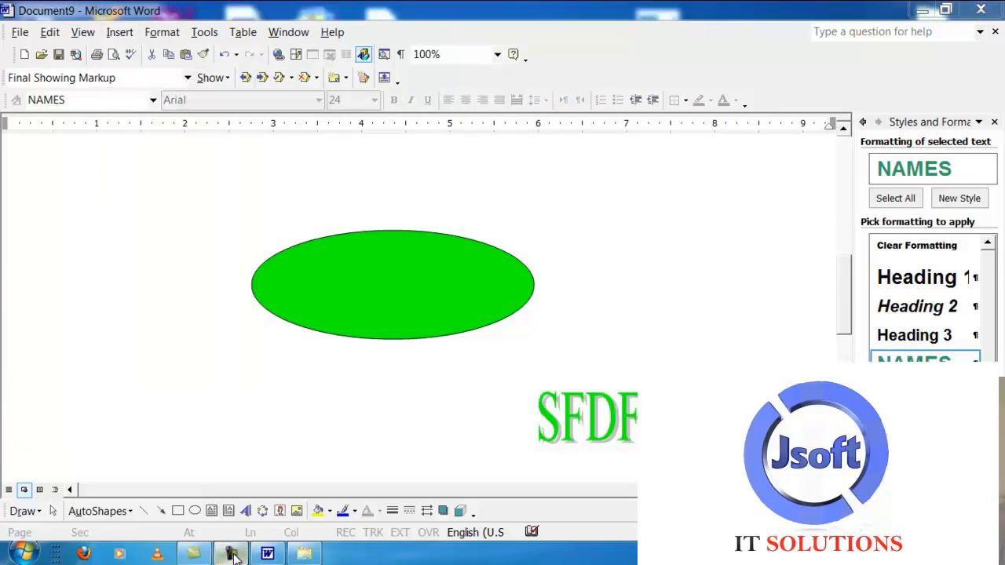